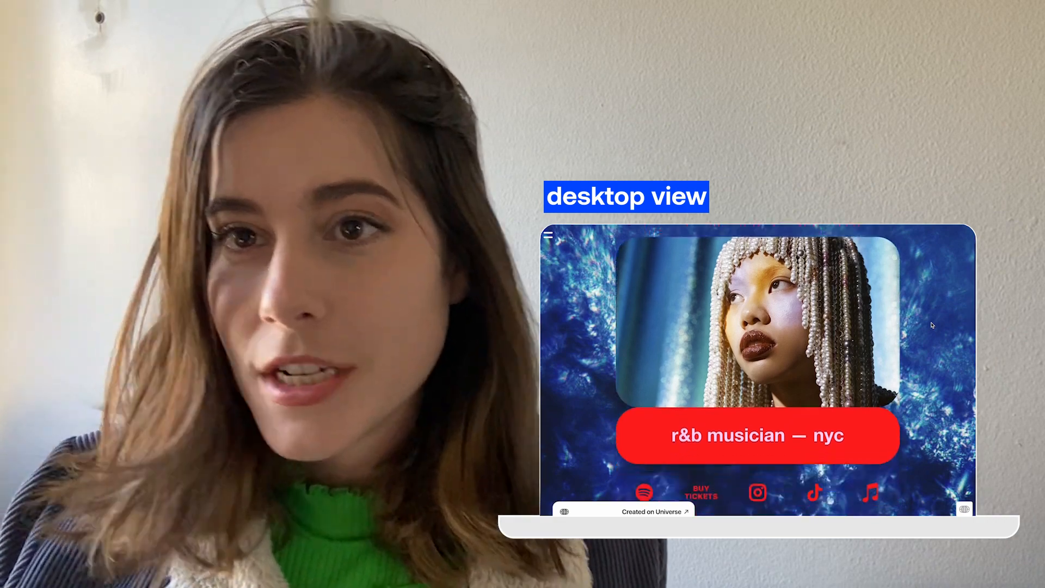
Scroll through the finished musician link-in-bio site, then view its about page.
scroll(932, 325, down, 3)
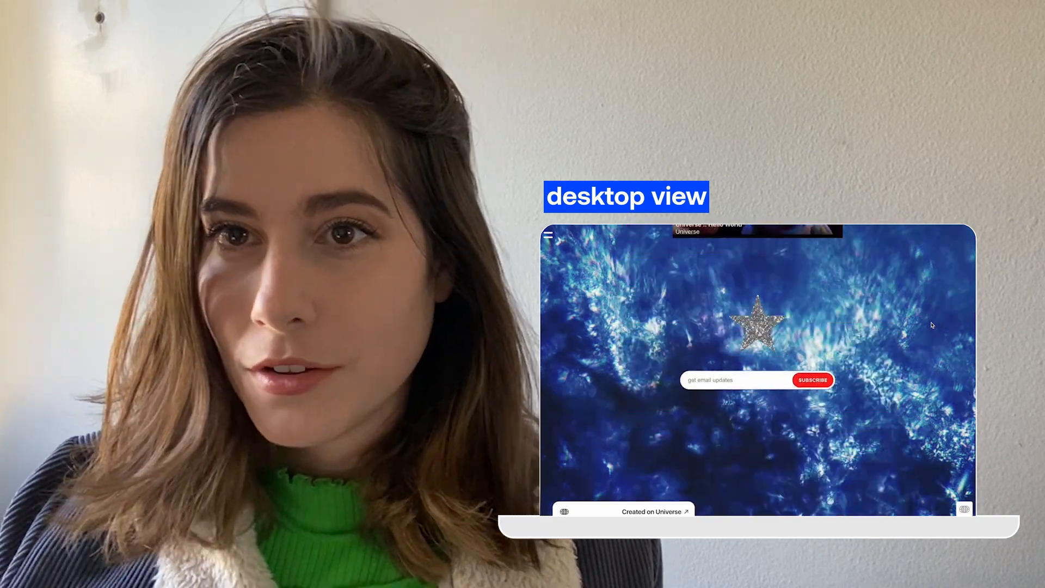
scroll(763, 437, up, 7)
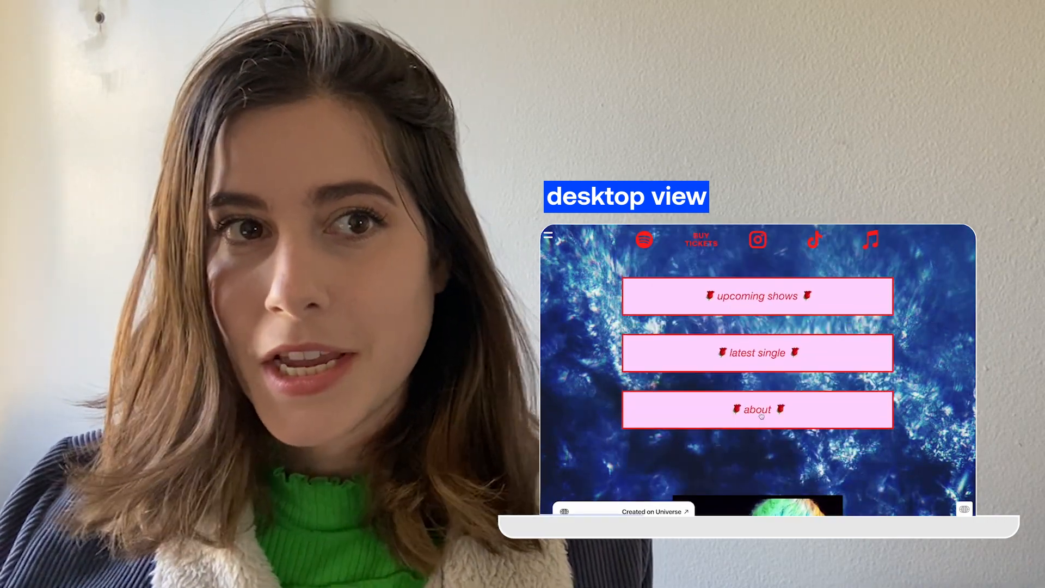
click(762, 417)
scroll(862, 367, down, 5)
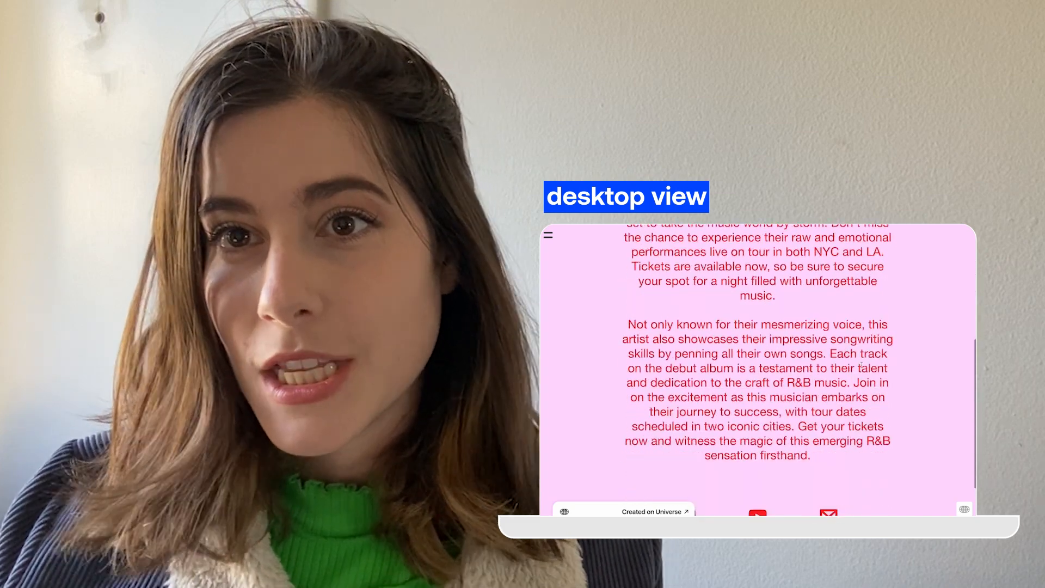
scroll(862, 365, up, 2)
scroll(862, 365, up, 2)
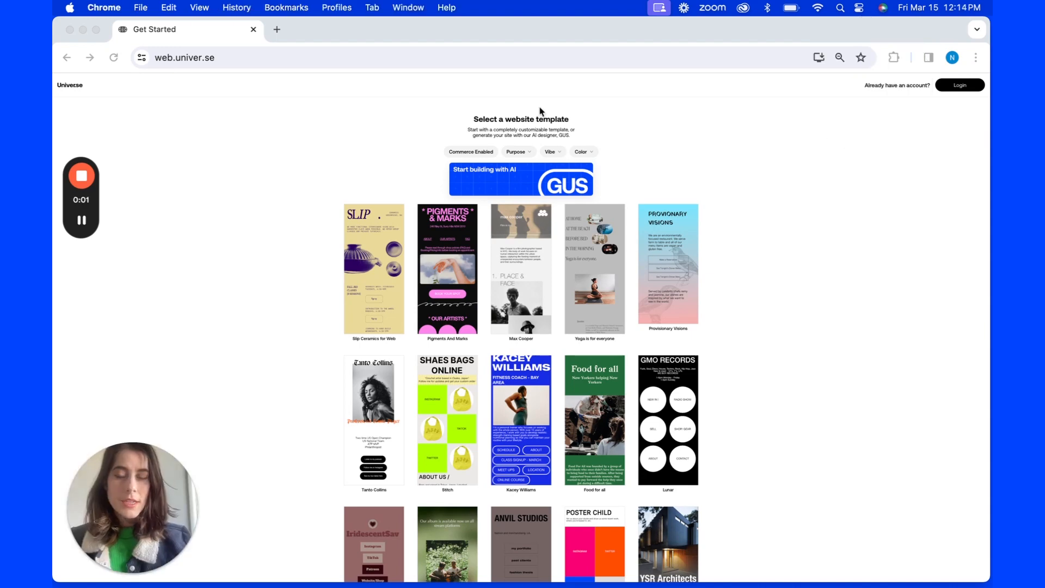
click(439, 60)
drag(247, 59, 141, 59)
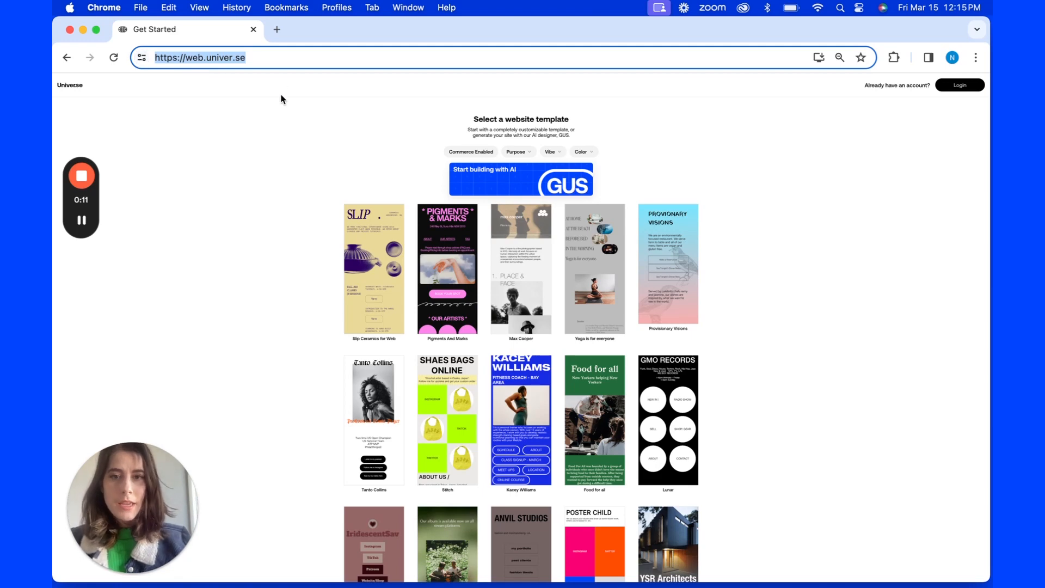
click(289, 153)
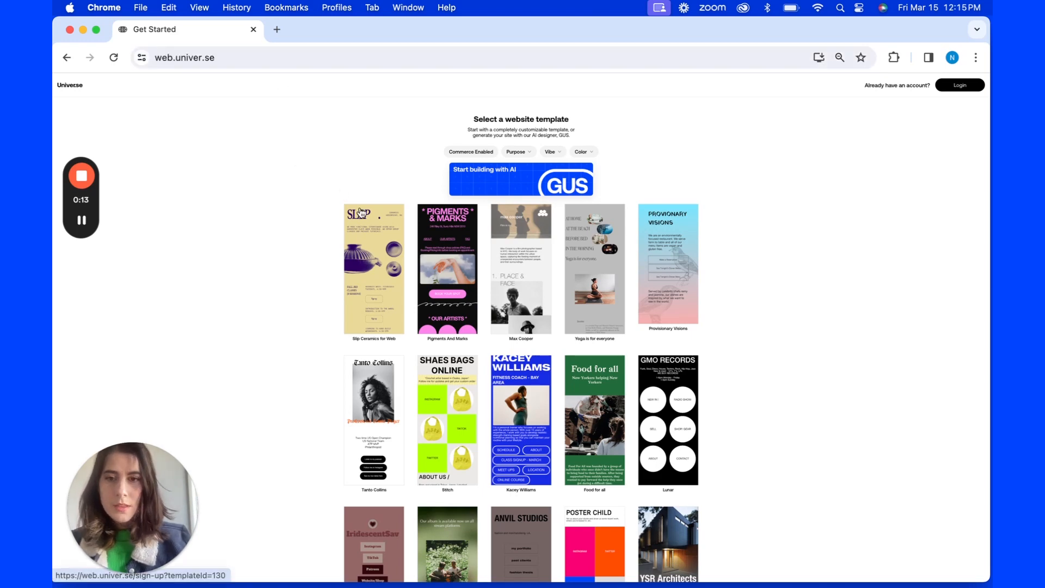
scroll(360, 212, down, 10)
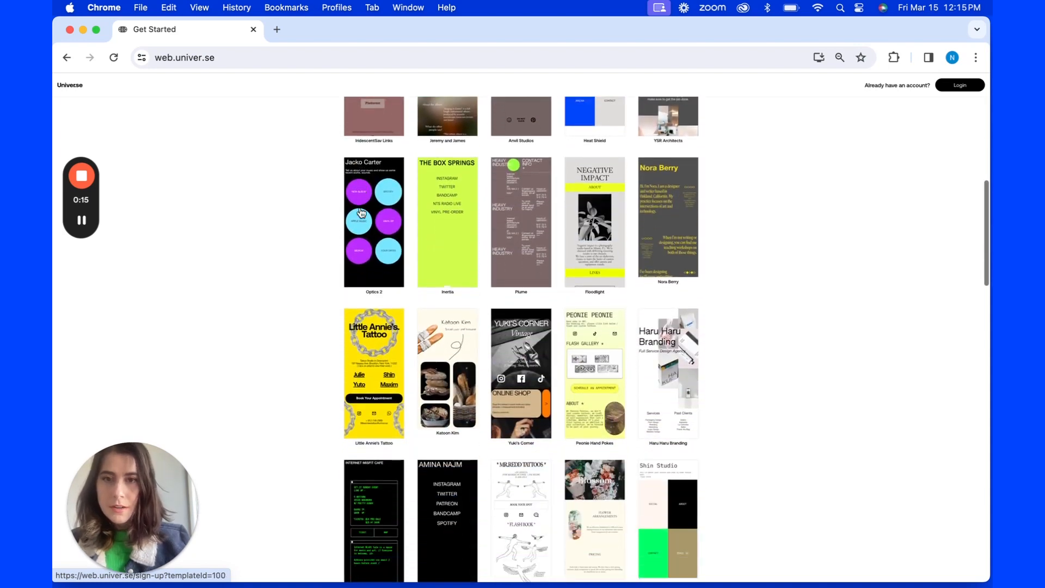
scroll(361, 213, down, 4)
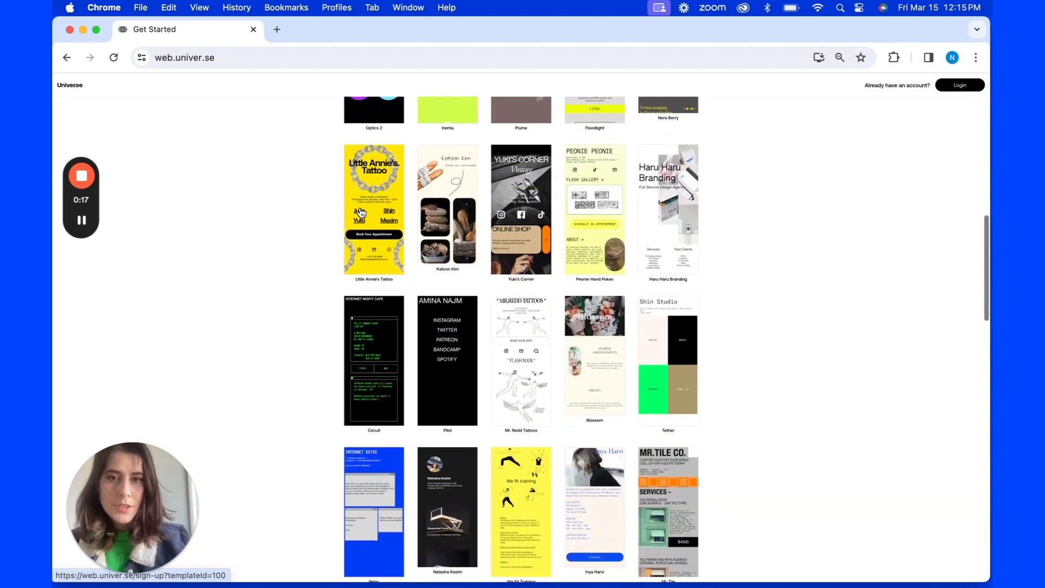
scroll(360, 212, down, 6)
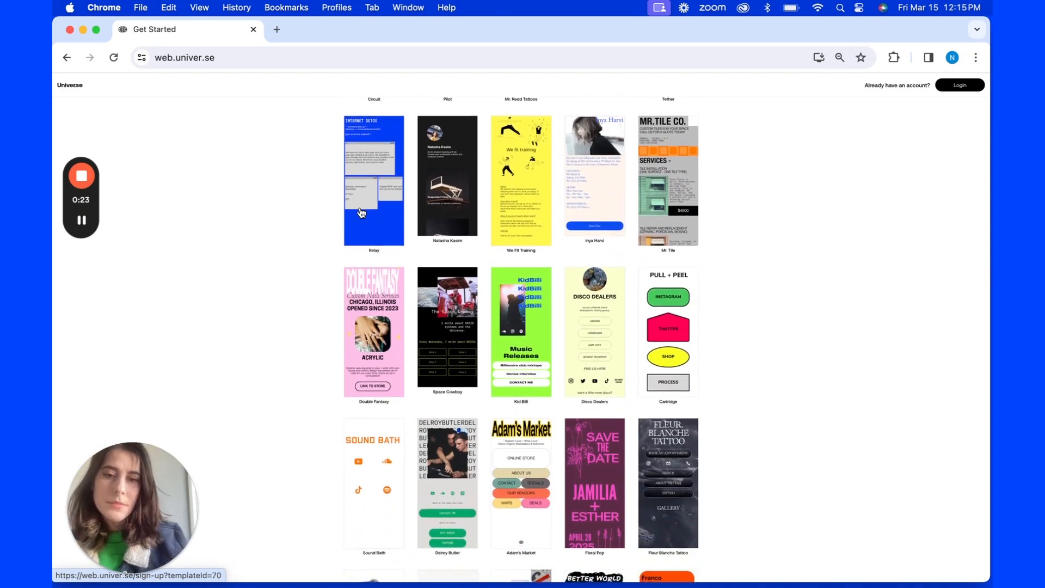
scroll(359, 212, down, 10)
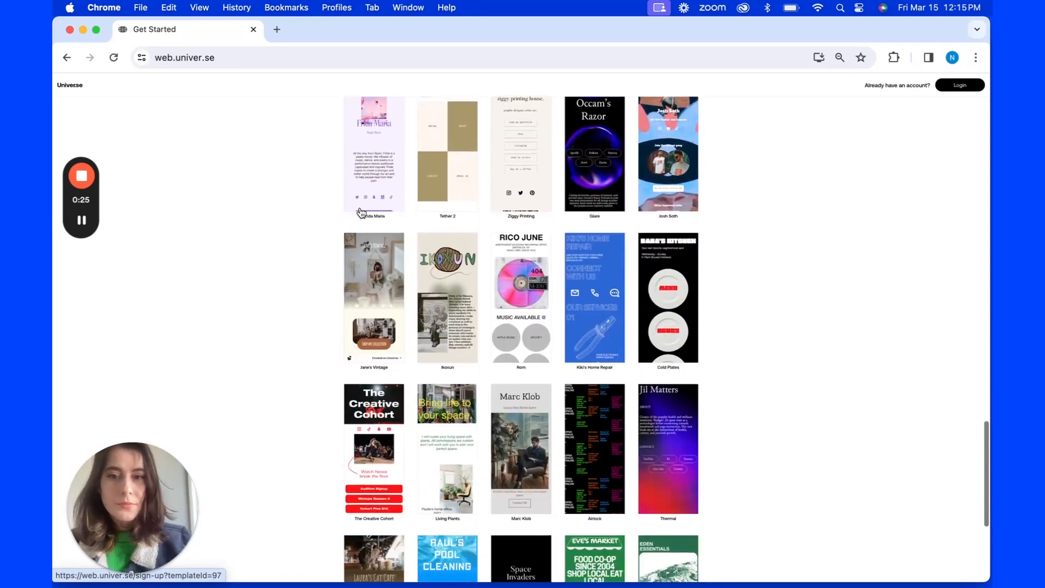
scroll(359, 212, up, 15)
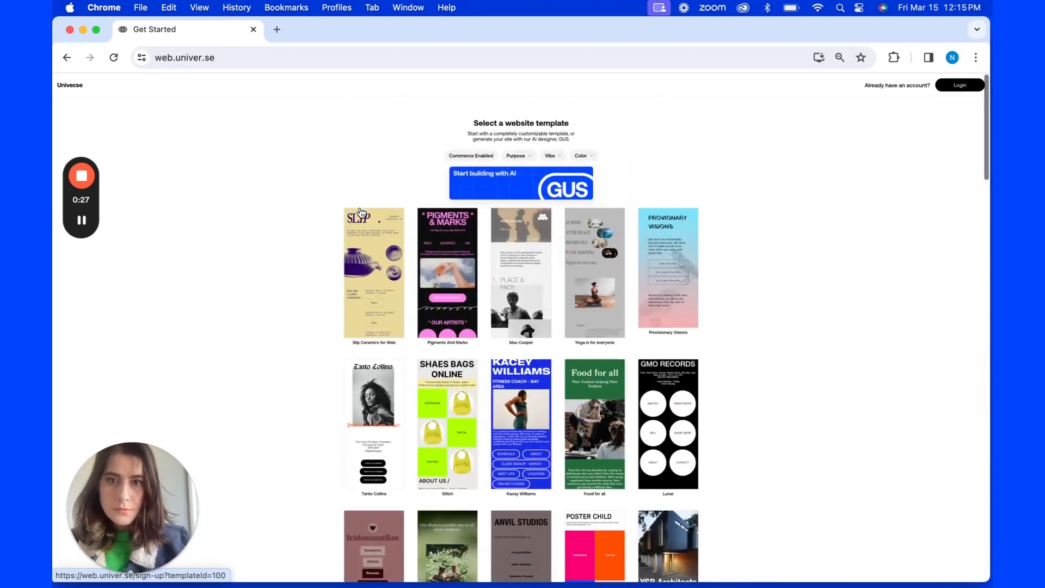
Filter the templates by the Link in Bio purpose and browse the results.
click(530, 154)
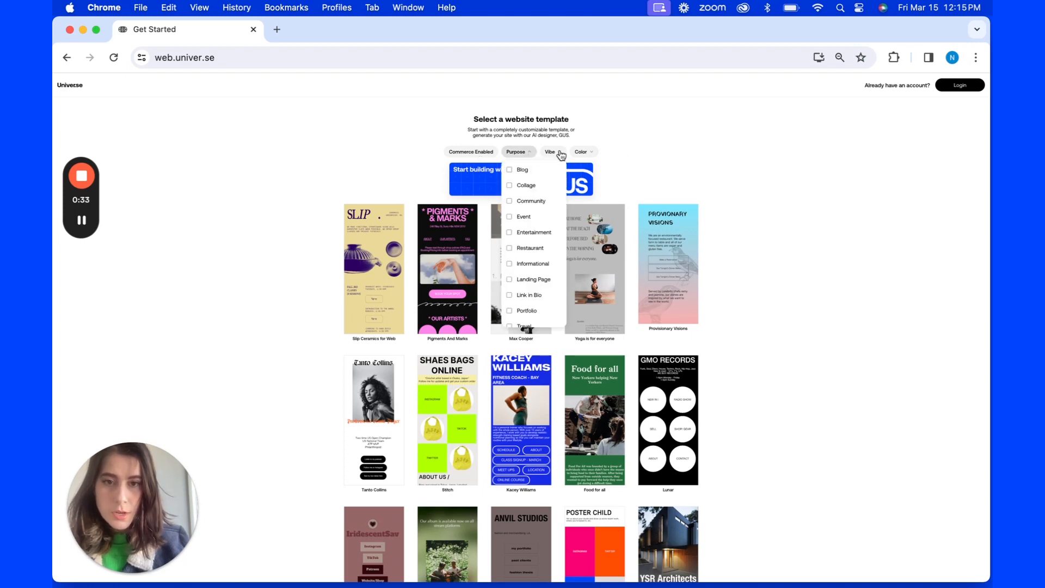
click(511, 297)
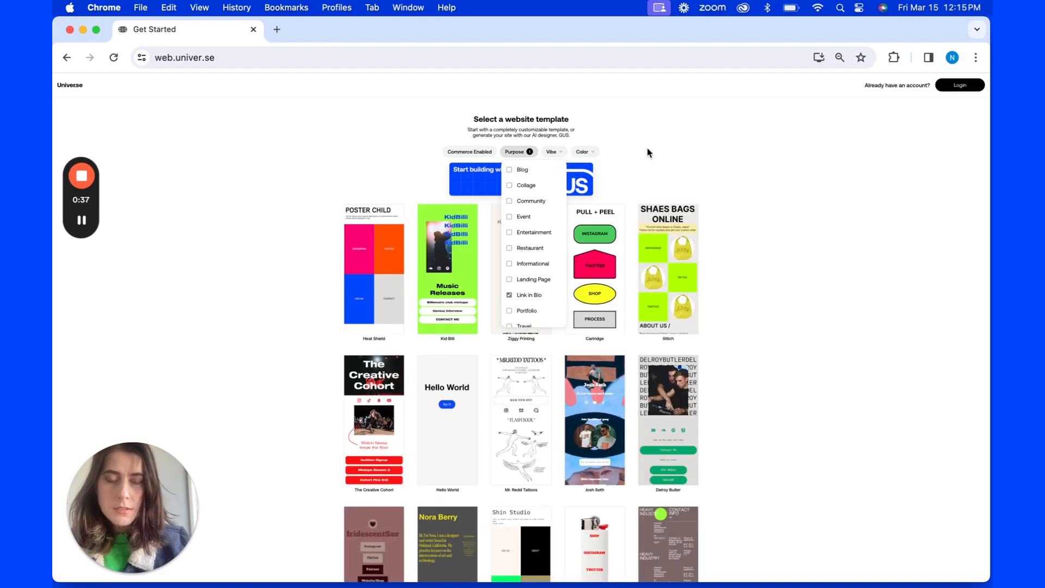
click(648, 153)
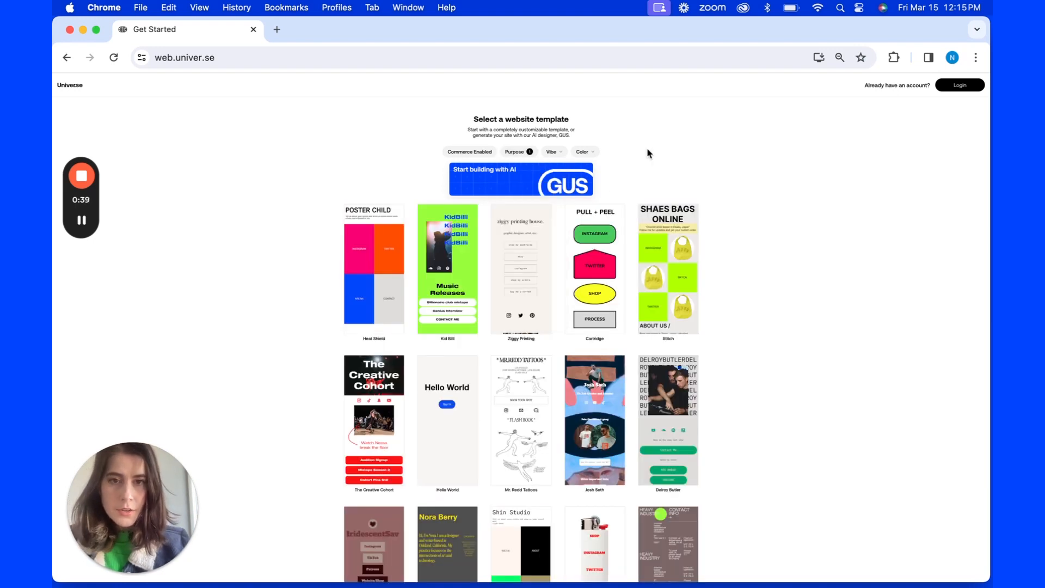
scroll(648, 152, down, 15)
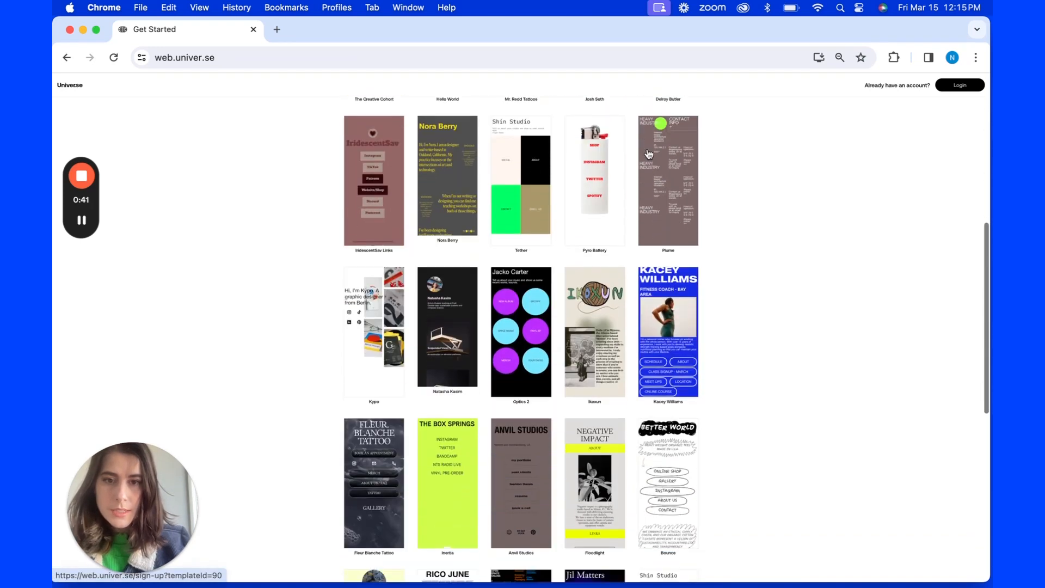
scroll(648, 153, down, 12)
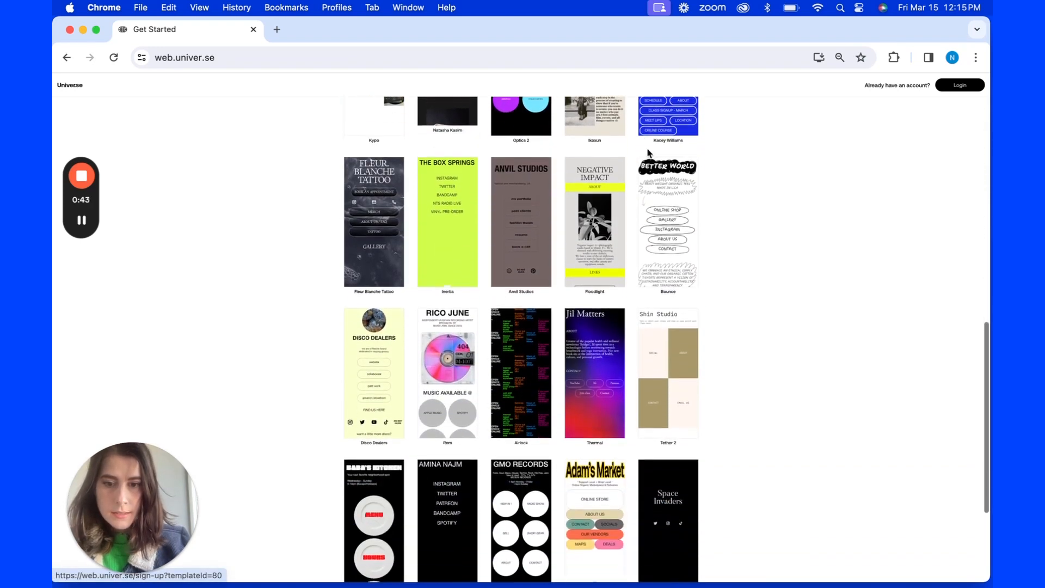
scroll(648, 152, up, 11)
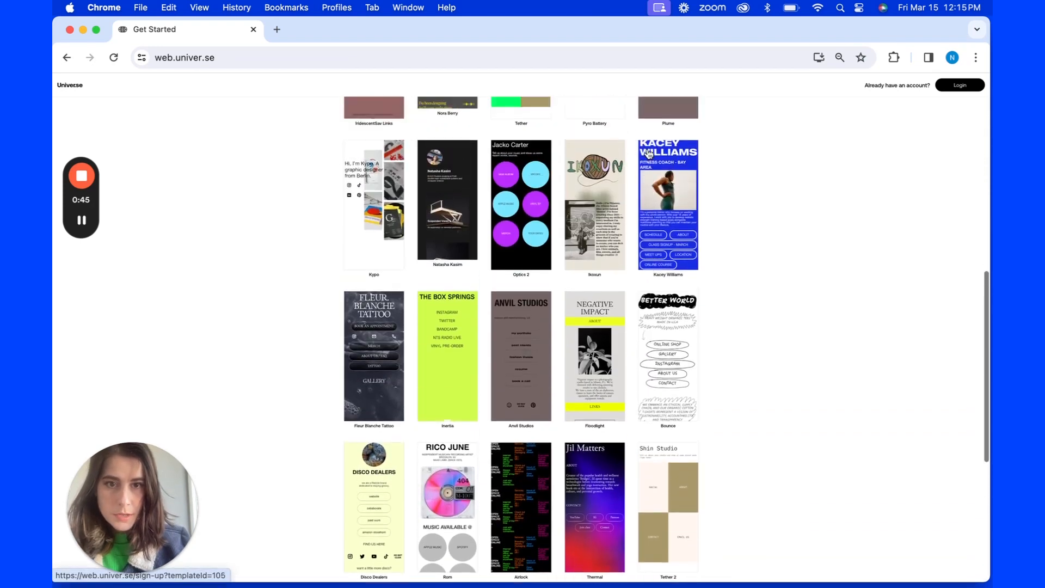
scroll(648, 154, up, 15)
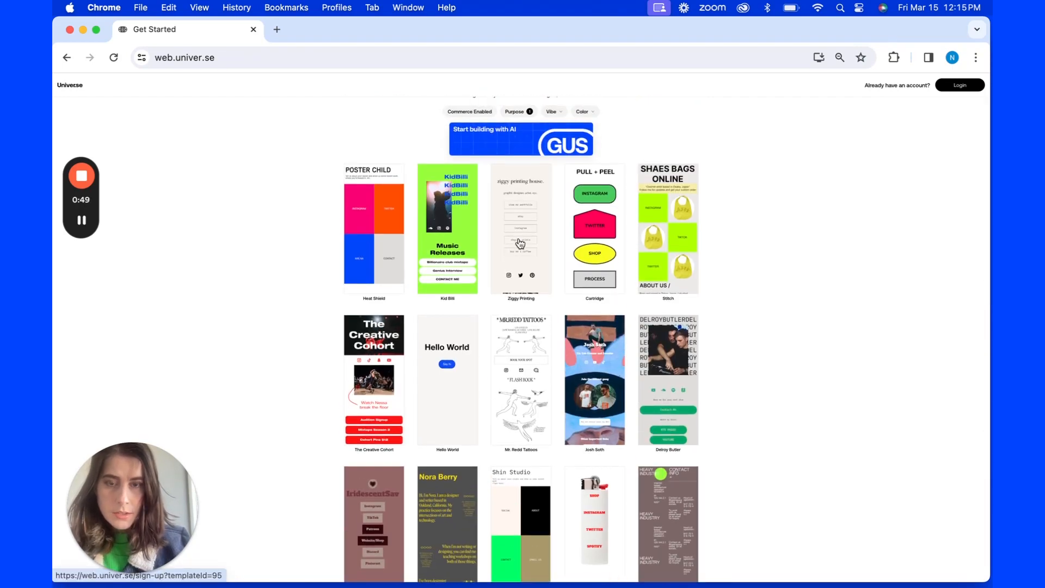
scroll(521, 243, up, 3)
scroll(521, 244, up, 5)
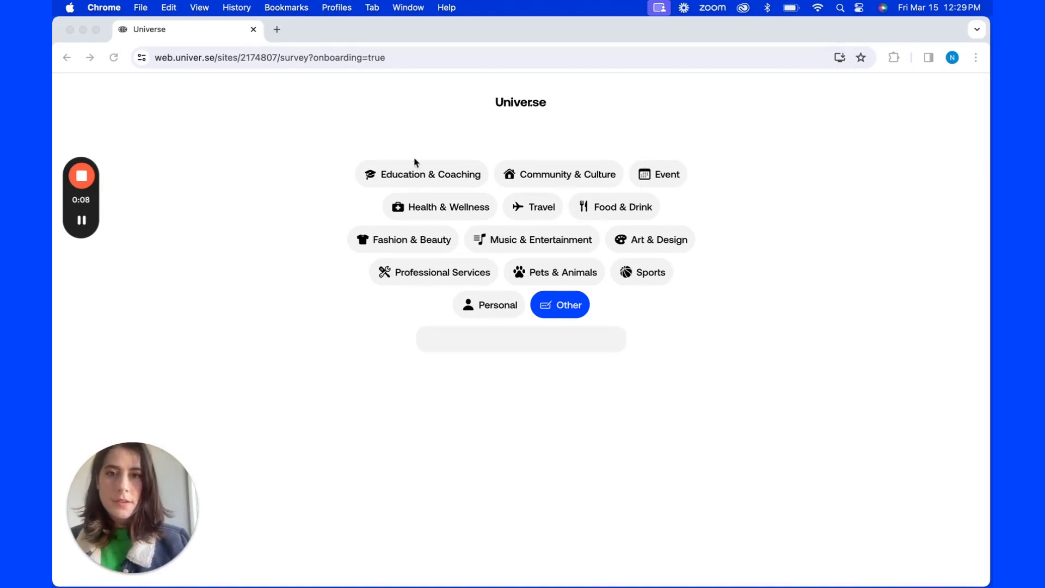
Choose Personal as the site category and Link in Bio as its type.
click(495, 305)
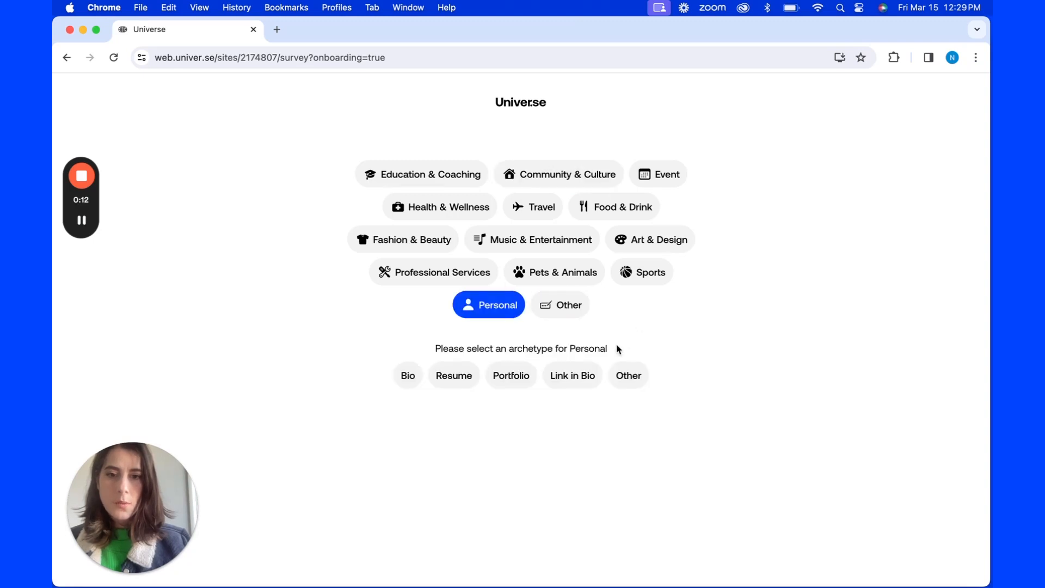
click(587, 381)
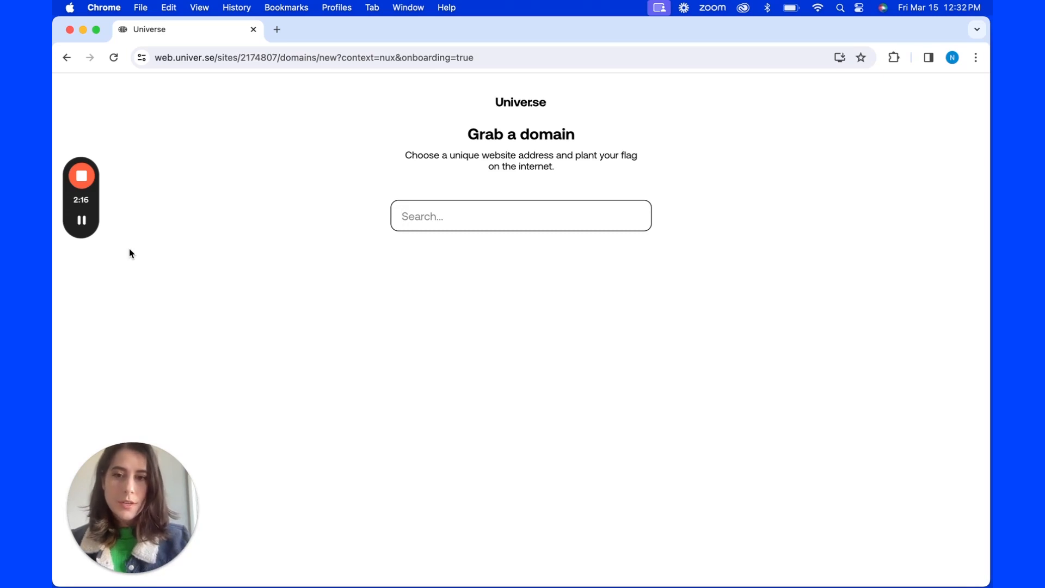
Search for a domain built from the musician's name and review the address options.
text(mus)
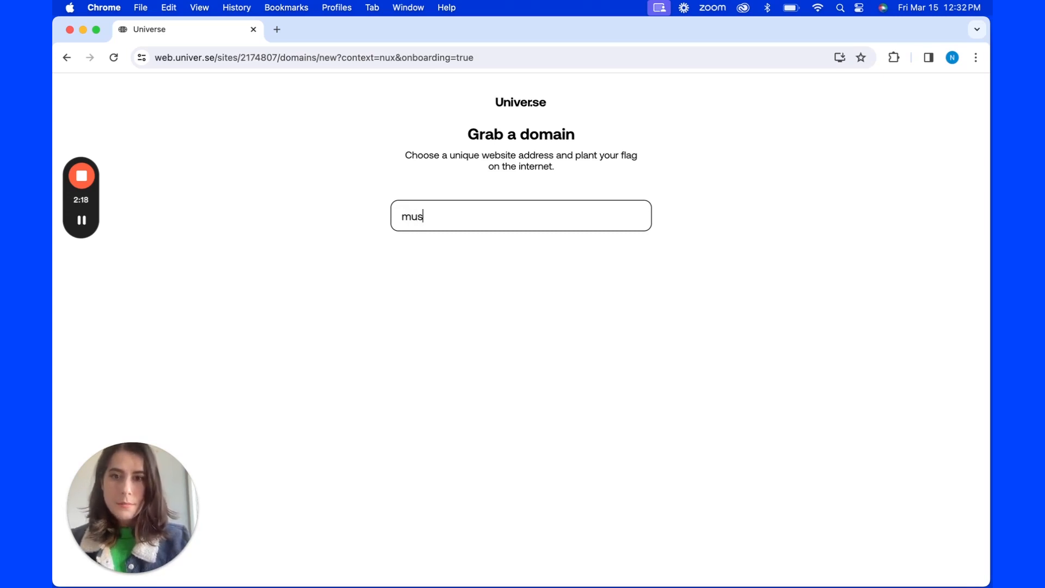
text(icbyjasper)
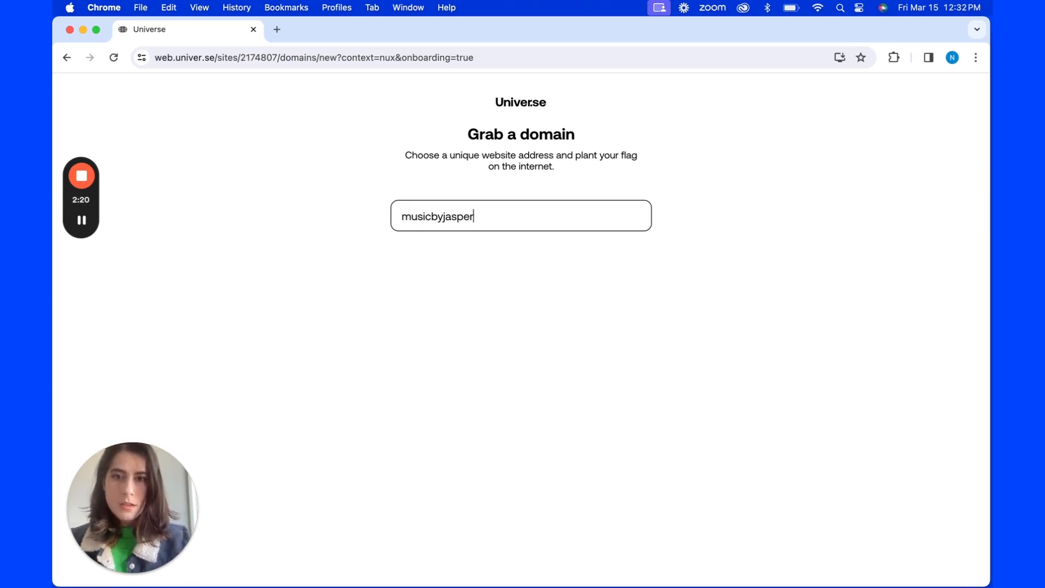
text(stone)
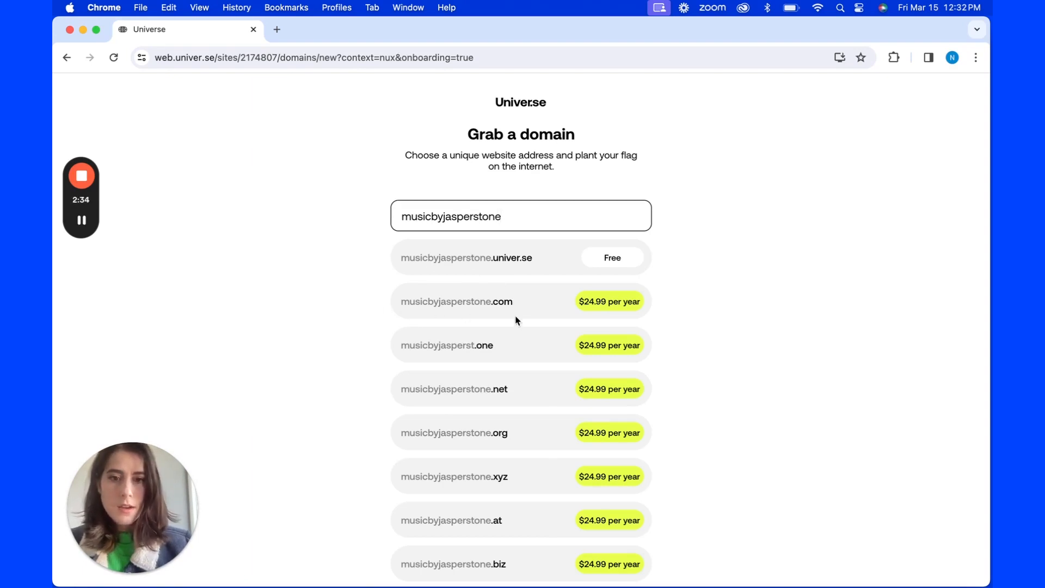
scroll(535, 466, down, 5)
scroll(535, 467, down, 5)
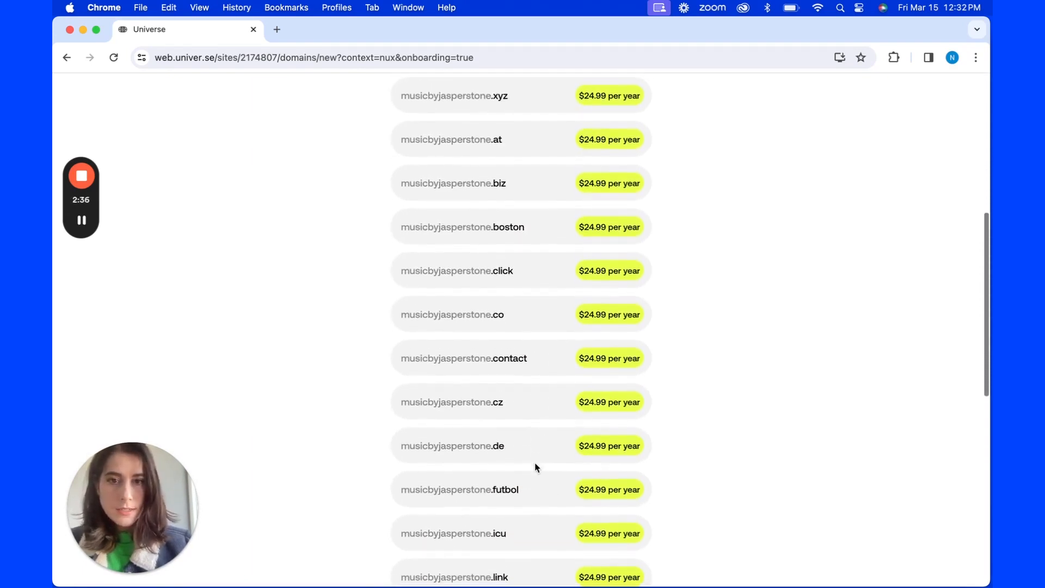
scroll(535, 466, up, 5)
scroll(535, 466, up, 5)
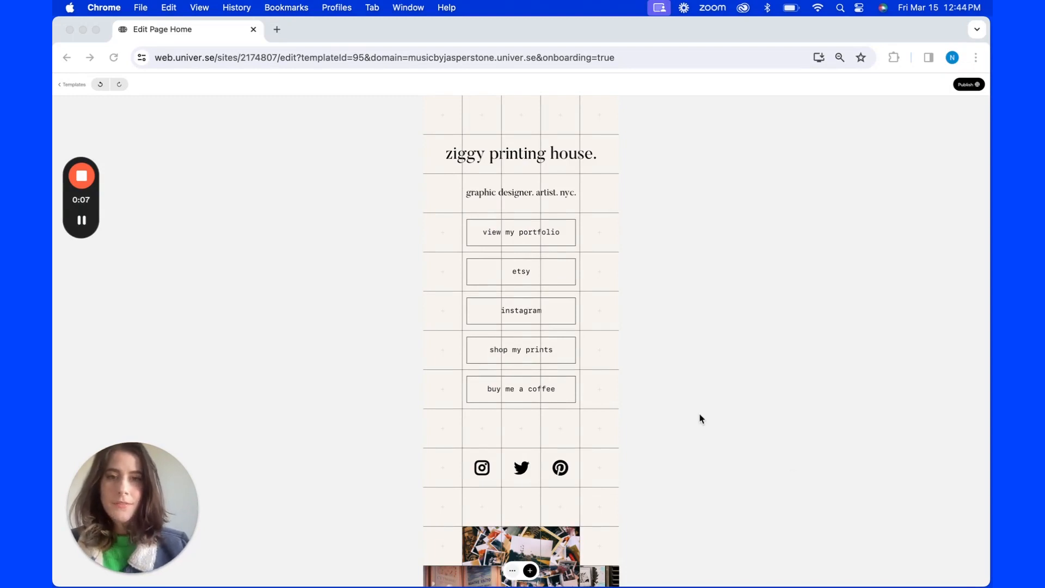
click(554, 153)
click(553, 152)
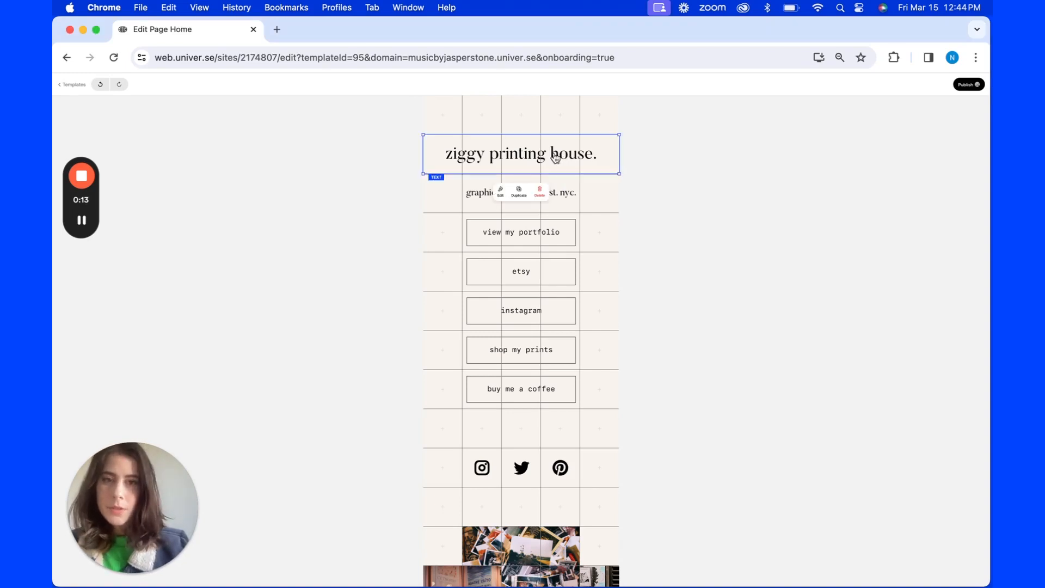
click(567, 234)
click(564, 275)
click(563, 318)
click(562, 337)
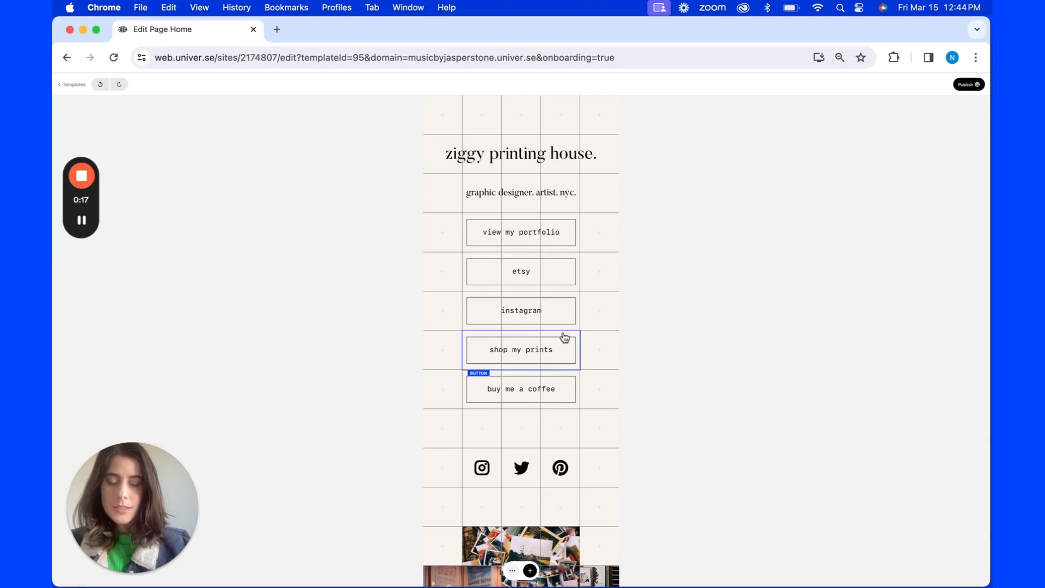
scroll(562, 337, down, 3)
click(489, 340)
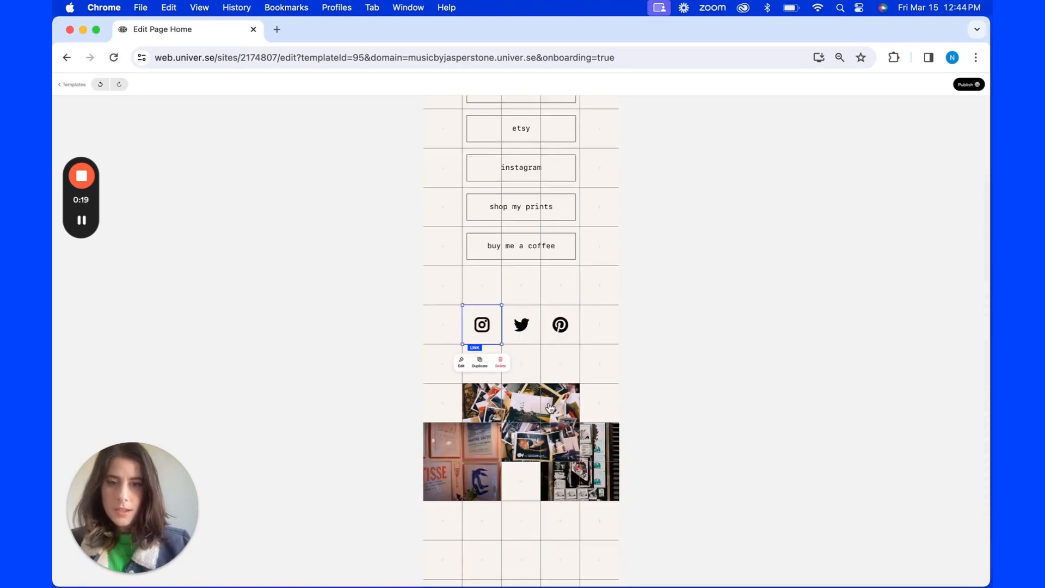
key(Escape)
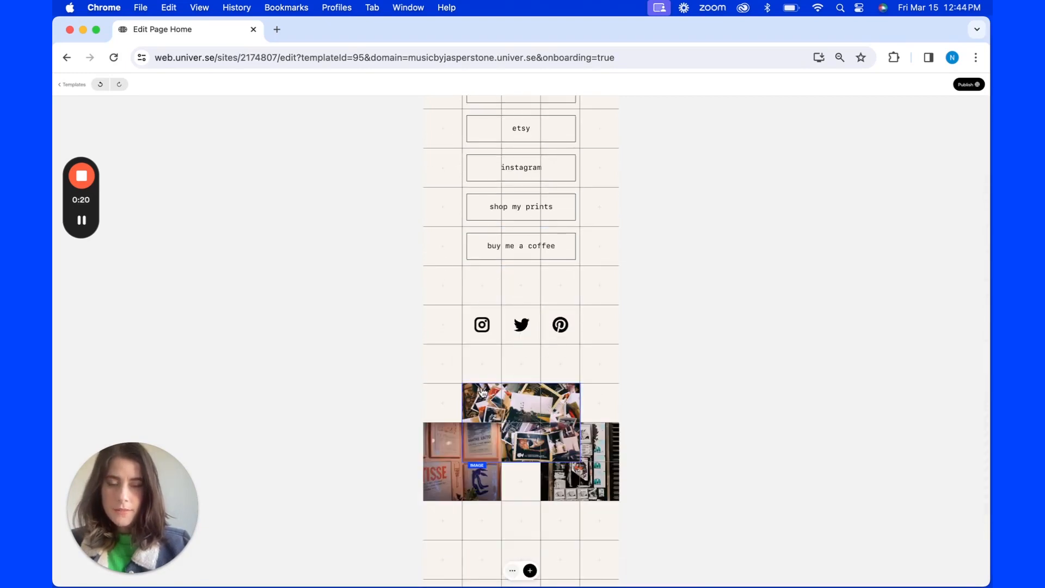
click(558, 409)
mouse_move(464, 386)
mouse_down()
mouse_move(425, 246)
mouse_move(516, 415)
mouse_move(487, 389)
mouse_move(478, 401)
mouse_up()
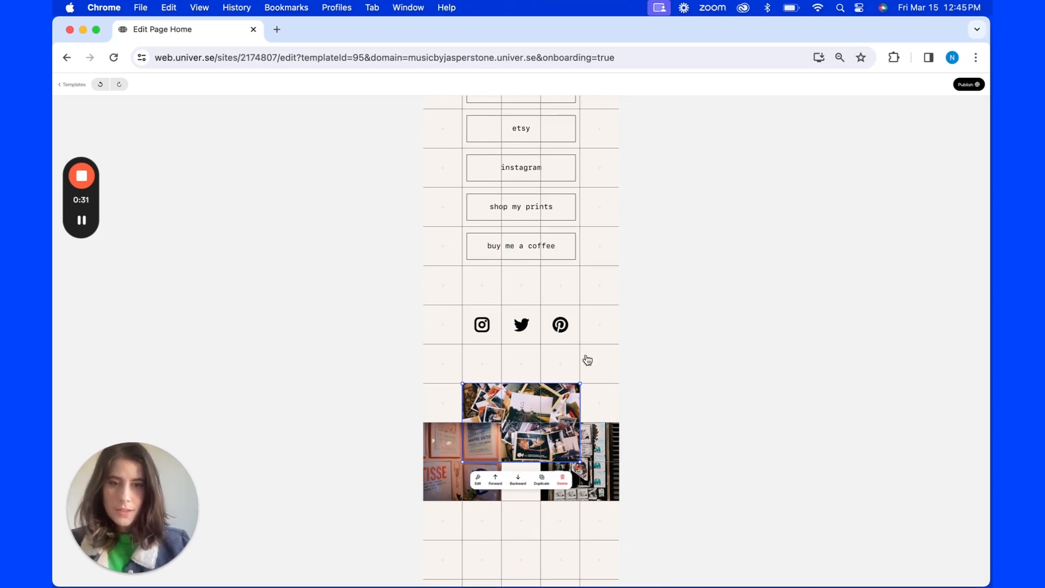
click(605, 365)
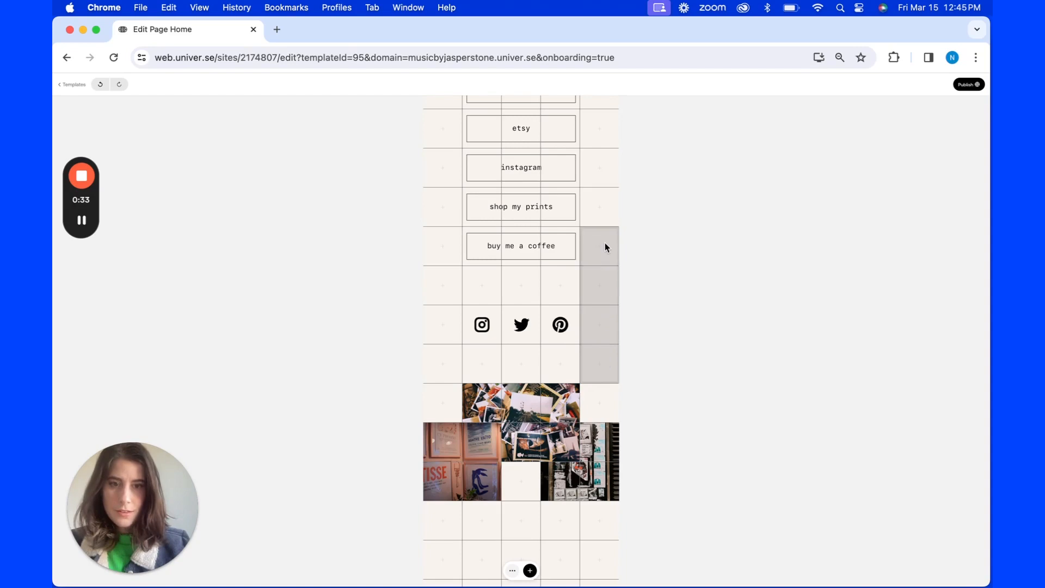
click(603, 352)
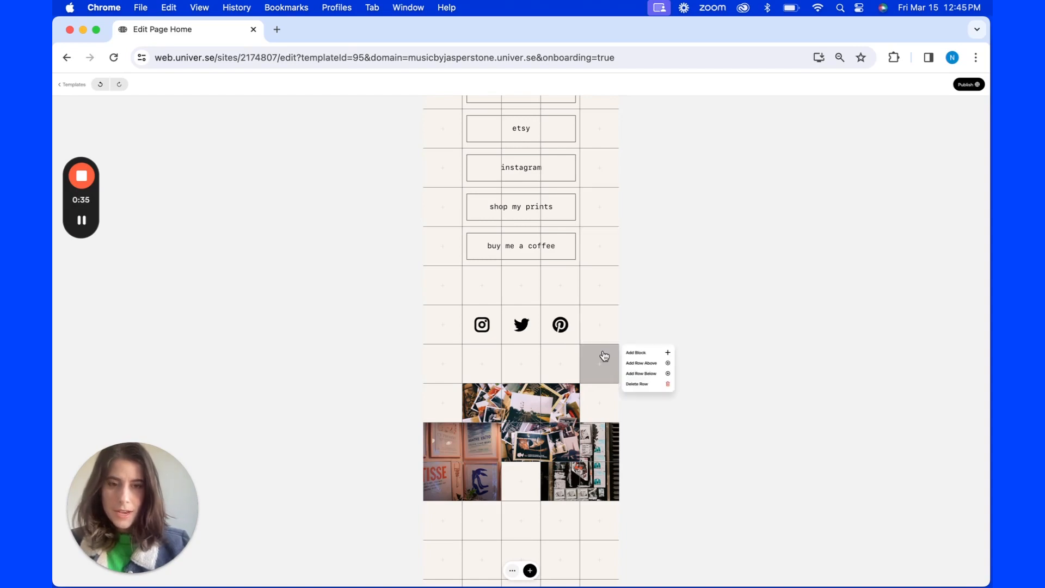
click(630, 357)
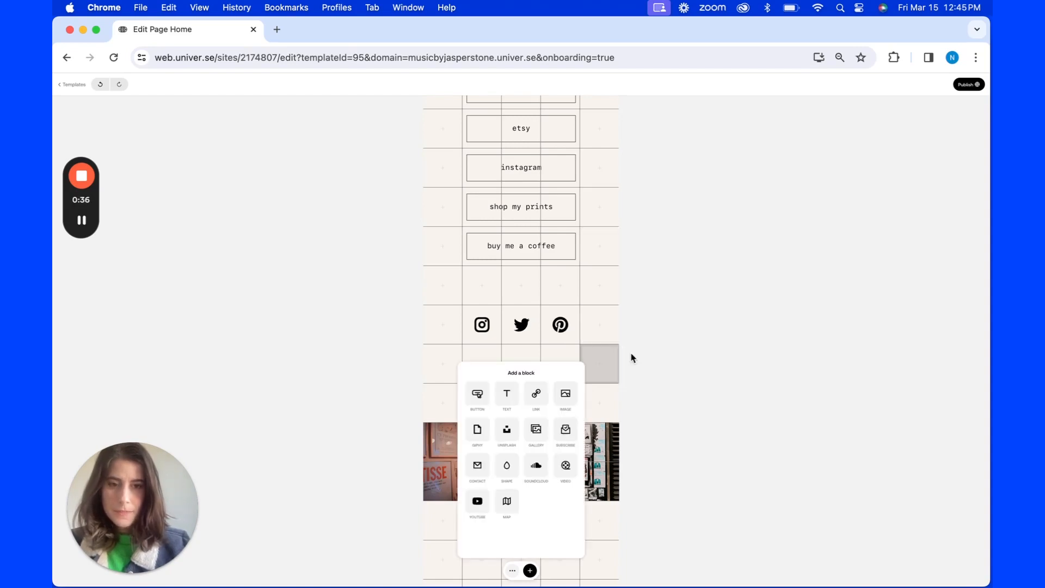
click(507, 468)
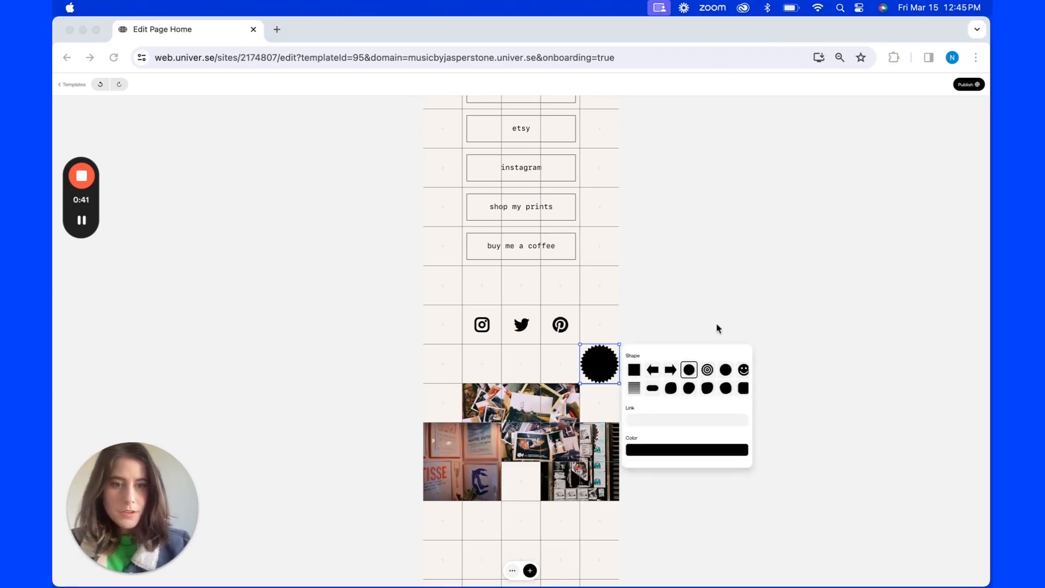
click(707, 371)
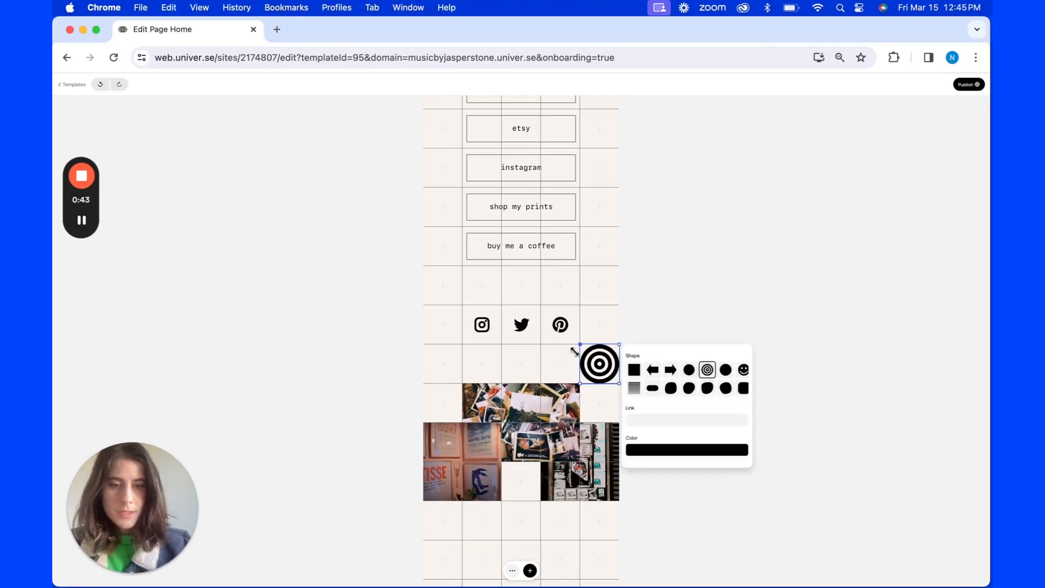
drag(579, 349, 594, 275)
scroll(595, 294, up, 3)
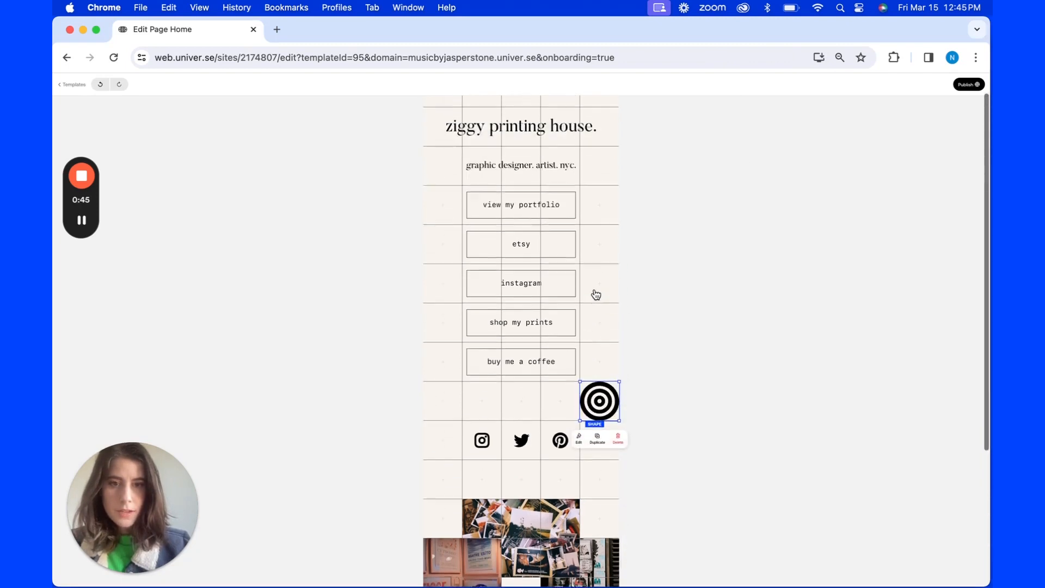
drag(580, 409, 429, 213)
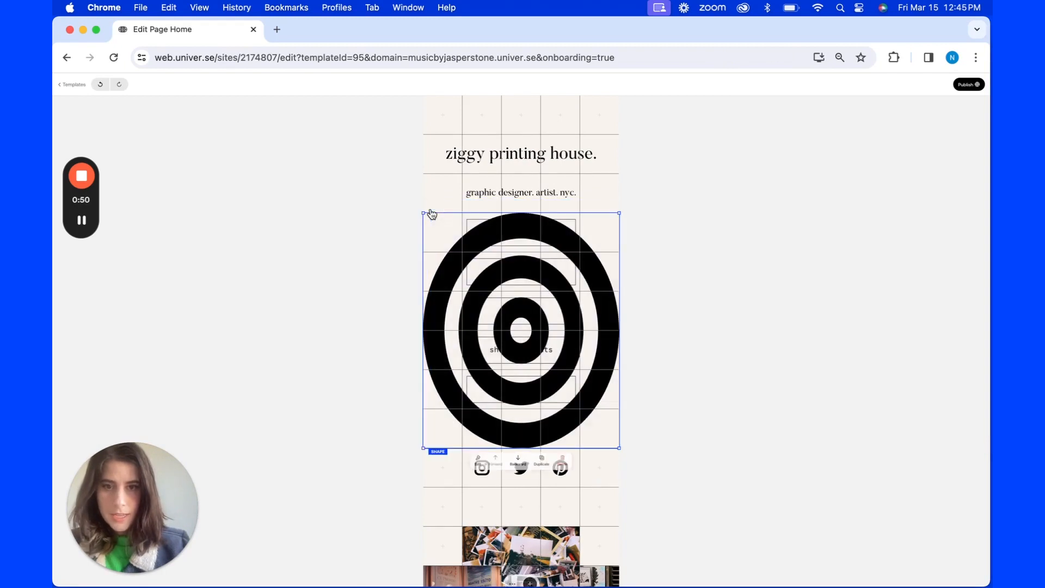
click(518, 468)
click(518, 468)
click(518, 468)
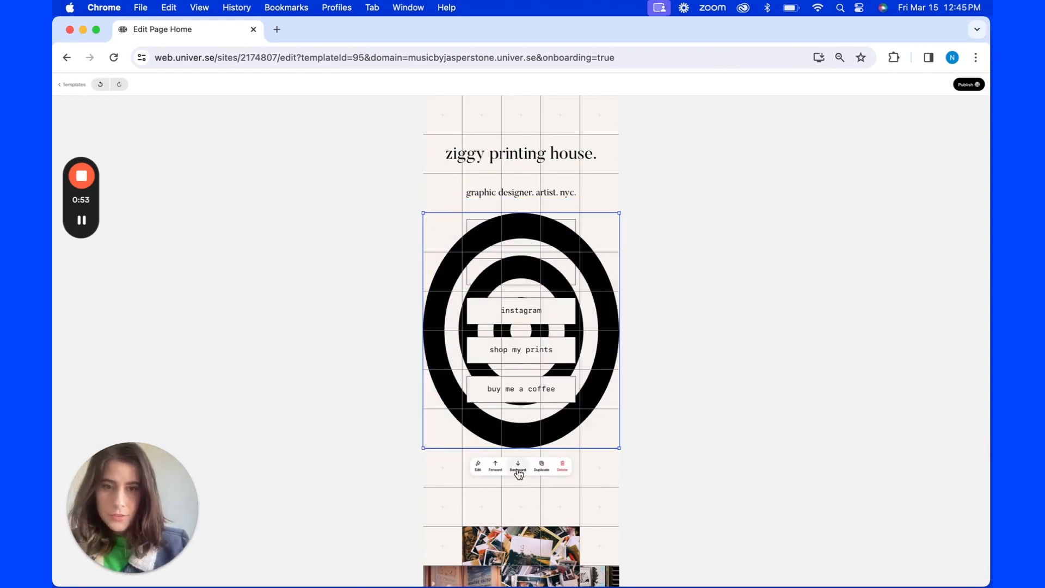
click(518, 468)
click(518, 468)
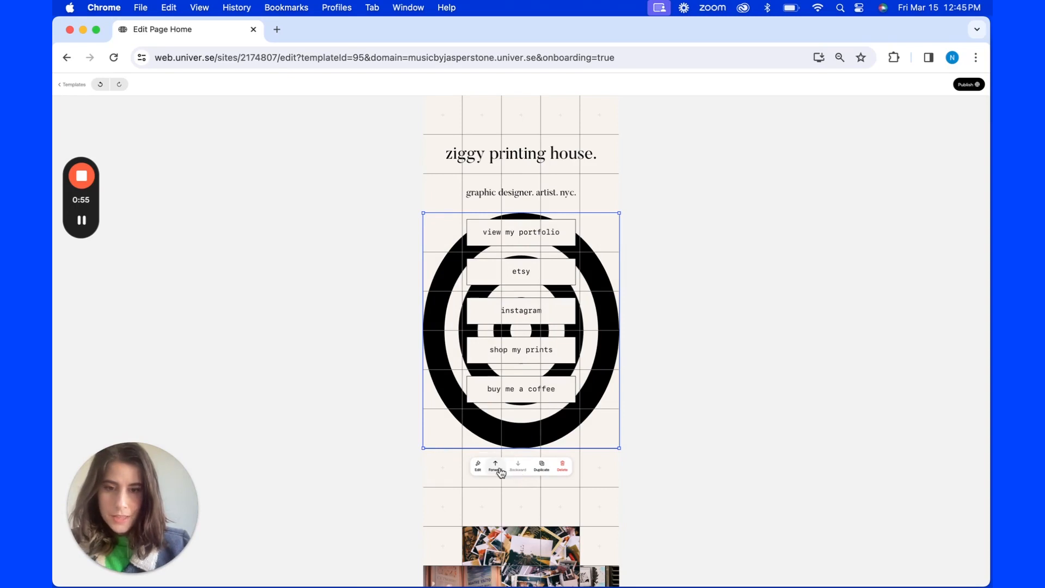
click(541, 466)
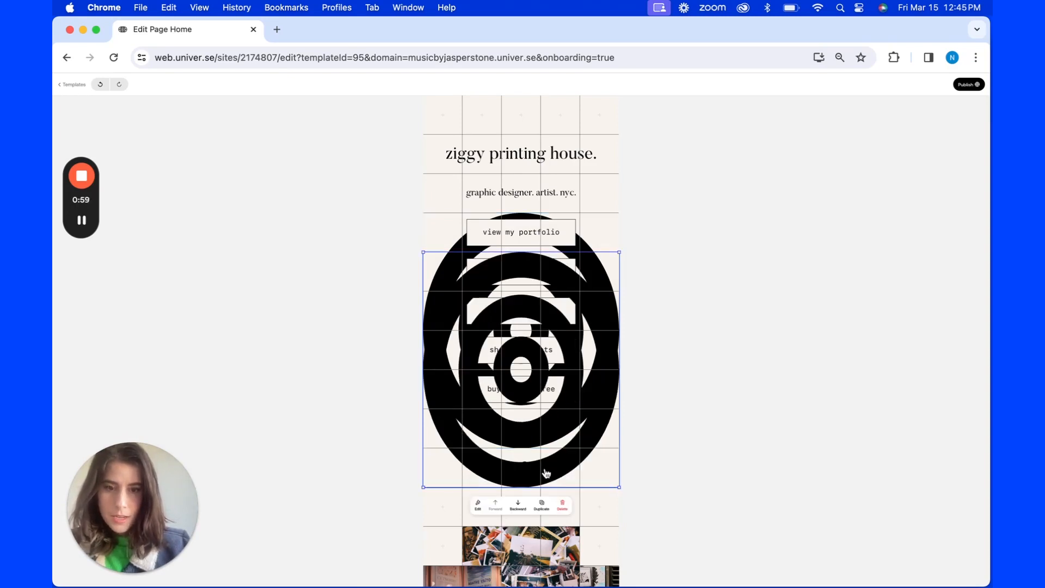
click(563, 505)
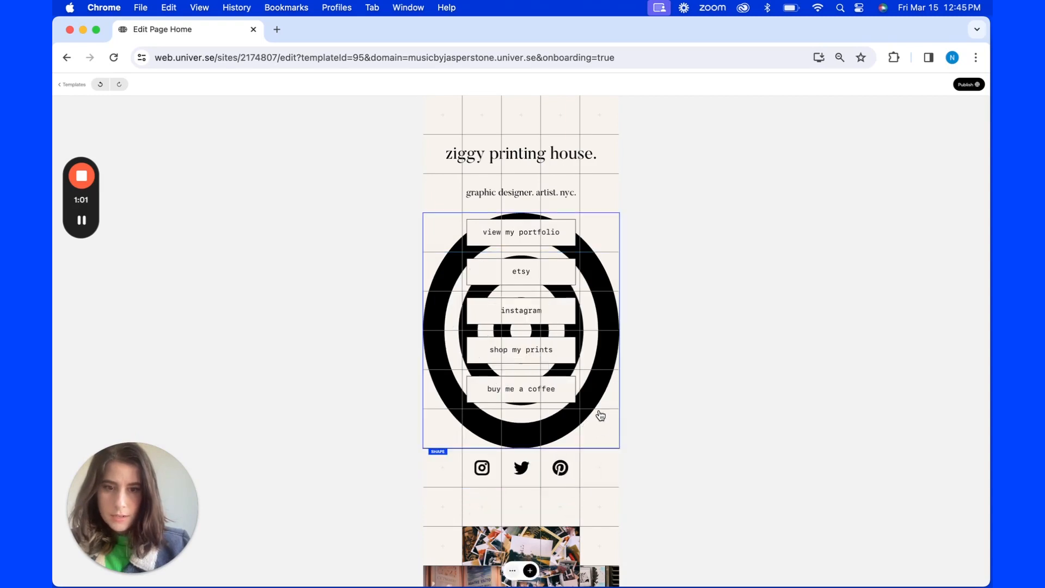
click(566, 475)
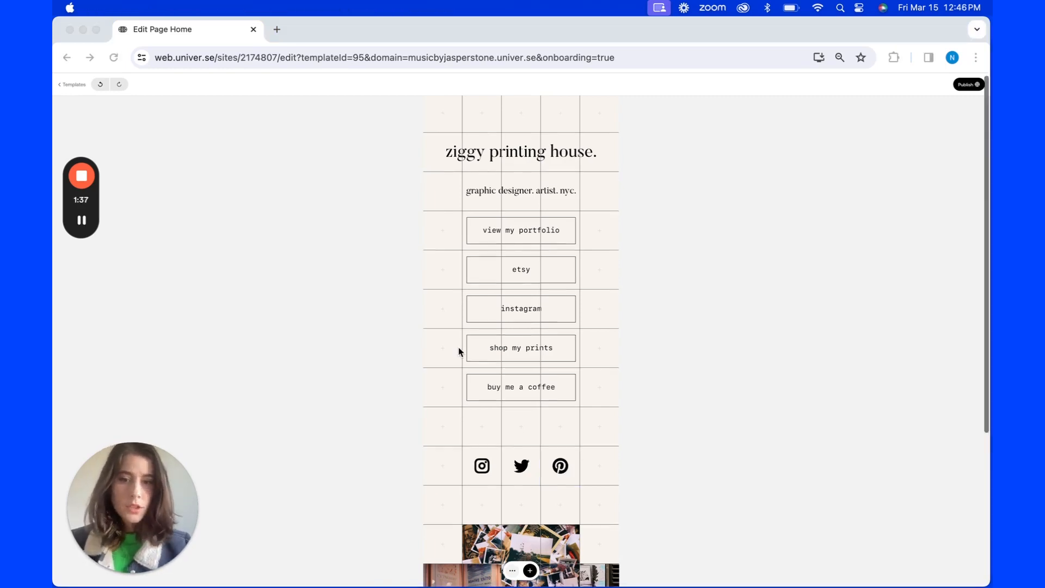
Raise Grid Density in the page-wide settings to six columns.
scroll(458, 347, down, 5)
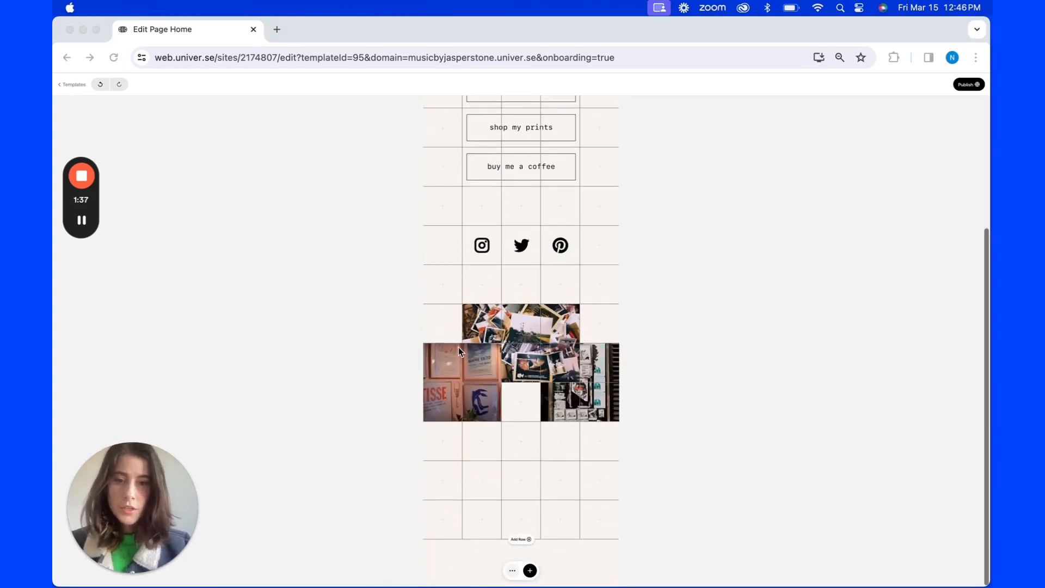
click(512, 571)
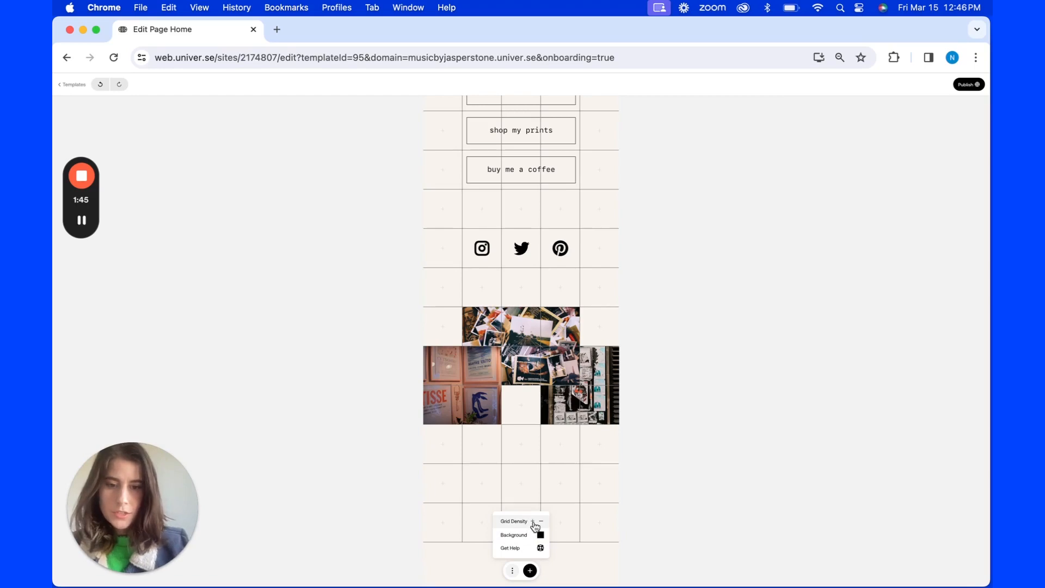
click(534, 522)
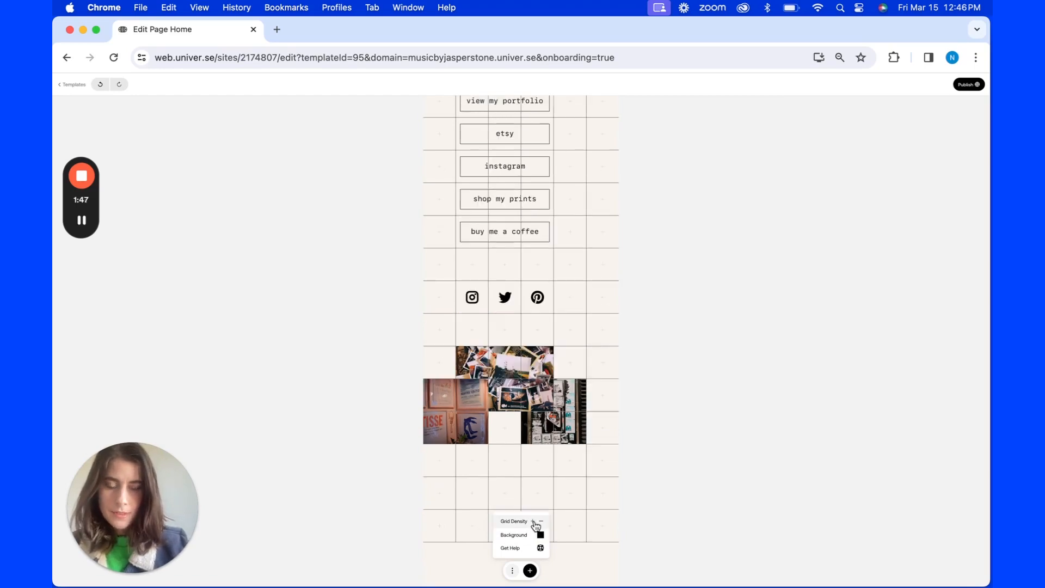
Restore the five-column grid and try red, orange, yellow, green and teal page backgrounds.
click(541, 521)
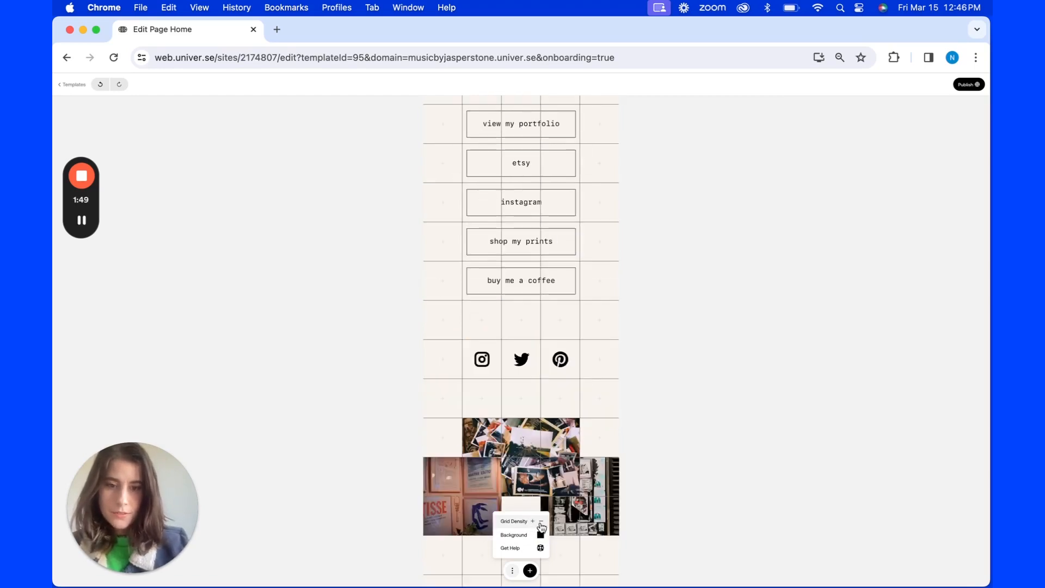
click(541, 536)
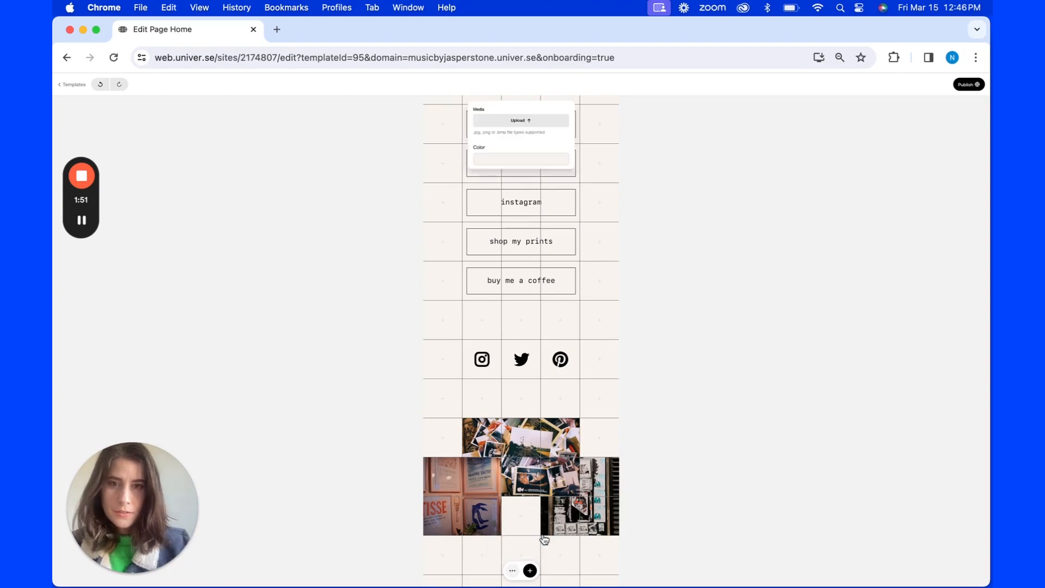
scroll(539, 461, up, 3)
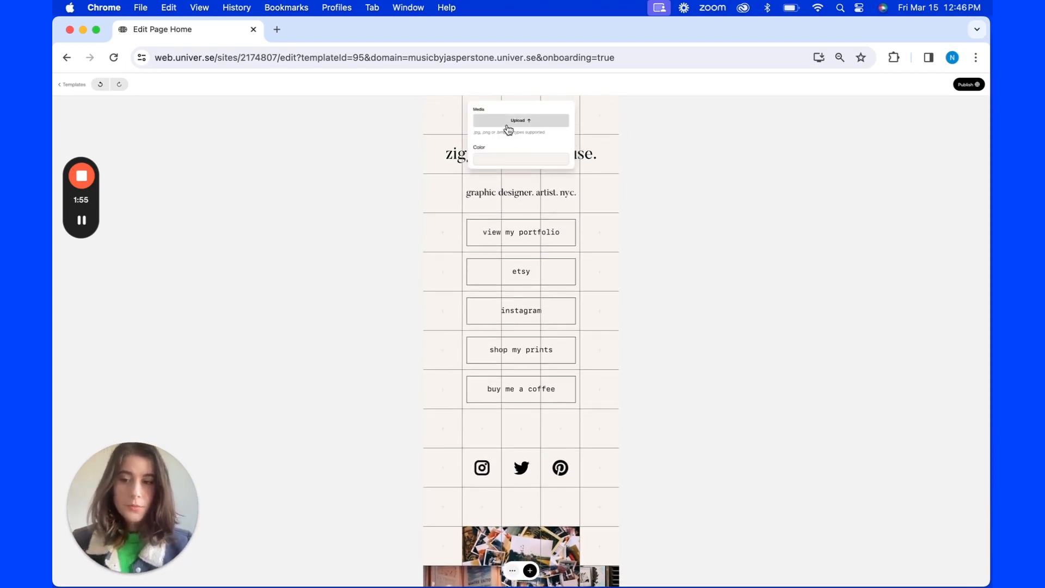
click(497, 161)
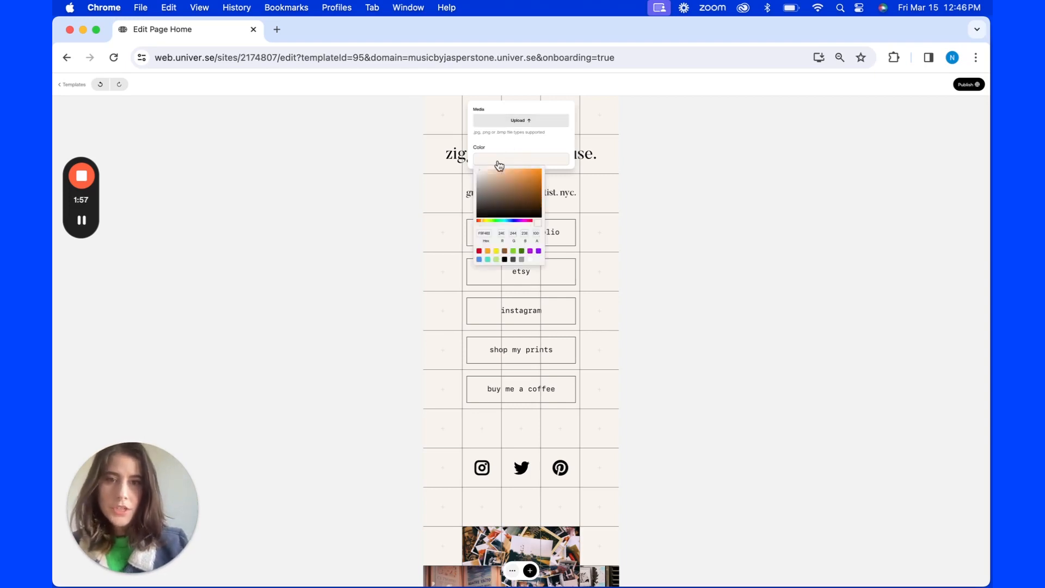
click(480, 251)
click(487, 251)
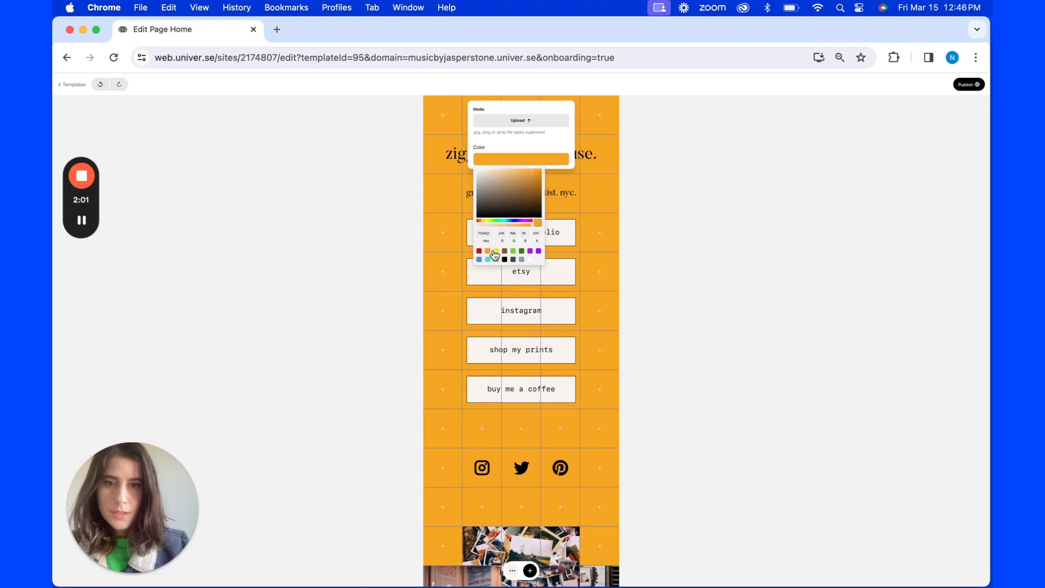
click(497, 251)
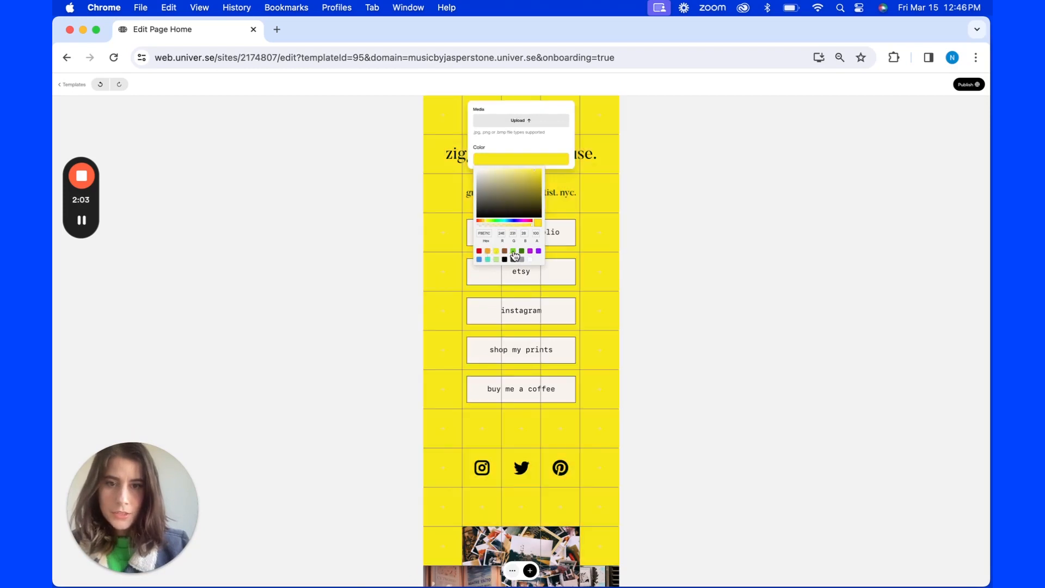
click(514, 252)
mouse_move(496, 225)
mouse_down()
mouse_move(547, 222)
mouse_move(495, 223)
mouse_move(507, 224)
mouse_up()
click(531, 185)
mouse_move(531, 185)
mouse_down()
mouse_move(520, 193)
mouse_move(514, 182)
mouse_up()
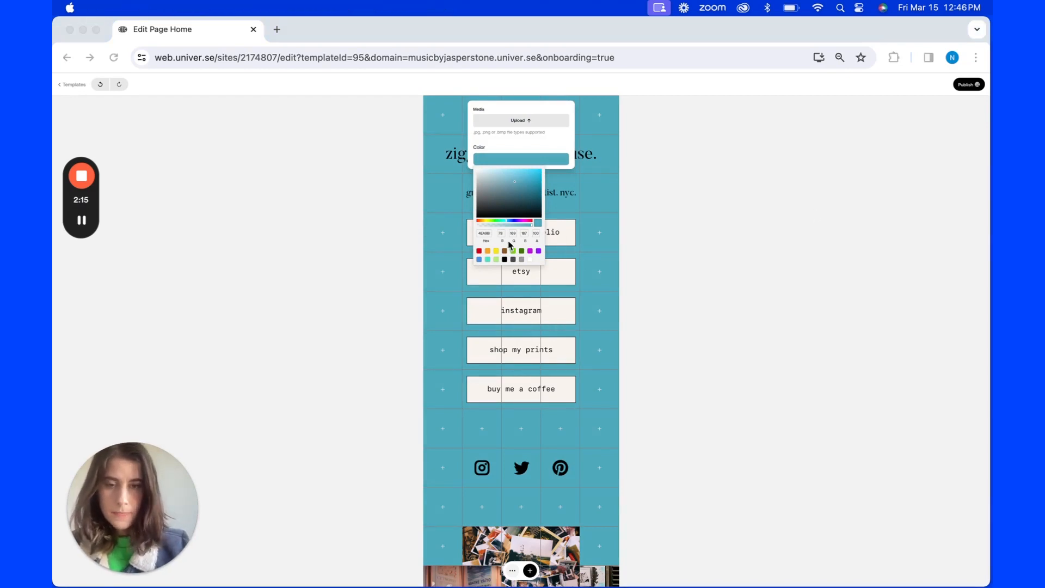
Set the page background colour to hex FFD9FF pink.
click(479, 234)
click(478, 234)
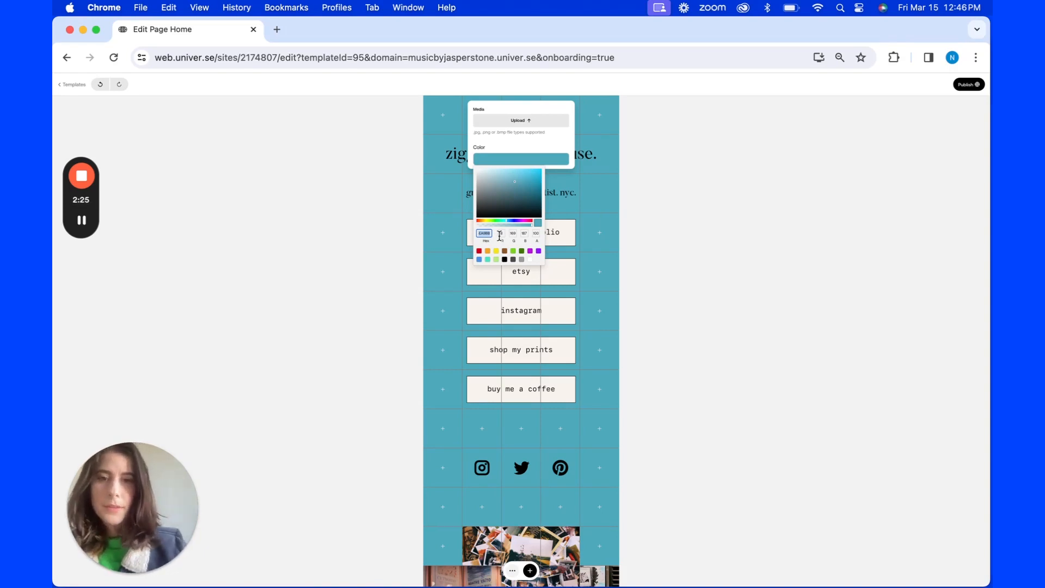
key(BackSpace)
text(FFD9FF)
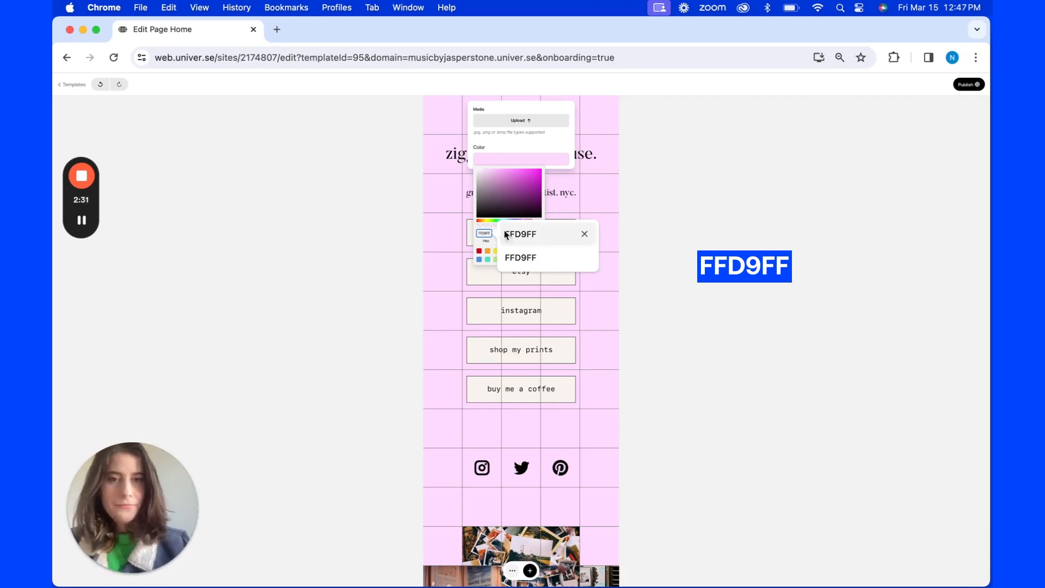
click(656, 201)
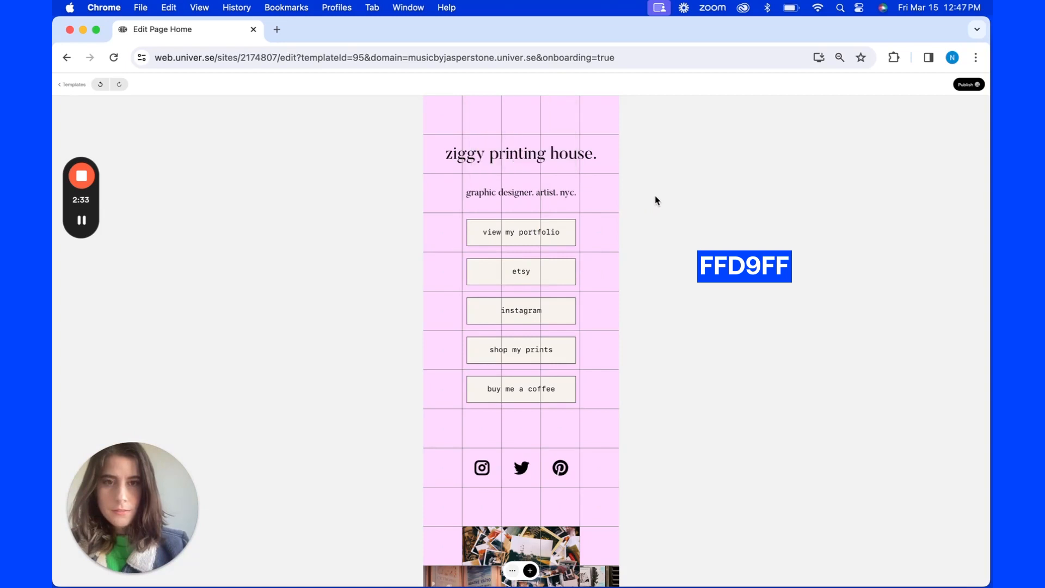
scroll(560, 275, down, 5)
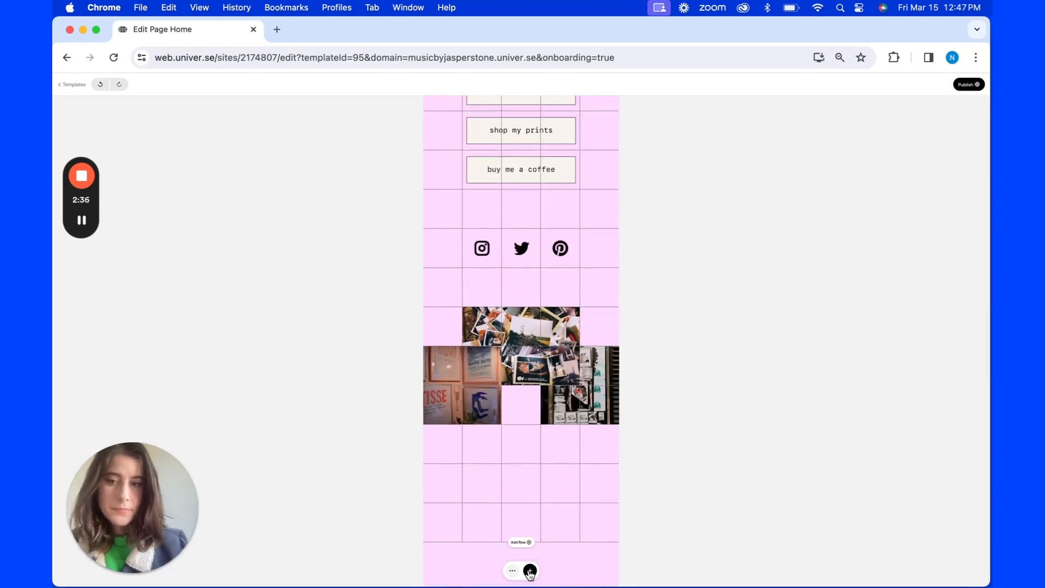
click(530, 571)
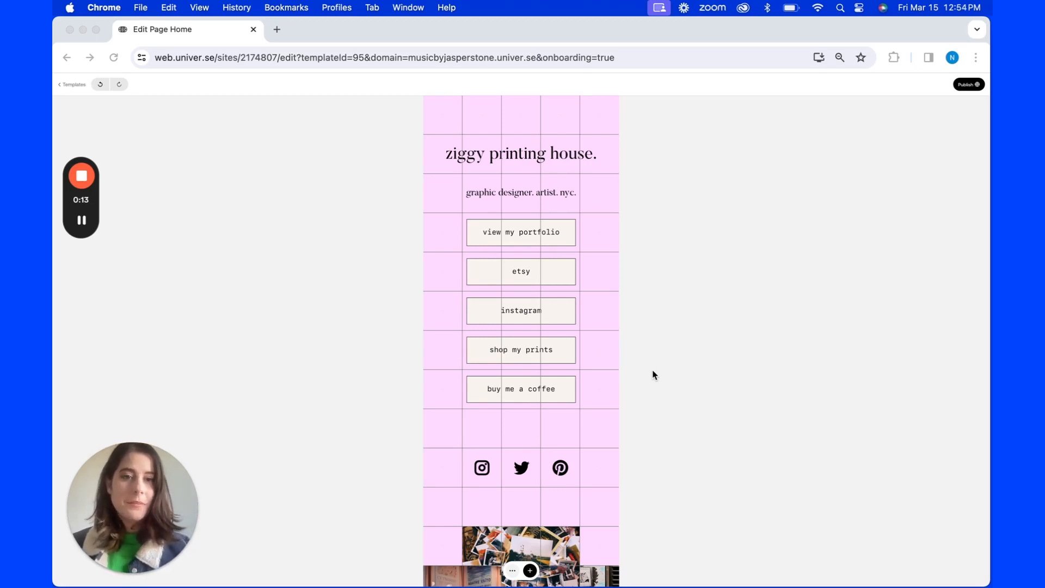
Select the ziggy printing house. heading and give it the Primary Title text style.
click(546, 159)
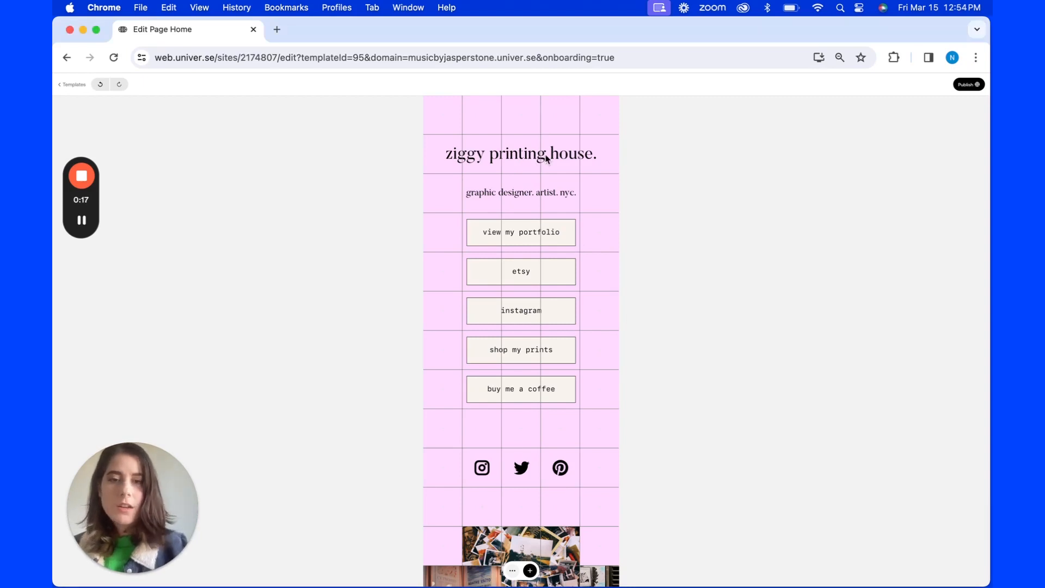
click(546, 159)
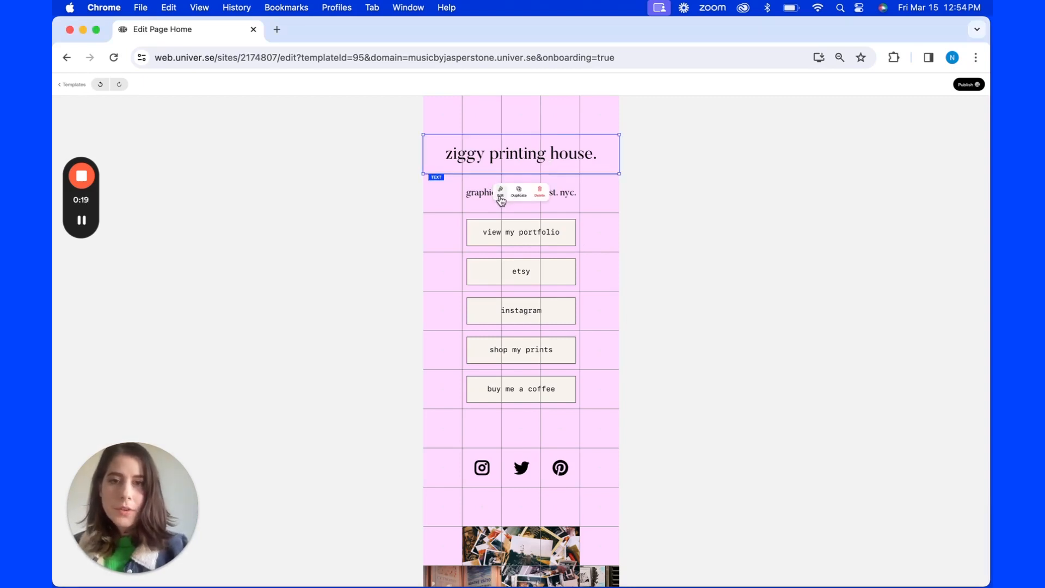
click(500, 195)
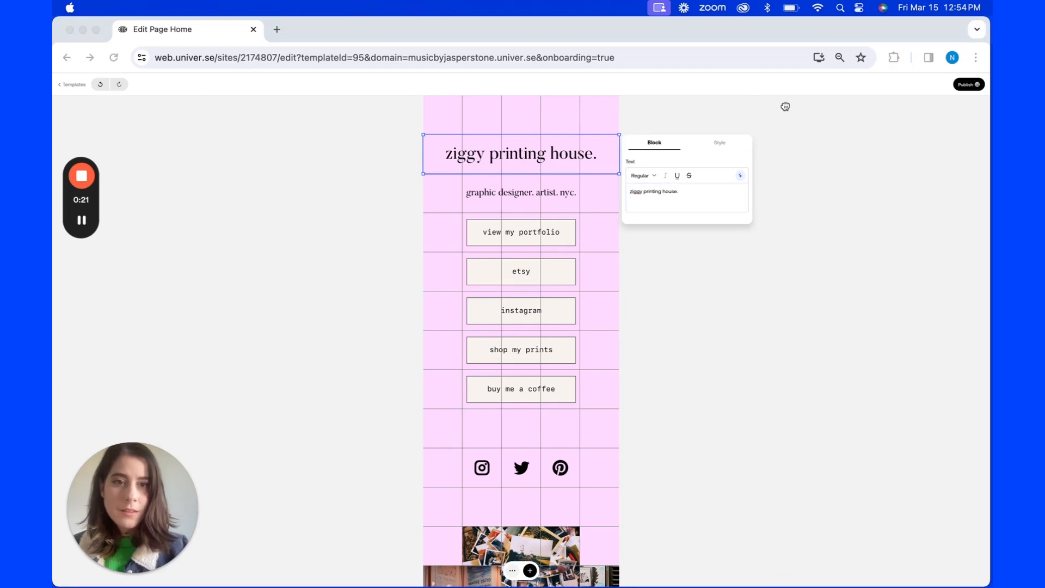
click(654, 177)
click(654, 175)
click(719, 143)
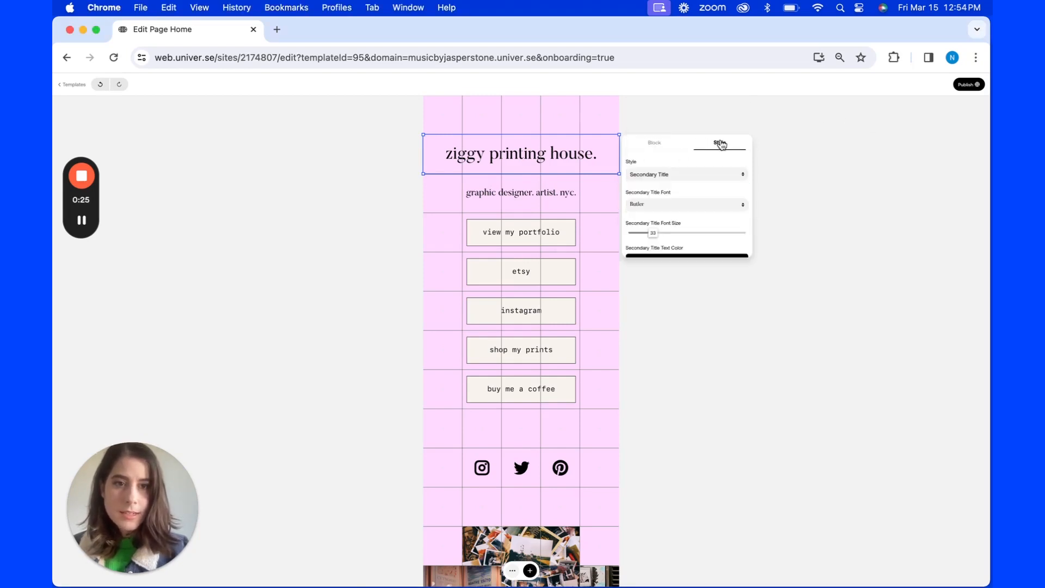
click(685, 175)
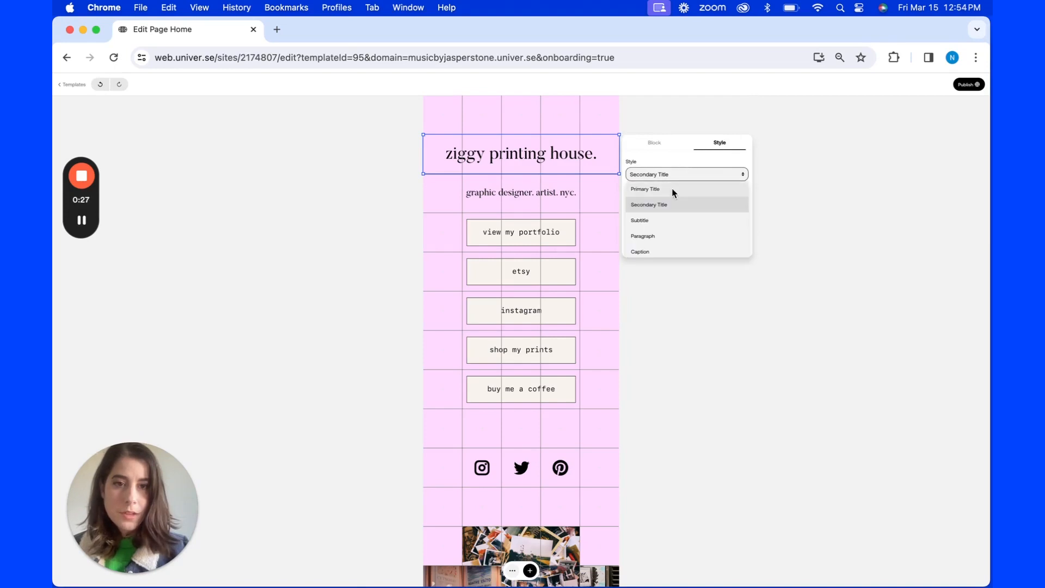
click(671, 189)
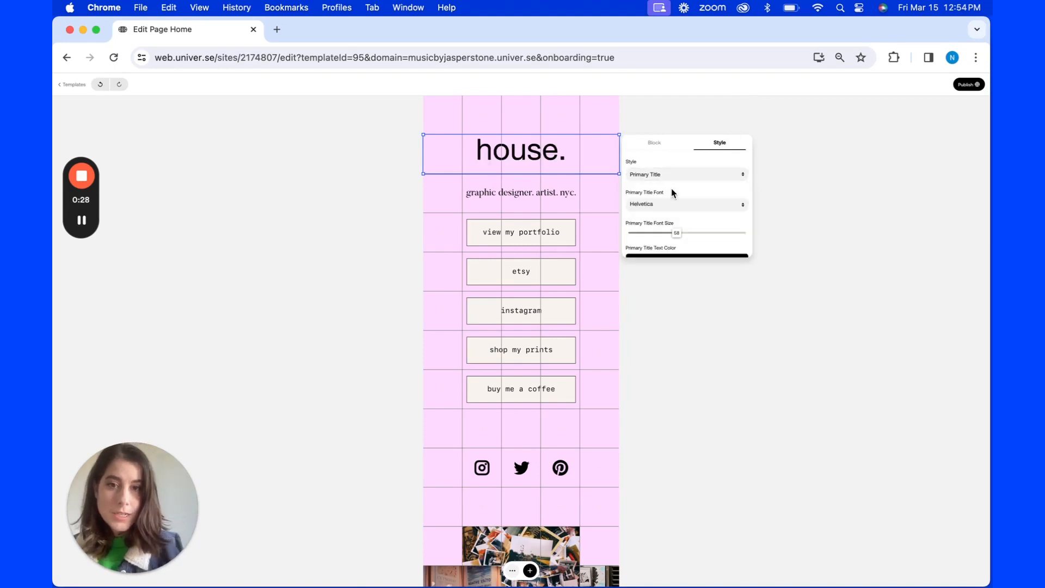
Reopen the title block and show its Helvetica size-58 style settings.
click(617, 136)
click(500, 191)
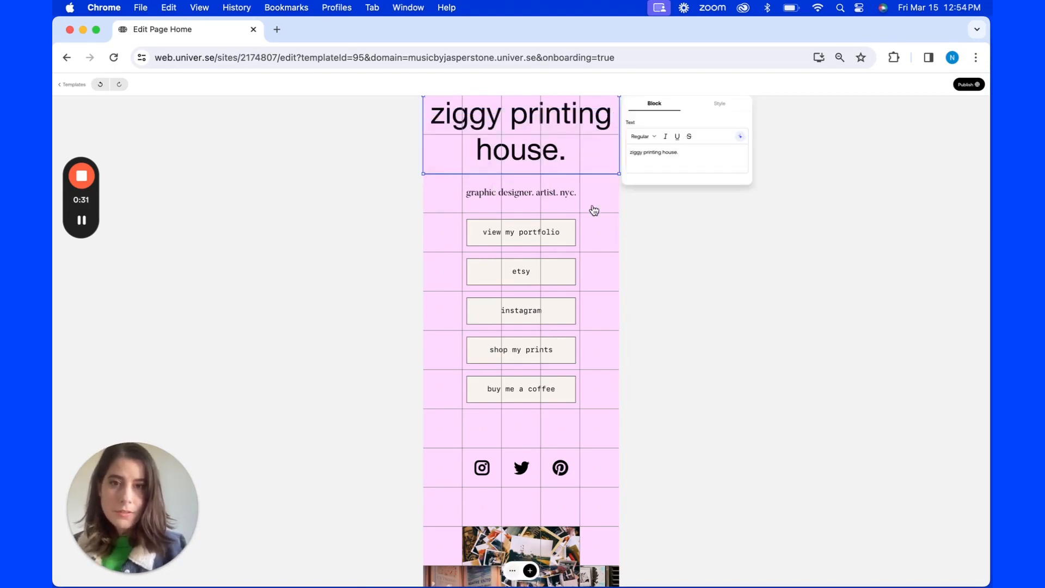
click(664, 154)
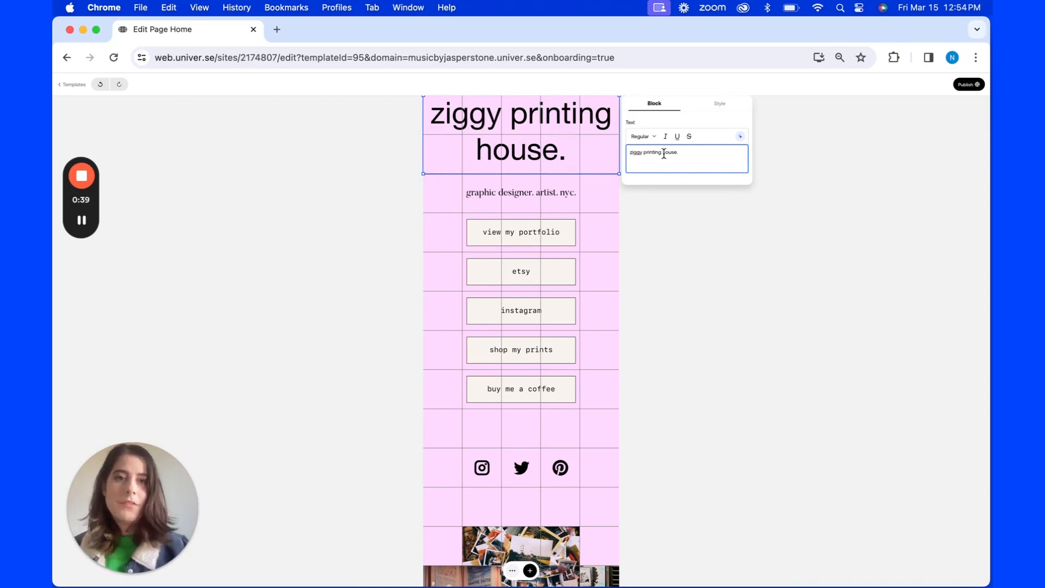
click(729, 106)
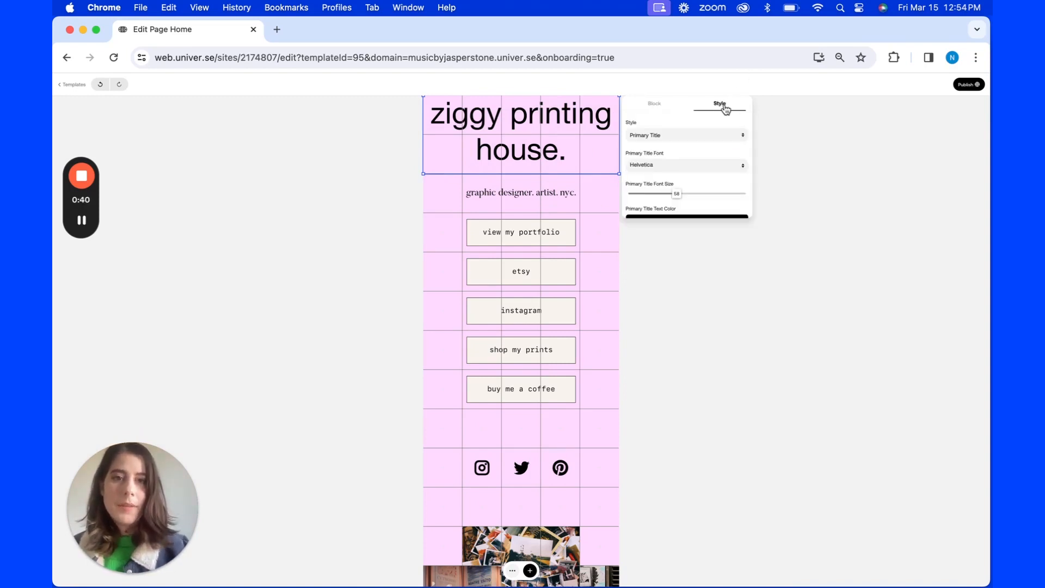
Open the Primary Title font dropdown and scroll through the available fonts.
click(665, 166)
scroll(674, 199, down, 3)
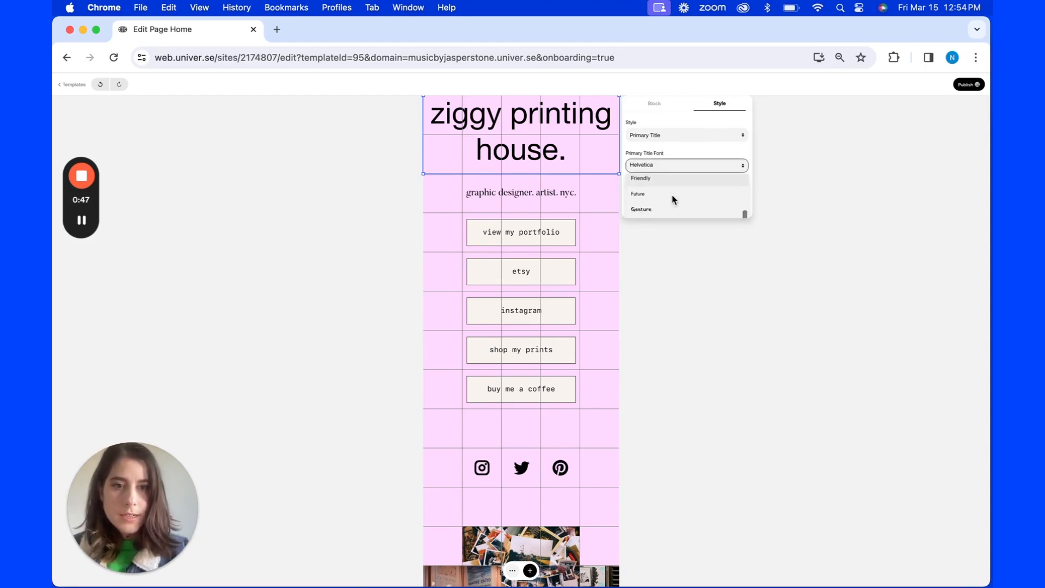
scroll(673, 200, down, 3)
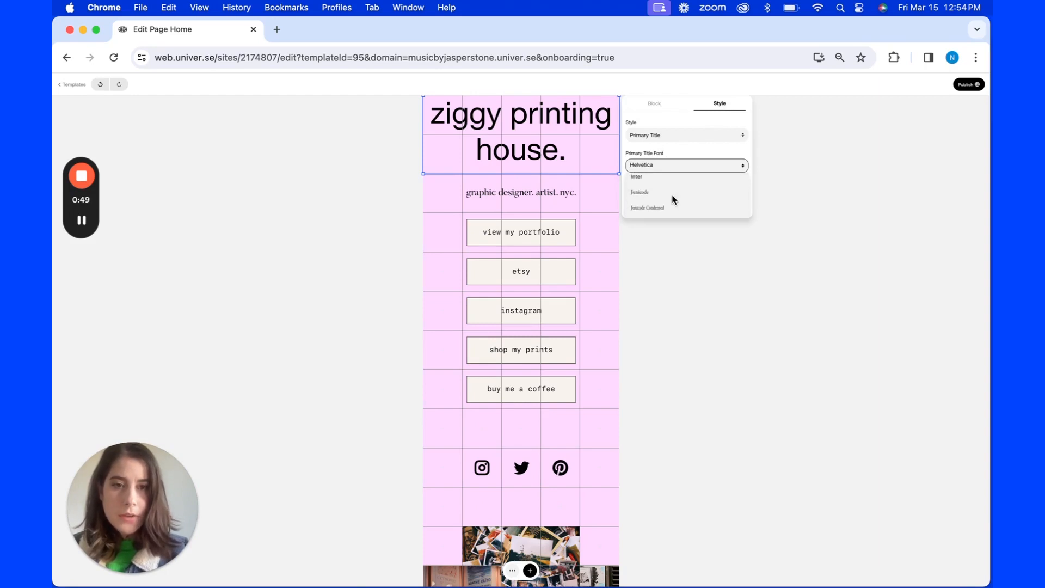
scroll(673, 199, up, 3)
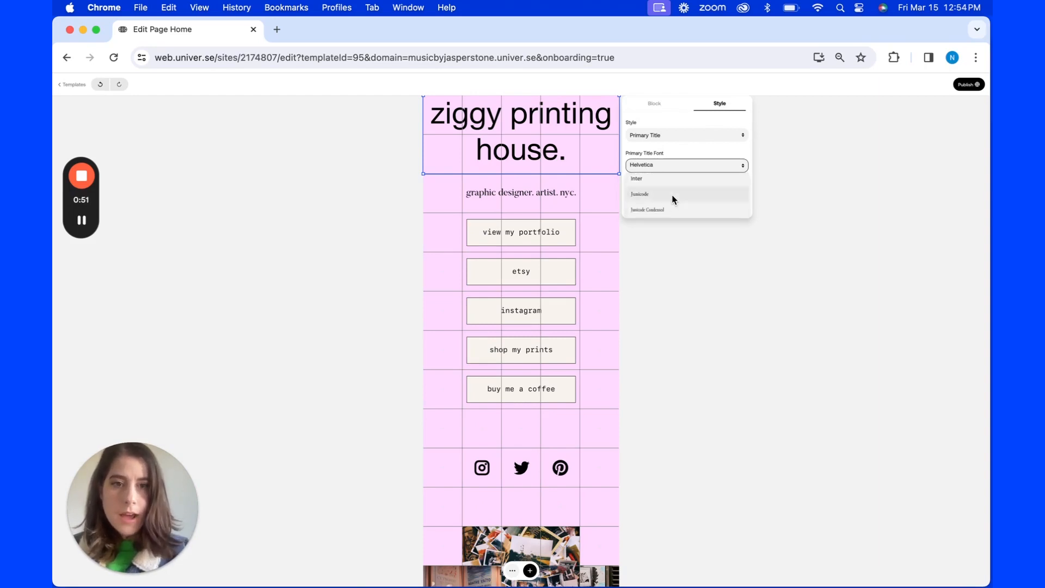
scroll(673, 199, up, 5)
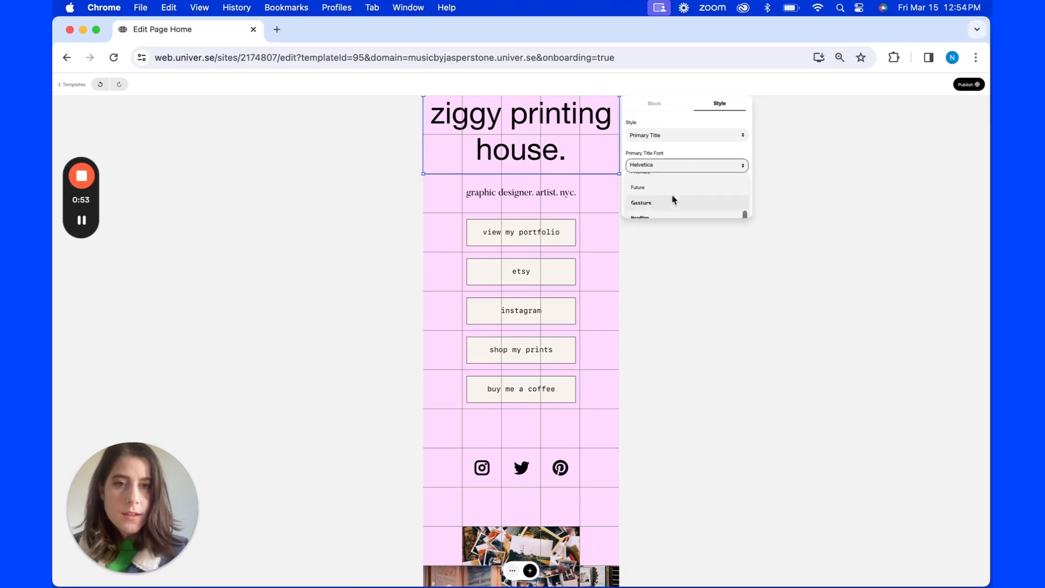
scroll(673, 200, up, 5)
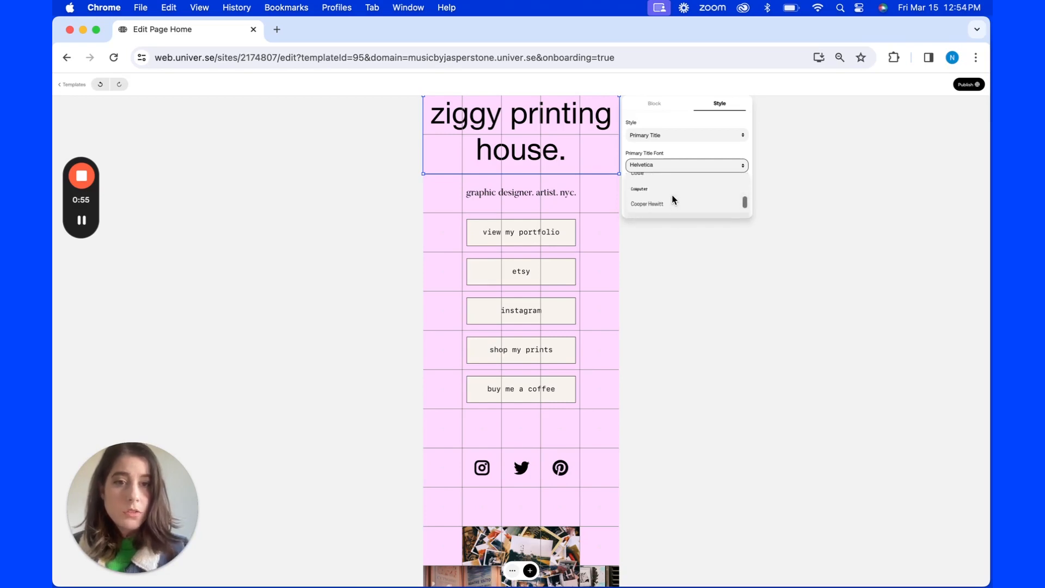
scroll(673, 199, up, 3)
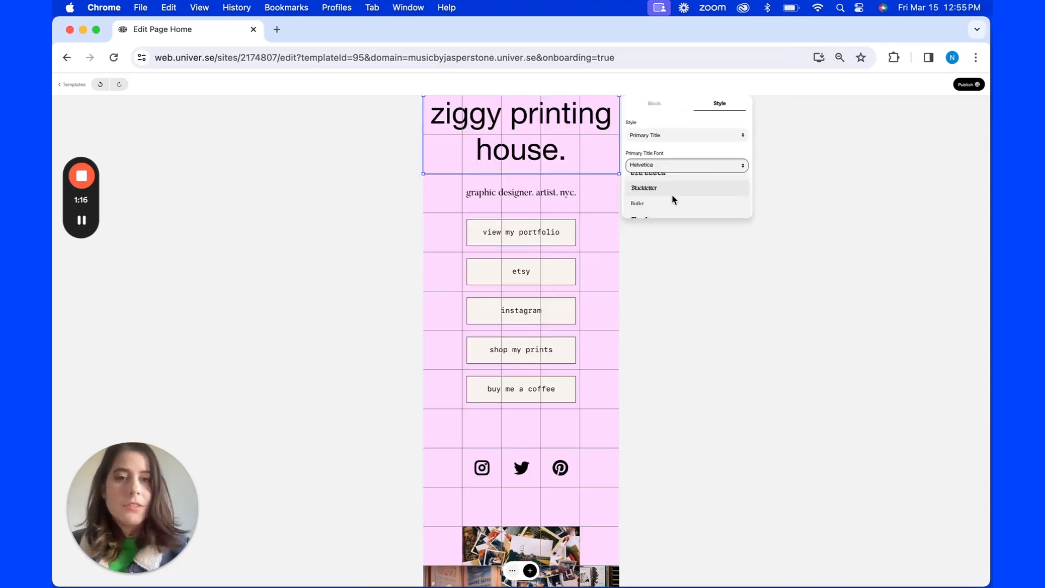
scroll(672, 199, up, 5)
scroll(673, 199, down, 5)
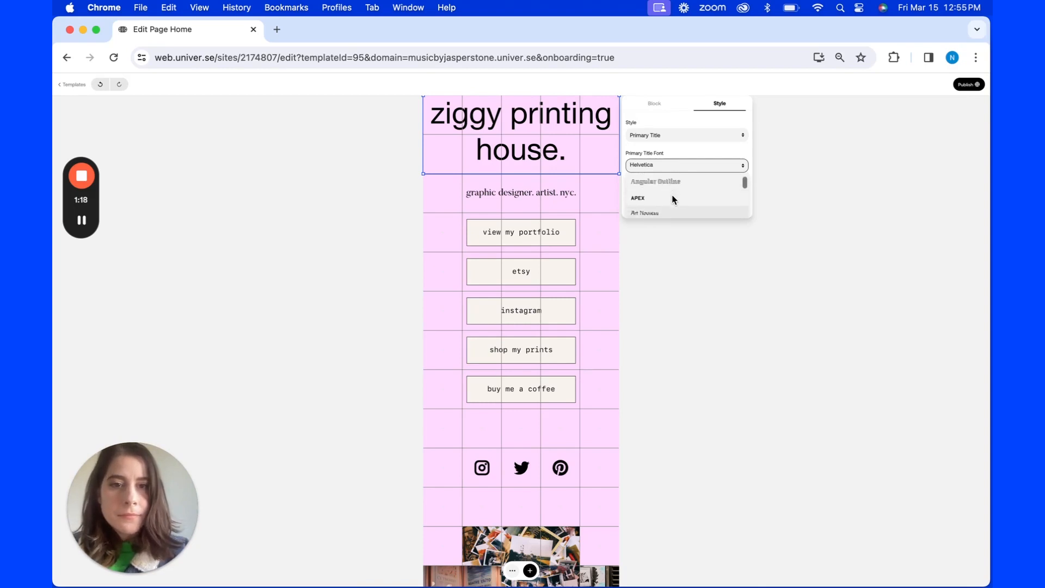
scroll(673, 199, down, 8)
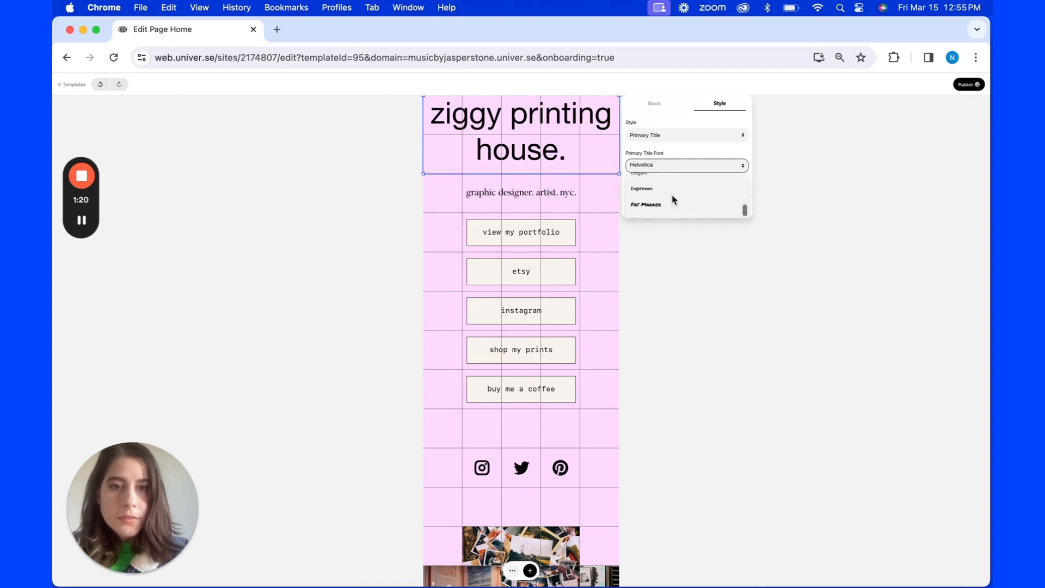
scroll(673, 199, down, 8)
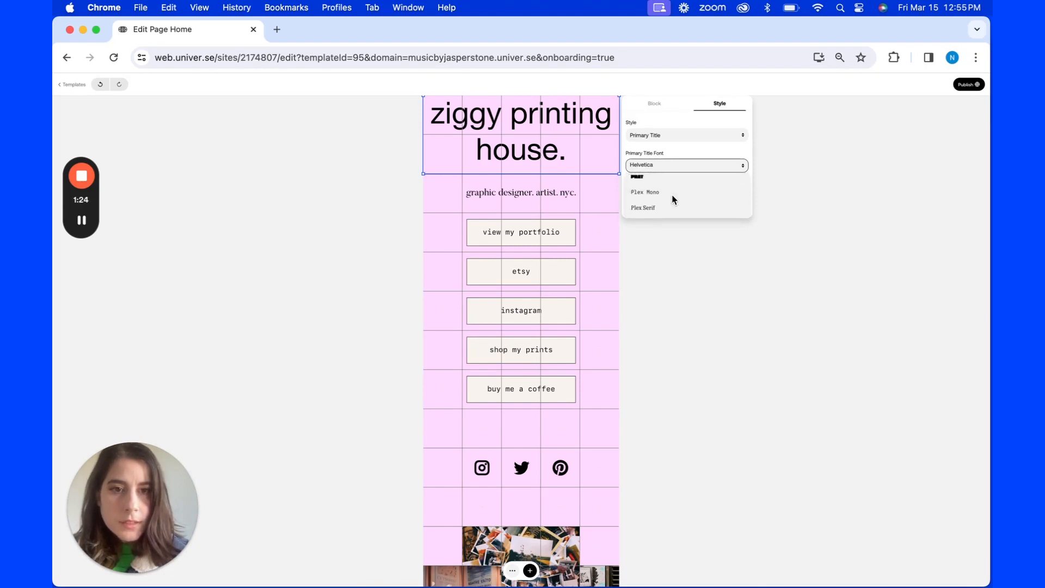
Give the title the Outline font, red FF2020 text colour, and font size 43.
click(661, 193)
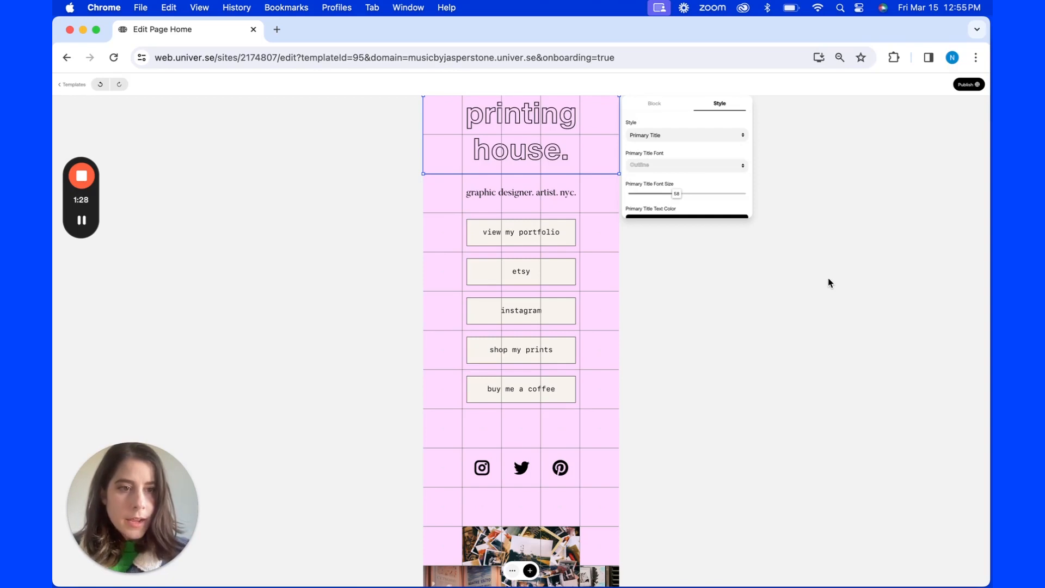
scroll(706, 176, down, 2)
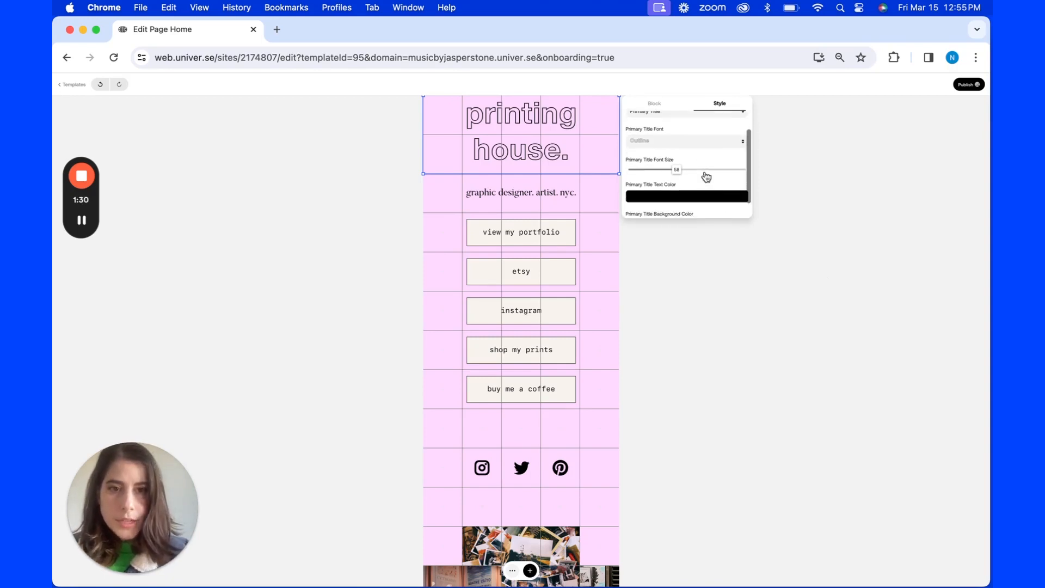
click(678, 201)
scroll(675, 206, down, 3)
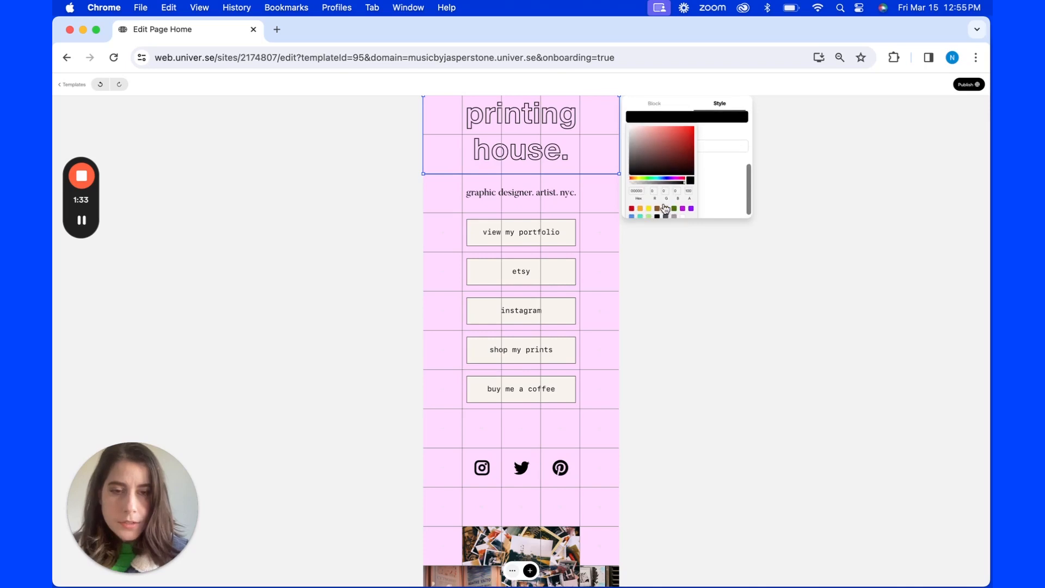
click(638, 191)
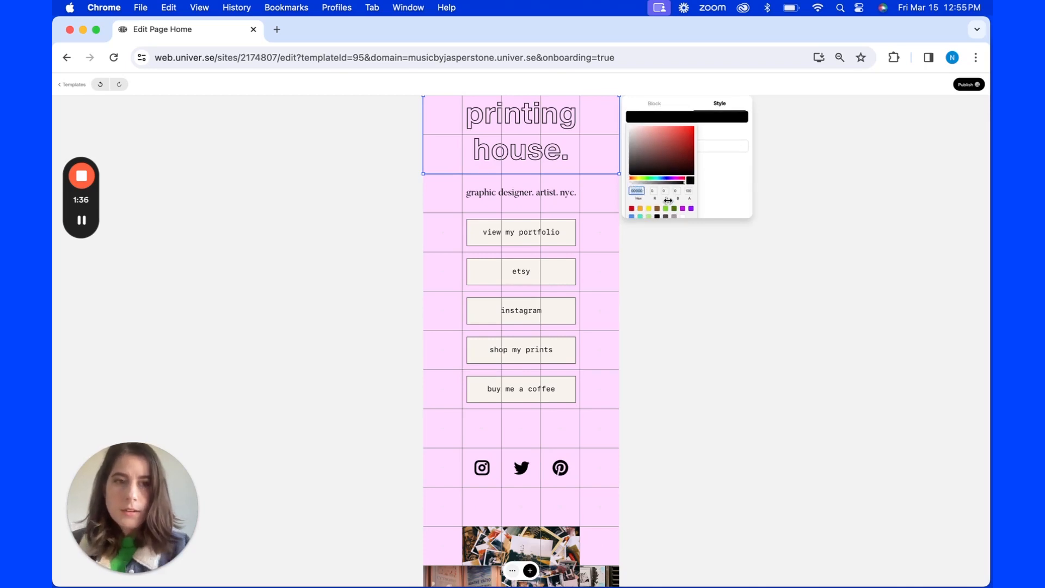
key(BackSpace)
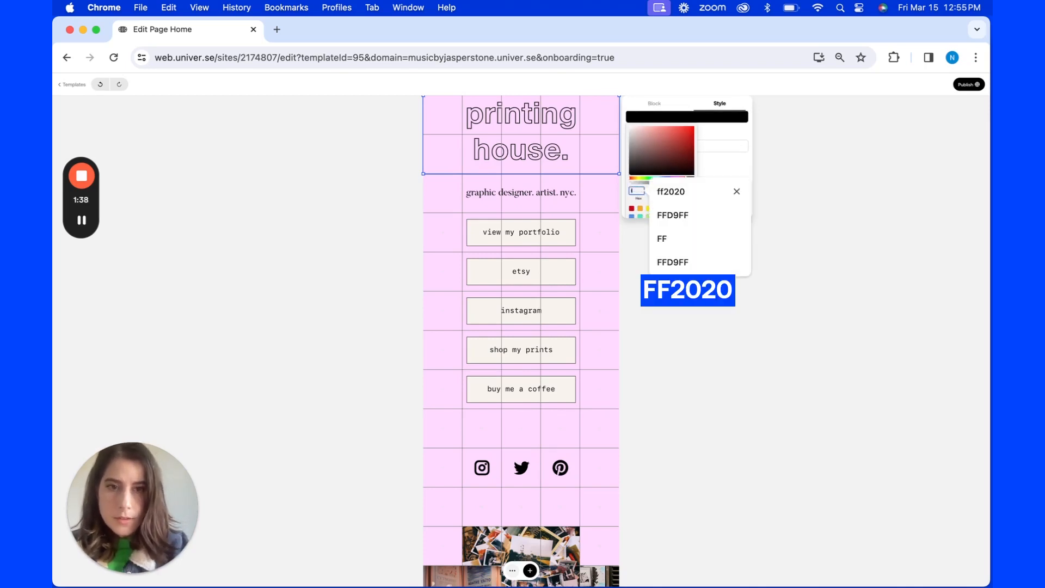
text(ff2)
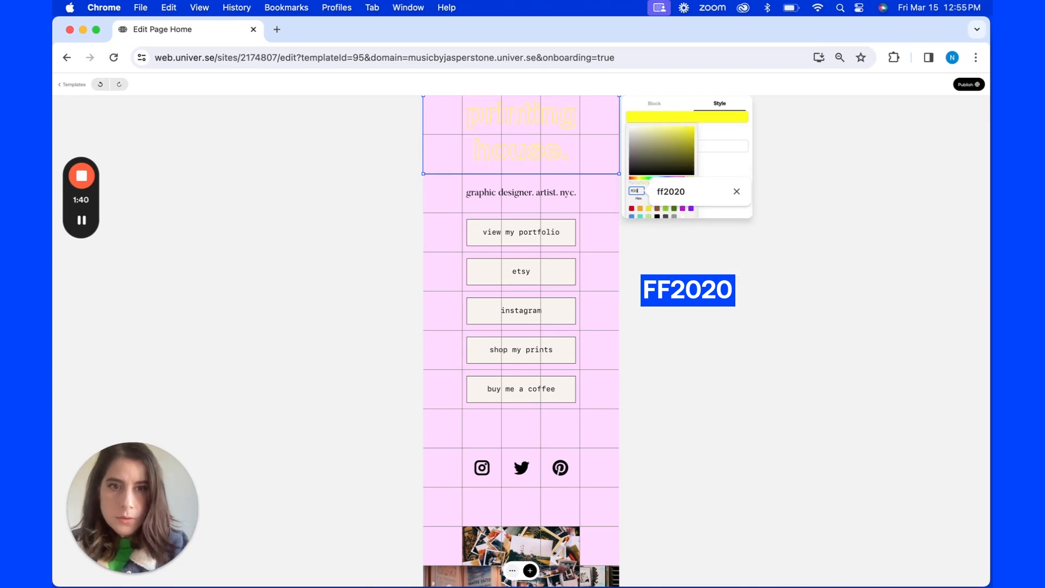
text(020)
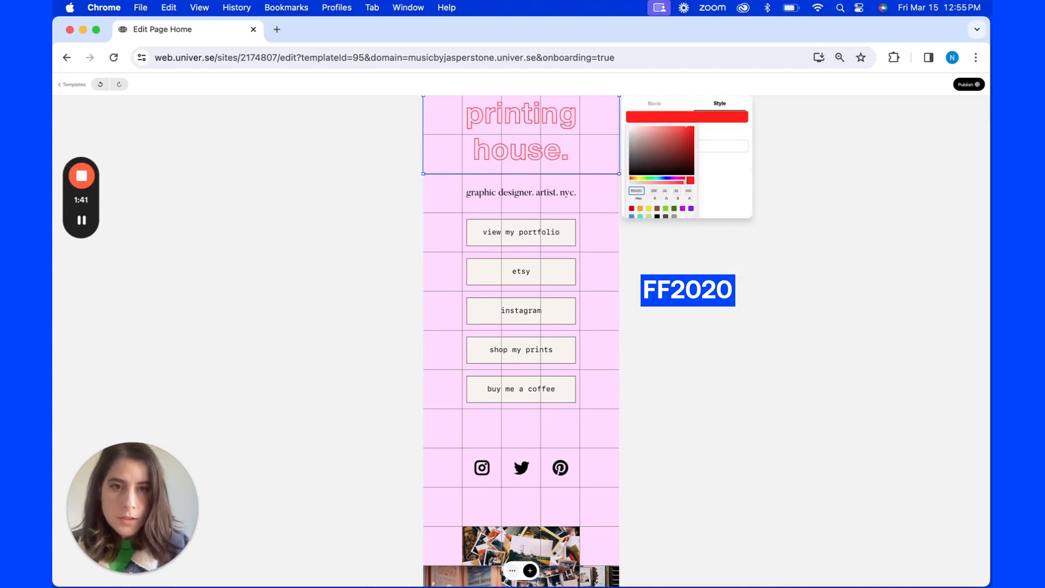
click(716, 188)
drag(683, 157, 664, 162)
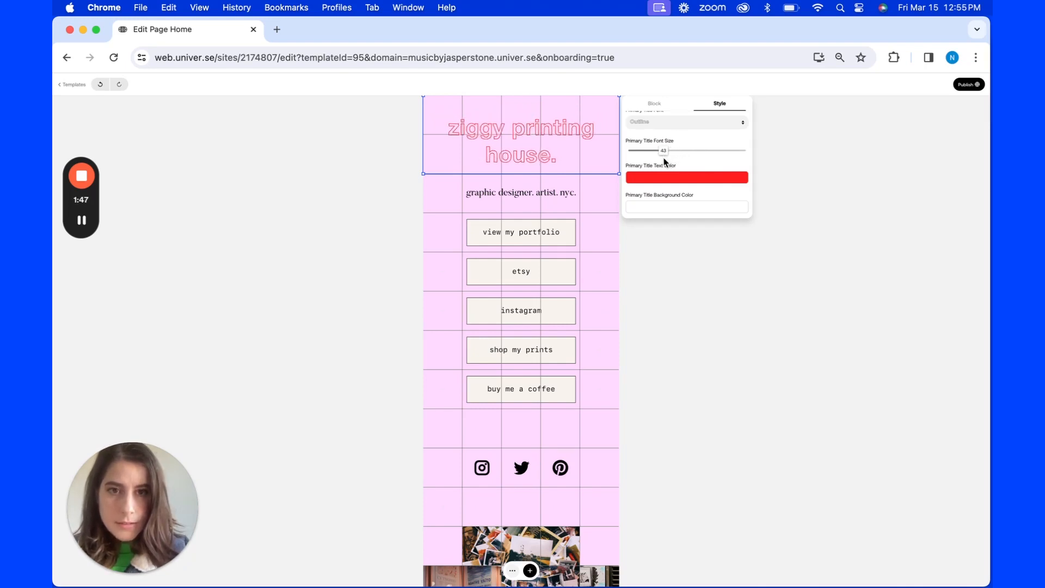
click(505, 159)
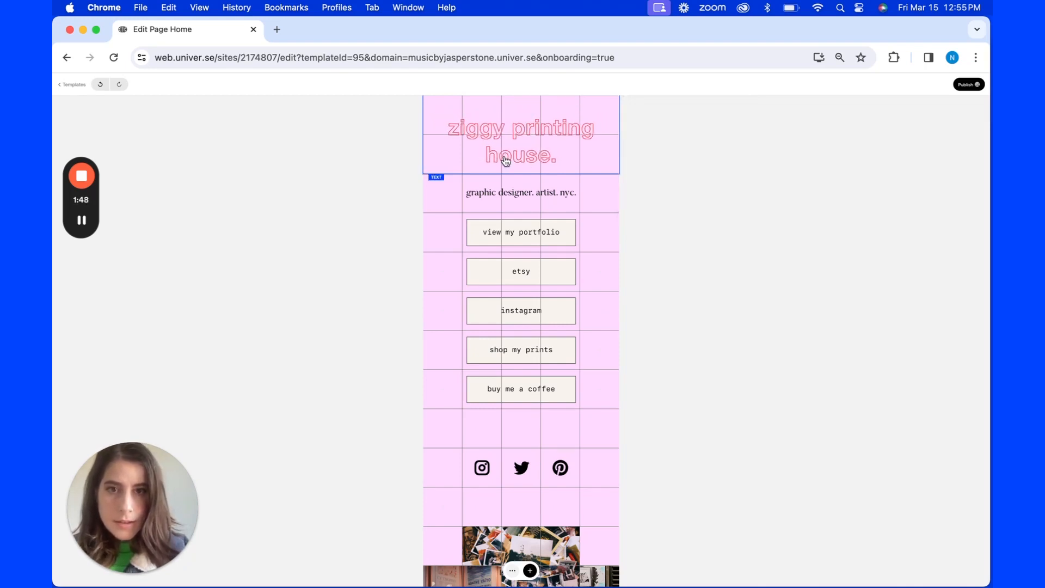
Replace 'ziggy printing house.' with the artist's name in capitals and shrink the block to one row.
click(623, 161)
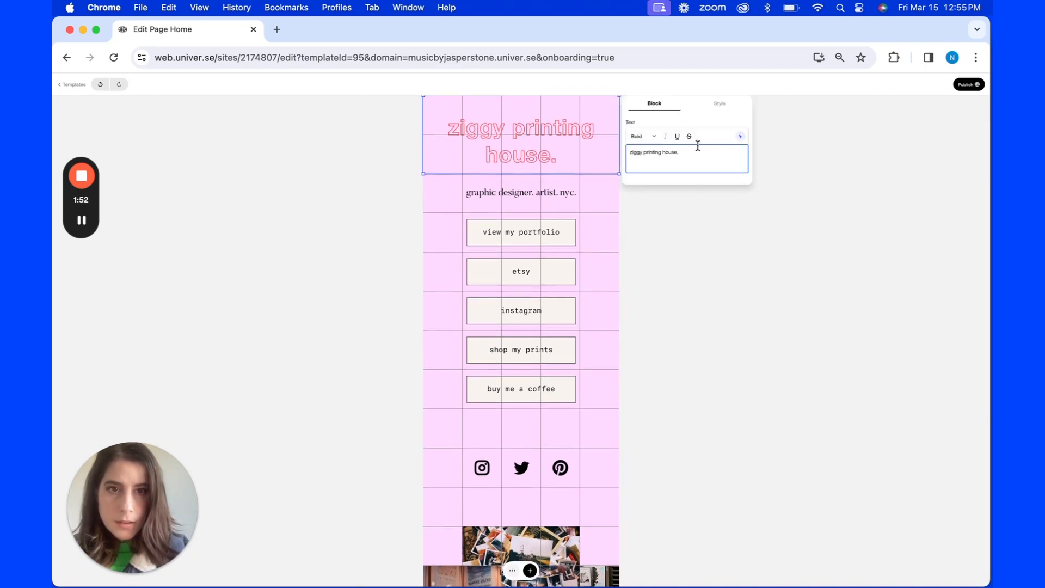
drag(680, 151, 620, 155)
click(744, 212)
click(585, 154)
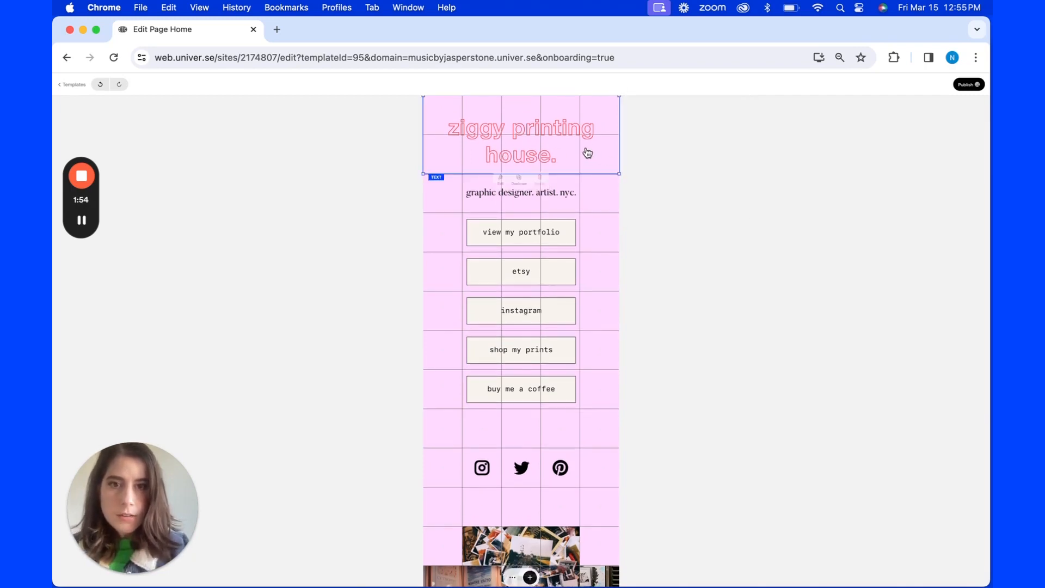
click(500, 199)
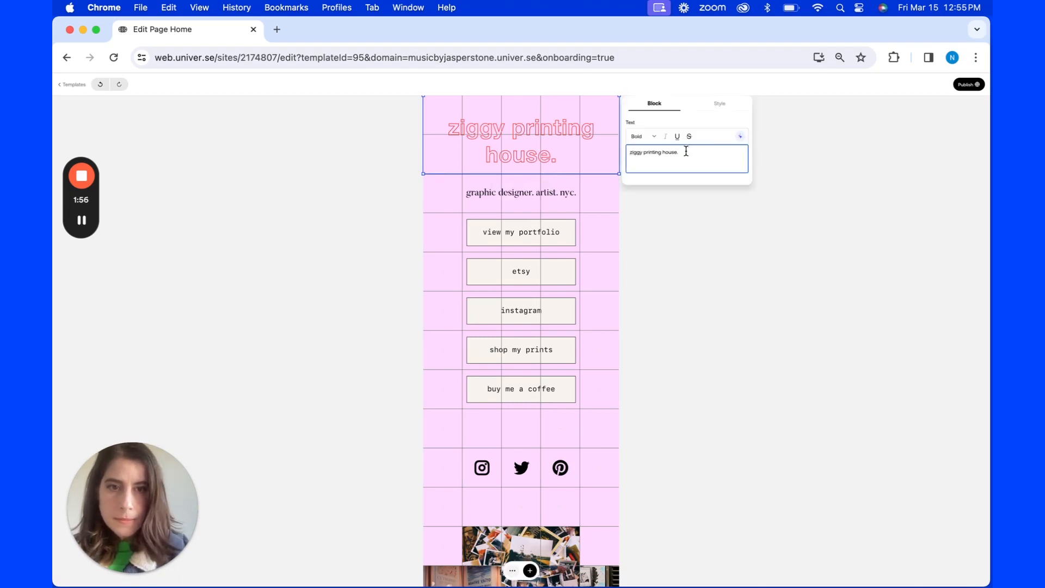
drag(686, 155, 627, 151)
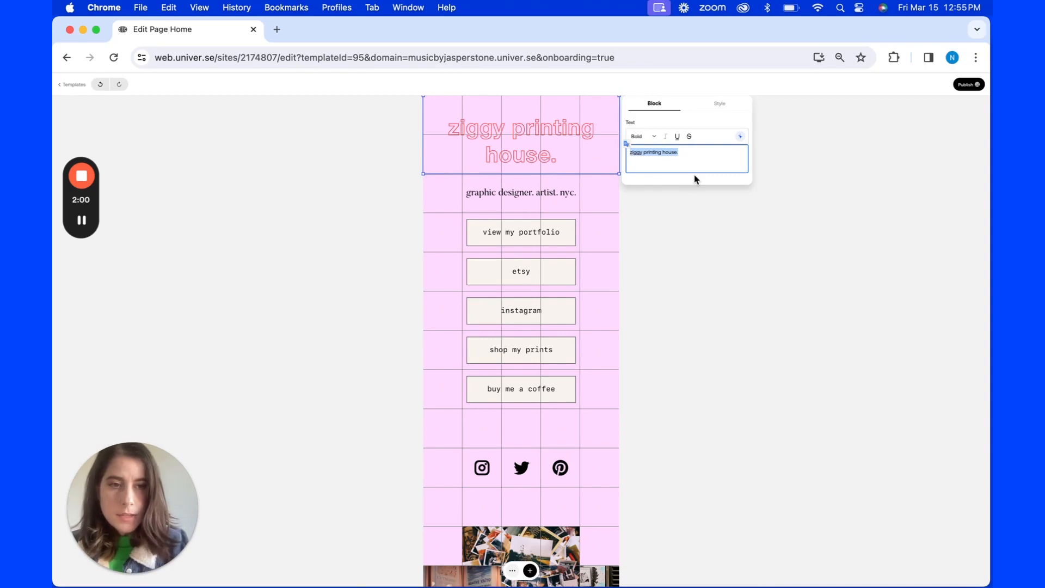
text(JA)
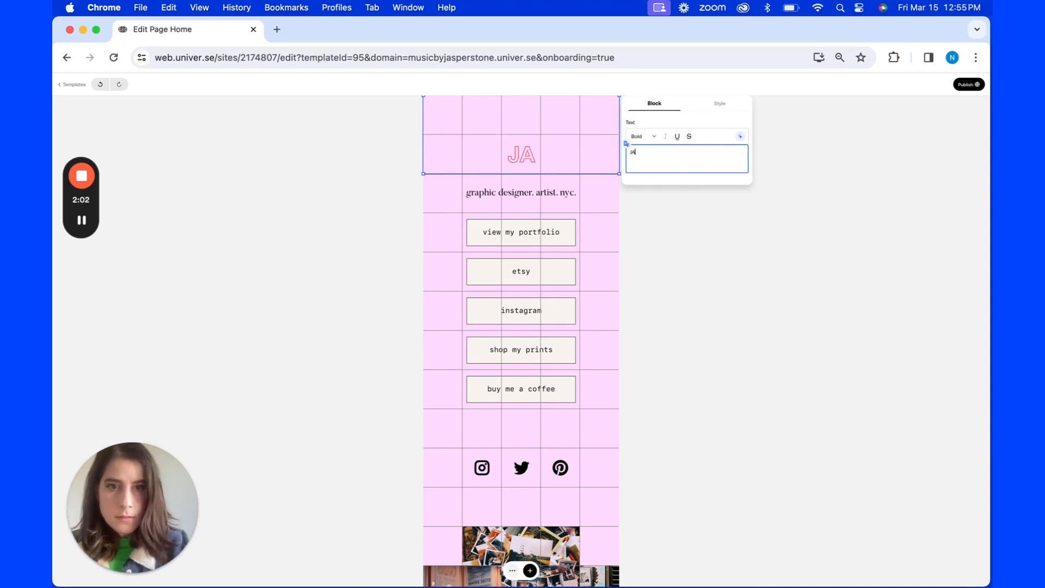
text(SPER STON)
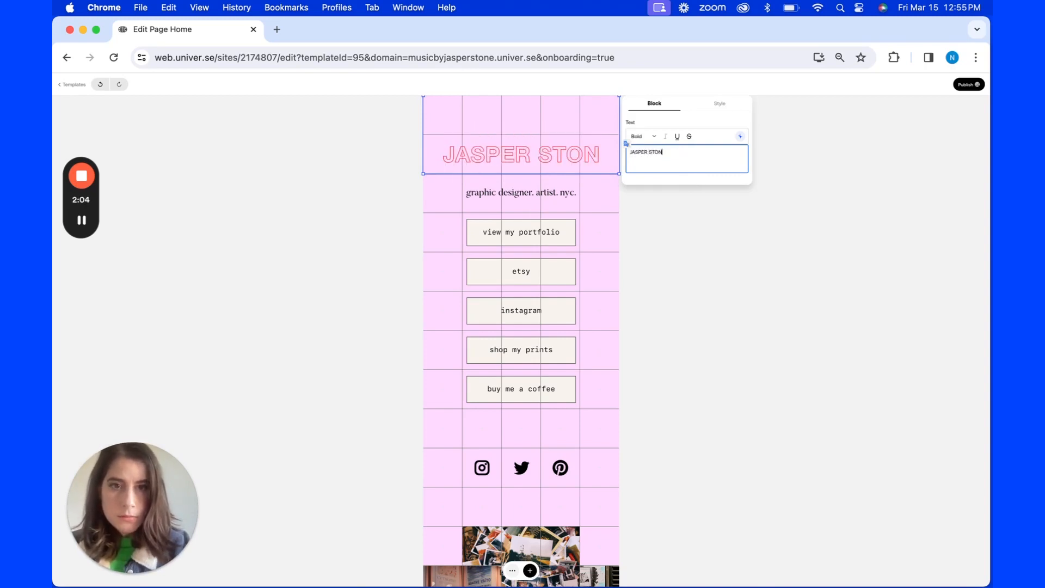
text(E)
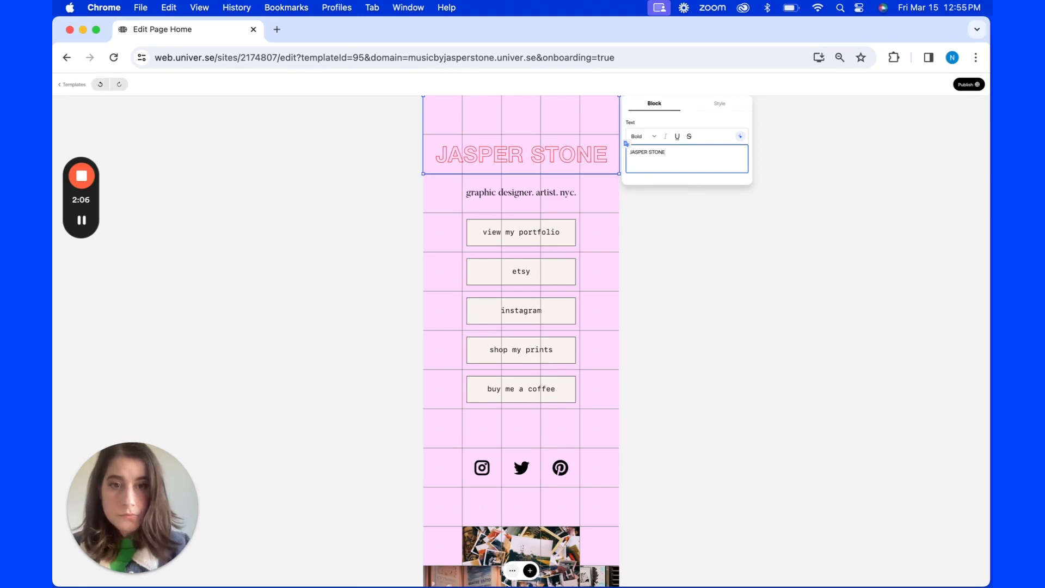
click(674, 243)
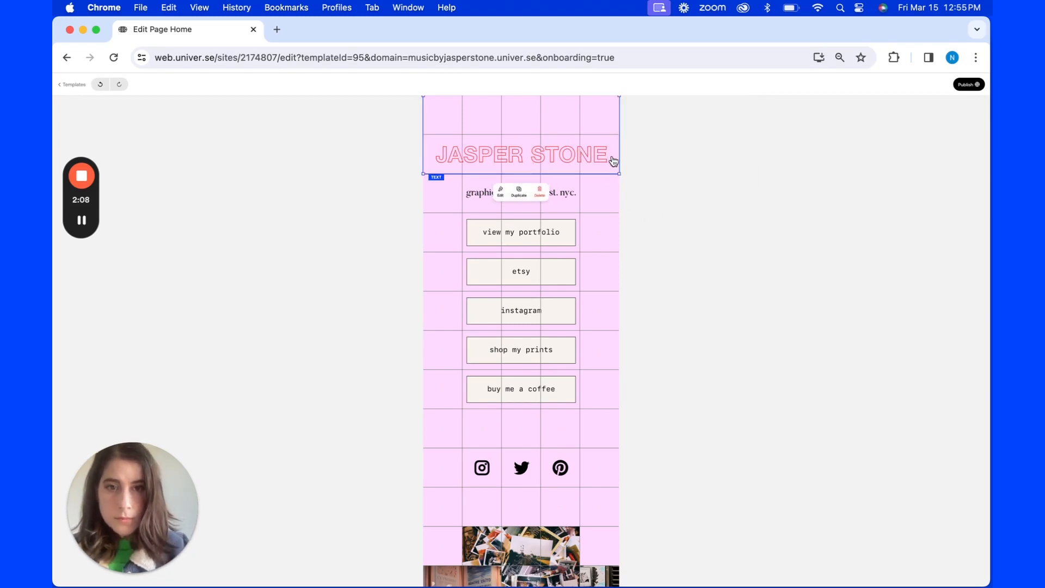
drag(619, 172, 622, 138)
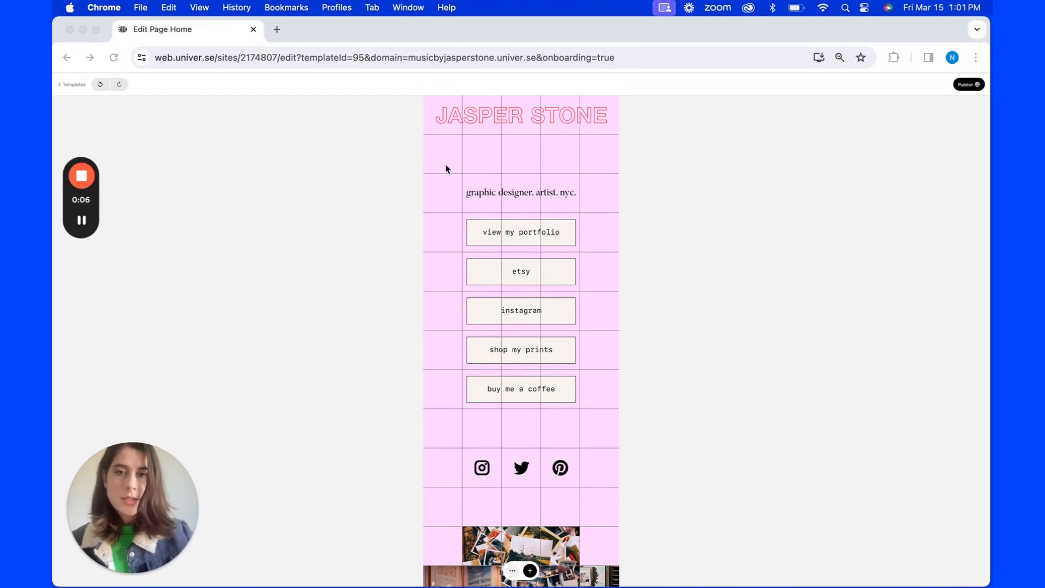
Use Add Row Below twice on the empty cell under JASPER STONE to create two blank rows.
click(562, 158)
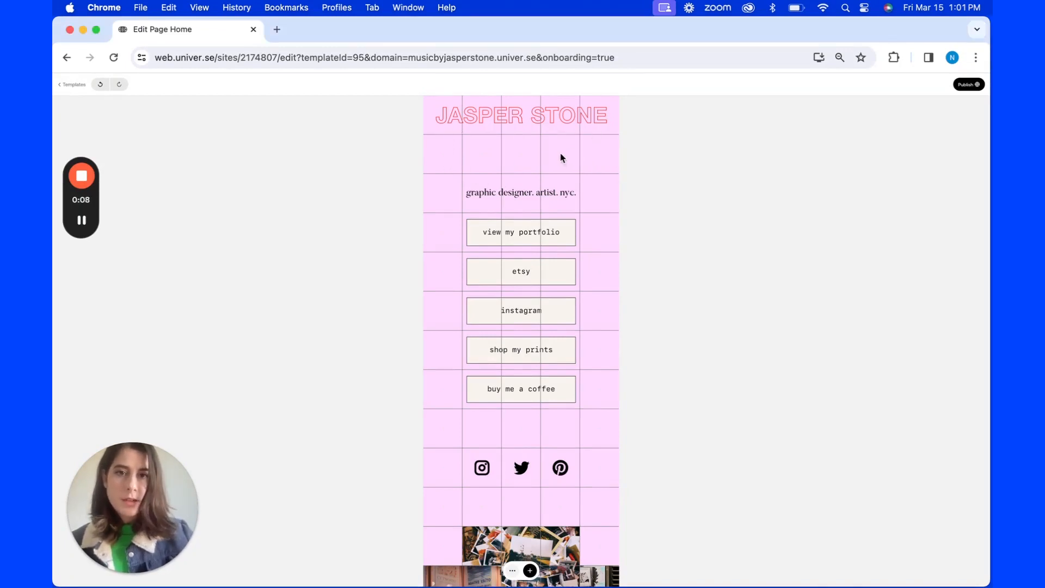
click(558, 158)
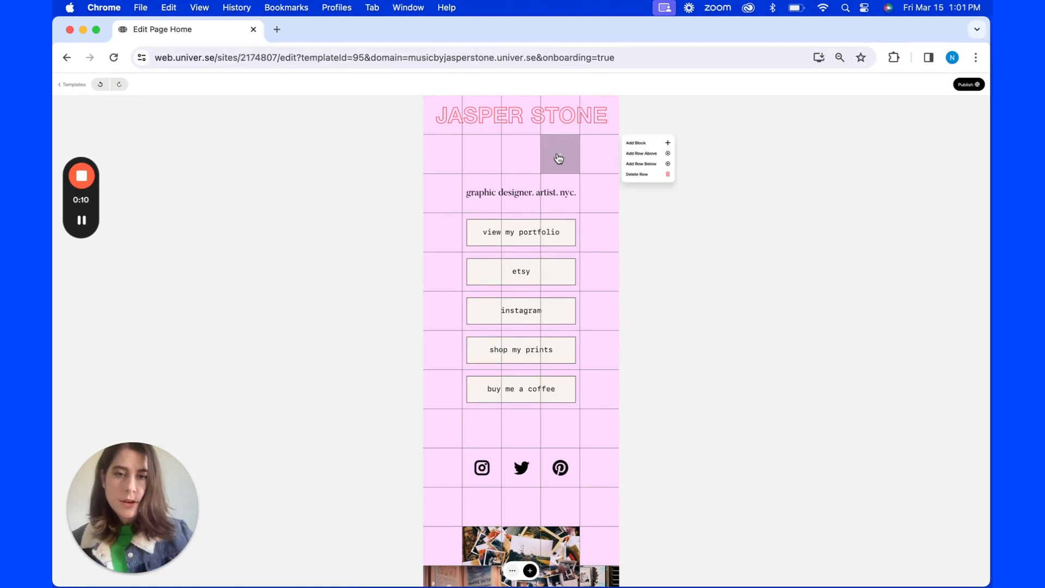
click(657, 164)
click(657, 164)
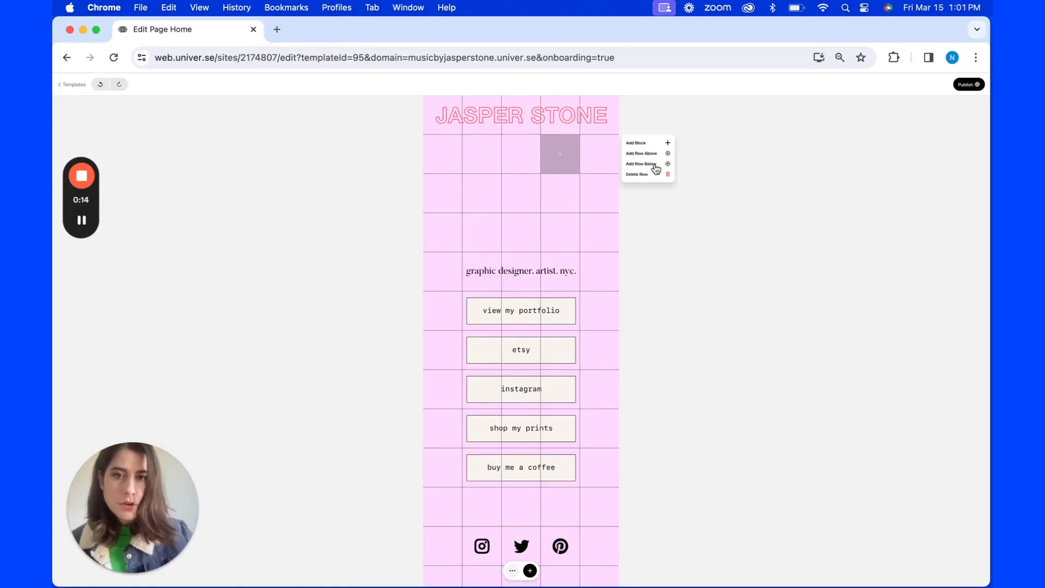
click(659, 117)
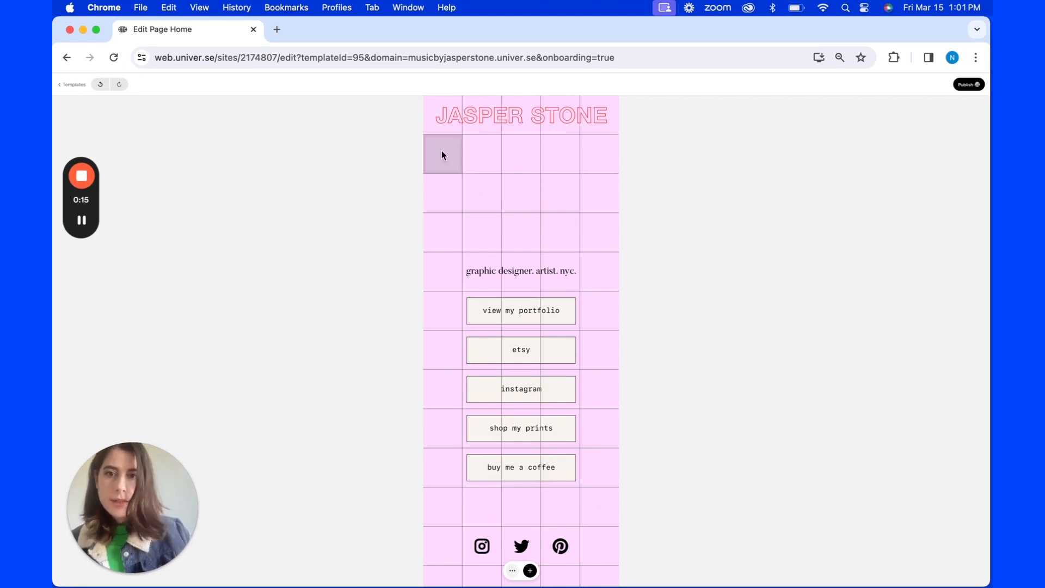
Upload the beaded-hair JPEG from Downloads into a new image block spanning the empty rows.
drag(441, 152, 586, 221)
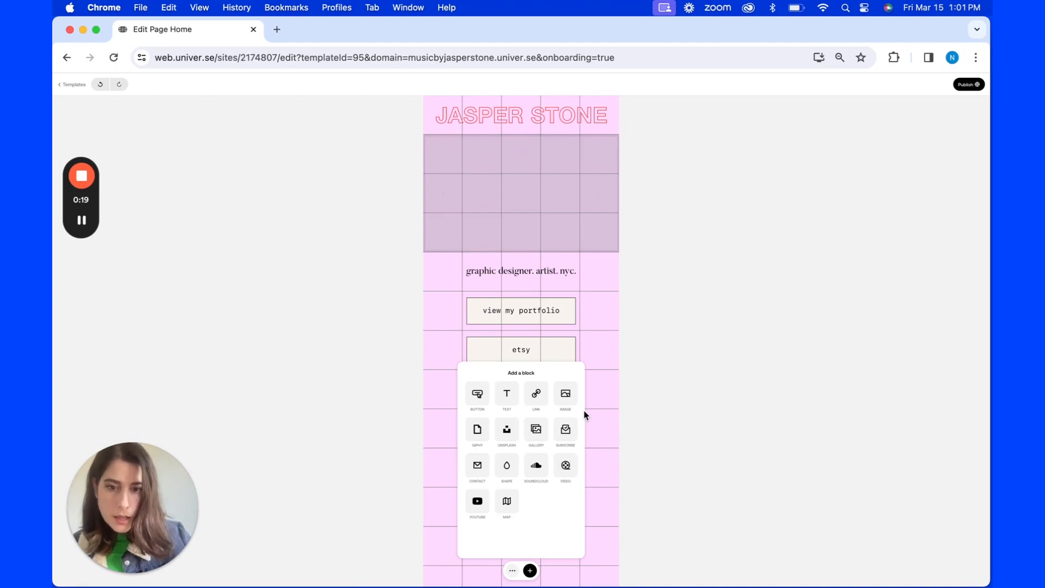
click(569, 401)
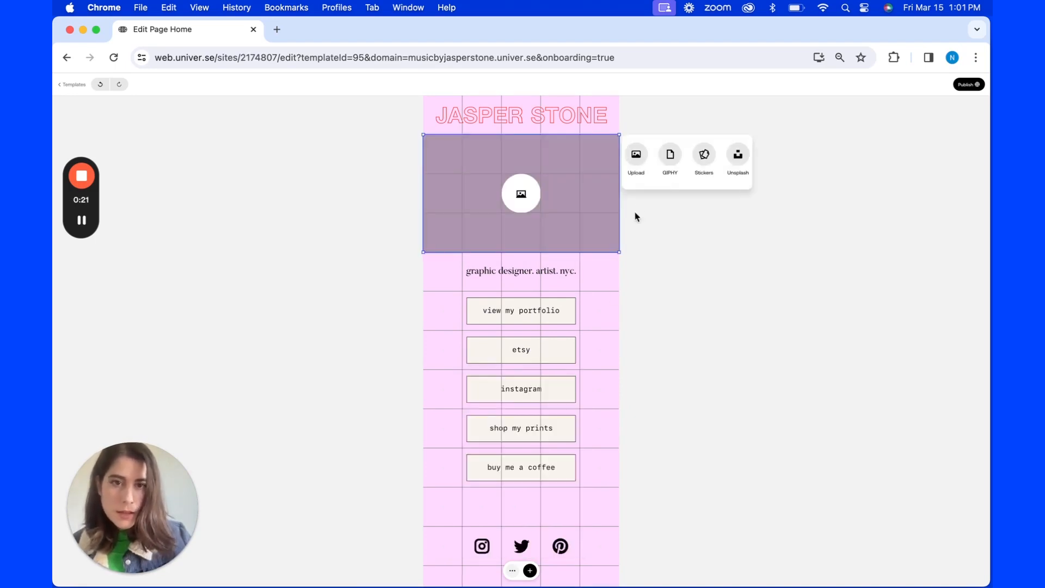
click(637, 156)
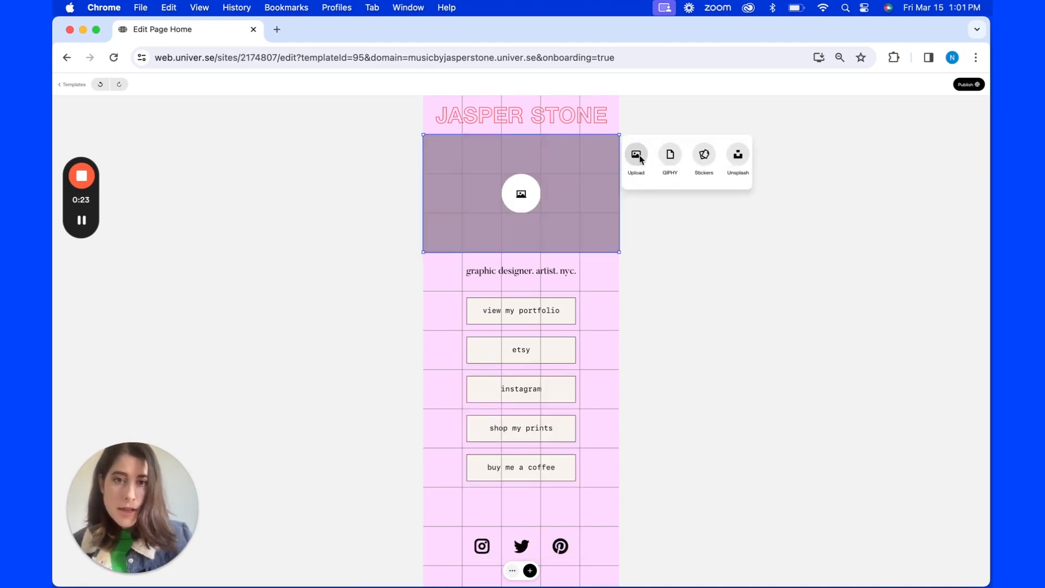
click(327, 222)
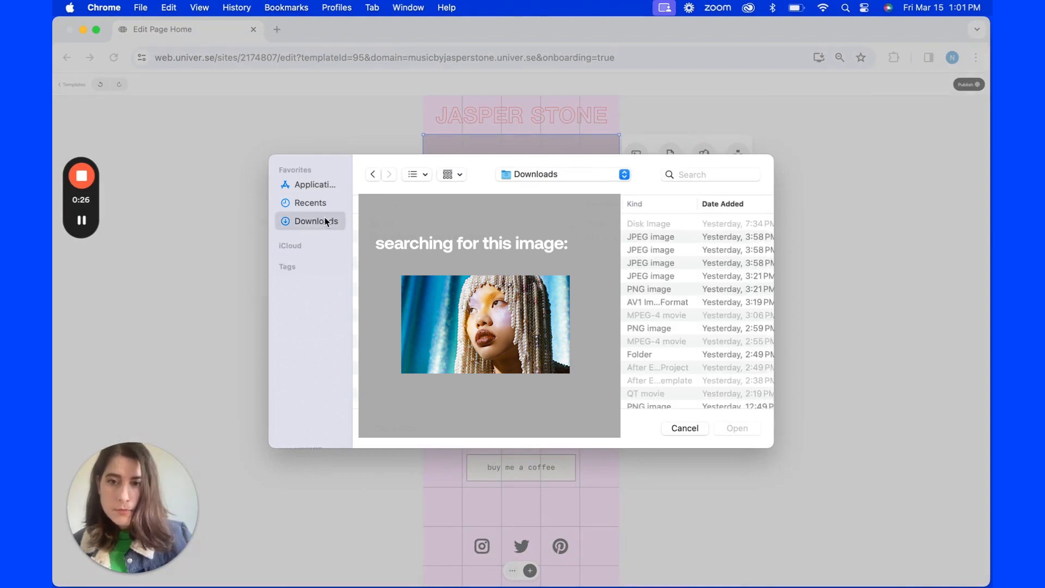
scroll(697, 311, down, 10)
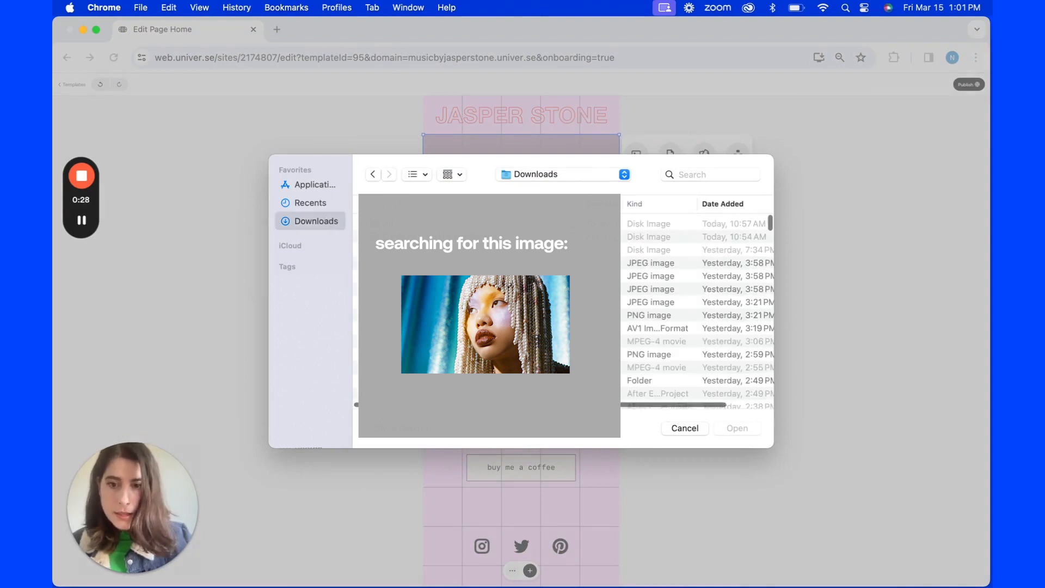
scroll(697, 310, down, 1)
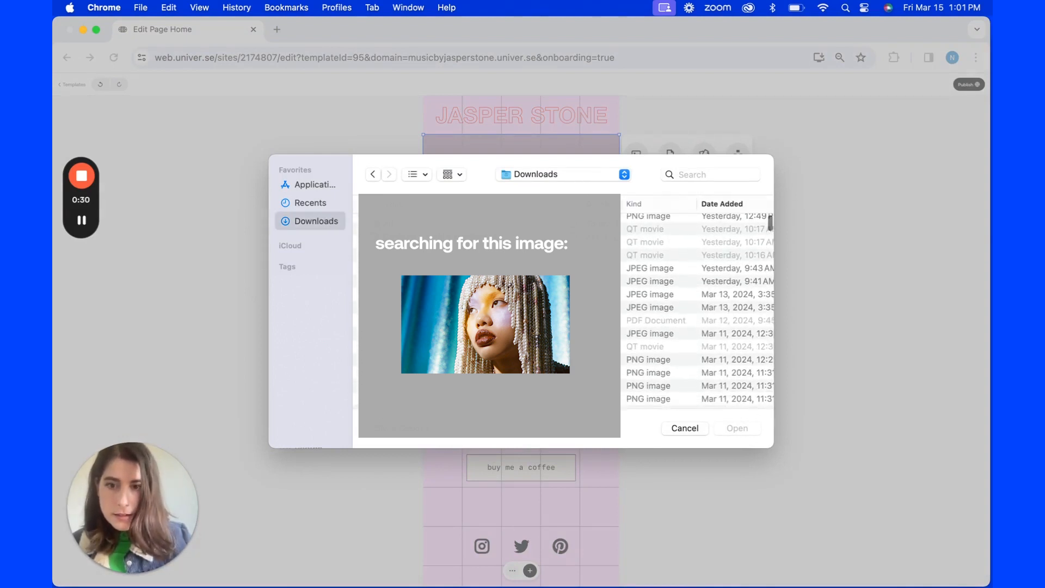
click(696, 281)
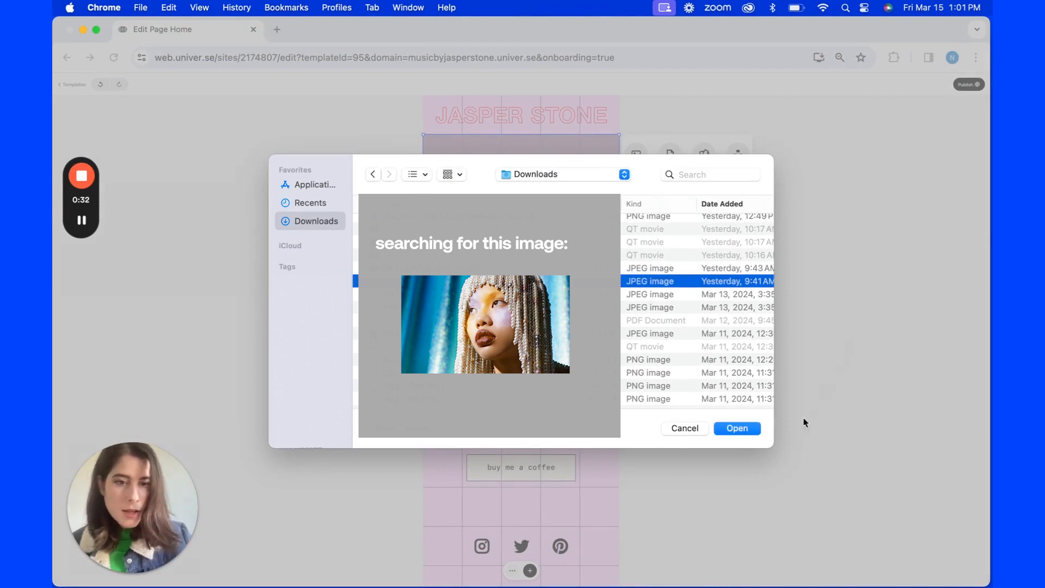
click(738, 428)
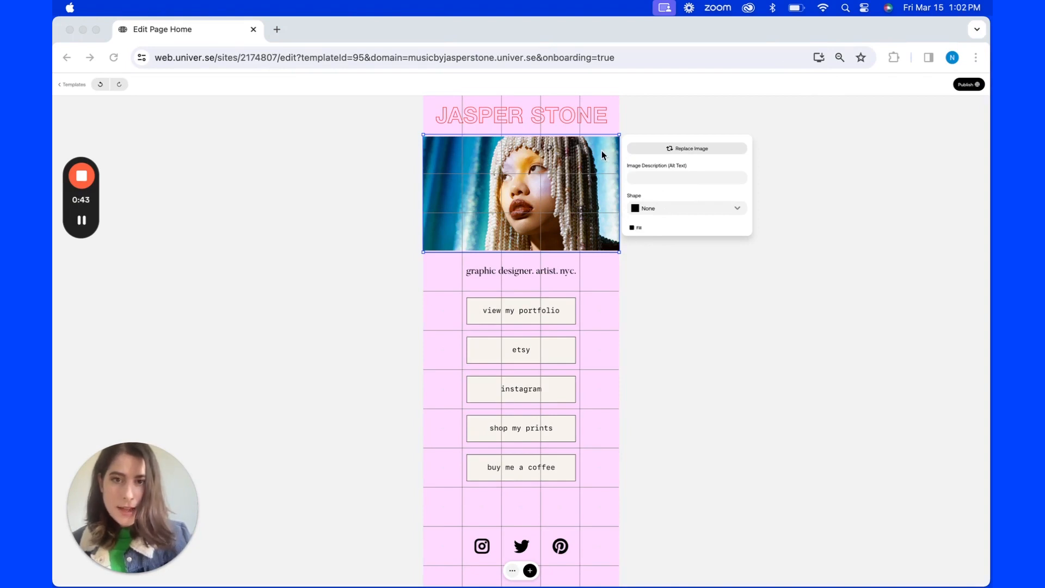
Make the photo fill its frame and crop it to Rounded Rectangle after trying Badge and Organic shapes.
click(648, 233)
click(643, 229)
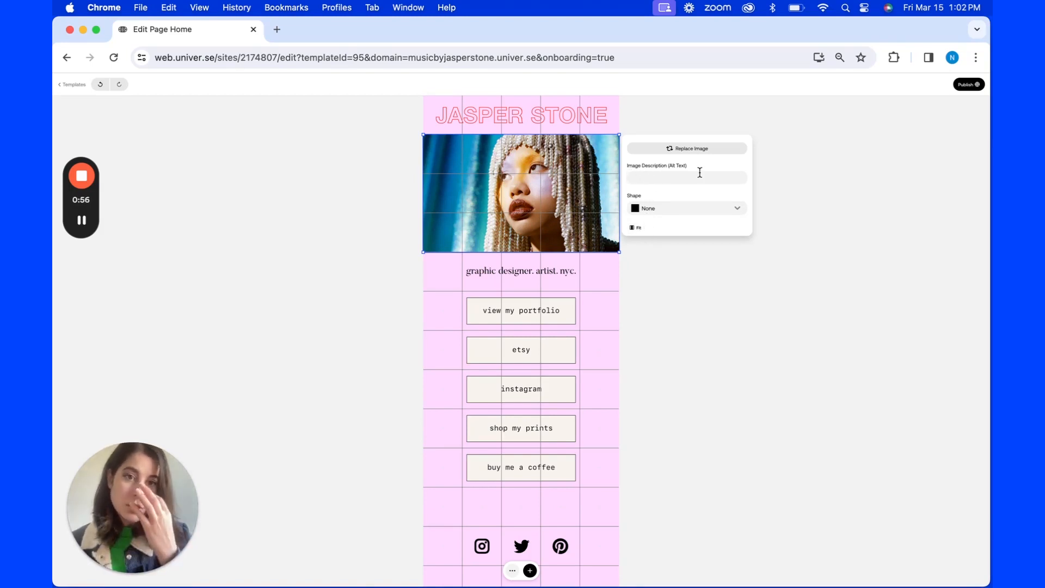
click(660, 210)
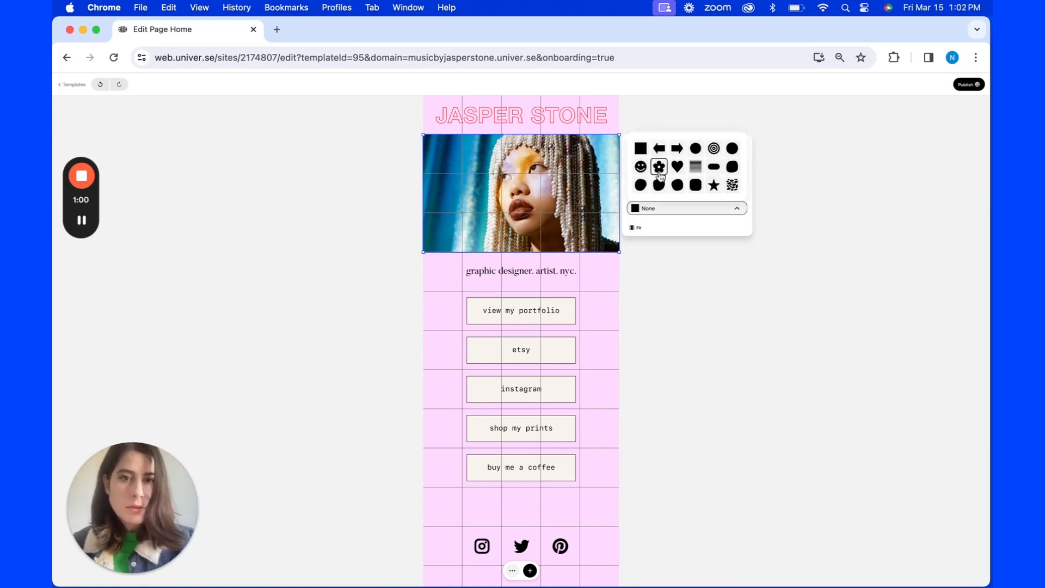
click(696, 147)
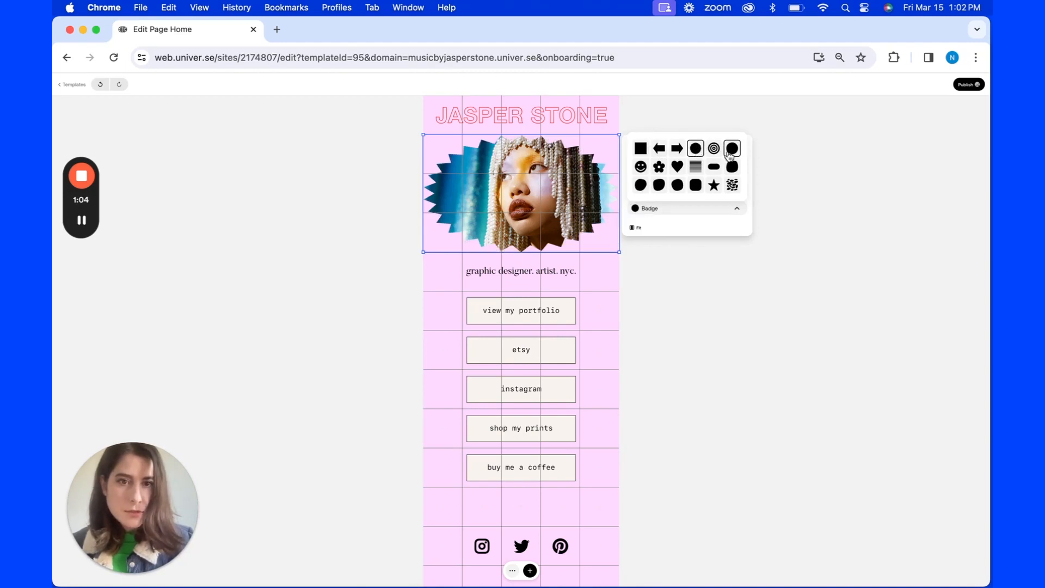
click(642, 187)
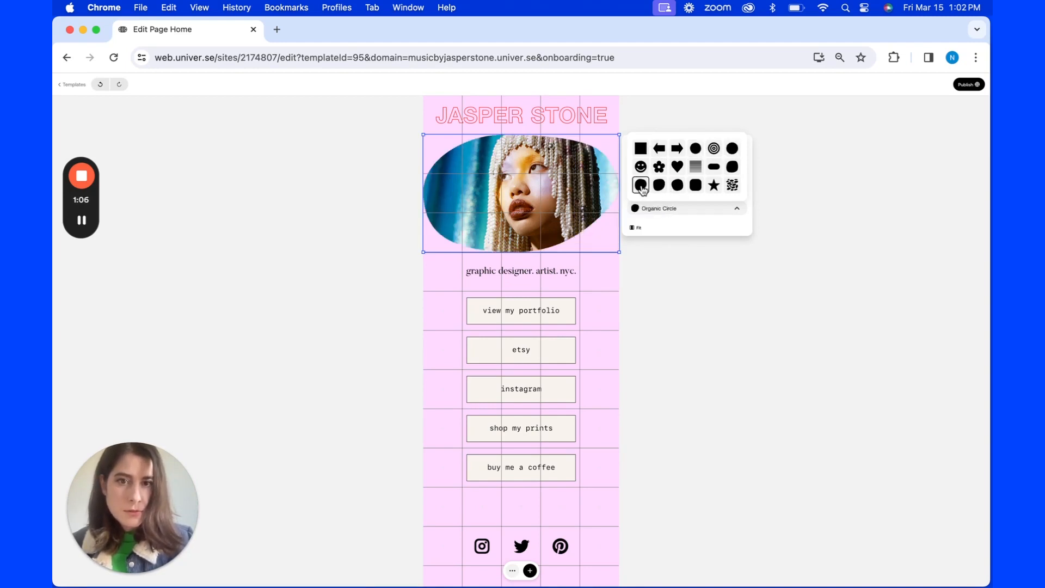
click(657, 191)
click(676, 190)
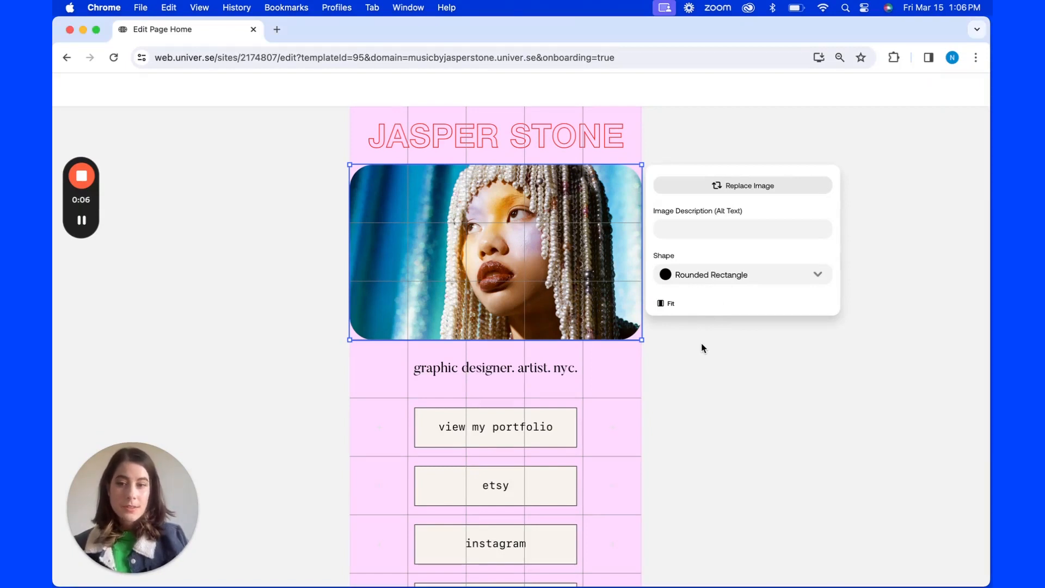
Drag the view my portfolio button below buy me a coffee, leaving an empty row under the tagline.
click(614, 381)
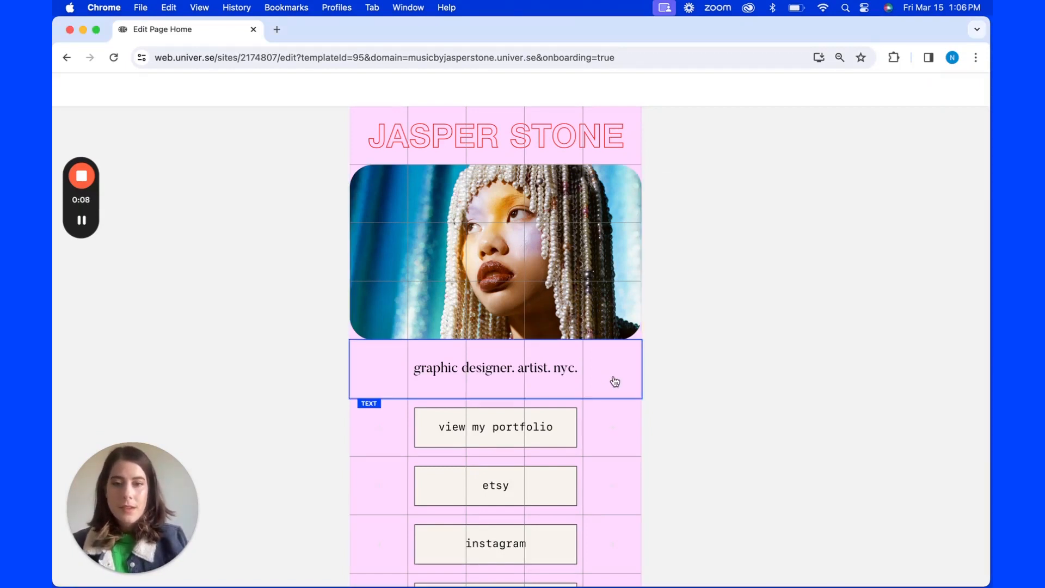
scroll(626, 340, down, 4)
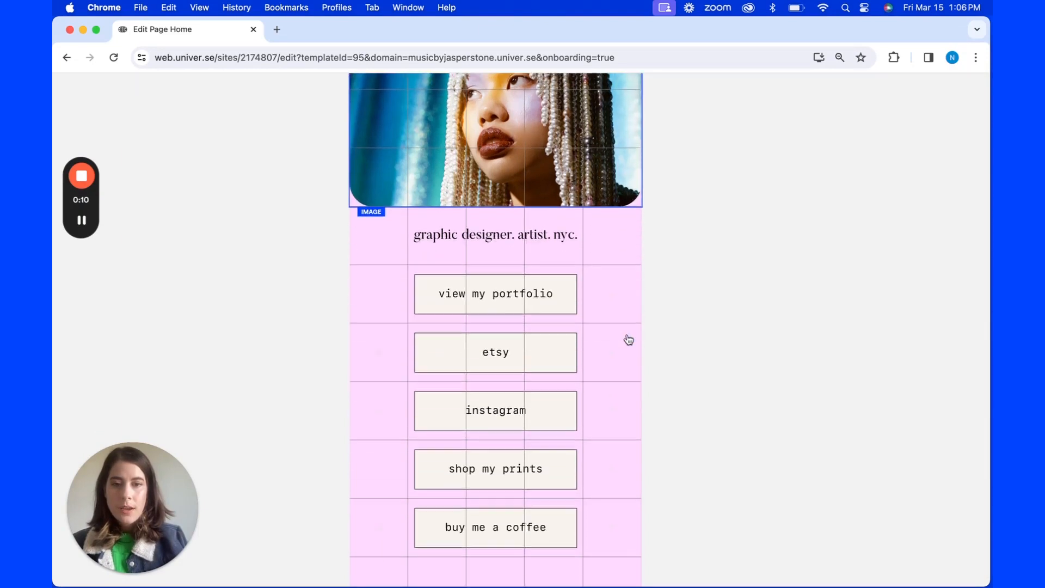
drag(547, 231, 555, 443)
scroll(332, 456, up, 4)
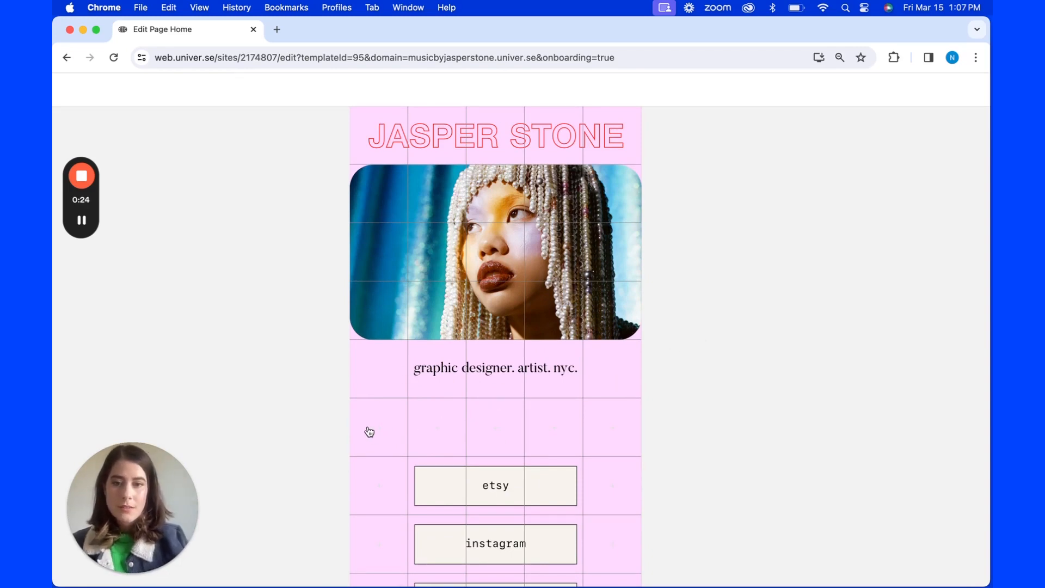
click(397, 433)
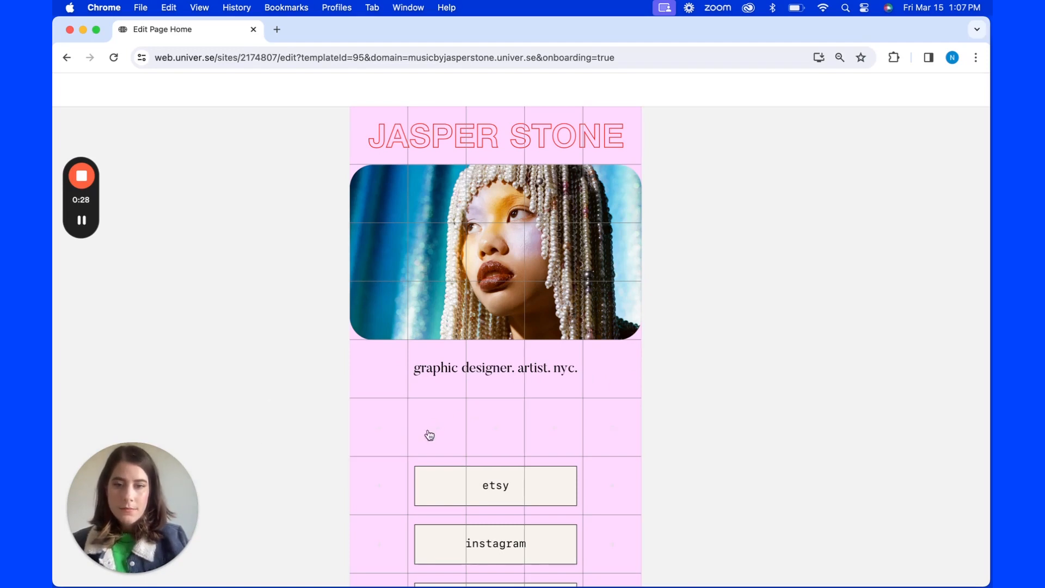
Add a shape block across the empty row and make it a full-height rounded pill.
drag(384, 427, 592, 433)
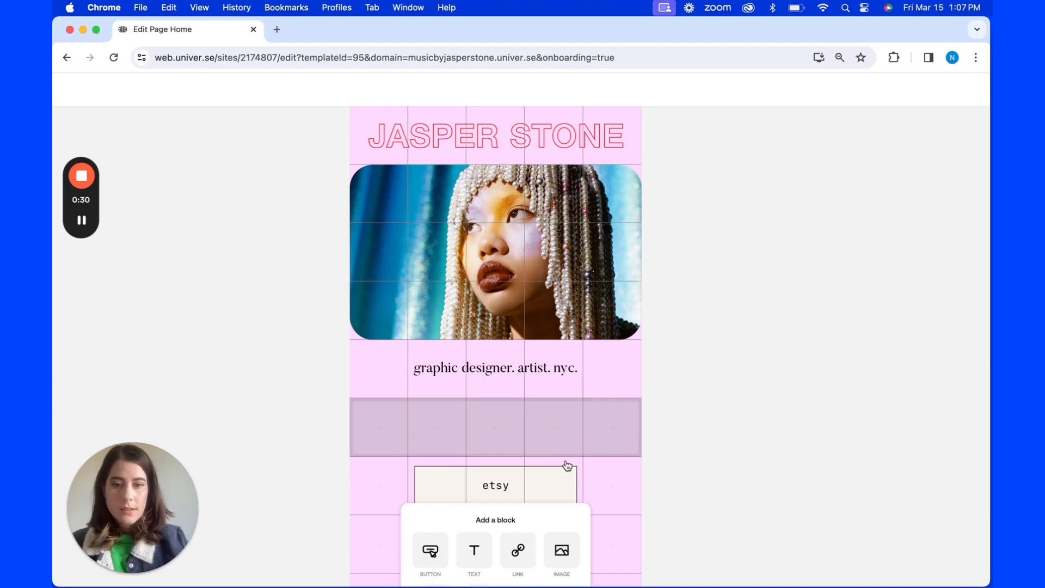
scroll(564, 466, down, 4)
click(474, 461)
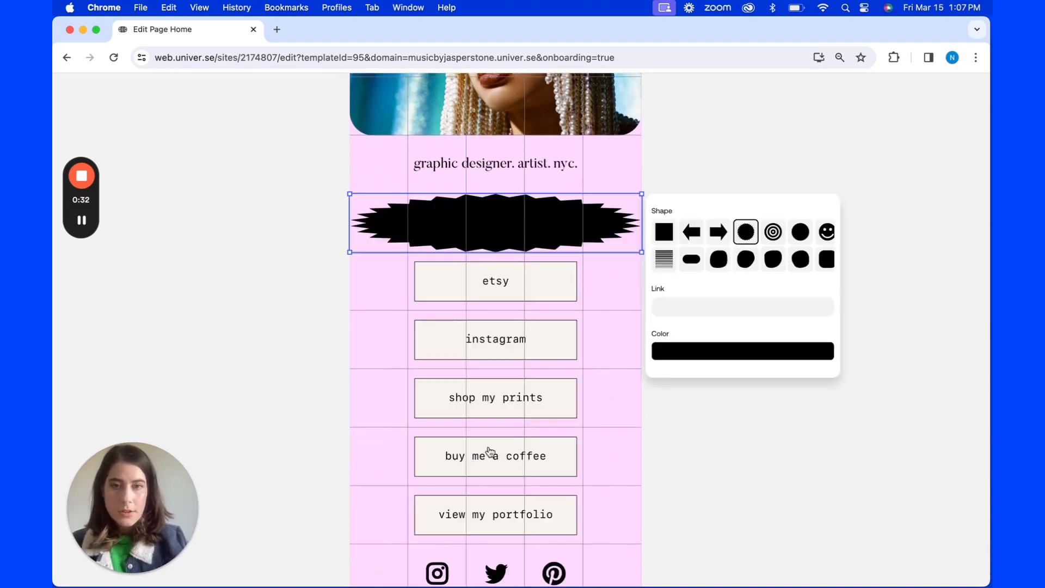
click(697, 265)
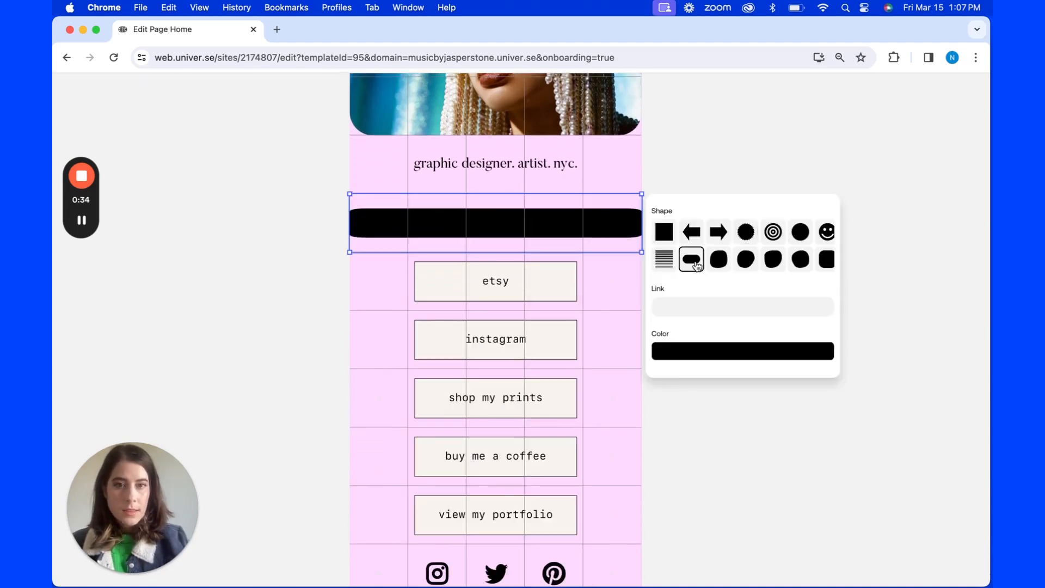
click(718, 263)
click(746, 263)
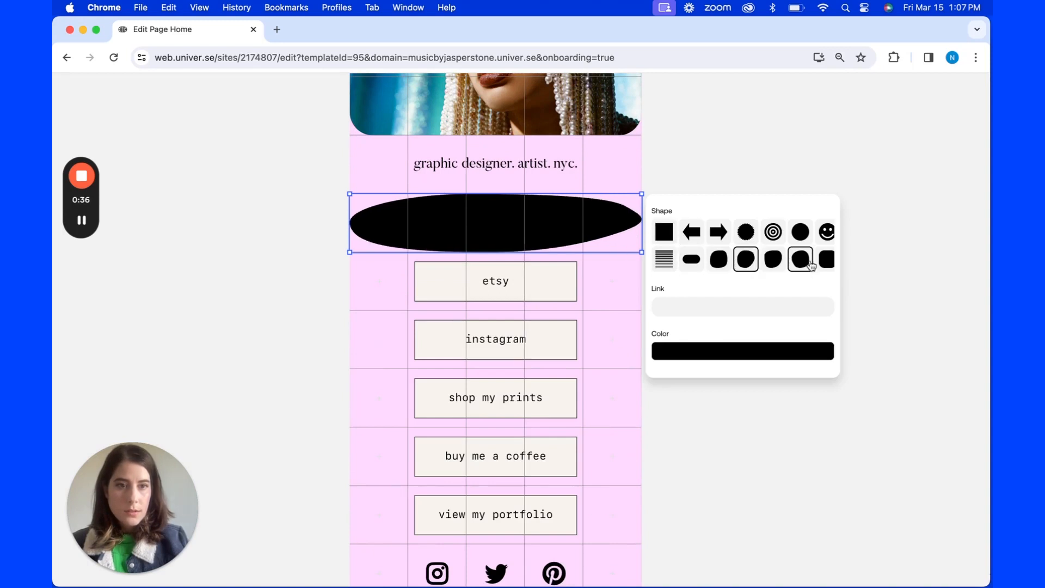
click(825, 259)
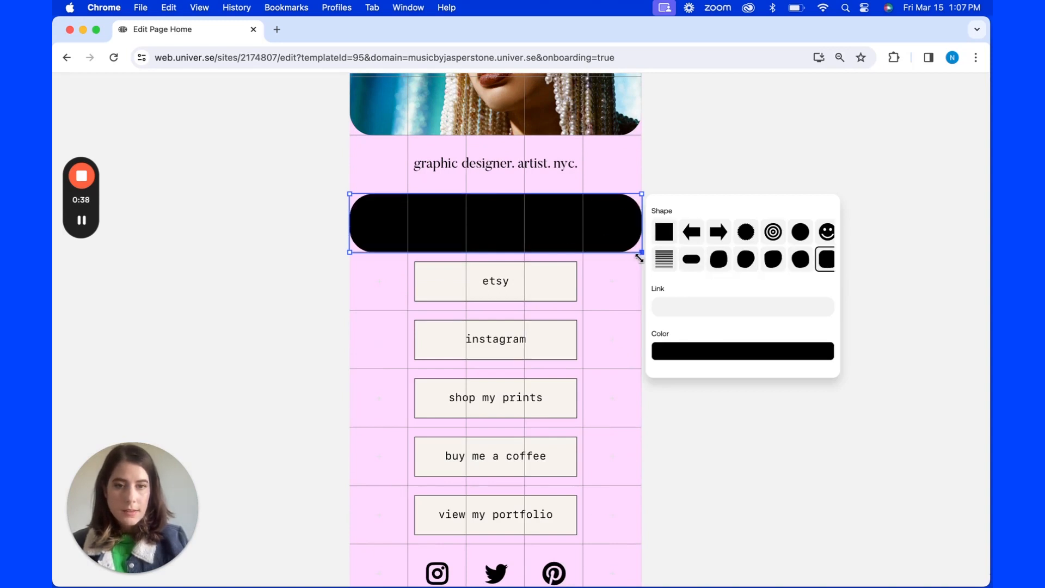
Colour the pill shape red with hex ff2020.
click(691, 354)
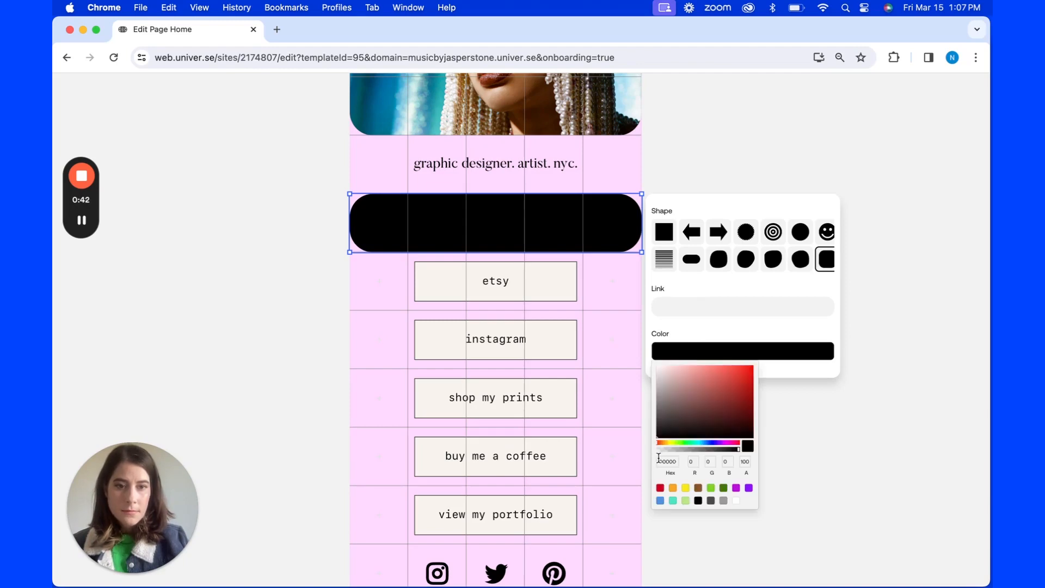
click(678, 462)
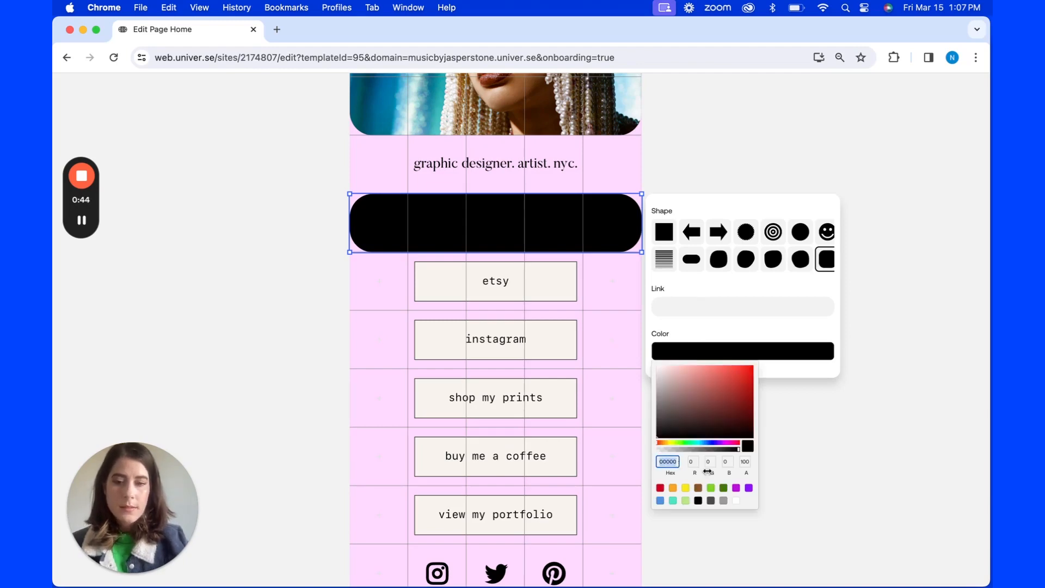
text(ff)
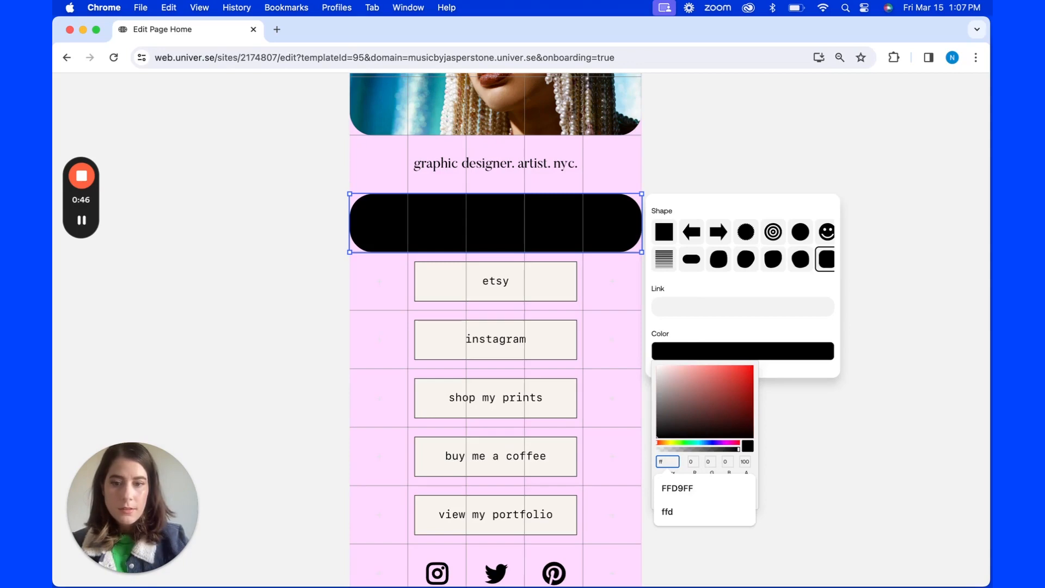
text(2020)
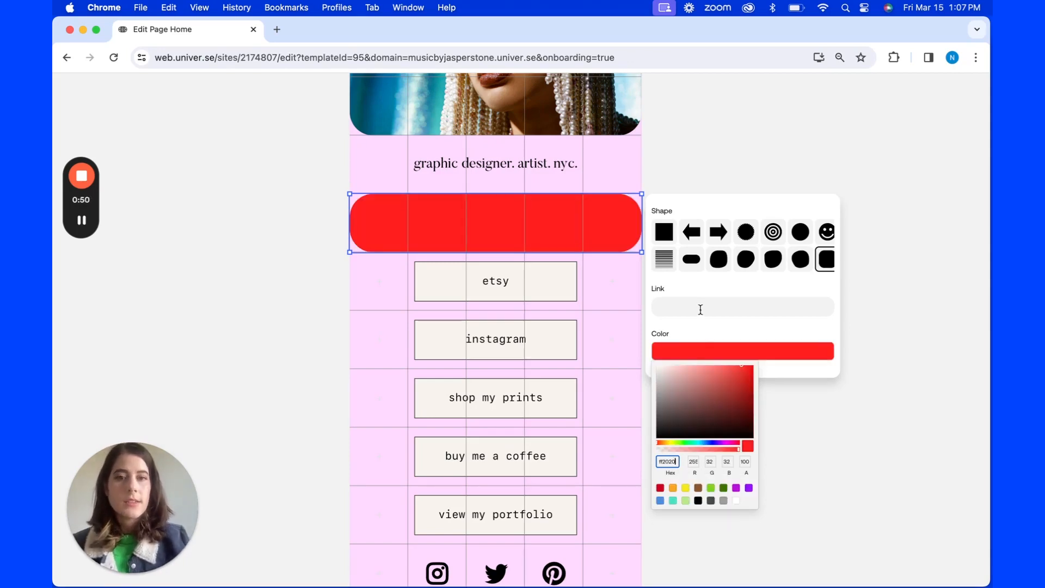
click(733, 138)
click(678, 177)
scroll(679, 175, up, 5)
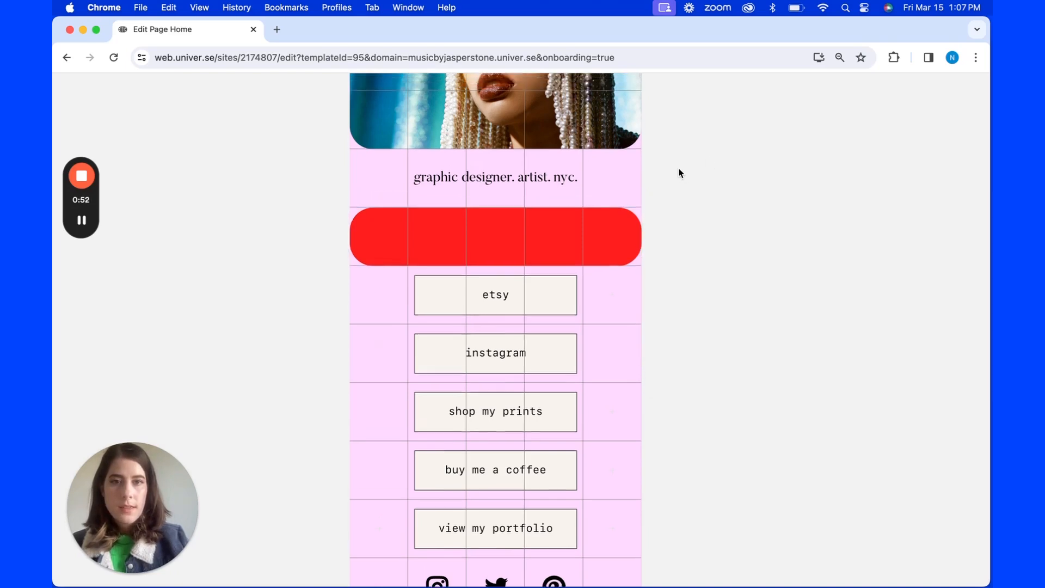
drag(597, 348, 597, 310)
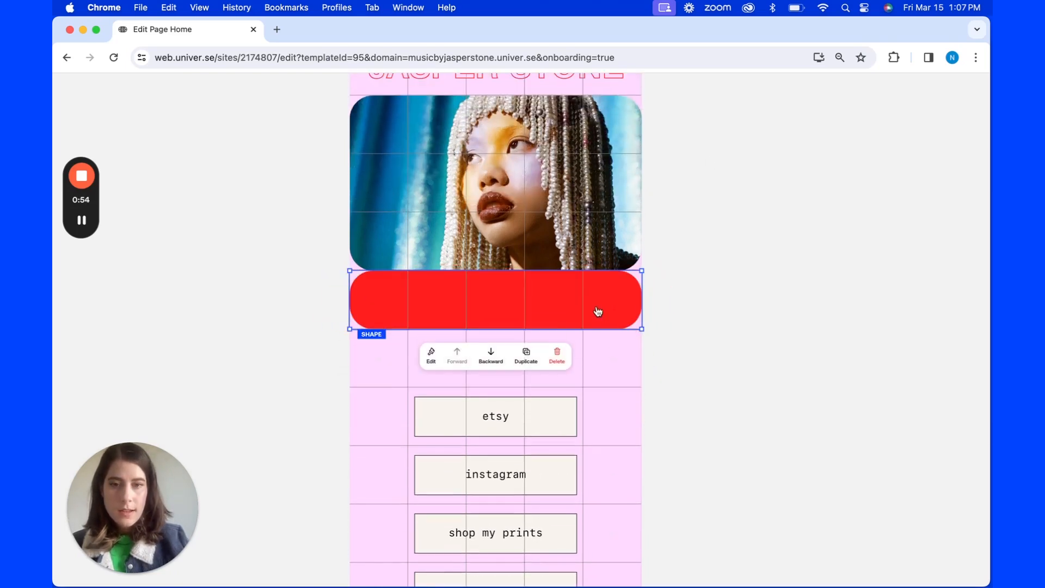
click(491, 359)
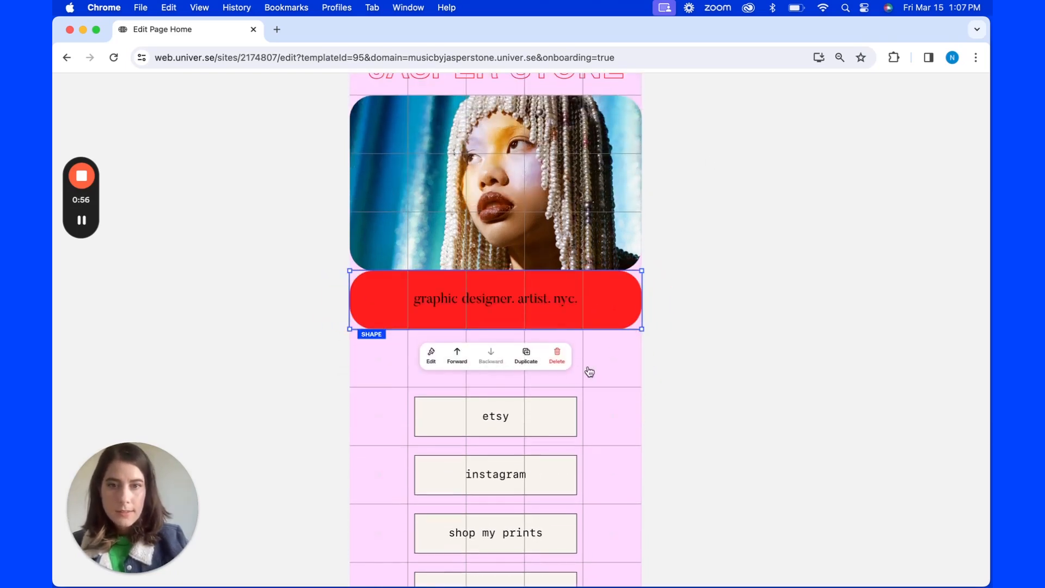
click(548, 302)
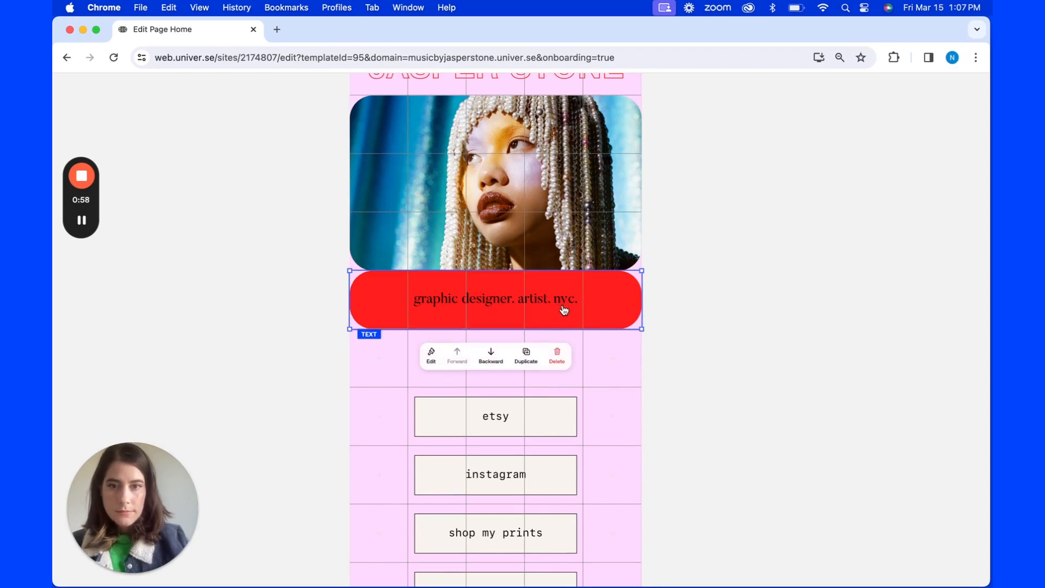
mouse_move(565, 319)
mouse_down()
mouse_move(600, 340)
mouse_move(599, 361)
mouse_move(589, 308)
mouse_move(534, 311)
mouse_move(550, 390)
mouse_move(547, 302)
mouse_move(550, 320)
mouse_move(567, 300)
mouse_up()
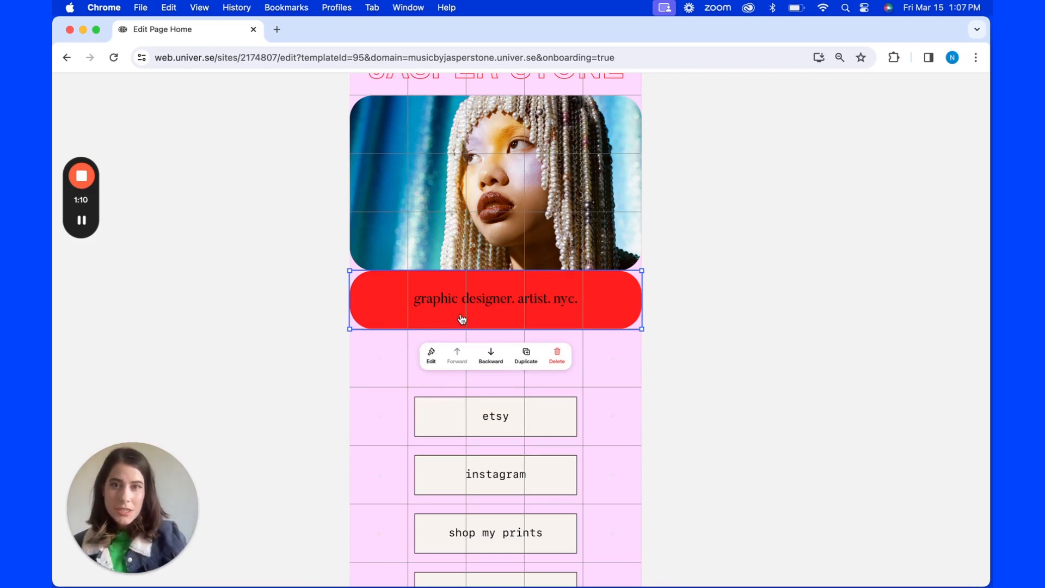
scroll(511, 90, up, 3)
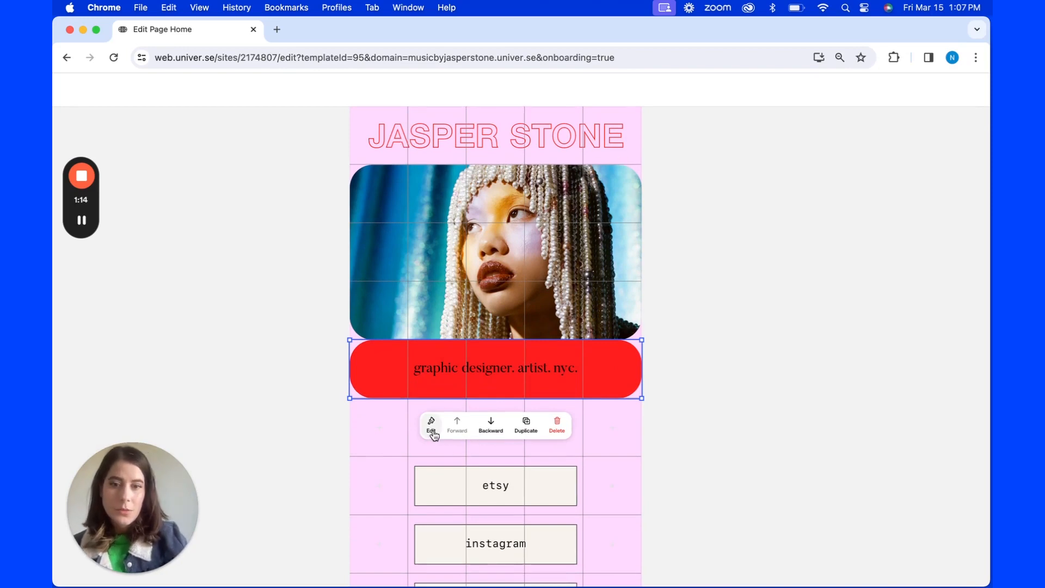
Restyle the tagline as a Secondary Title and reduce its font size from 33 to 24.
click(431, 430)
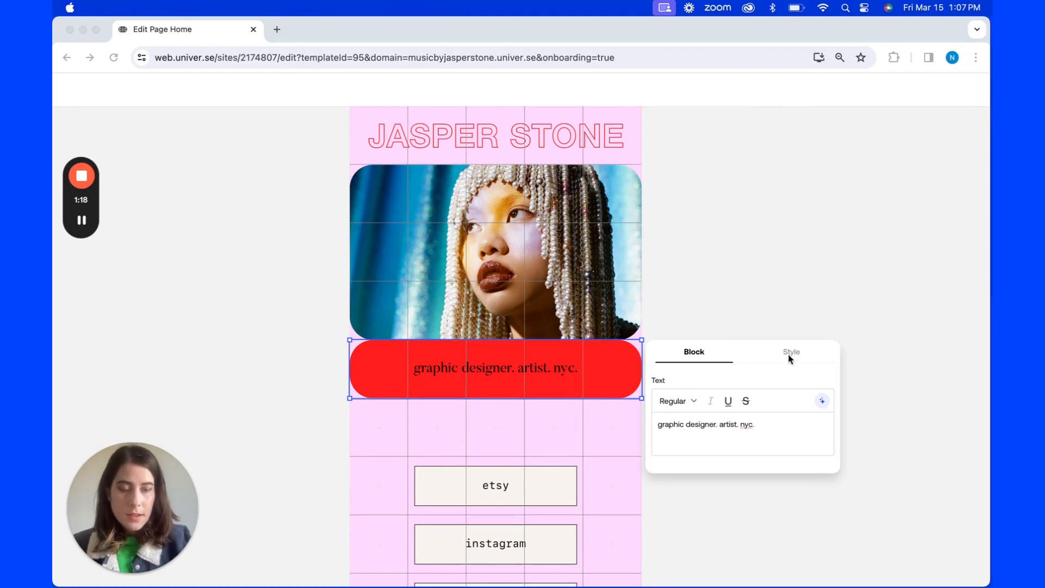
click(791, 353)
click(791, 353)
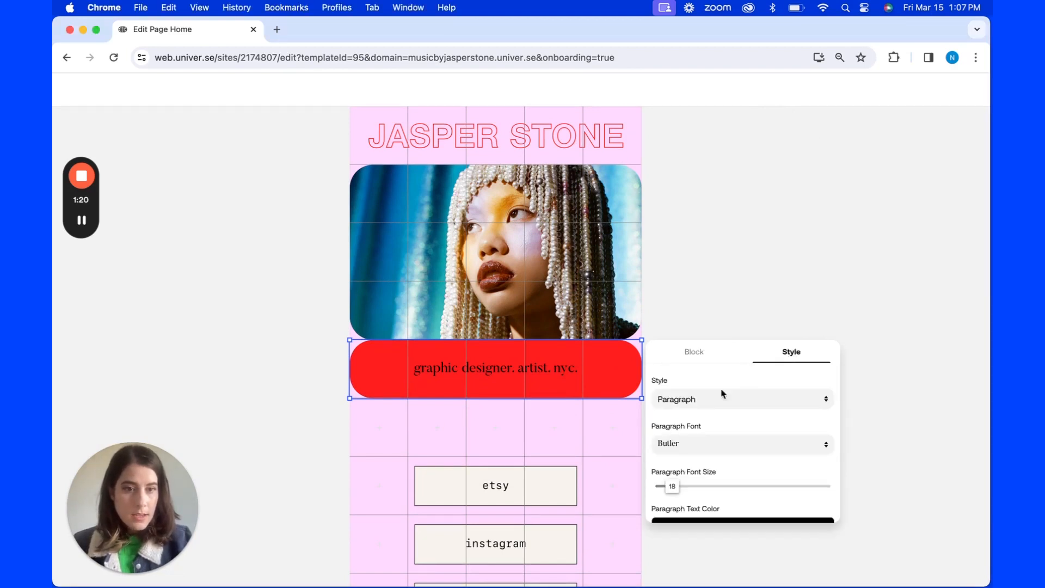
click(695, 407)
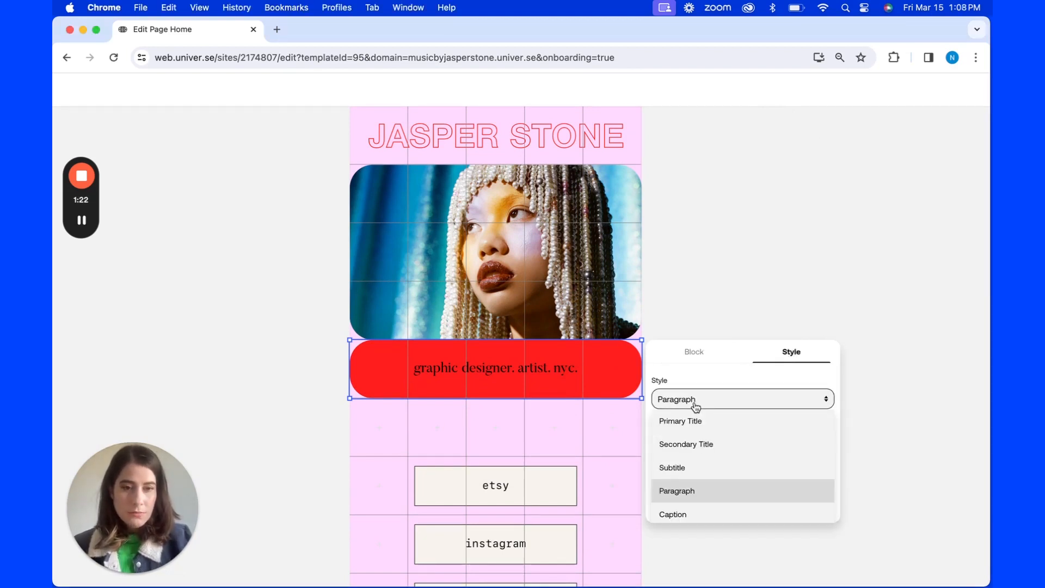
click(716, 446)
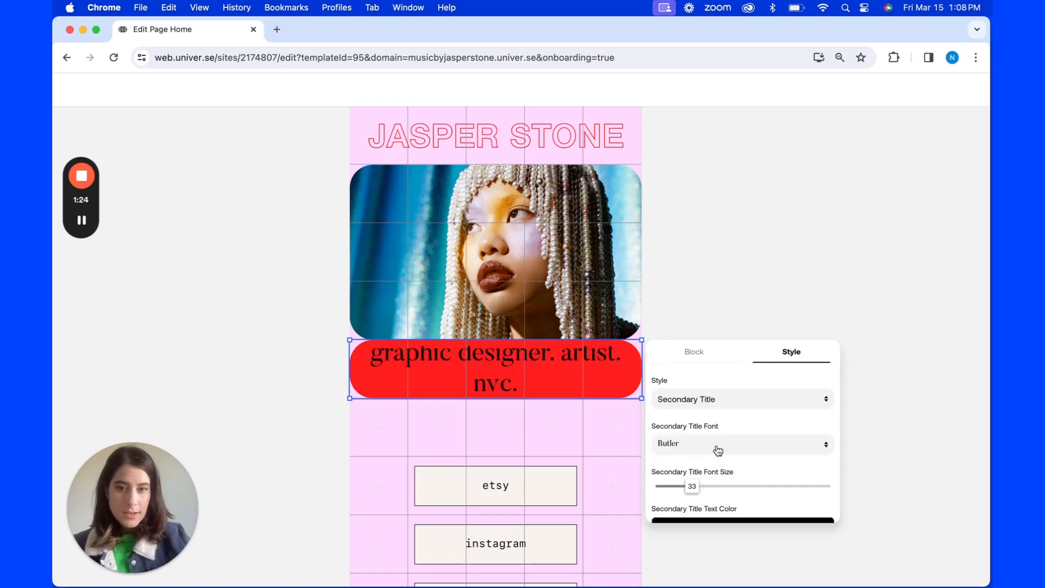
drag(693, 485, 681, 488)
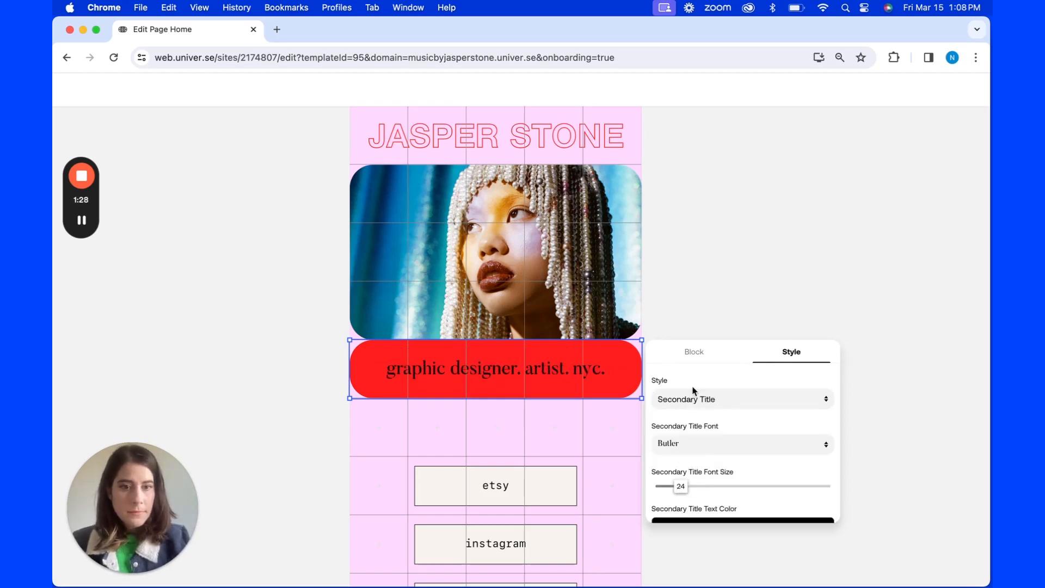
click(694, 360)
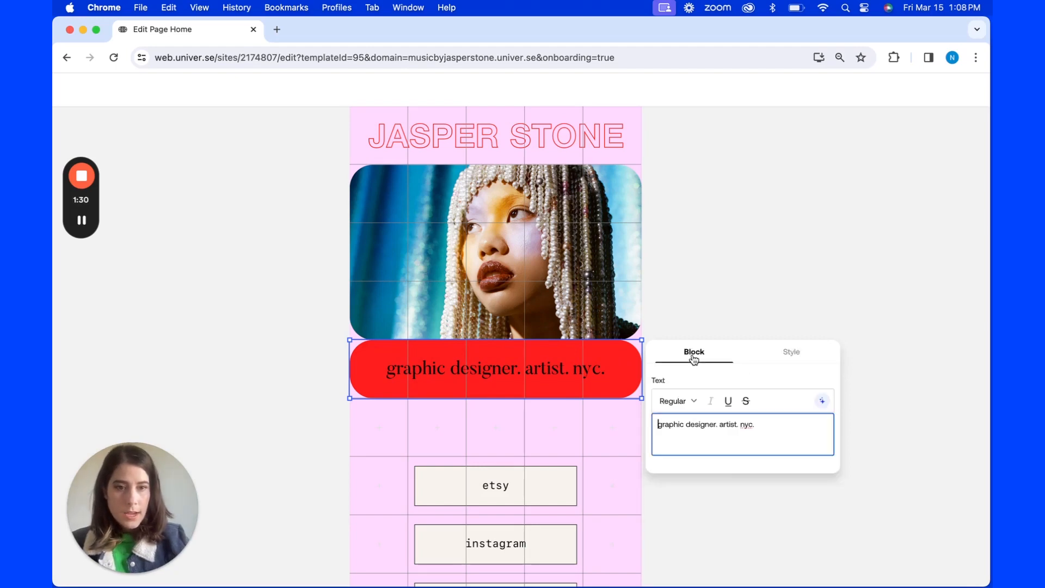
Replace the tagline text with 'r&b musician — nyc', inserting the em dash from the character picker.
drag(764, 425, 653, 425)
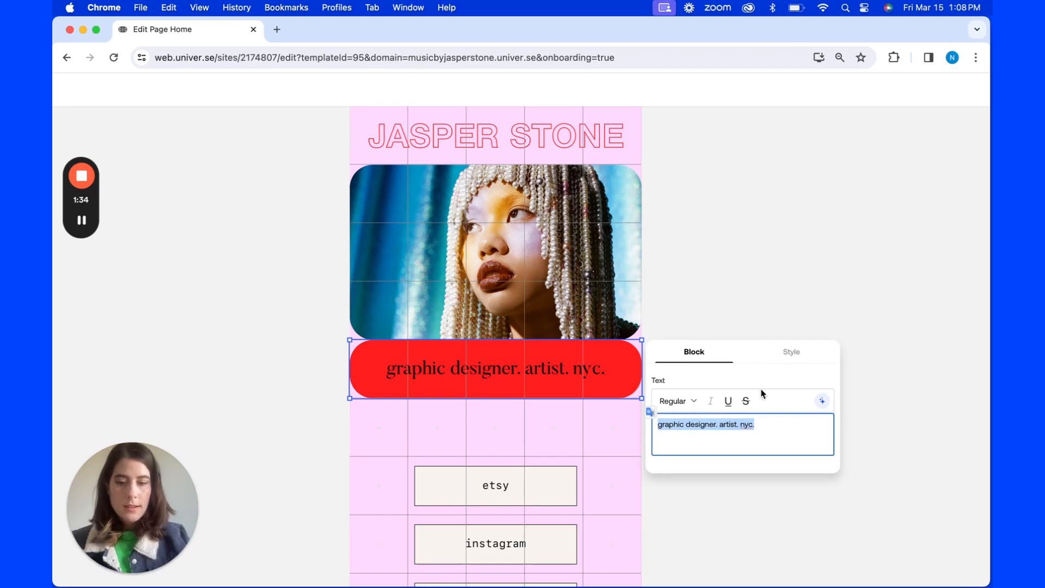
text(r)
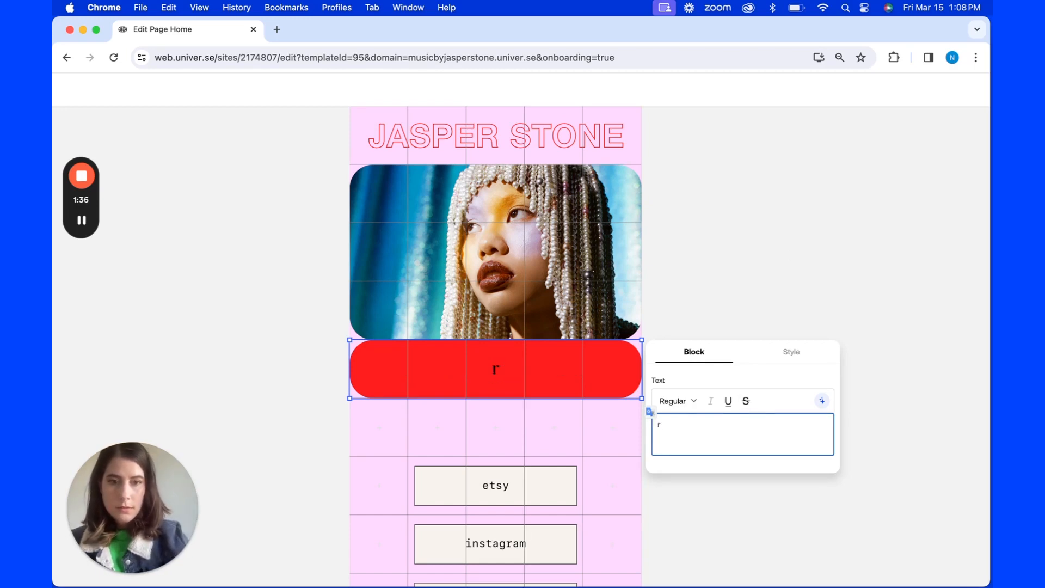
text(&b)
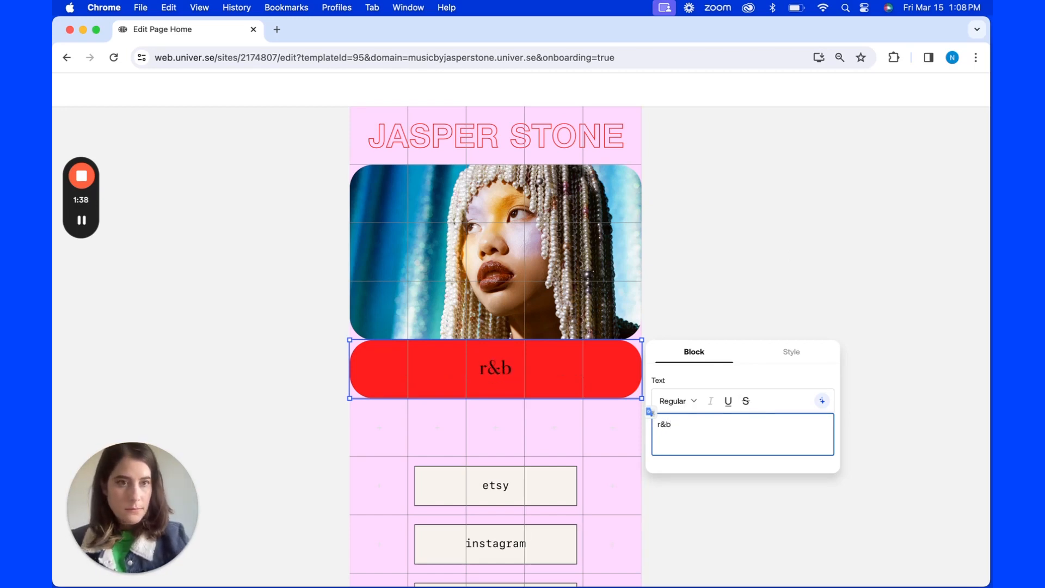
text( musician)
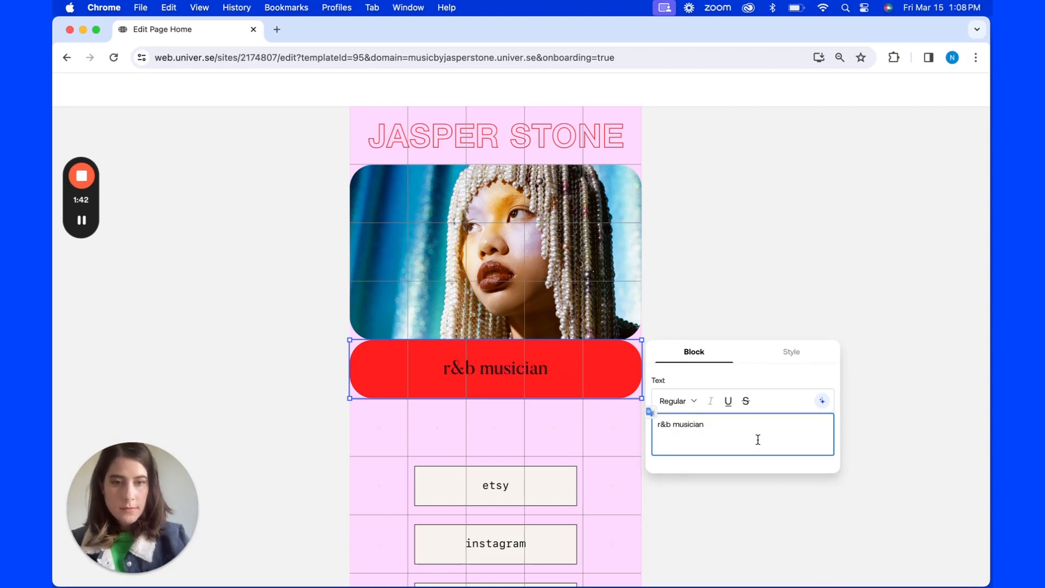
key(ctrl+super+space)
click(781, 439)
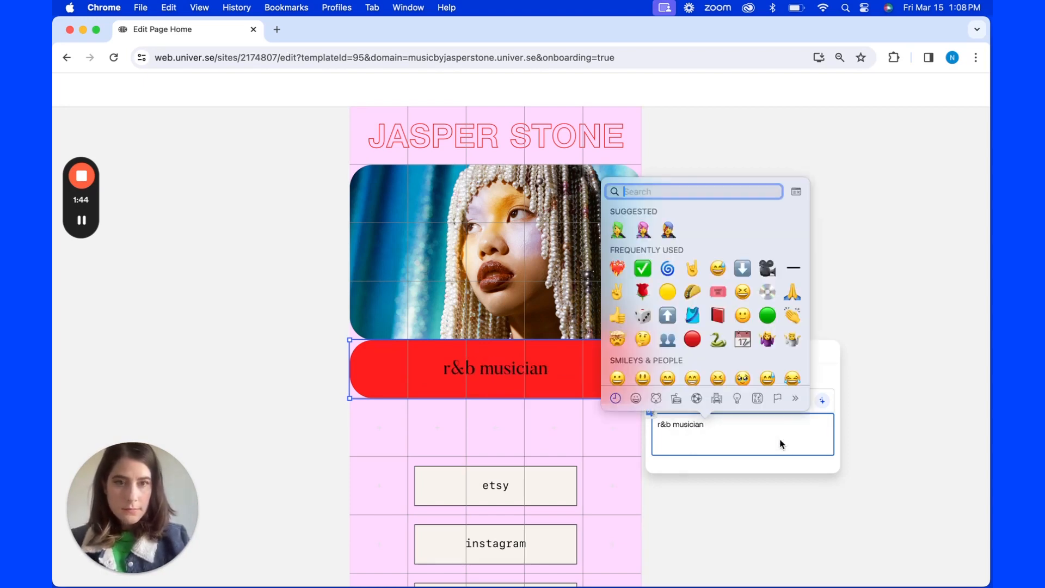
text(em dash)
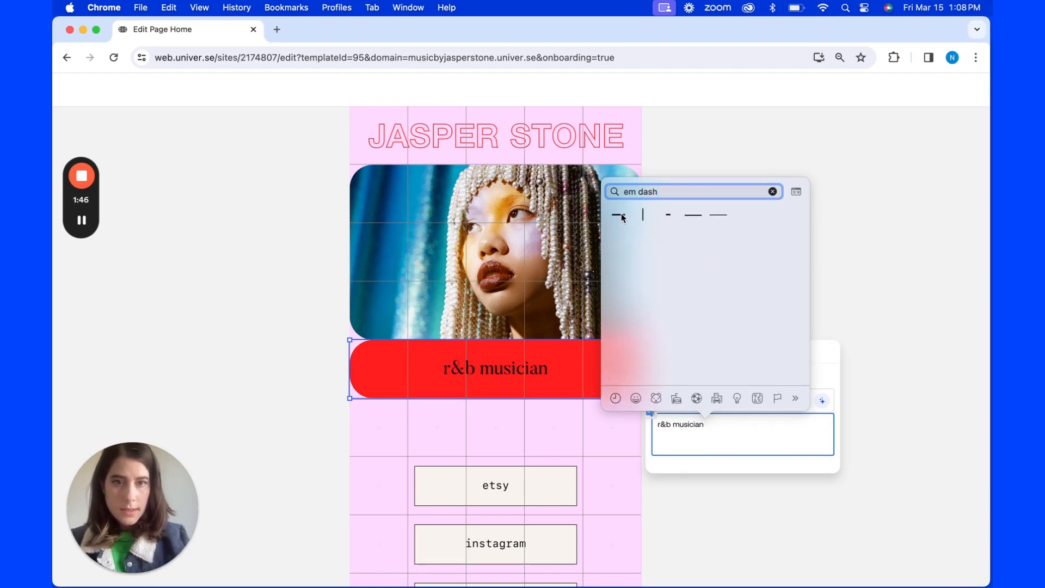
click(620, 215)
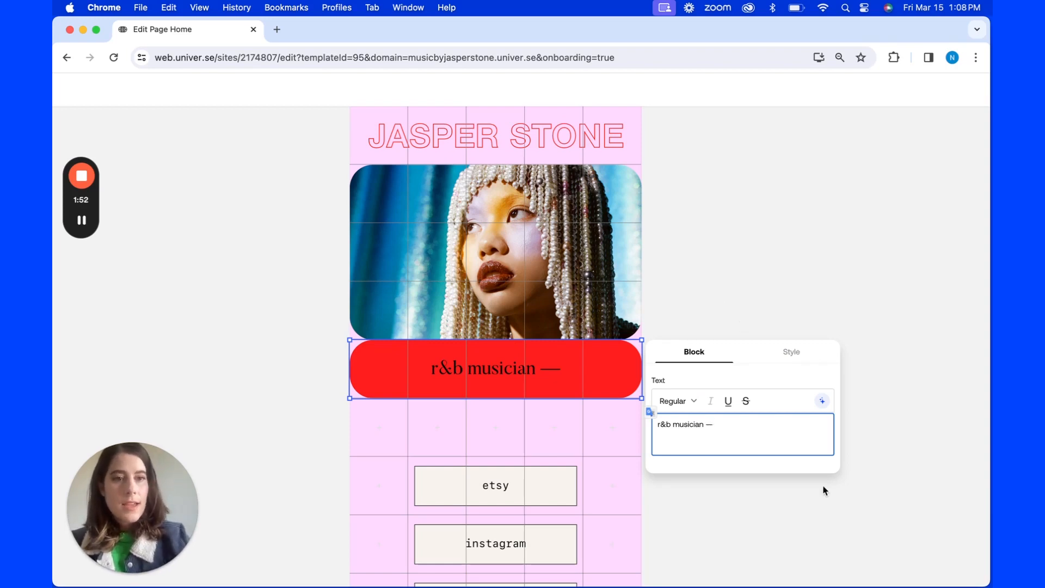
text(ny)
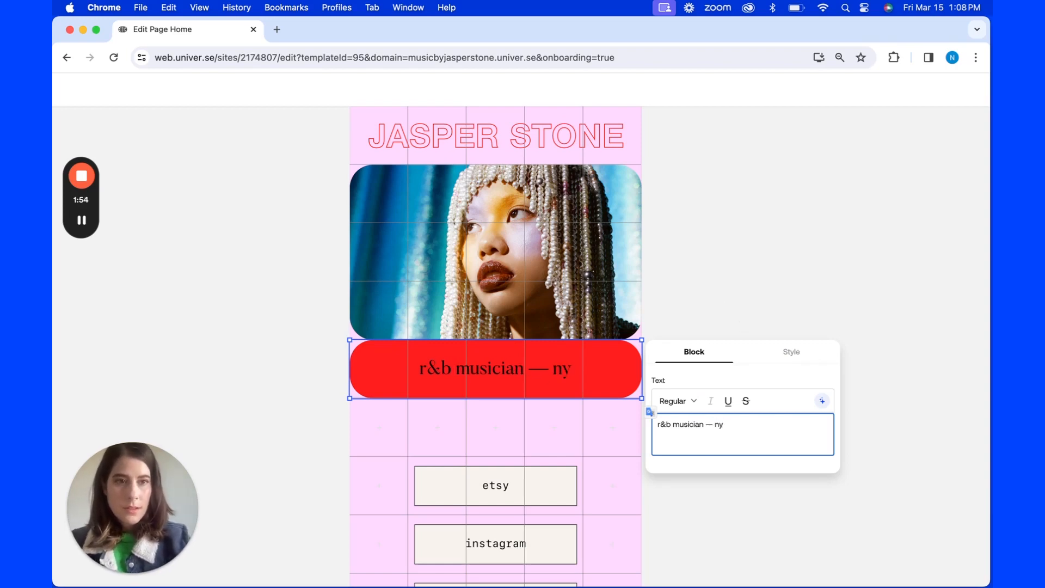
text(c)
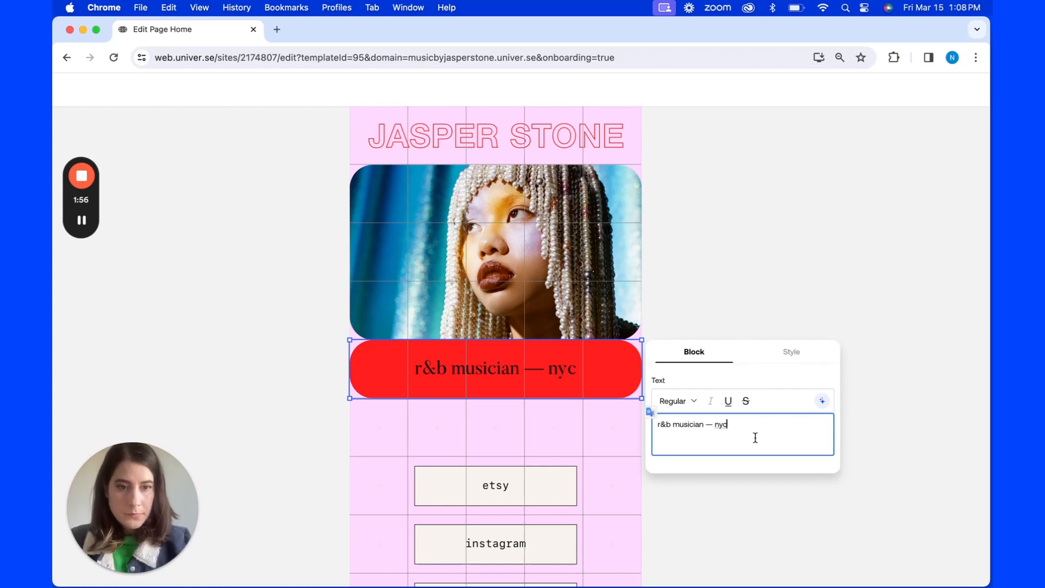
click(790, 354)
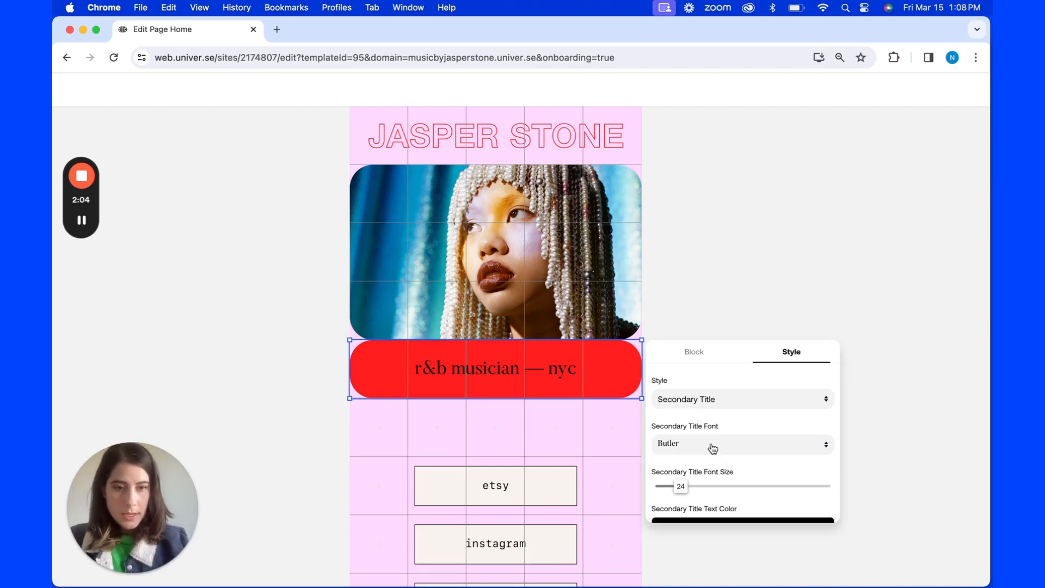
Switch the tagline's Secondary Title font from Butler to Helvetica.
click(712, 448)
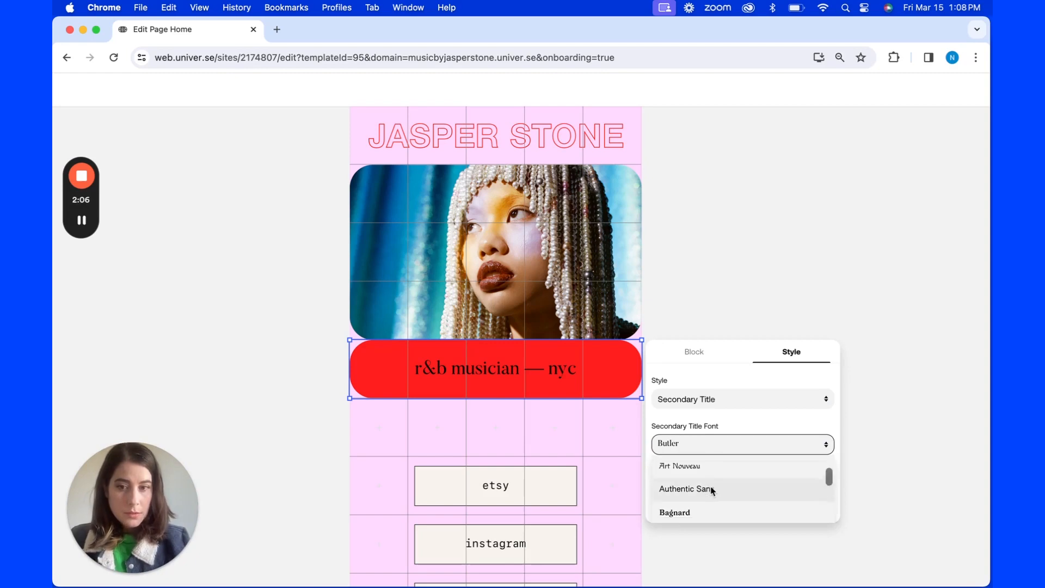
scroll(710, 486, down, 1)
scroll(710, 490, down, 5)
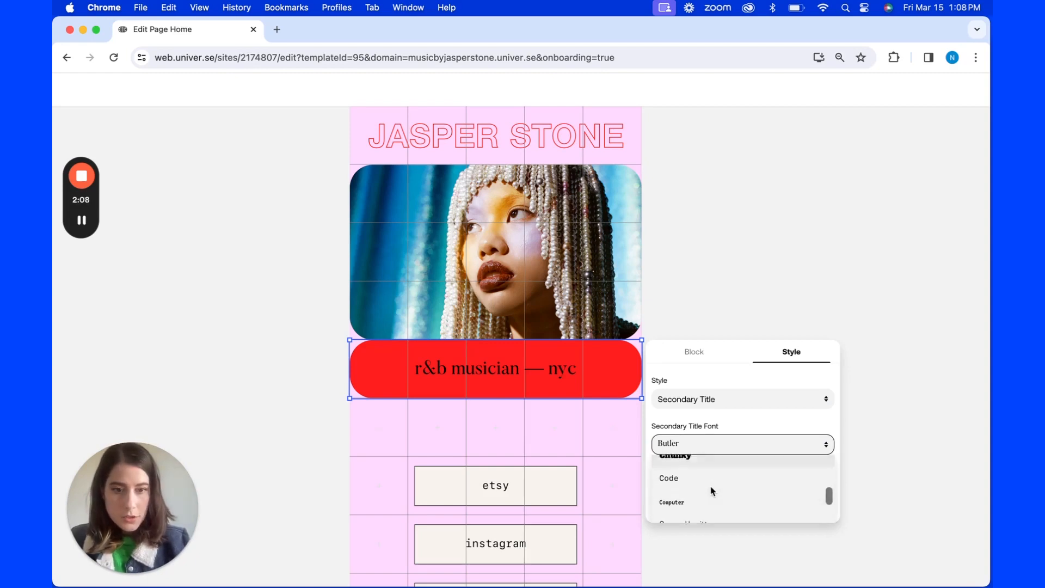
scroll(710, 490, down, 6)
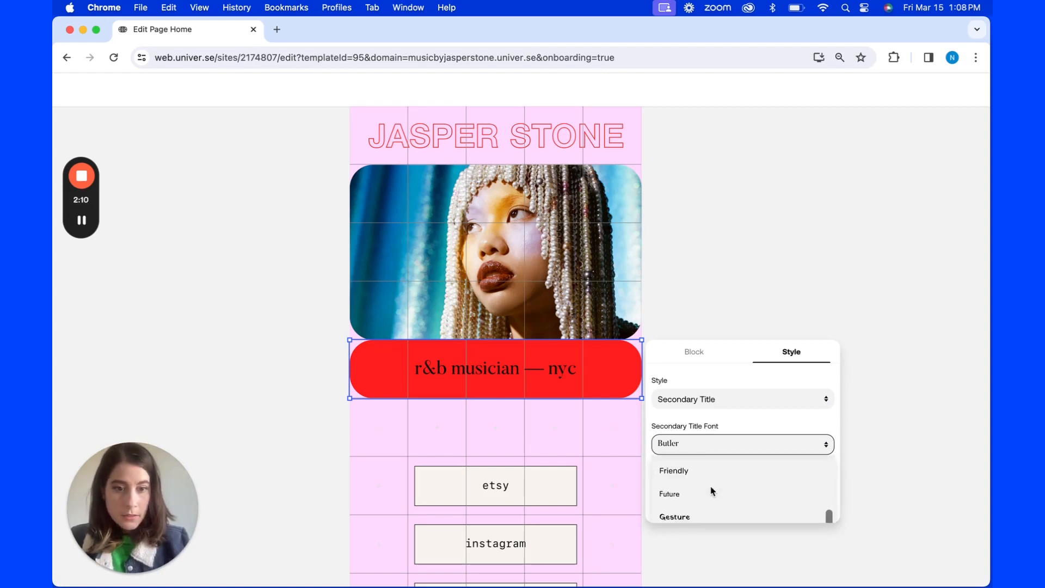
scroll(711, 485, down, 3)
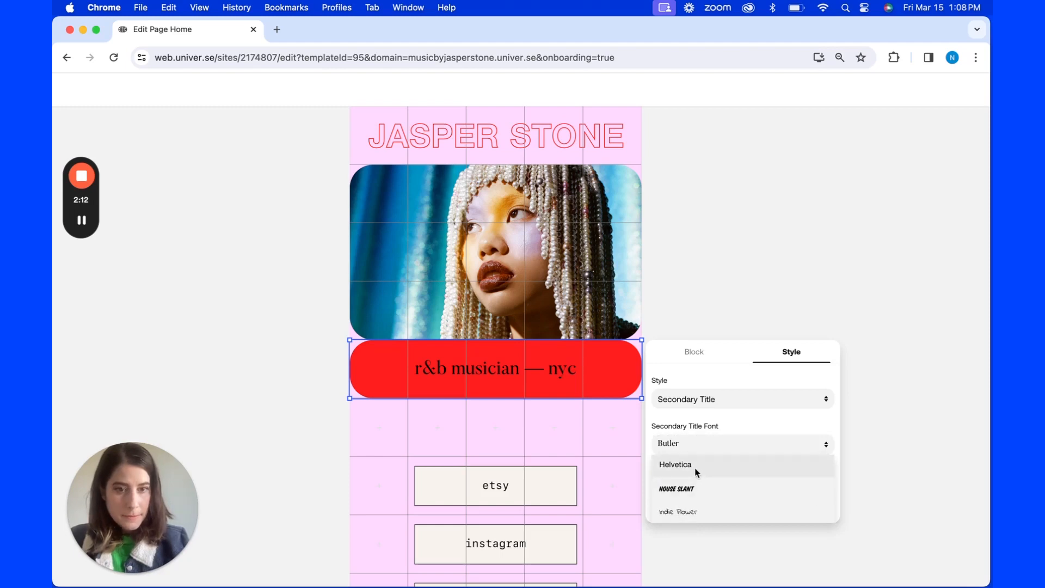
click(694, 468)
scroll(731, 455, down, 3)
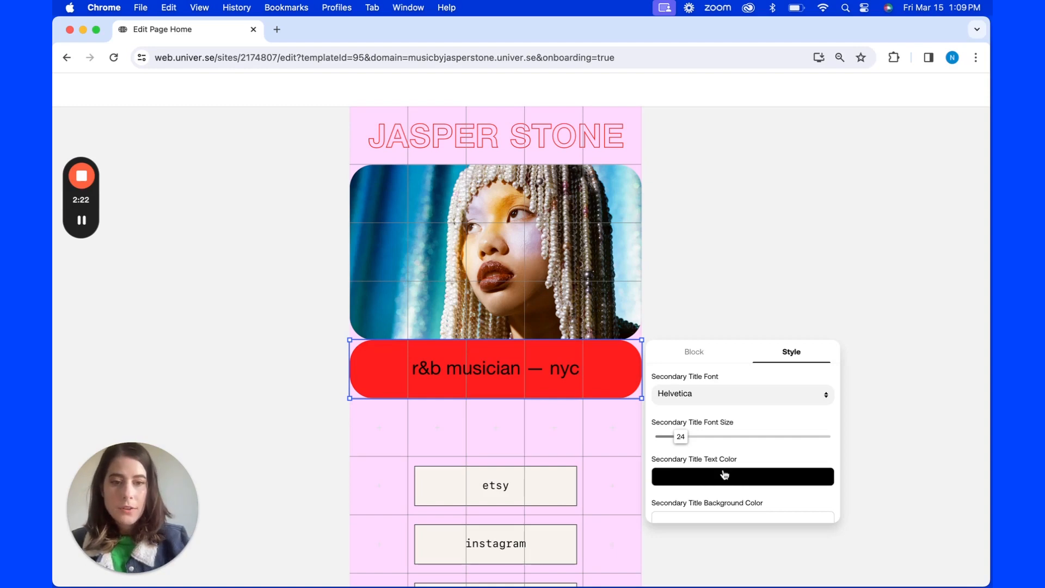
Paste FFD9FF into the Secondary Title text colour's hex field to make the tagline pale pink.
click(723, 474)
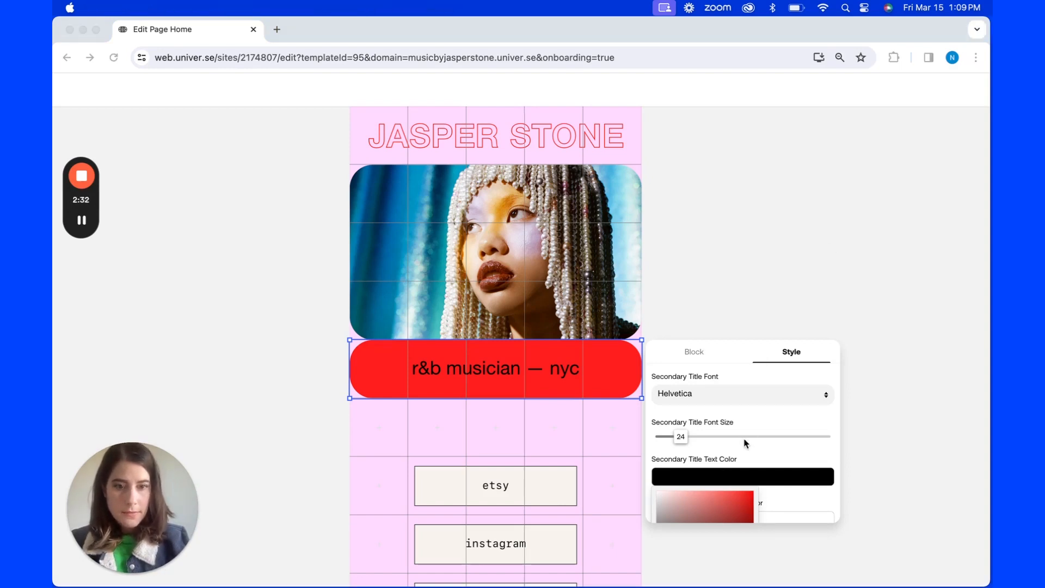
scroll(703, 456, down, 2)
scroll(704, 456, down, 2)
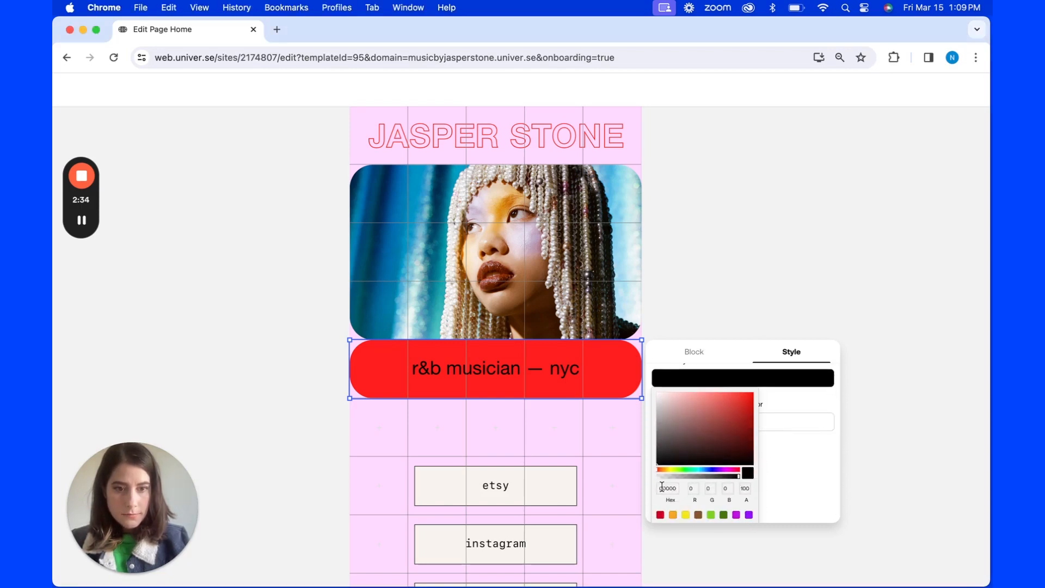
click(667, 488)
text(FFD9FF)
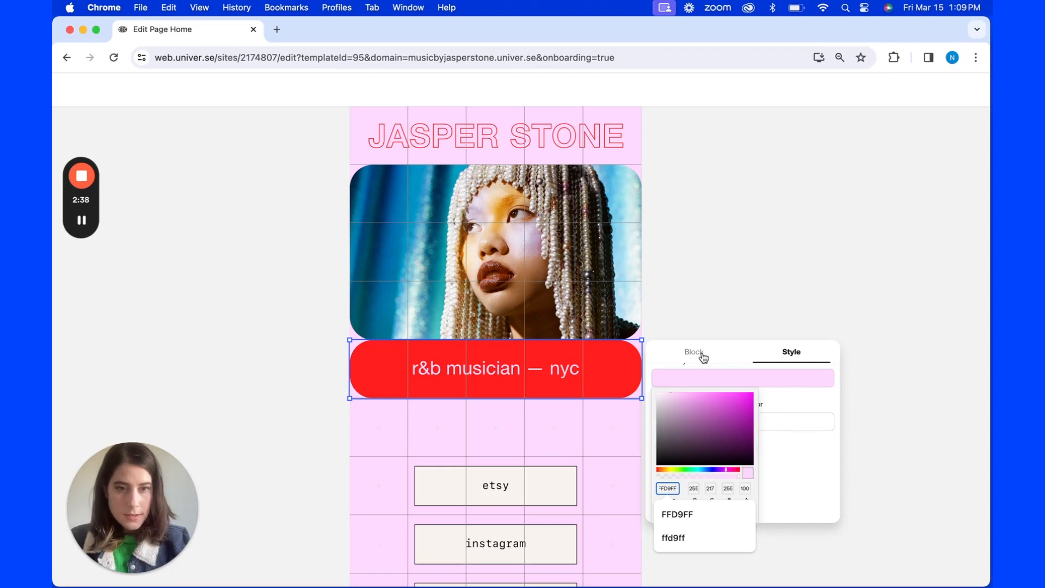
key(Return)
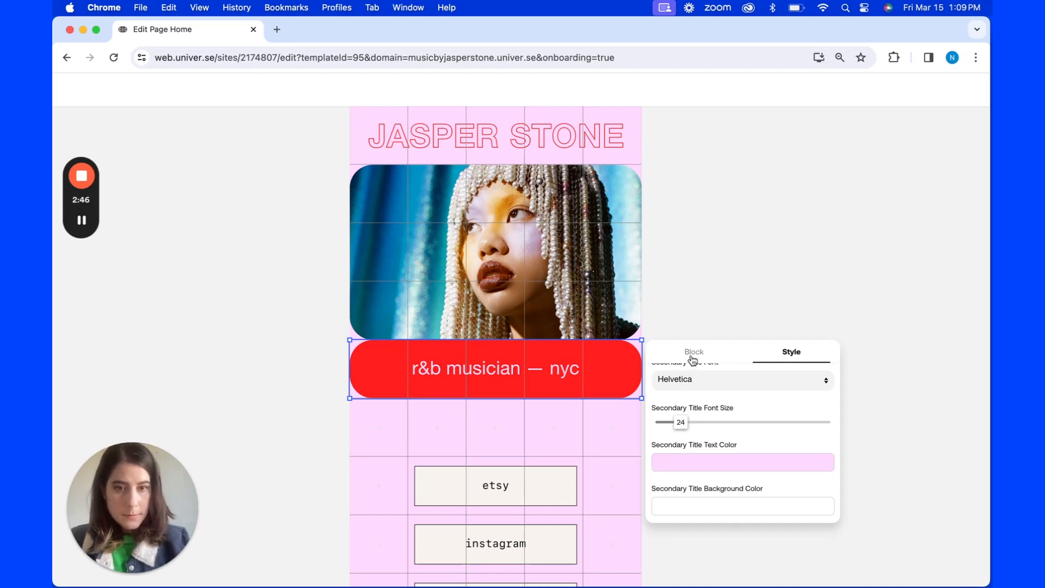
Set the 'r&b musician — nyc' text to Bold weight and deselect the banner.
click(692, 359)
drag(732, 426, 668, 414)
click(684, 401)
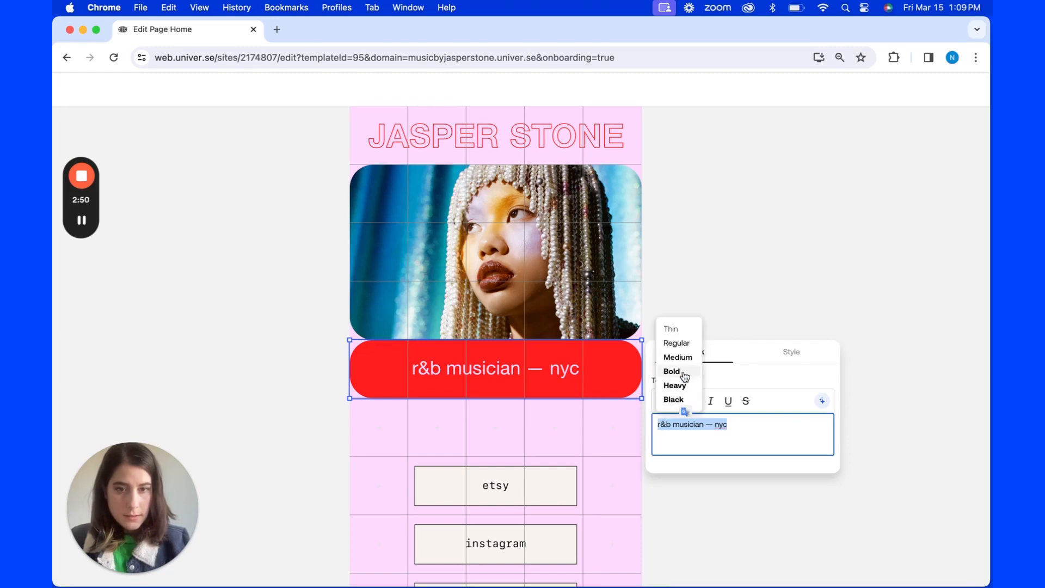
click(684, 373)
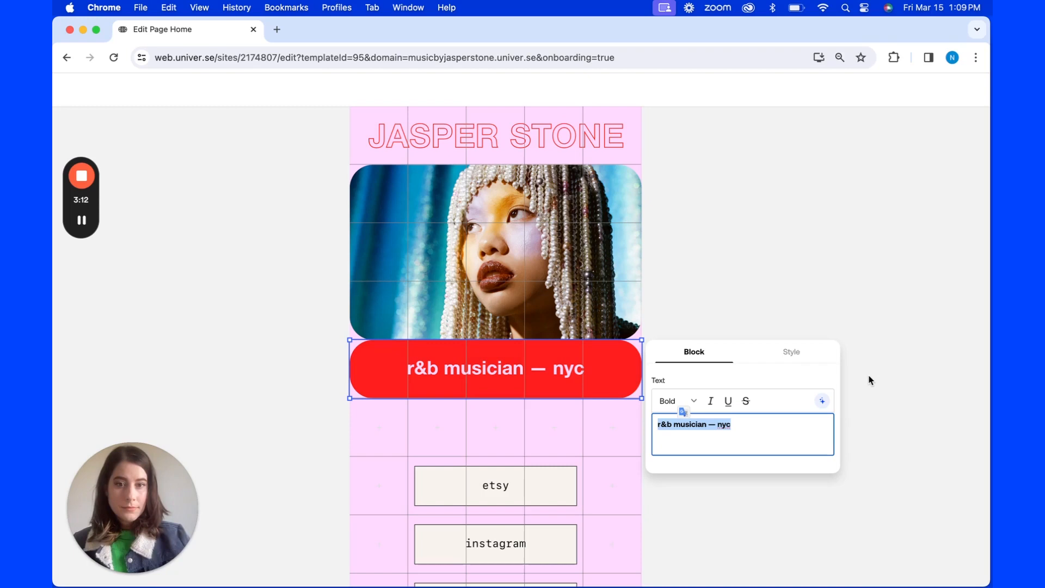
click(870, 380)
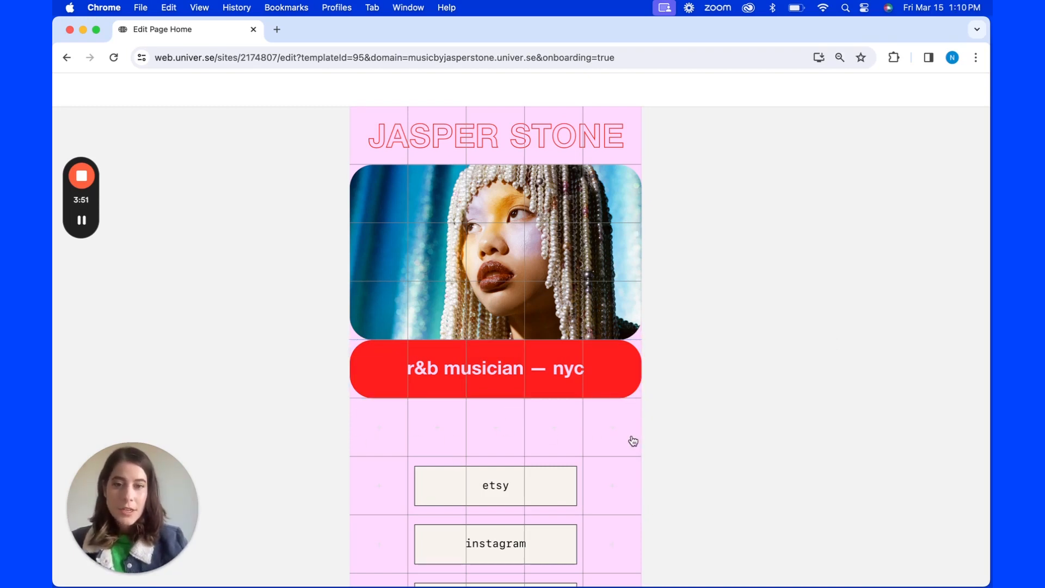
Drag the Instagram, Twitter and Pinterest icons into the row under the red title banner.
scroll(633, 441, down, 3)
scroll(633, 441, down, 5)
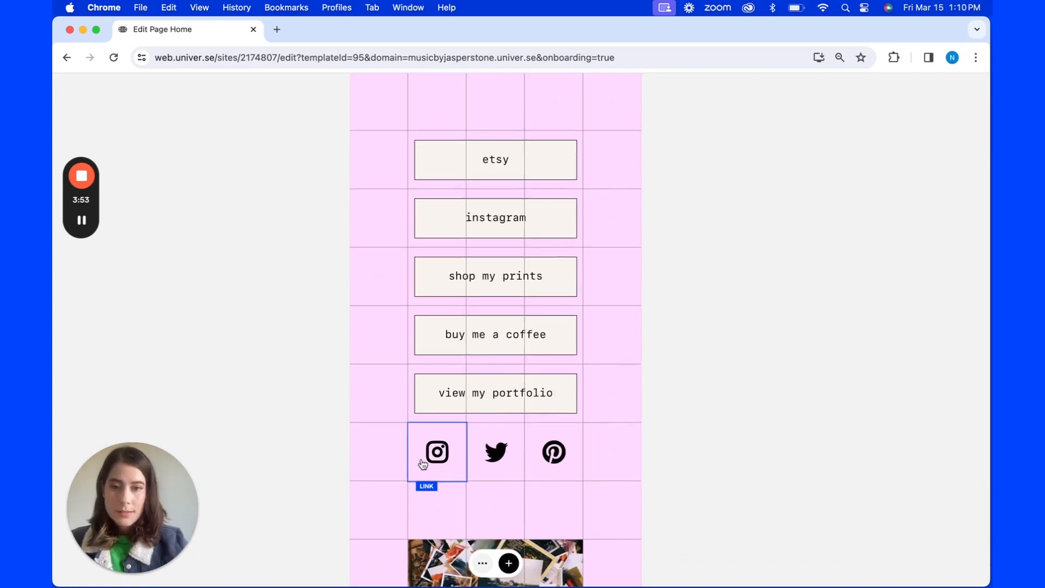
drag(424, 465, 435, 261)
scroll(438, 304, down, 5)
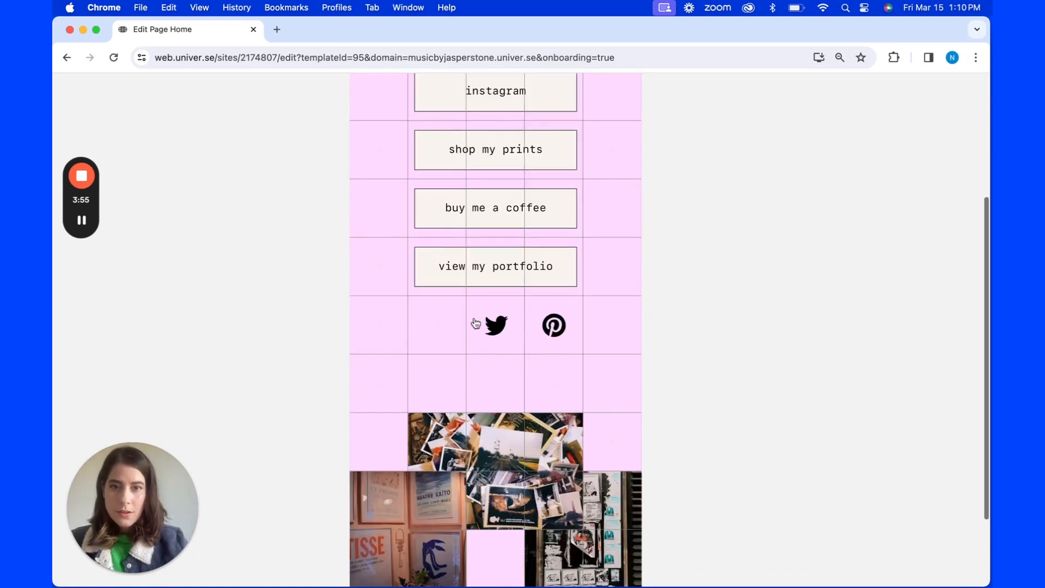
drag(478, 324, 484, 150)
scroll(482, 288, up, 5)
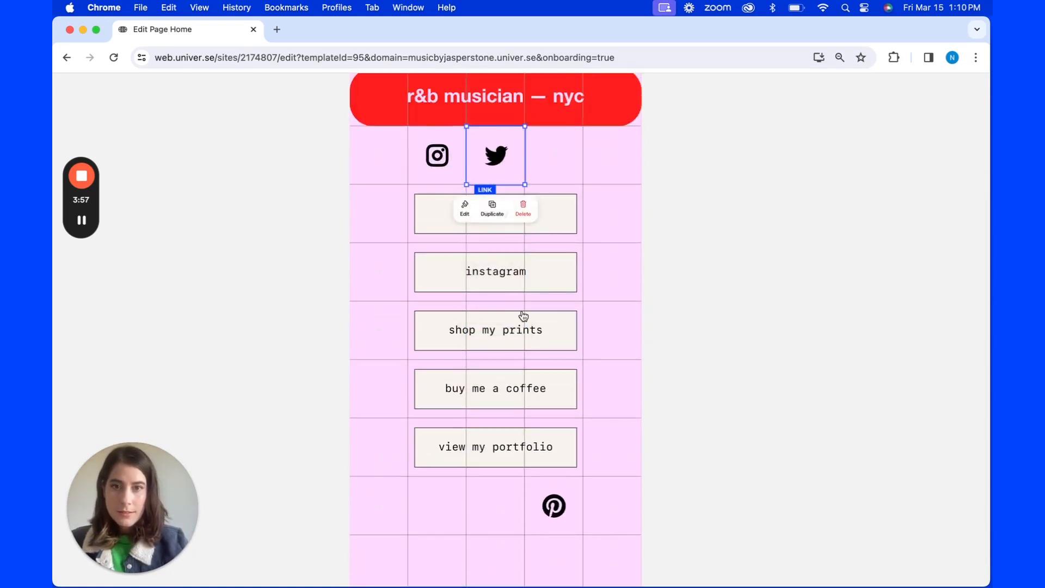
drag(563, 494, 580, 178)
scroll(570, 287, up, 5)
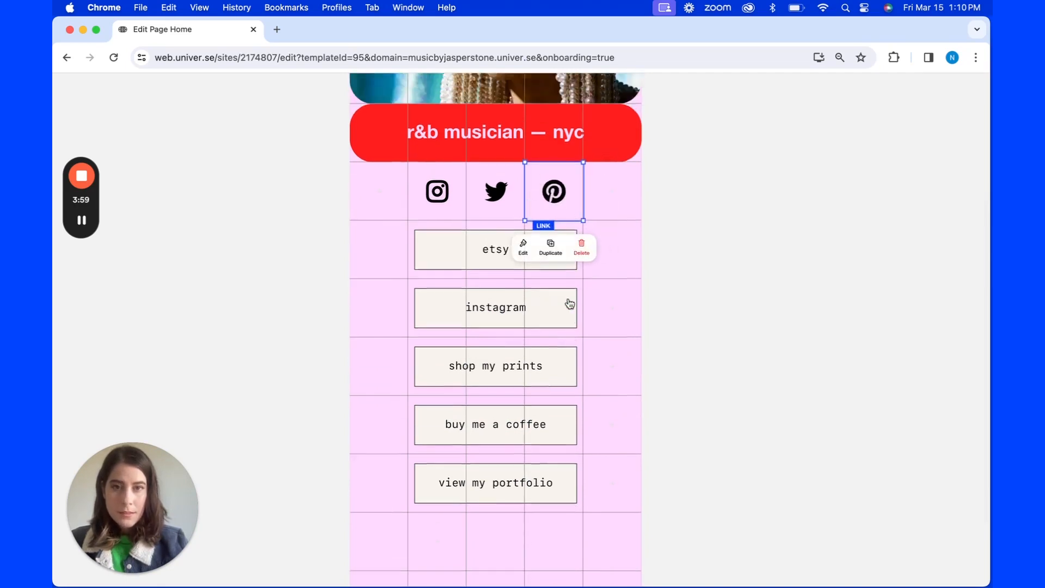
Duplicate Pinterest into the right cell and Instagram into the left cell.
click(550, 413)
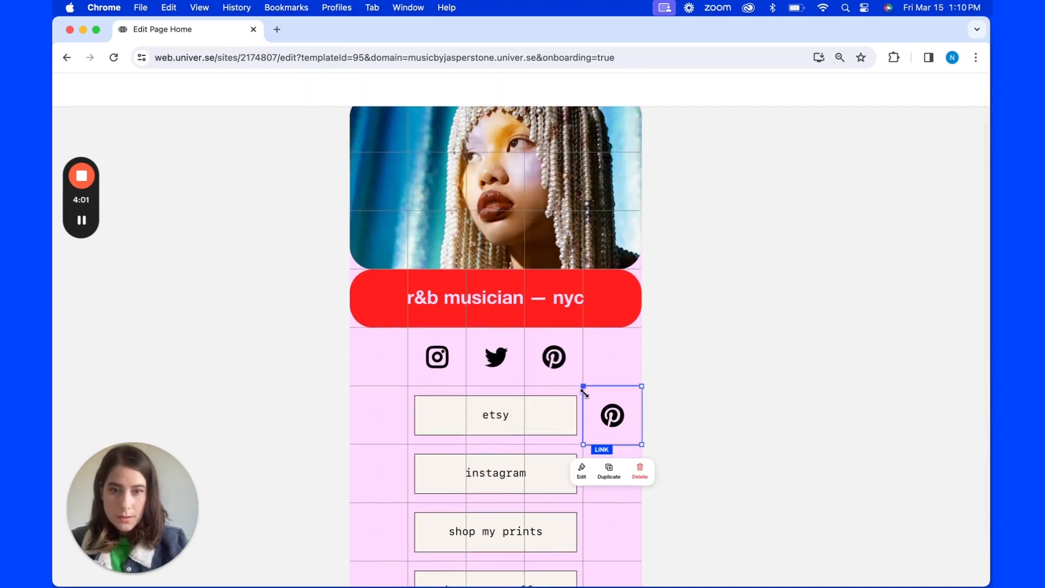
drag(605, 405, 604, 363)
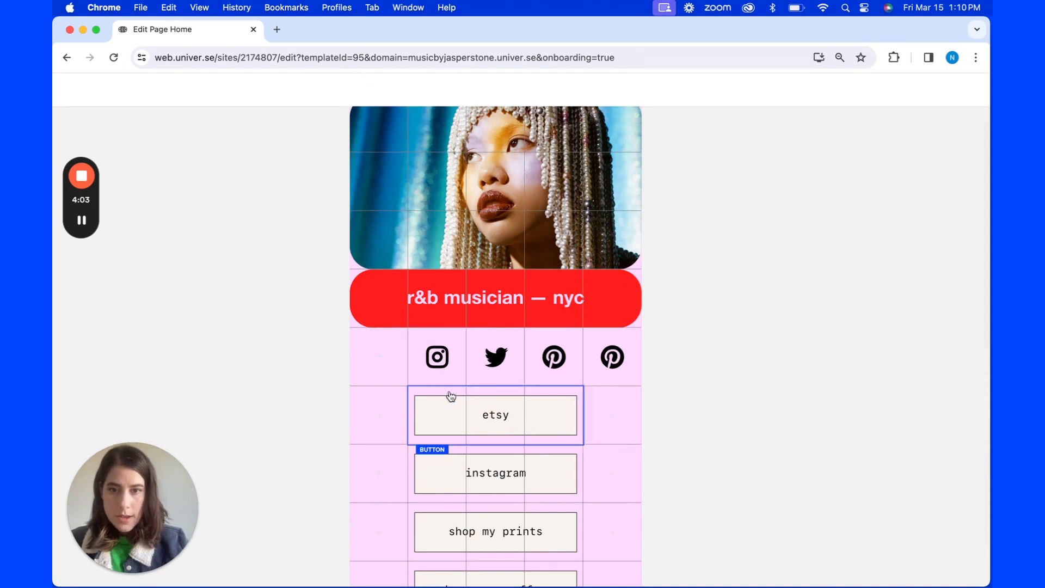
click(440, 364)
click(451, 419)
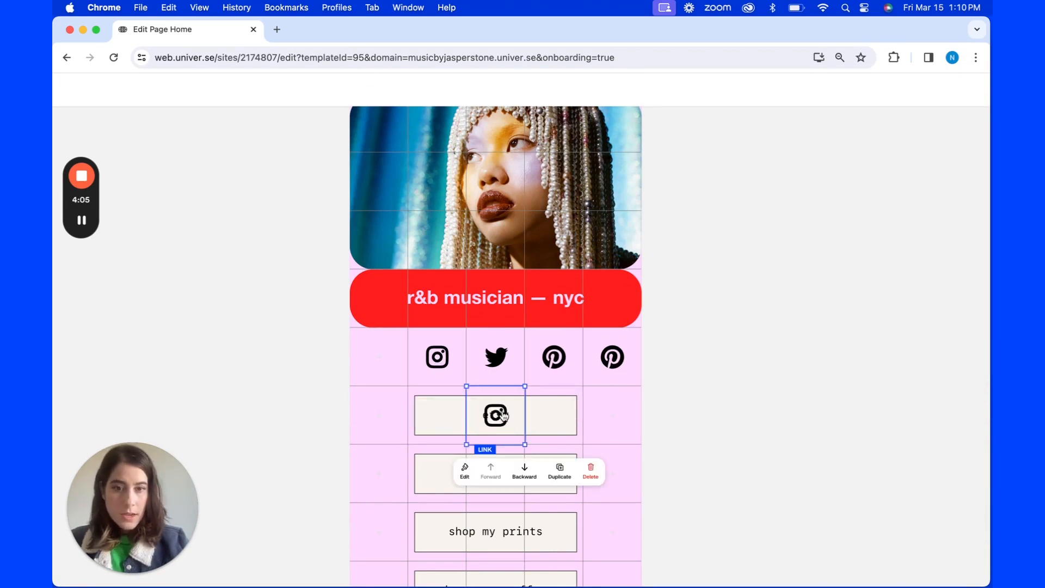
drag(495, 417, 397, 368)
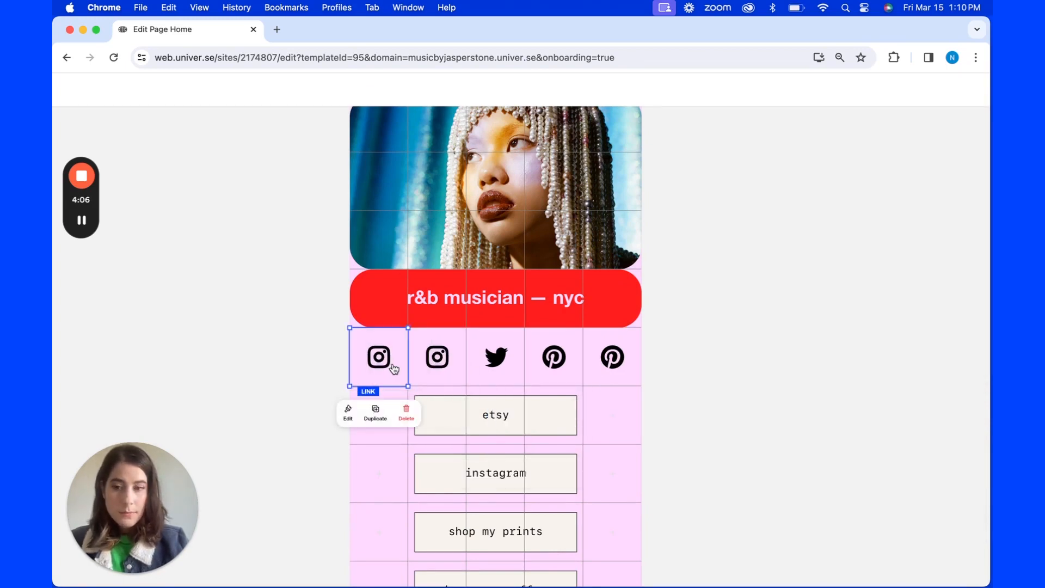
Set the social icon colour to hex ff0000.
click(347, 411)
click(279, 491)
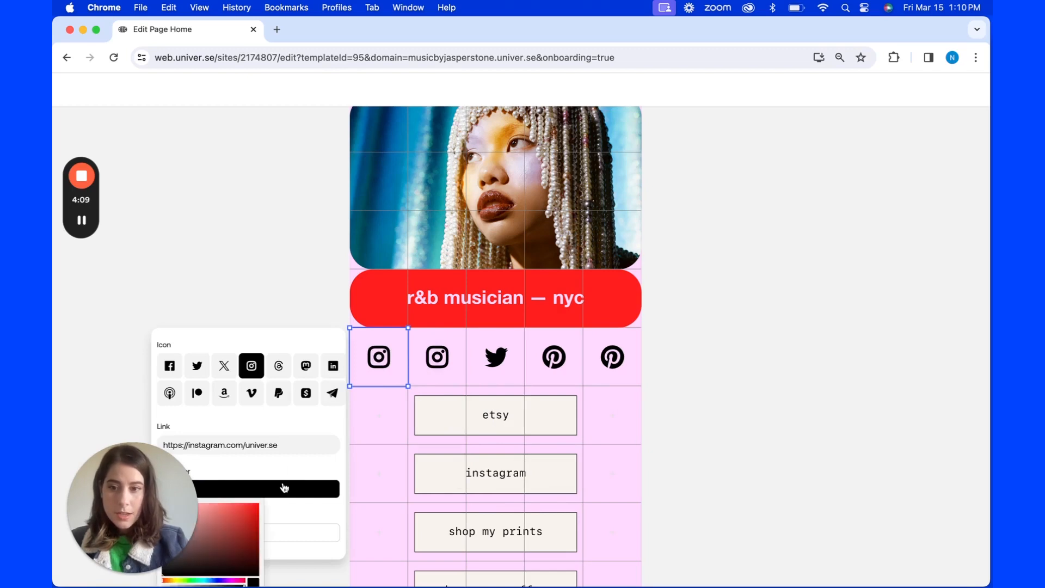
scroll(180, 354, down, 5)
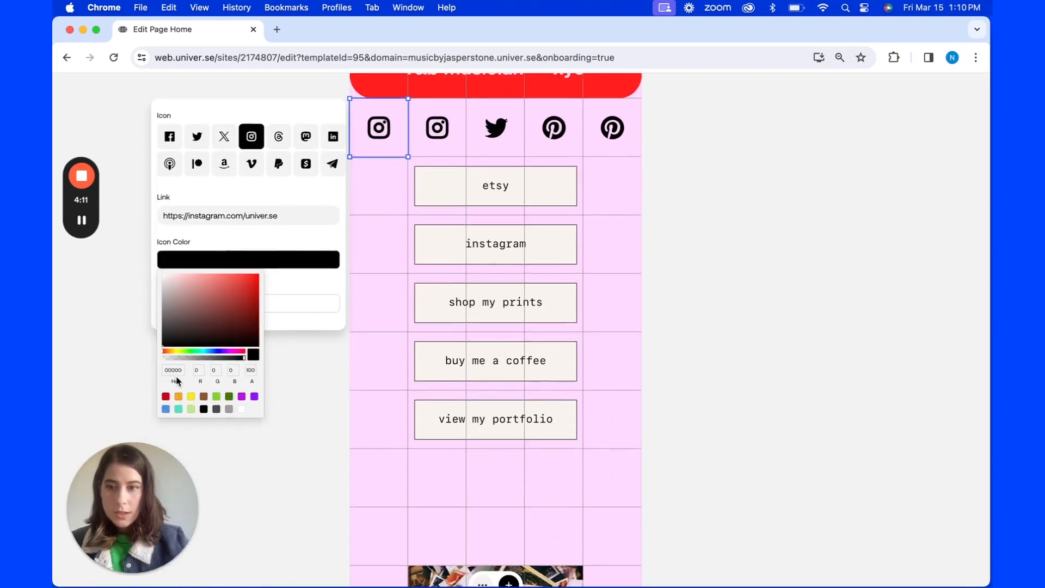
click(166, 372)
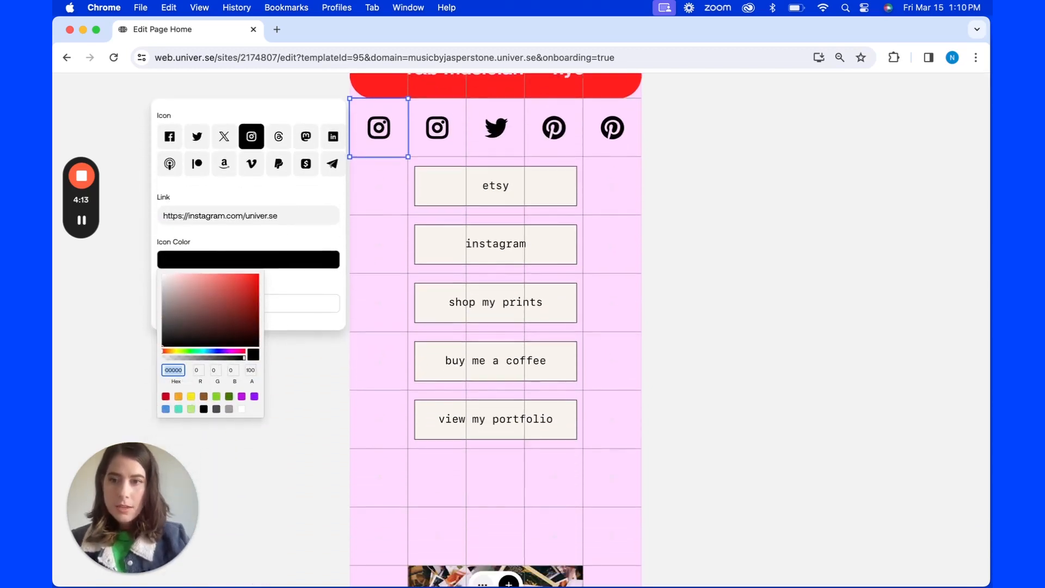
text(ff0000)
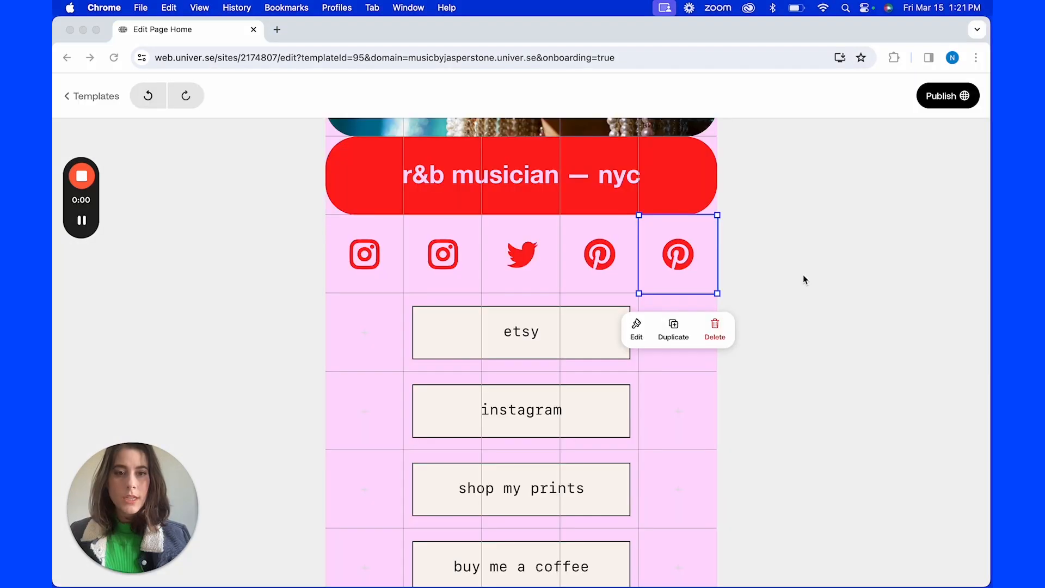
Swap the rightmost Pinterest icon for a music note with link text 'apple music link here'.
click(635, 329)
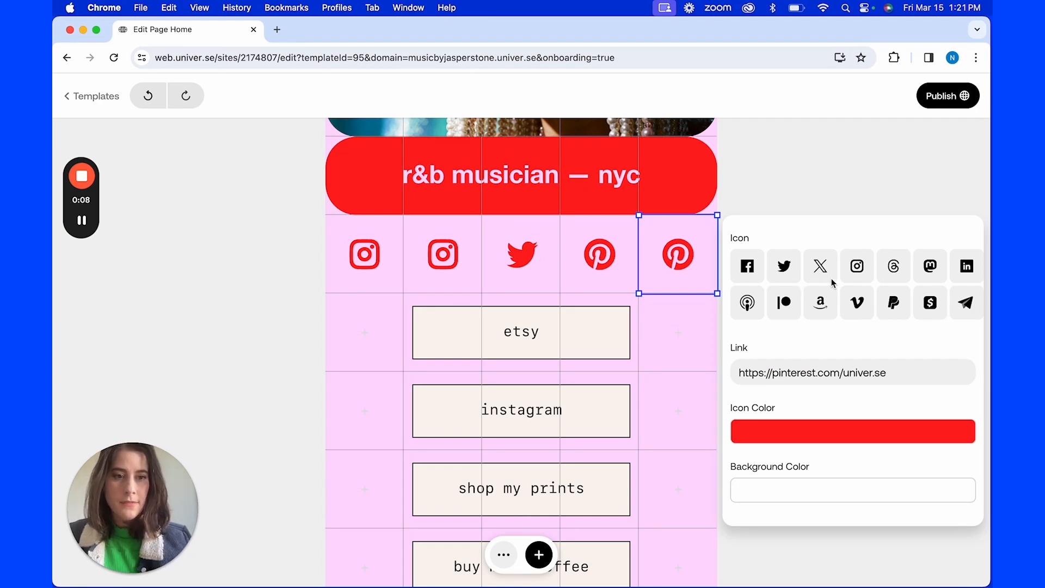
scroll(831, 280, right, 2)
scroll(831, 279, right, 10)
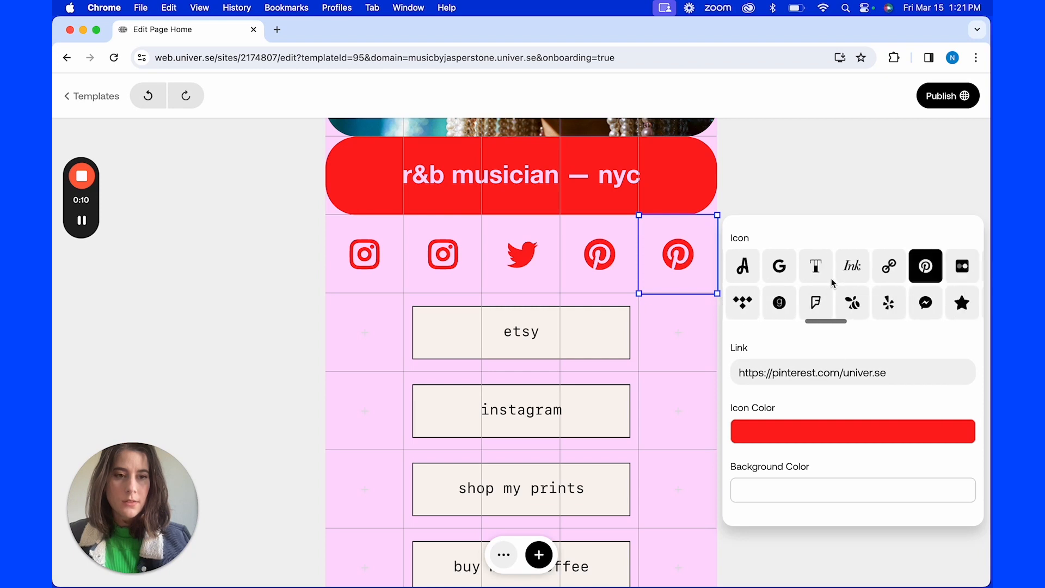
scroll(831, 282, right, 10)
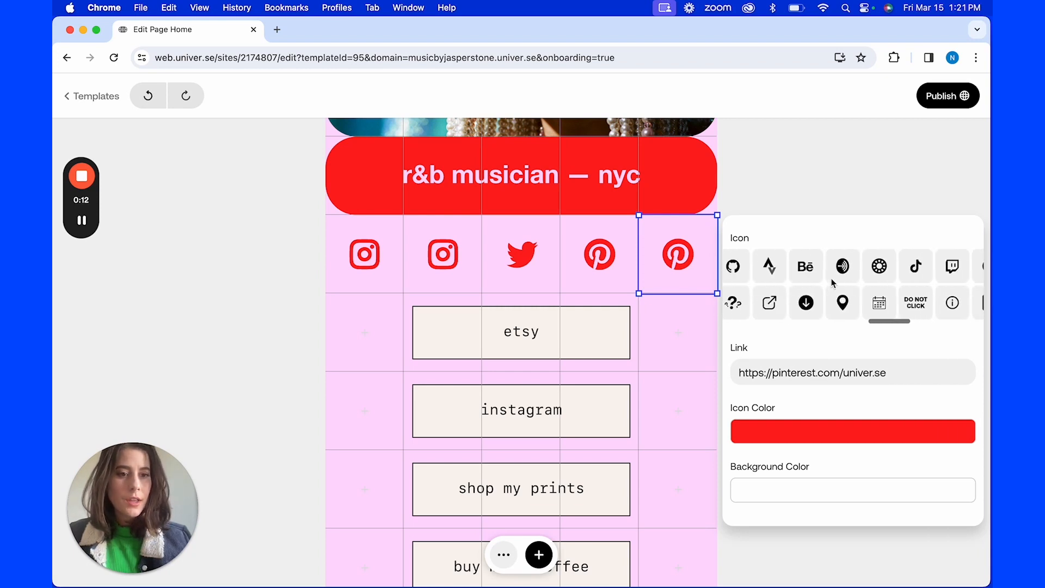
scroll(831, 282, left, 3)
drag(898, 368, 762, 351)
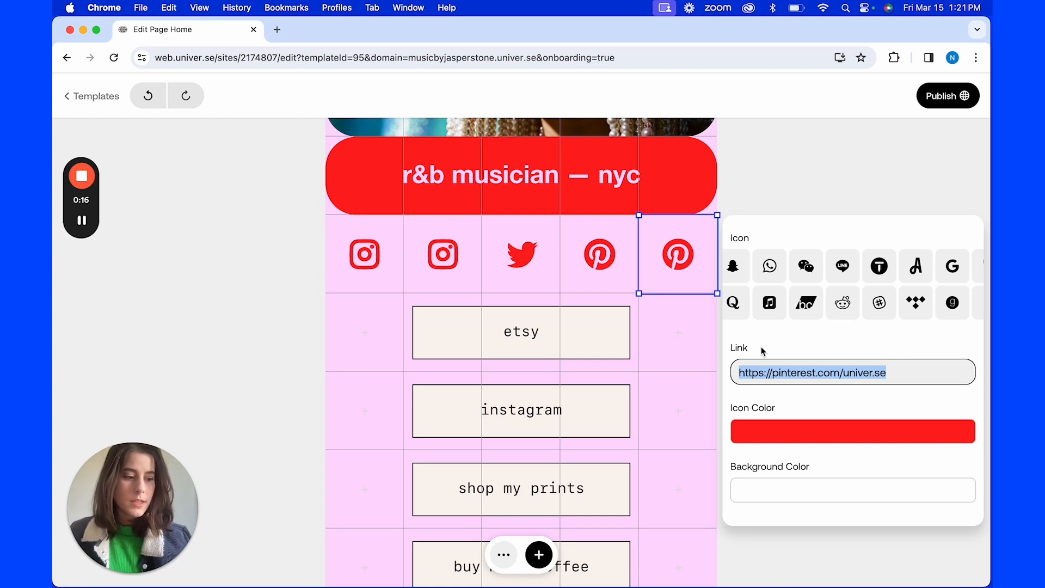
scroll(850, 294, right, 2)
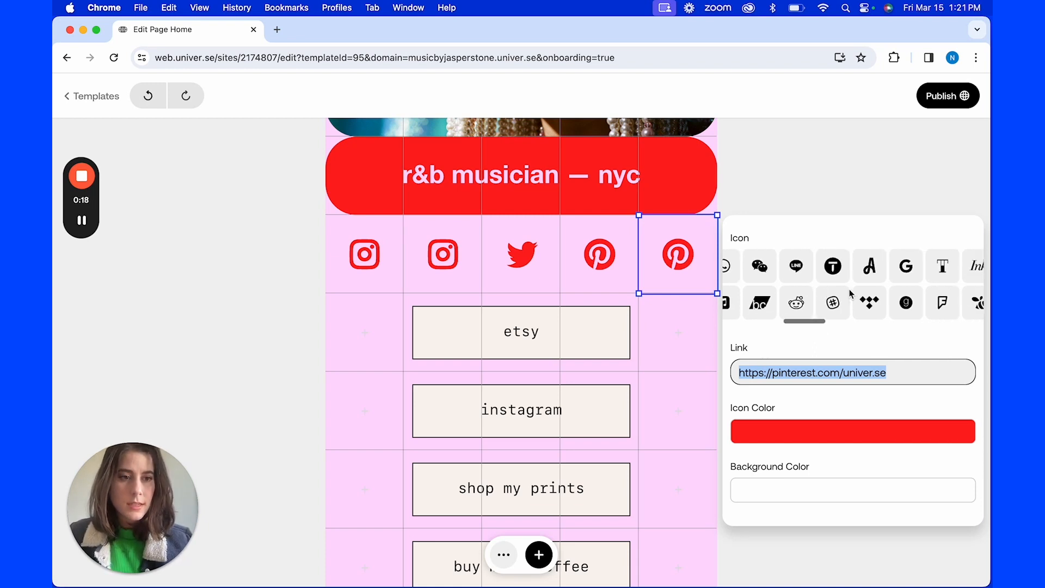
scroll(850, 294, right, 10)
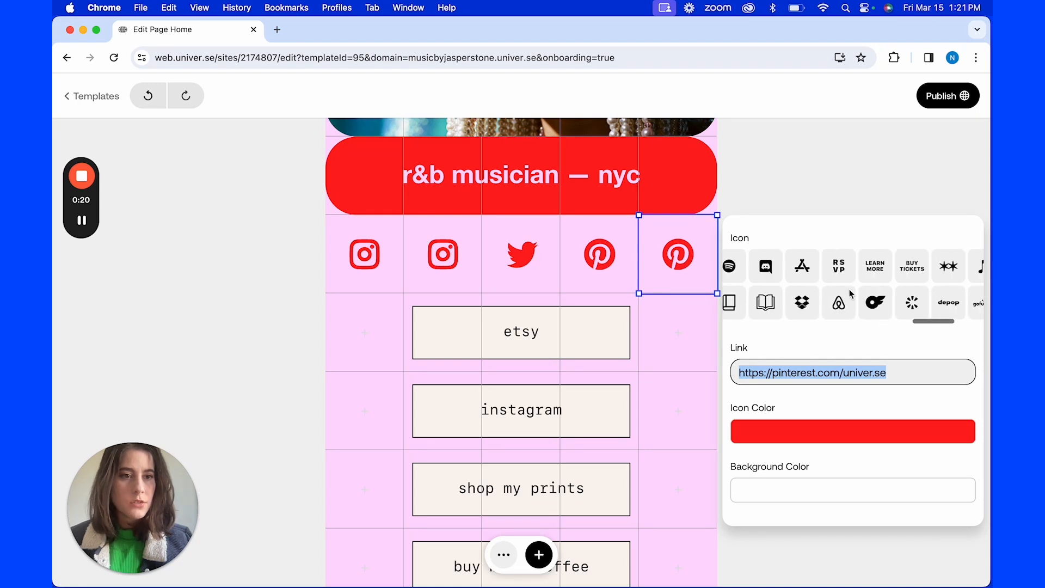
scroll(850, 293, right, 4)
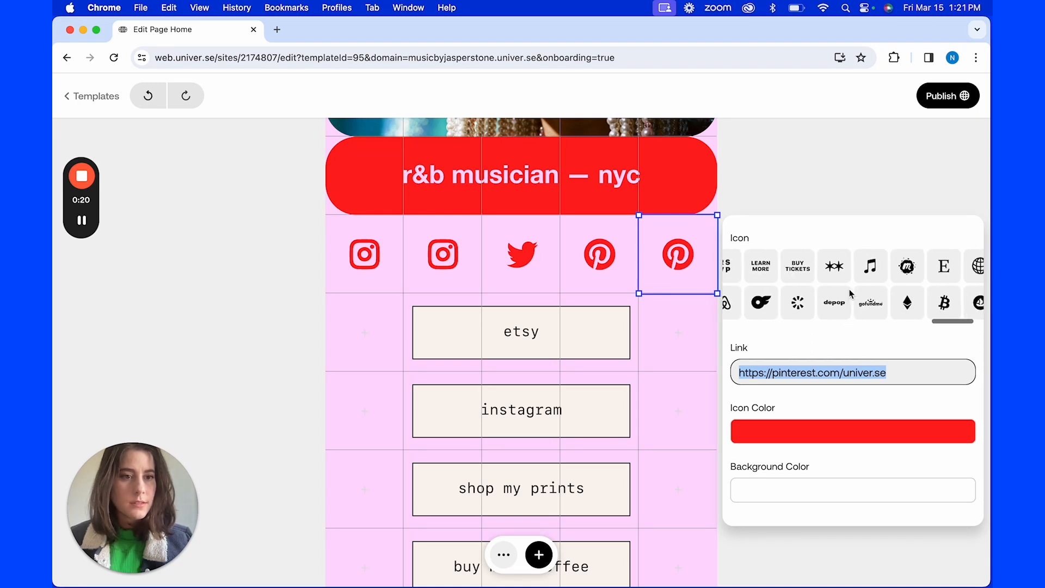
click(868, 269)
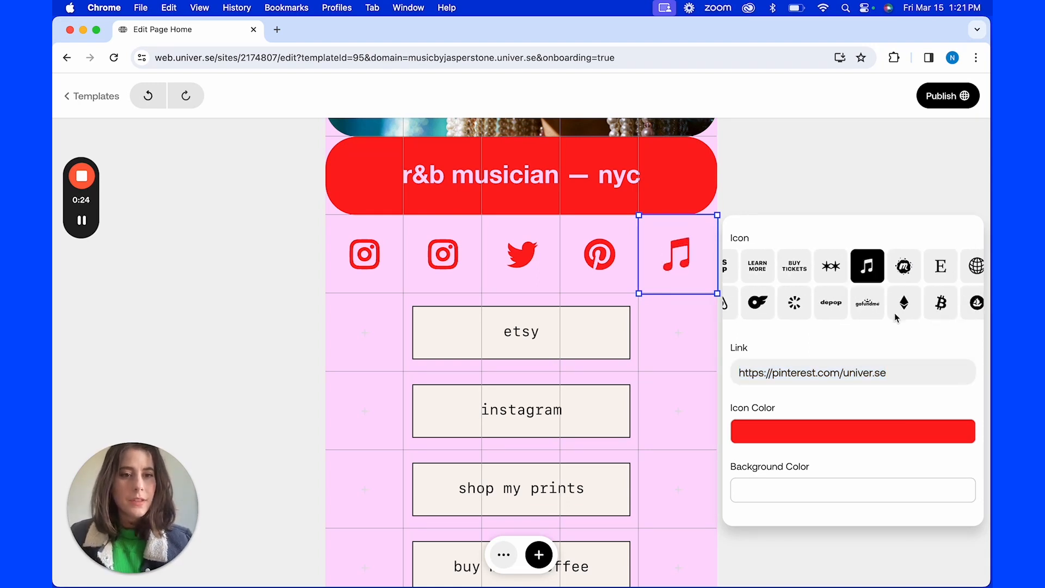
text(a)
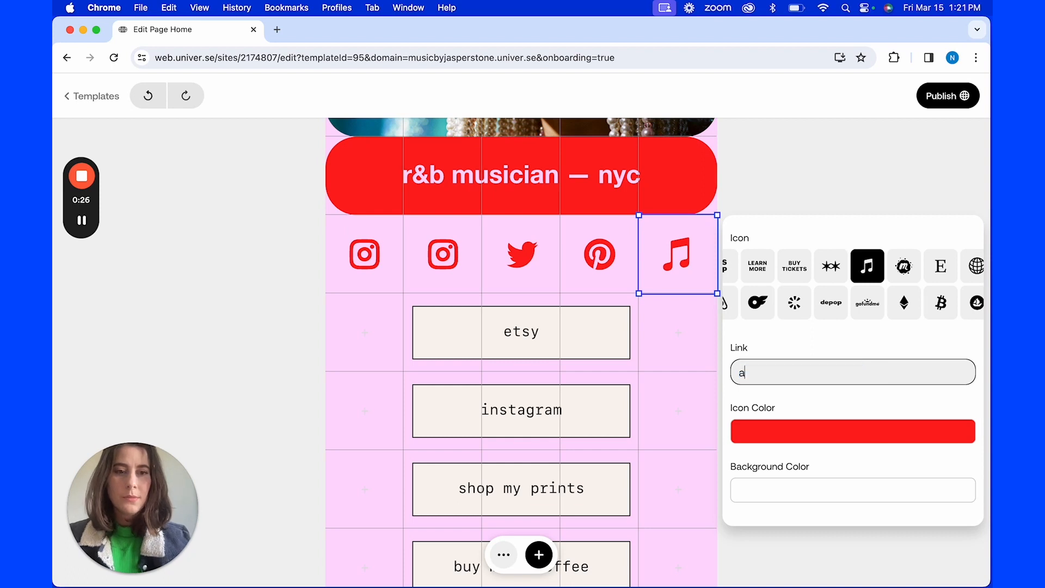
text(pple music link here)
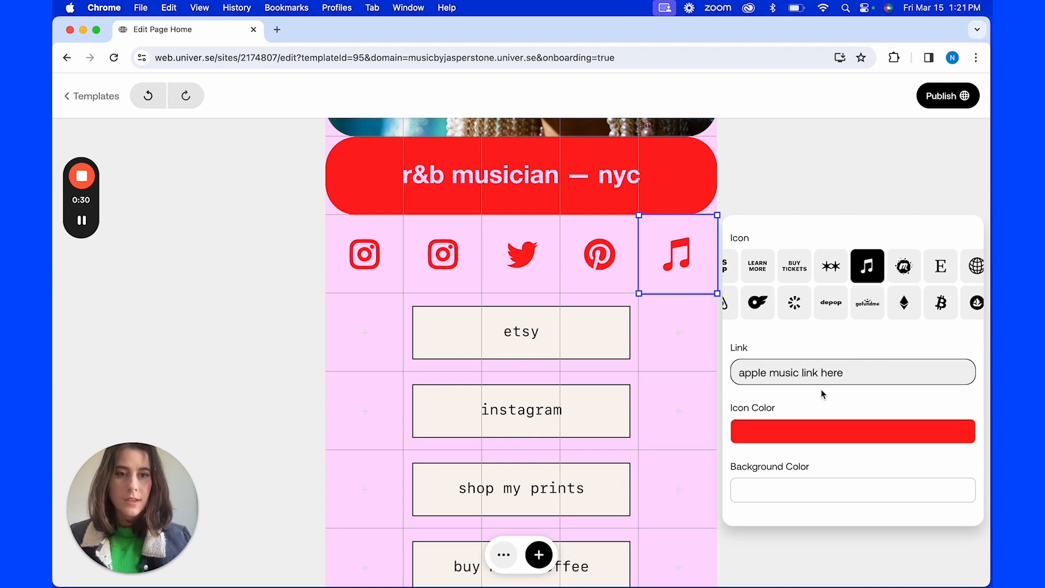
click(695, 364)
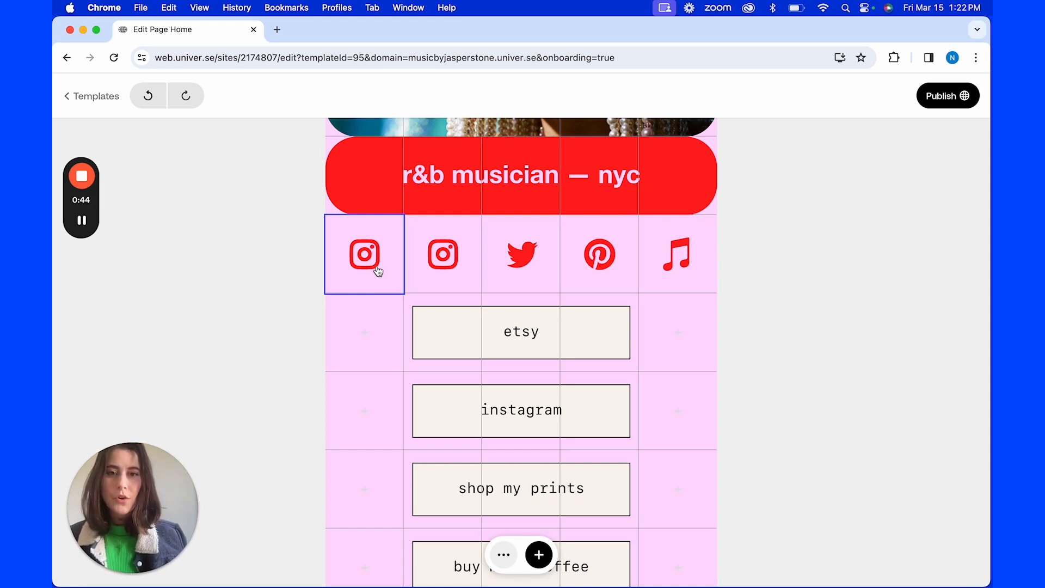
click(626, 255)
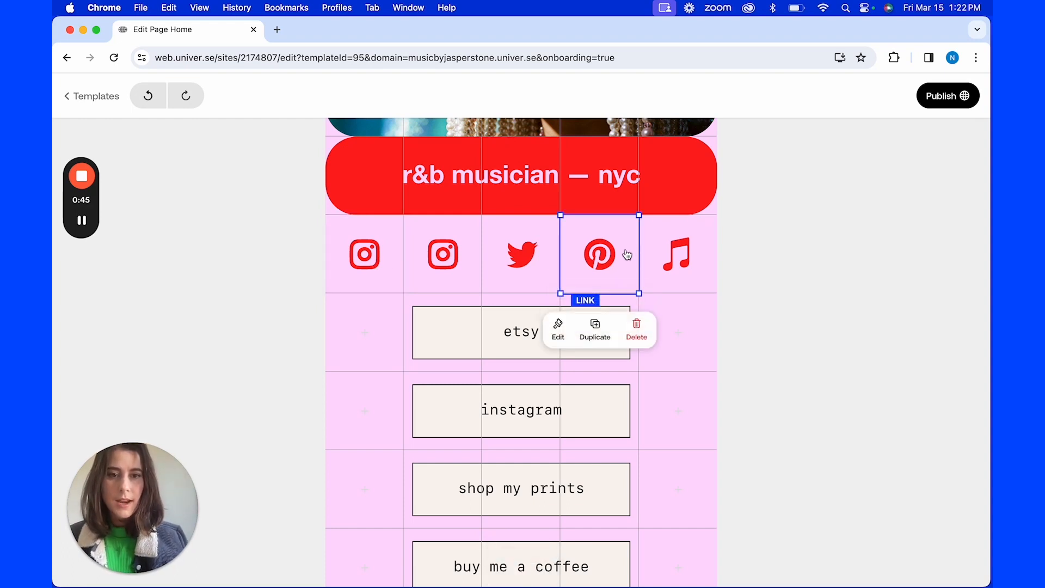
click(558, 338)
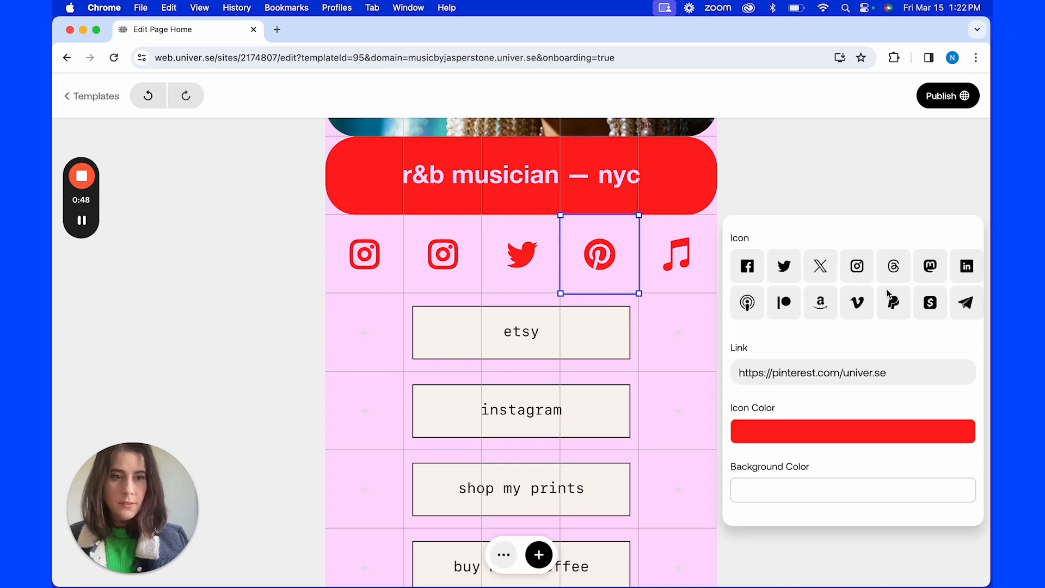
scroll(907, 291, right, 5)
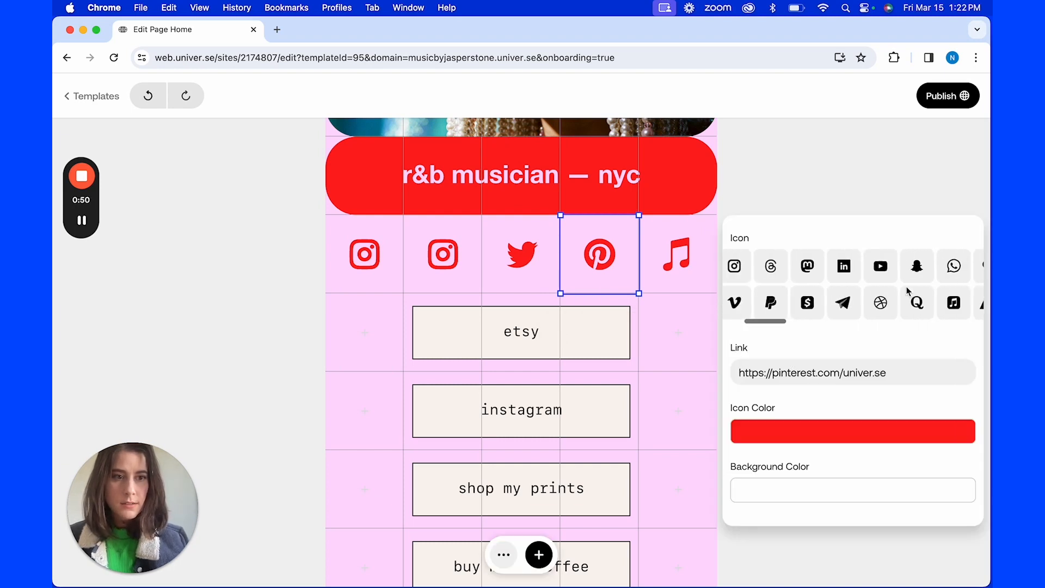
scroll(906, 290, right, 10)
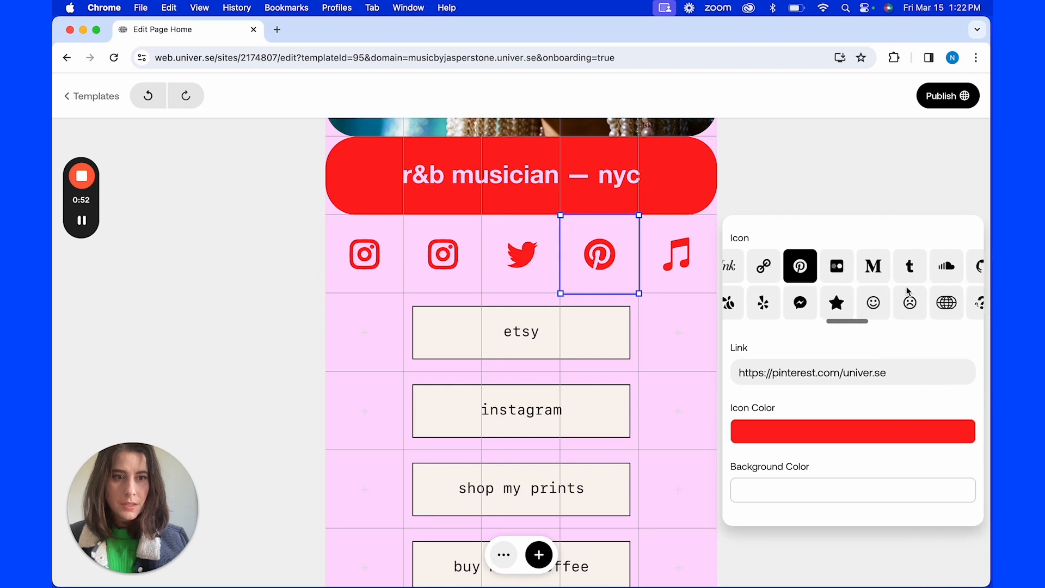
scroll(907, 291, right, 5)
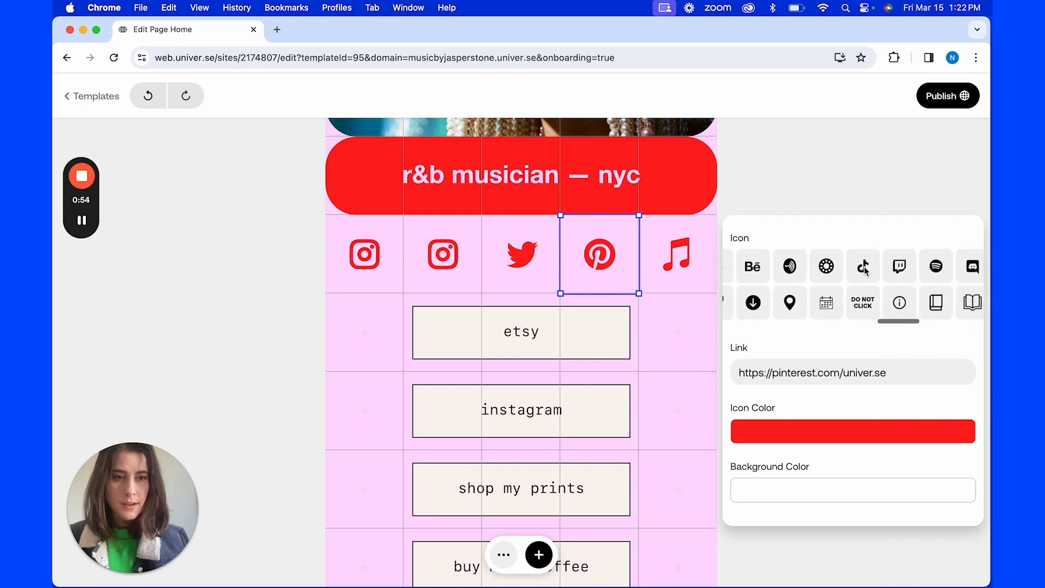
click(863, 267)
drag(893, 372, 775, 370)
text(tikikt)
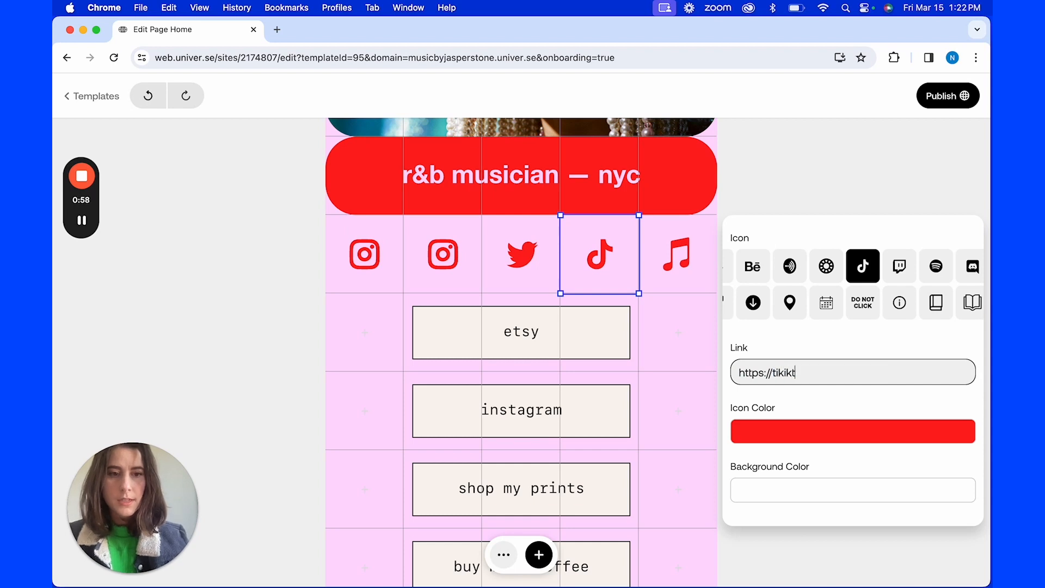
key(BackSpace)
key(BackSpace)
key(BackSpace)
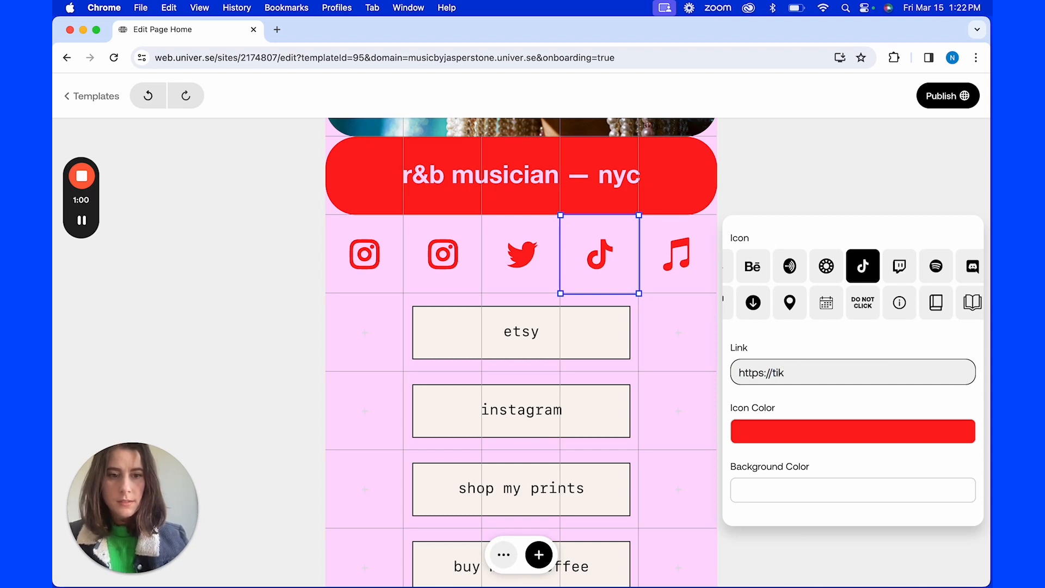
text(tok)
text(k)
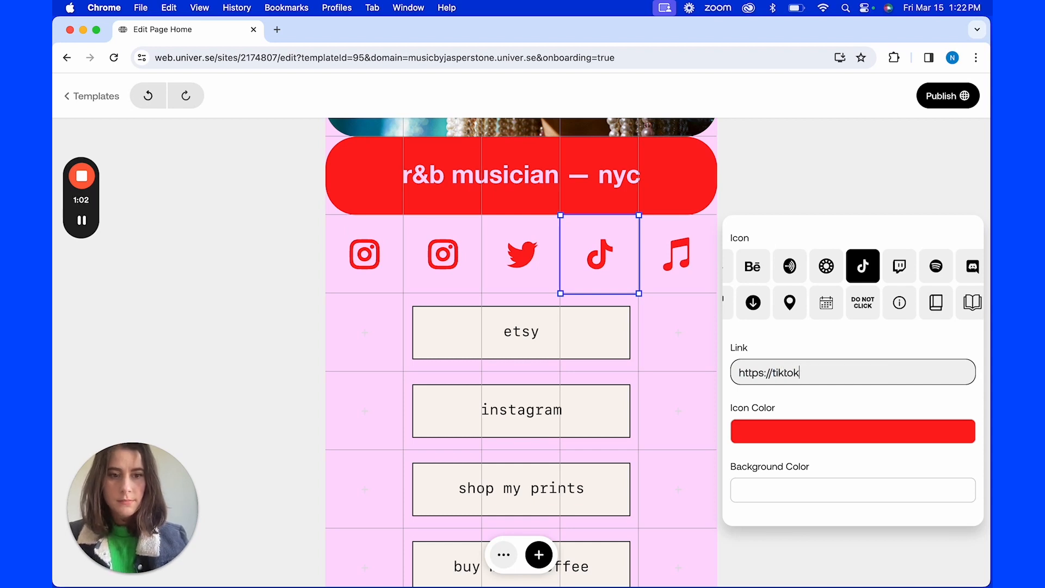
text(.com/@)
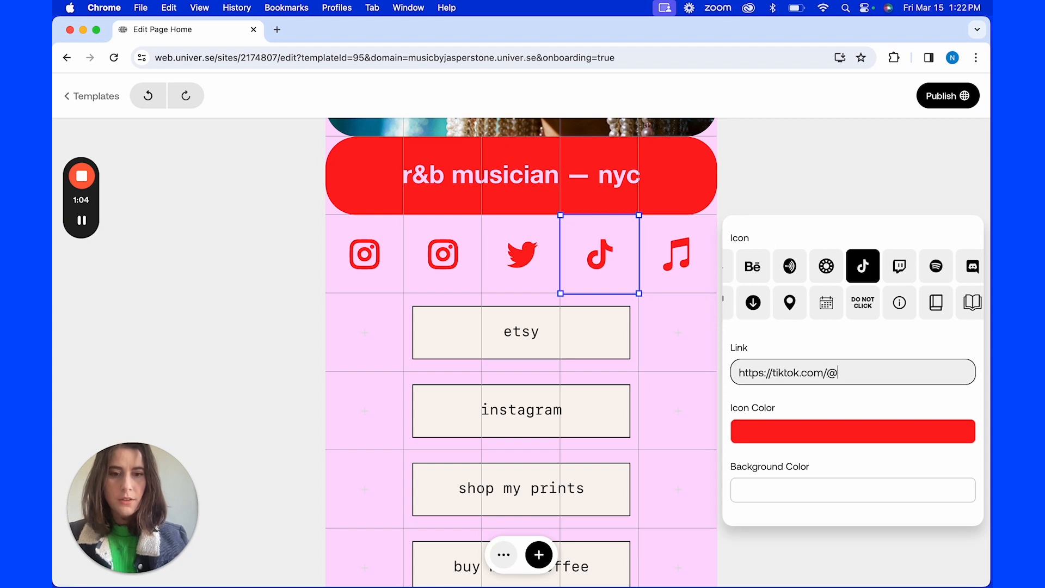
text(xyz)
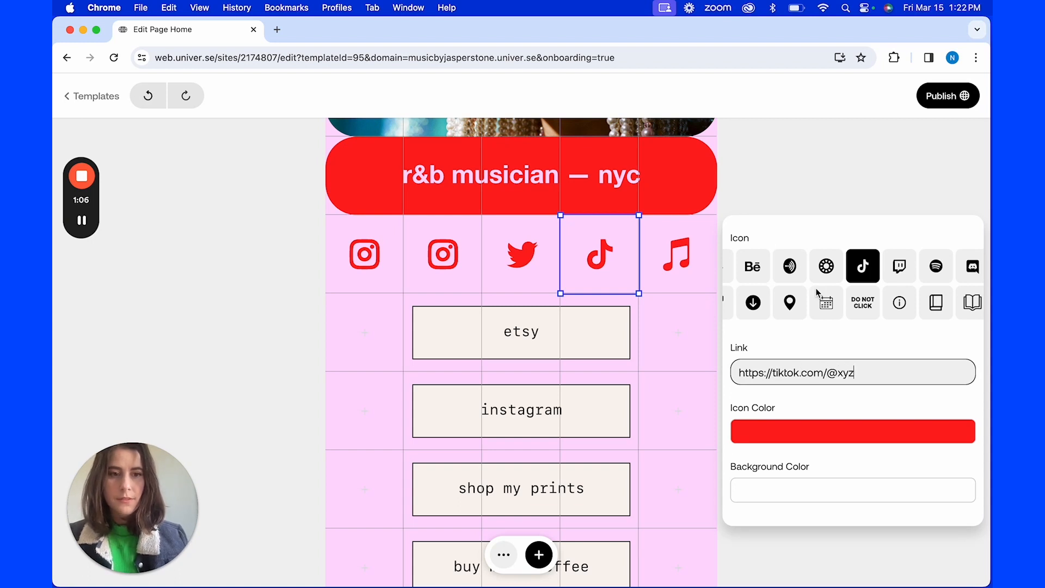
click(818, 187)
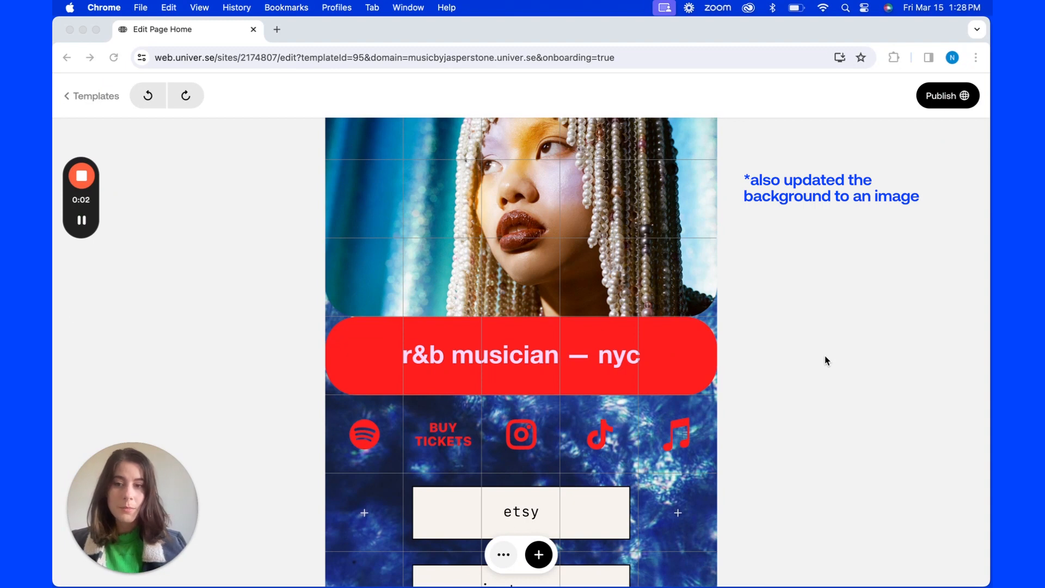
Delete the buy me a coffee and view my portfolio buttons.
scroll(824, 354, down, 4)
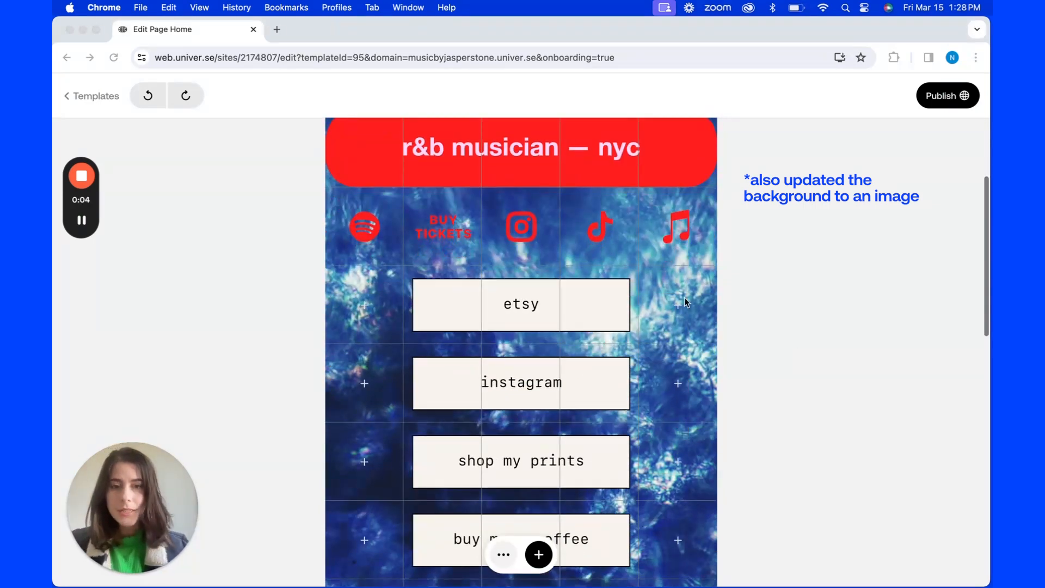
scroll(684, 298, down, 1)
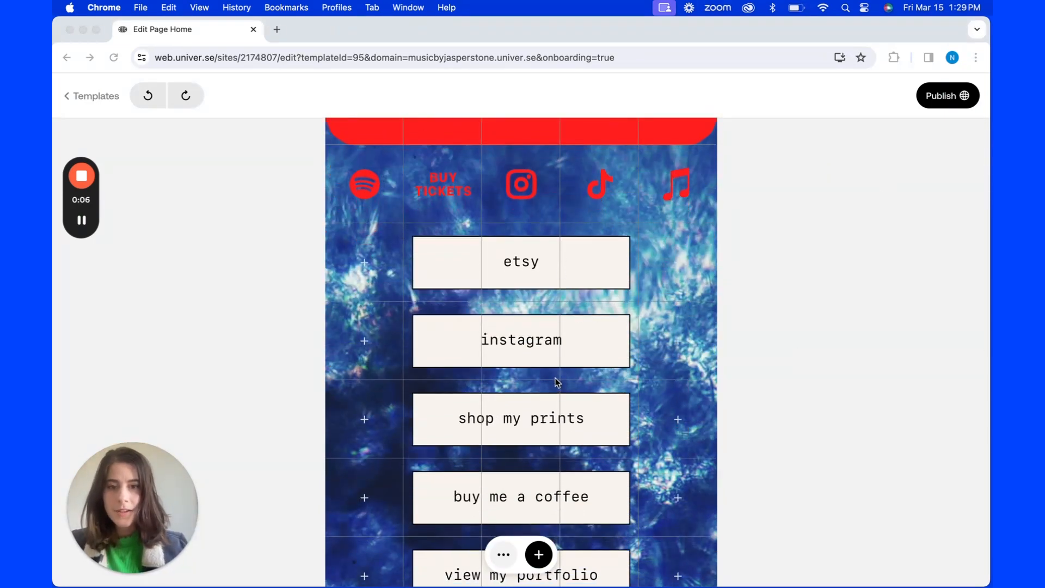
scroll(555, 382, down, 7)
scroll(555, 383, up, 4)
click(585, 352)
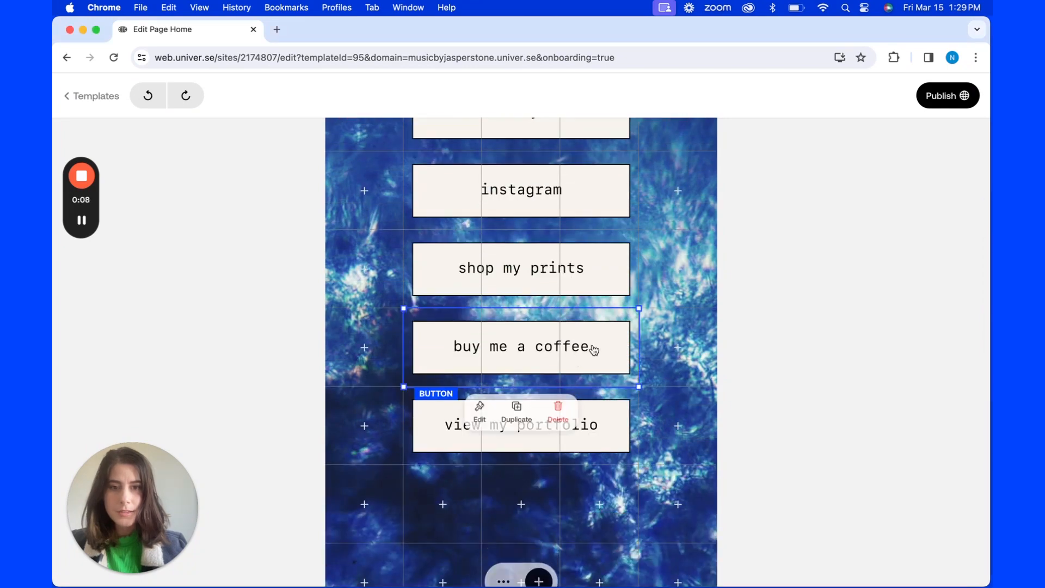
click(558, 423)
click(577, 438)
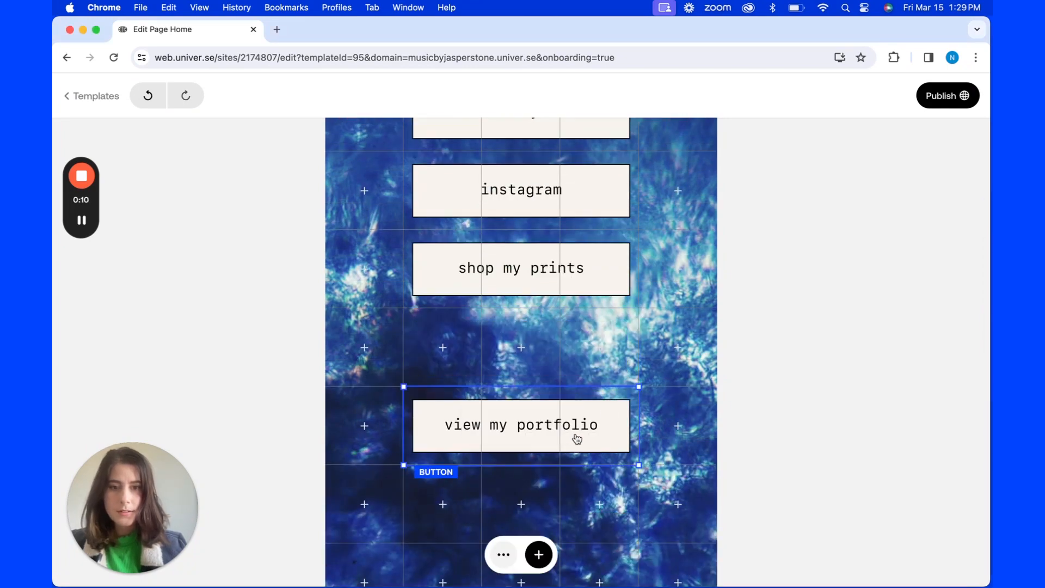
click(557, 507)
Stretch the etsy and instagram buttons out to both grid edges.
scroll(555, 471, up, 5)
click(593, 387)
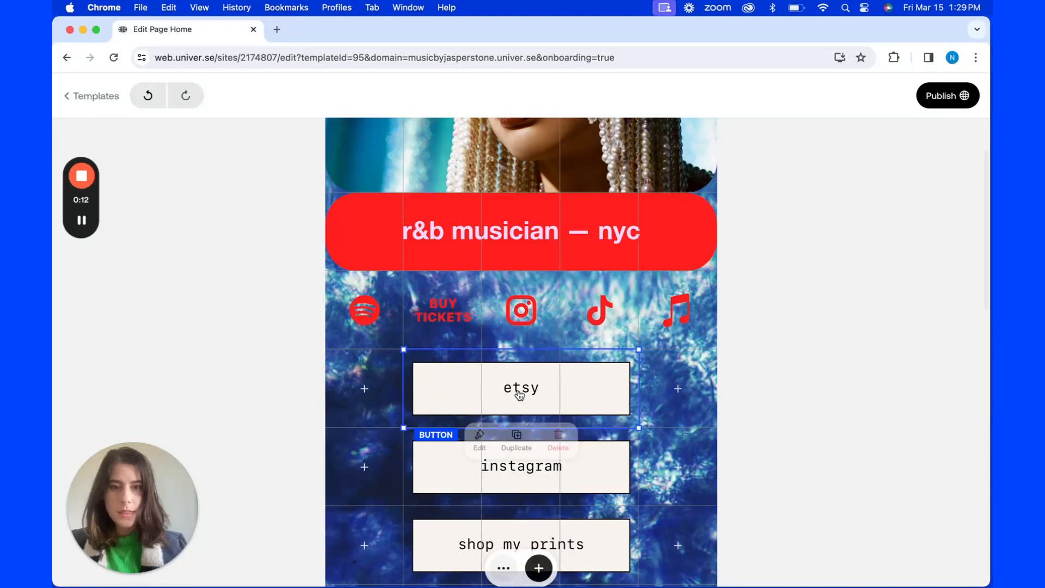
drag(641, 354, 714, 353)
drag(404, 350, 327, 352)
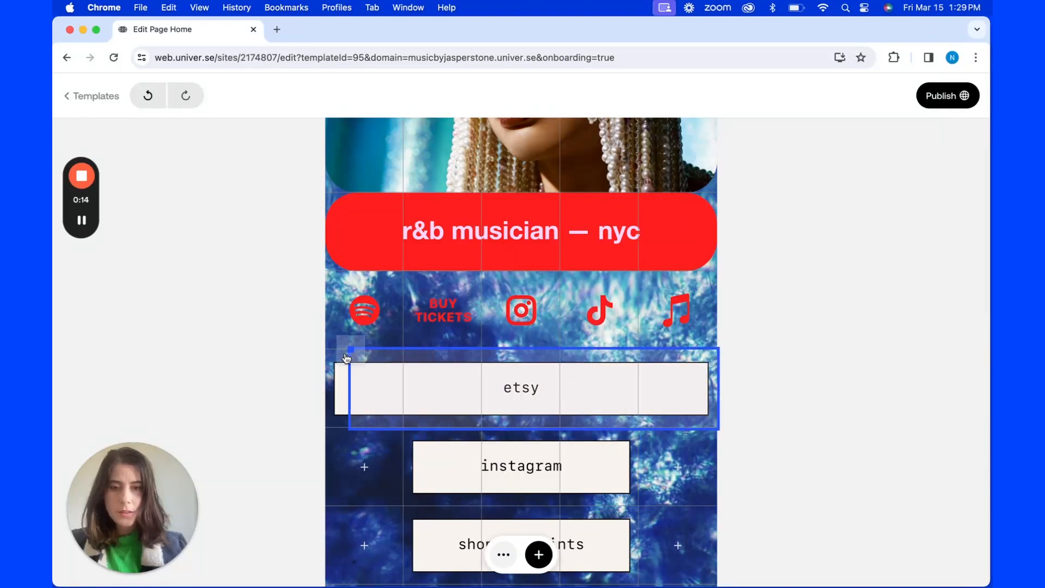
click(421, 454)
drag(404, 427, 325, 428)
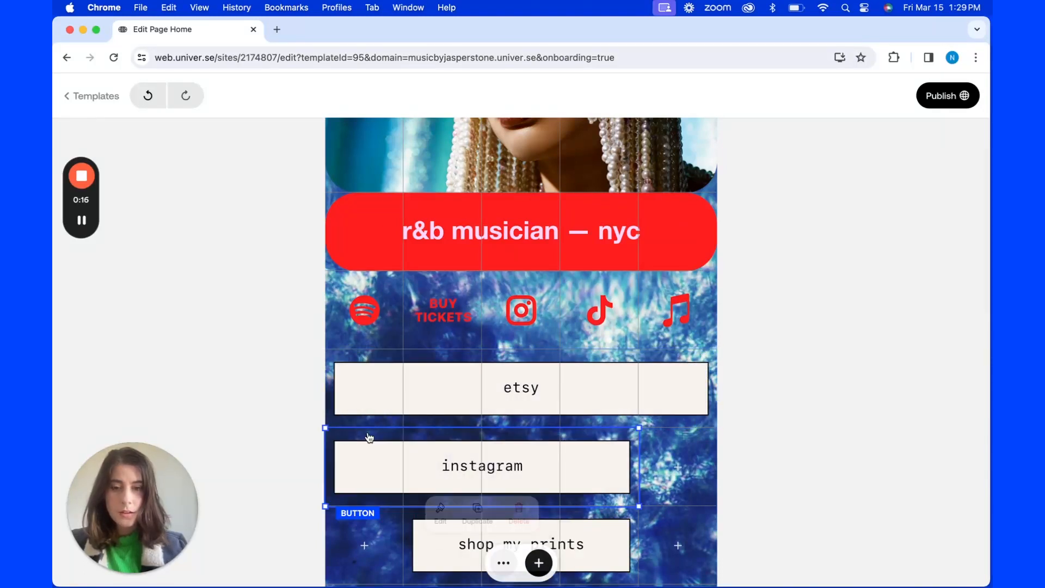
drag(638, 428, 715, 428)
Stretch the shop my prints button to full width as well.
scroll(680, 446, down, 2)
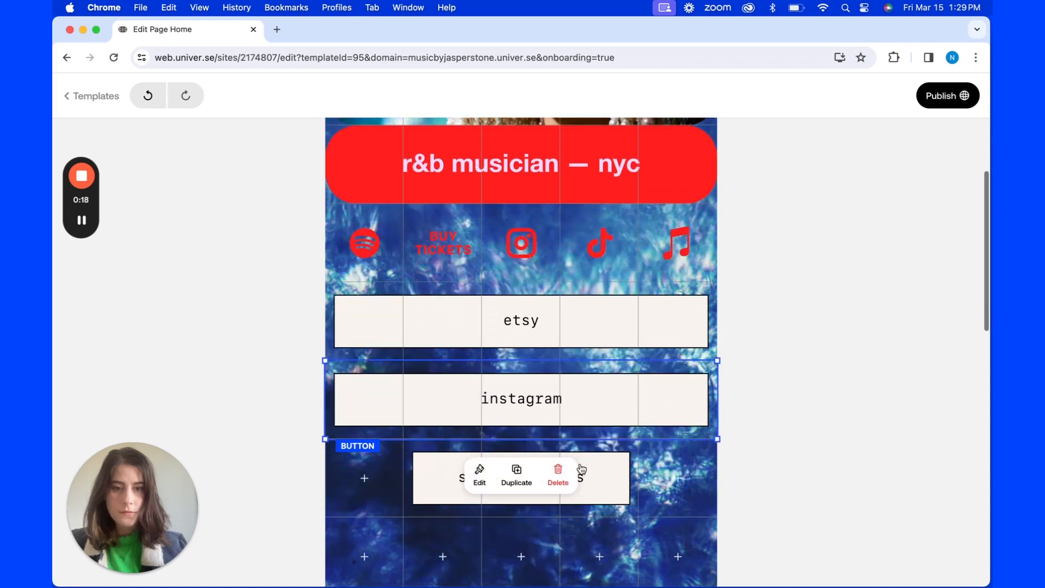
click(631, 461)
click(637, 443)
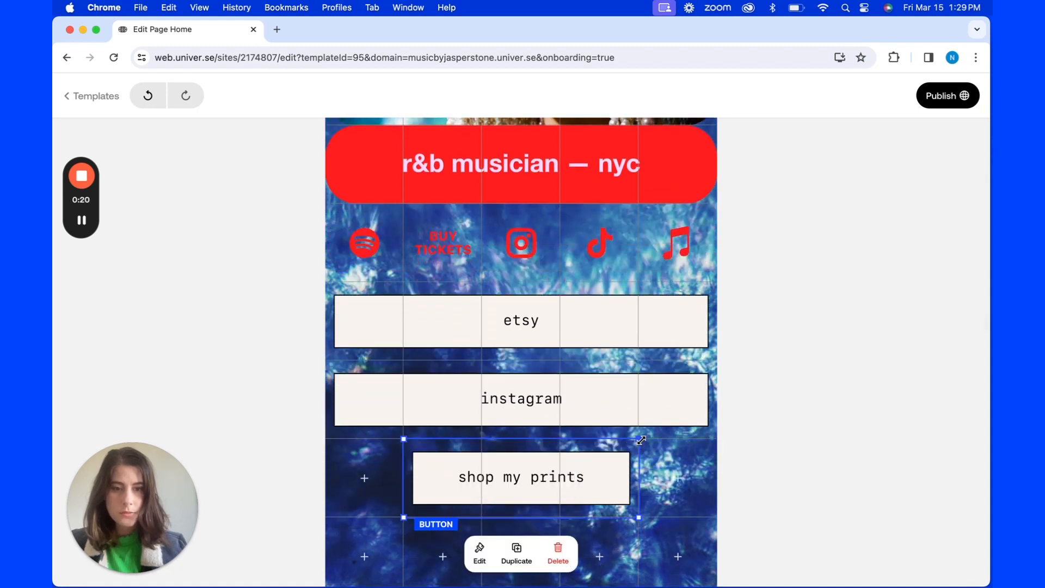
drag(638, 442, 697, 446)
drag(404, 440, 347, 438)
scroll(381, 430, up, 2)
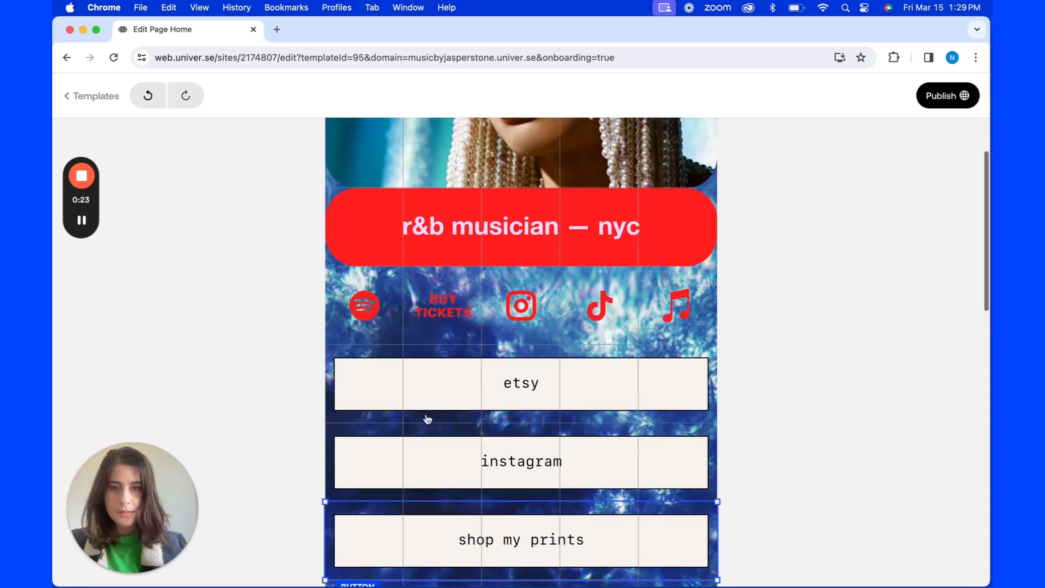
click(559, 373)
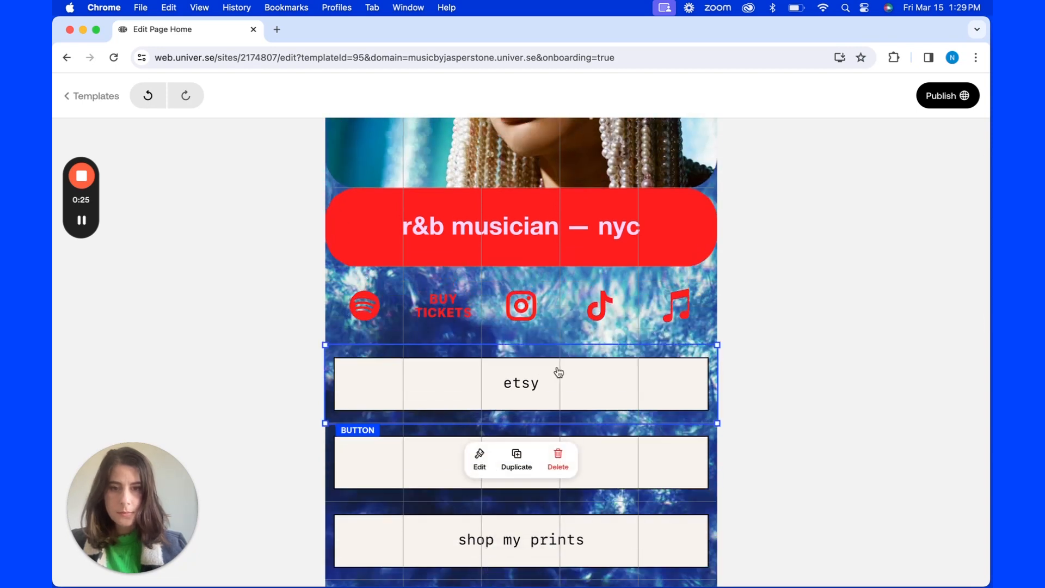
Give the etsy button the link 'url here' and the label '🌹 upcoming shows 🌹'.
click(478, 464)
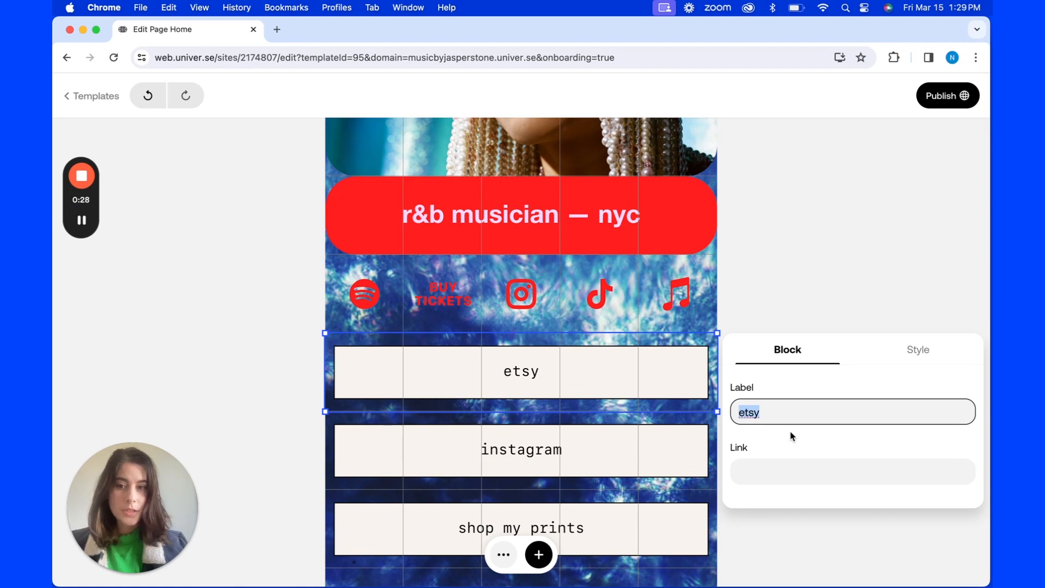
drag(778, 412, 732, 415)
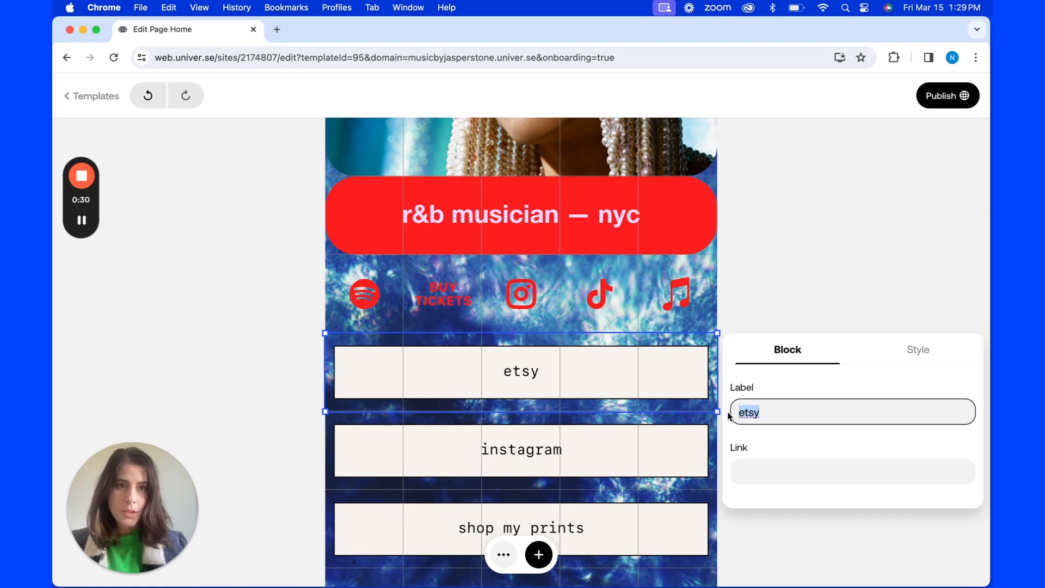
click(791, 466)
text(url here)
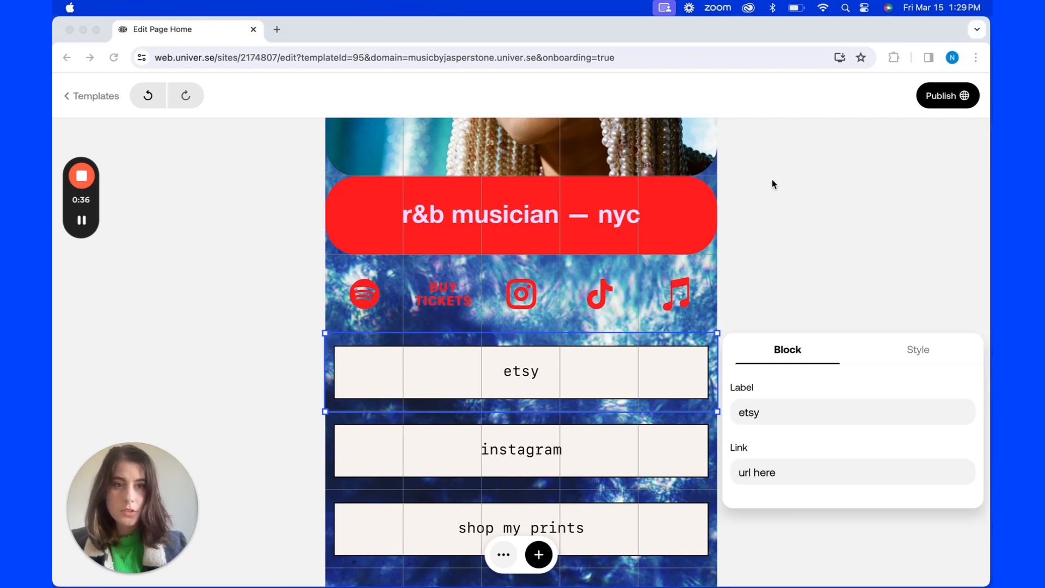
click(806, 412)
click(790, 407)
drag(790, 407, 737, 402)
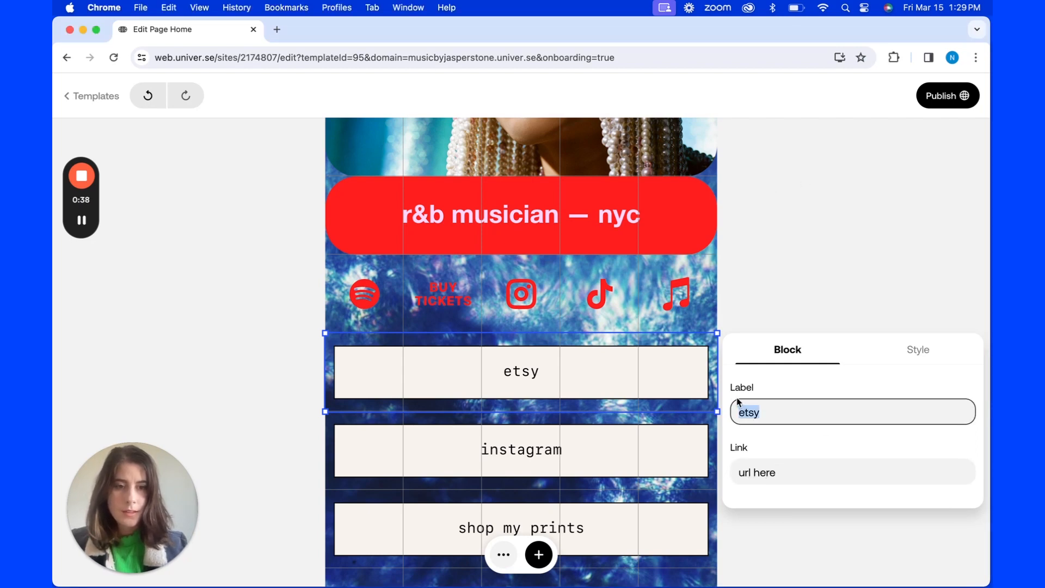
text(🌹 upcoming shows 🌹)
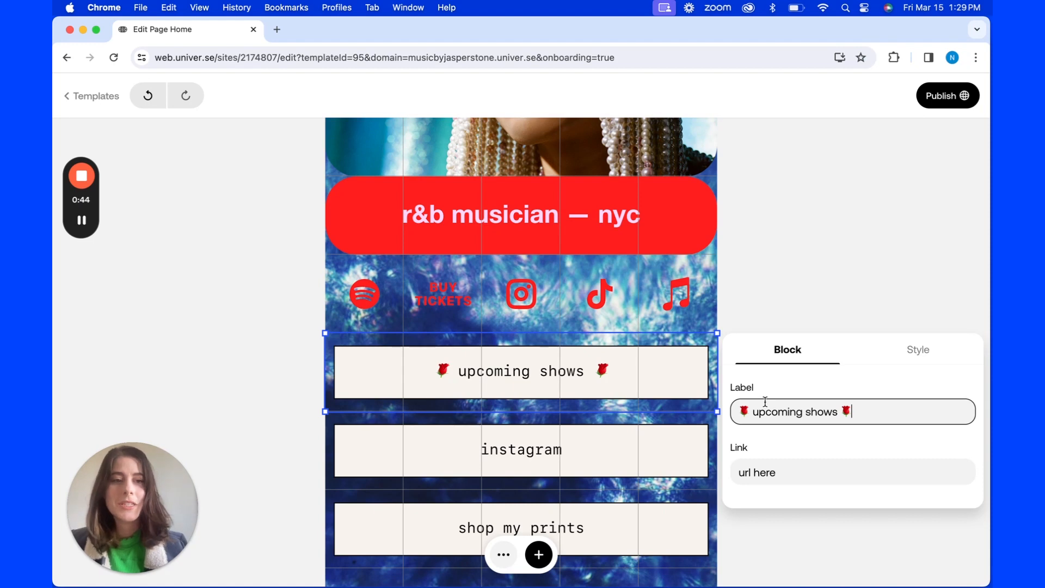
click(918, 353)
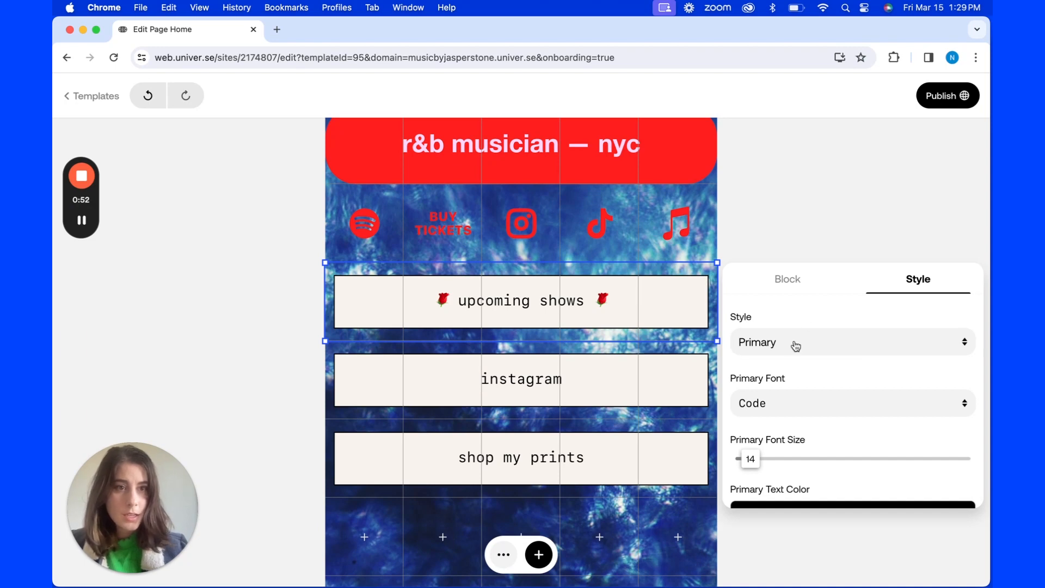
Set the button text colour to ff2020.
scroll(800, 441, down, 1)
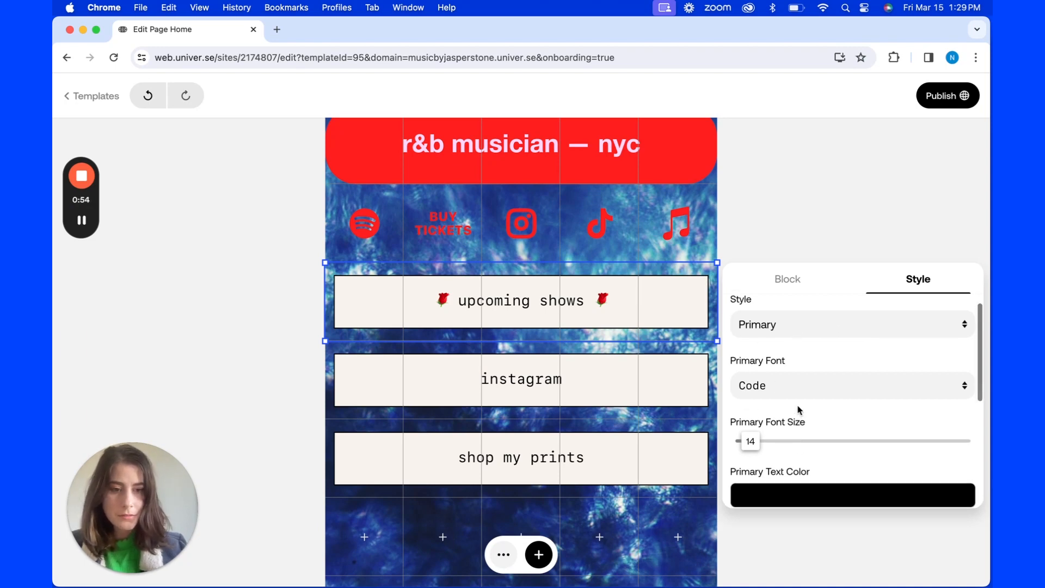
scroll(789, 436, down, 1)
click(770, 473)
scroll(770, 473, down, 5)
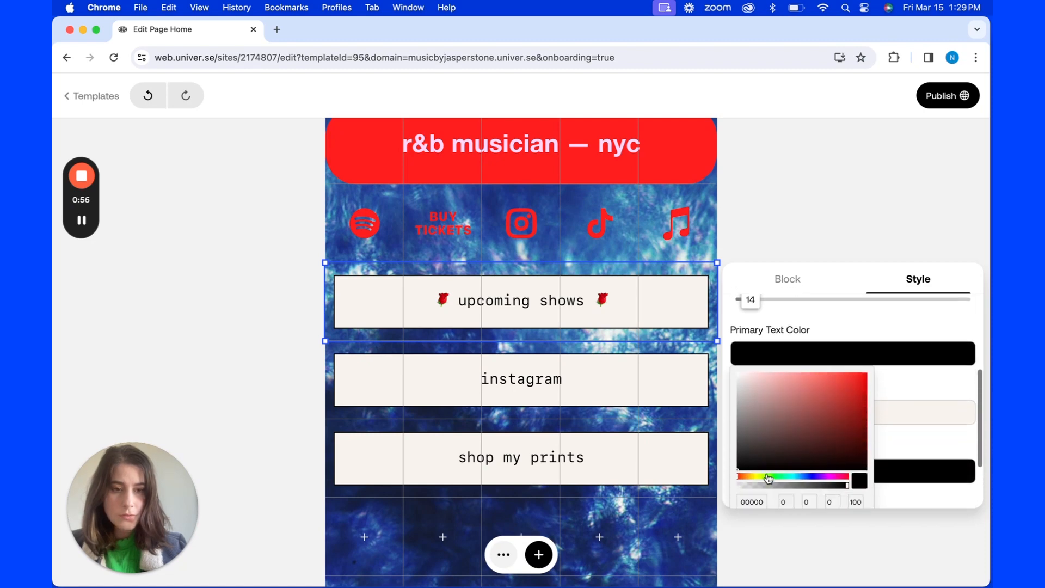
click(754, 458)
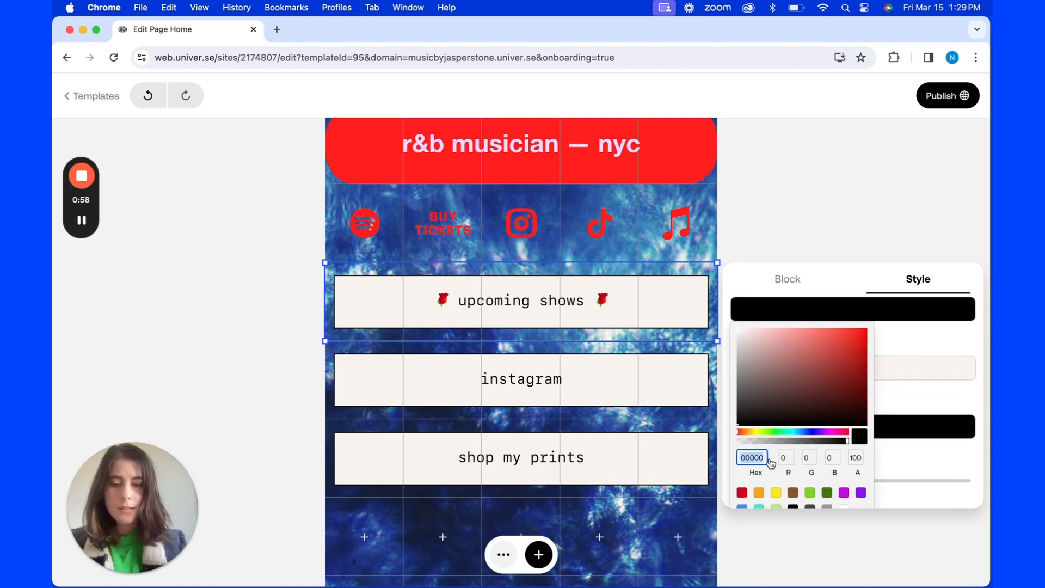
text(ff)
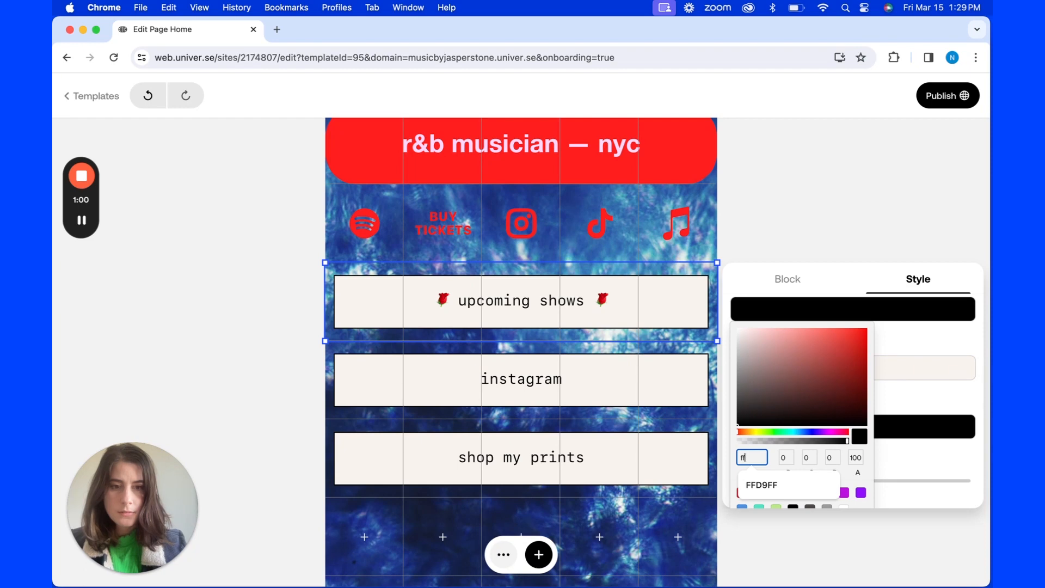
text(2020)
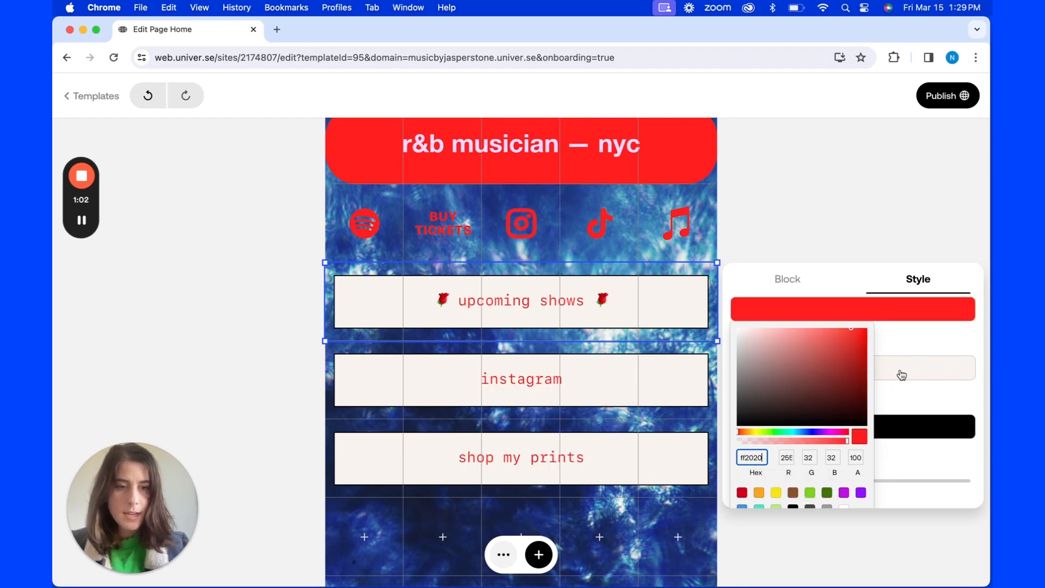
click(905, 352)
Change the button background colour from F9F4EE to pale pink ffd9ff.
scroll(876, 355, down, 1)
click(873, 357)
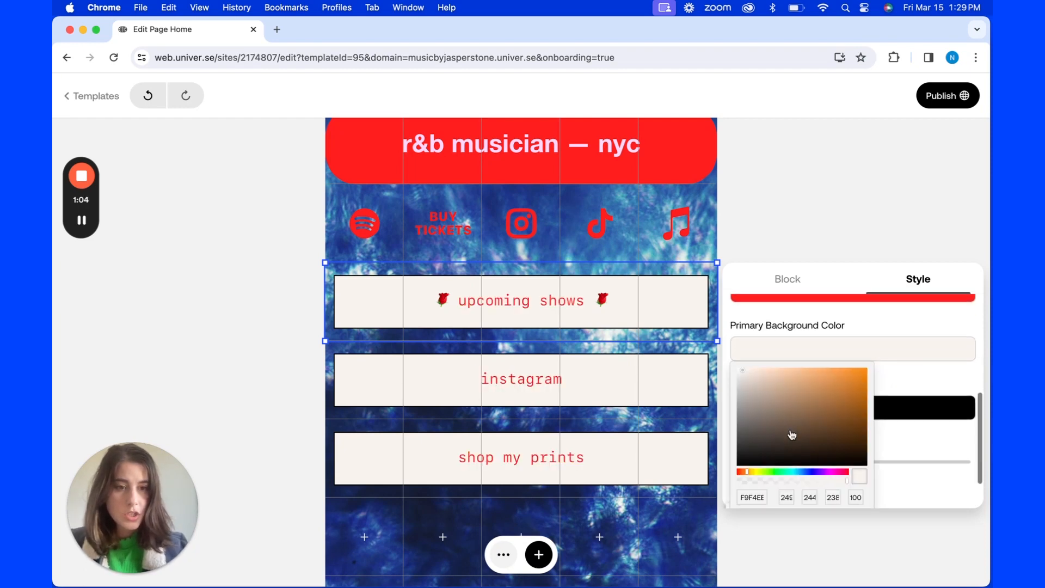
scroll(800, 413, down, 2)
drag(741, 446, 764, 448)
key(BackSpace)
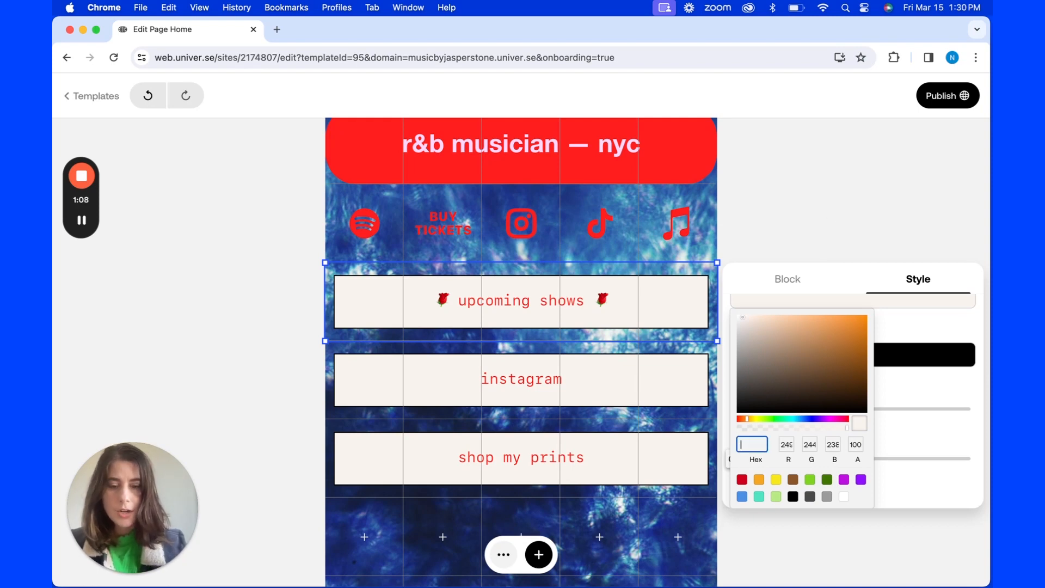
text(ffd)
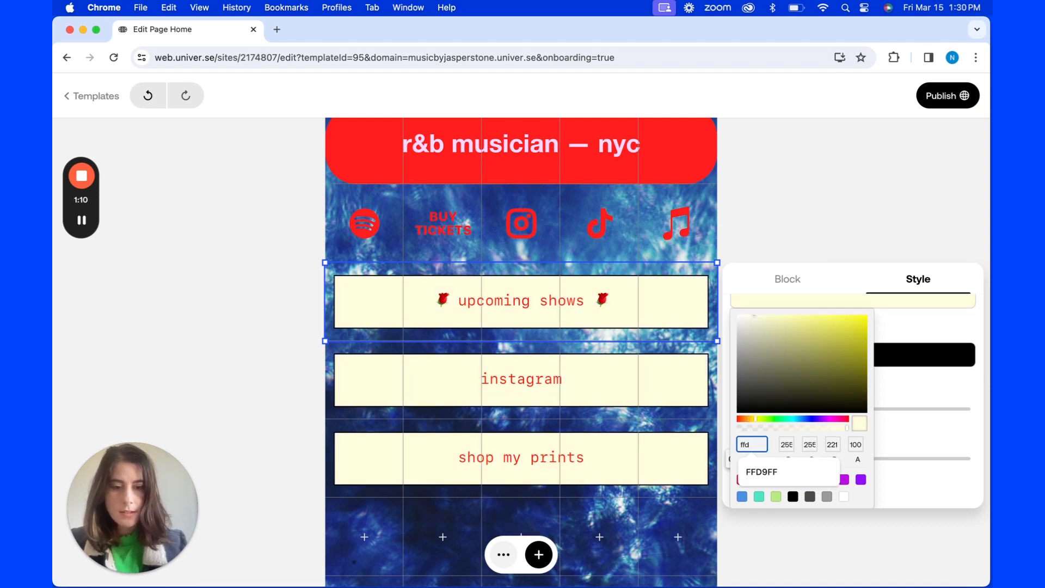
text(9ff)
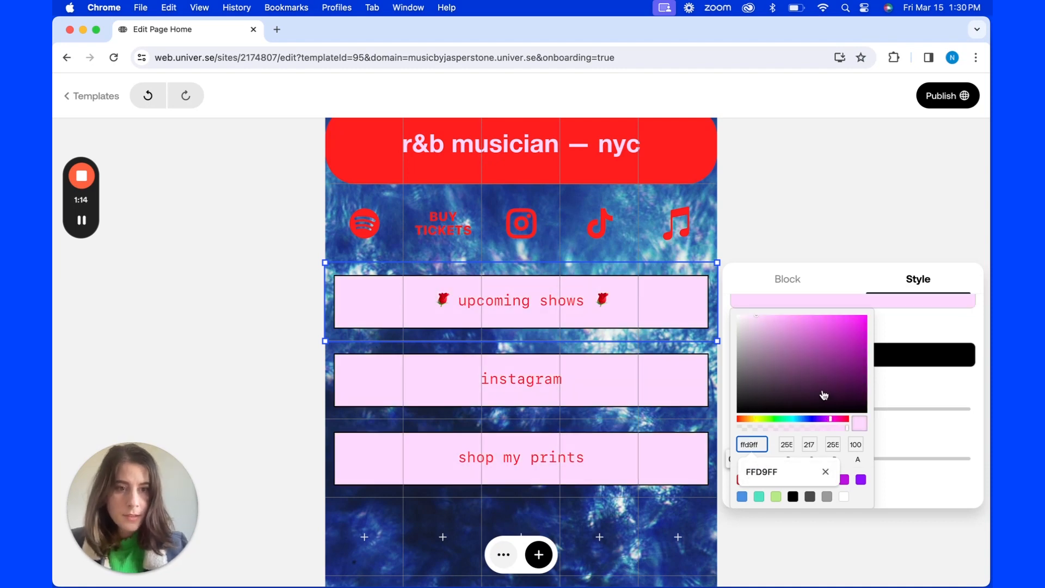
click(919, 329)
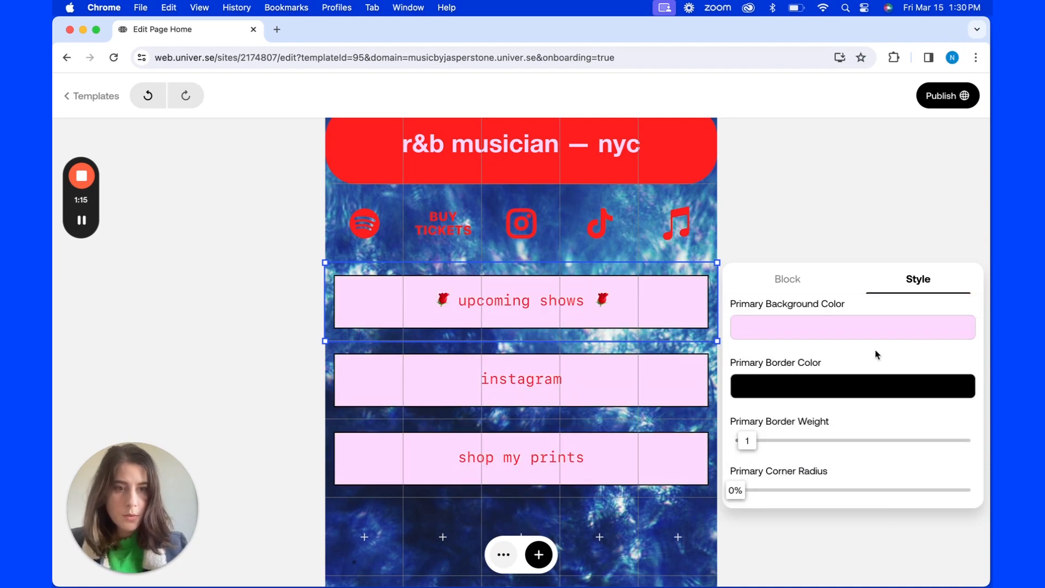
Make the button borders ff2020 red with weight 2.
click(851, 386)
scroll(817, 440, down, 2)
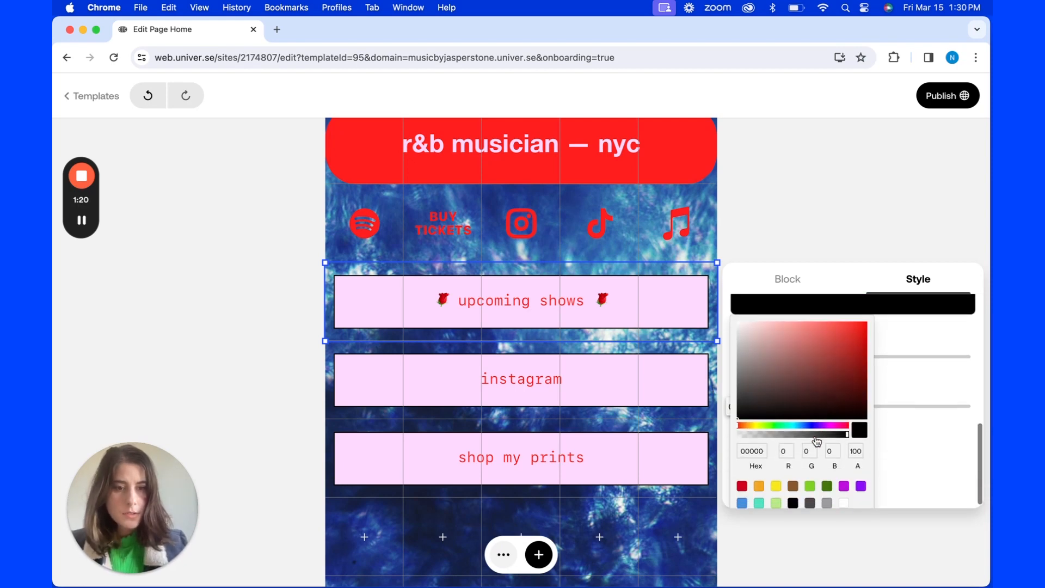
click(751, 451)
text(ff)
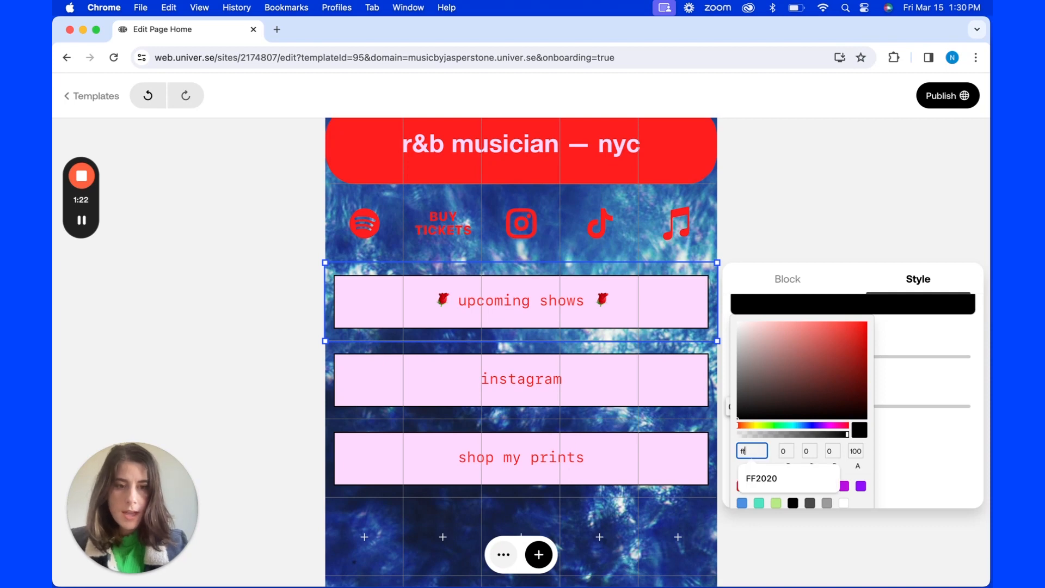
text(2020)
click(937, 393)
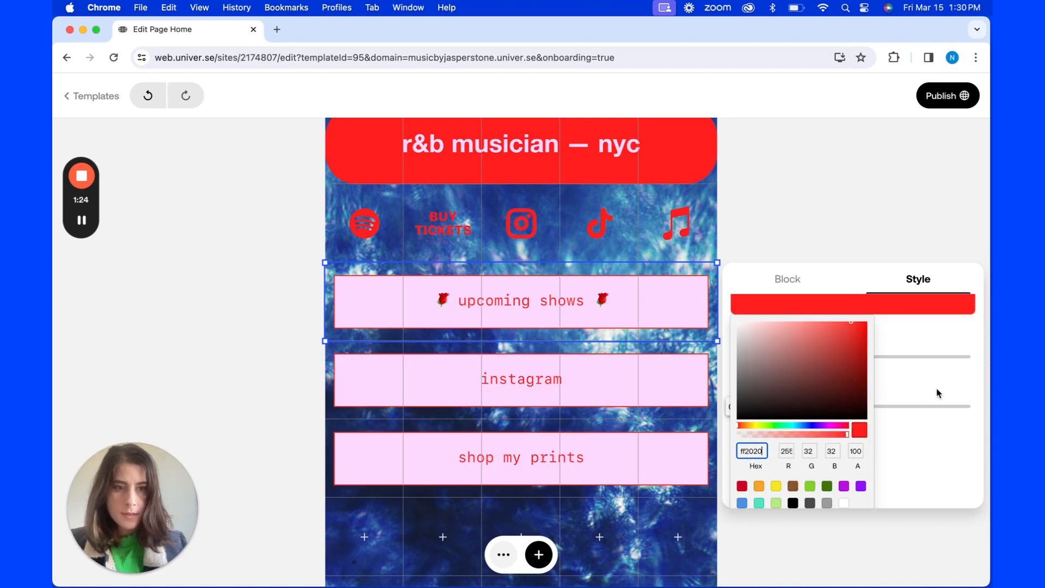
drag(748, 441, 755, 441)
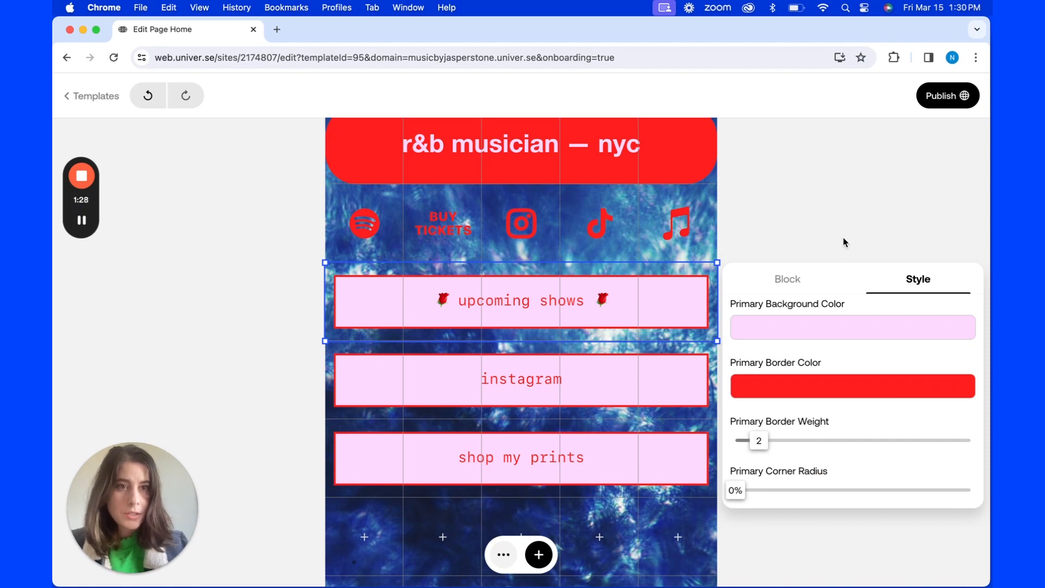
Switch the button font from Code to Helvetica.
scroll(810, 335, up, 3)
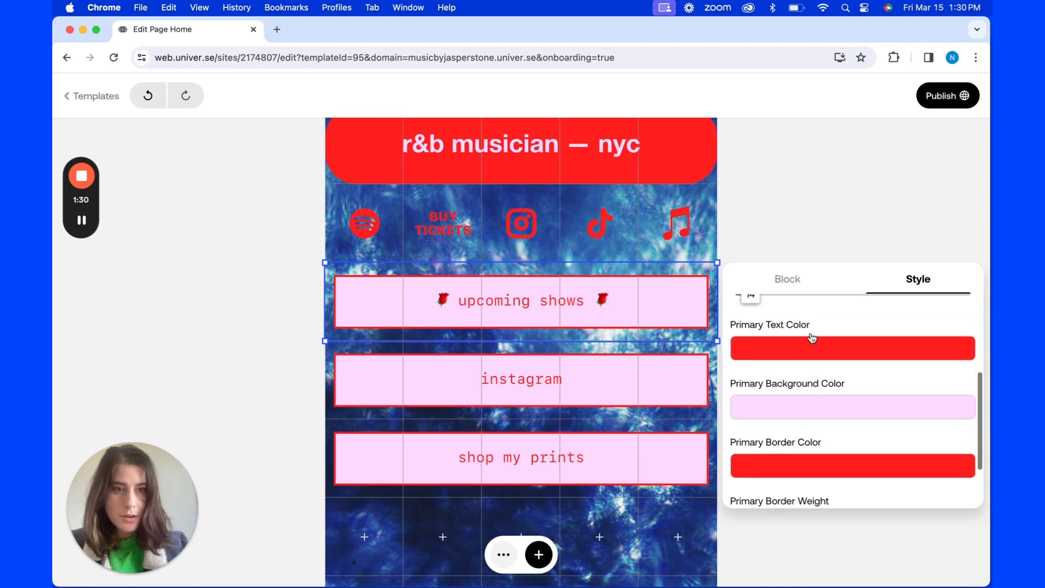
scroll(811, 336, up, 2)
click(809, 340)
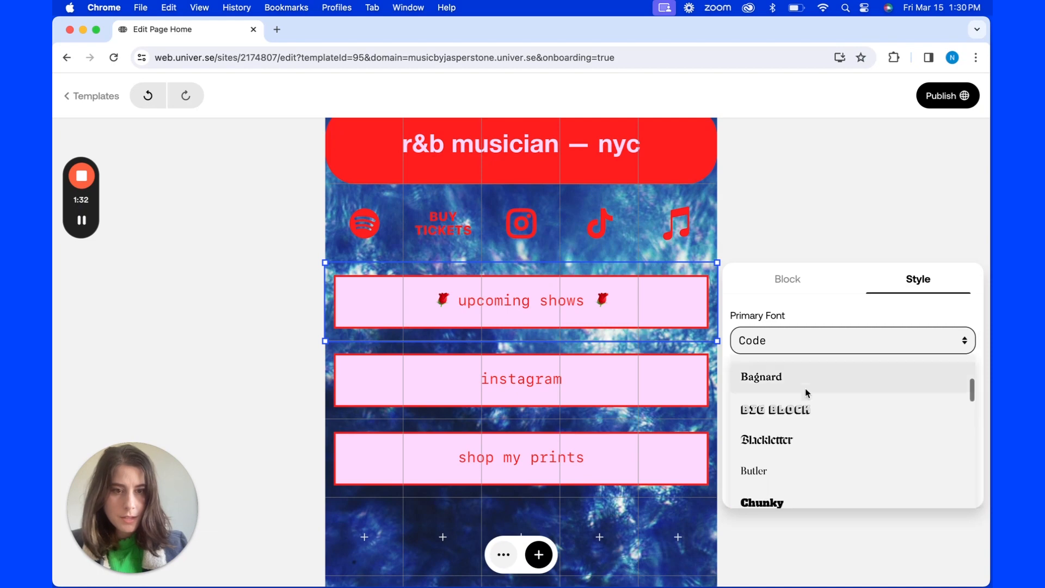
scroll(806, 403, down, 5)
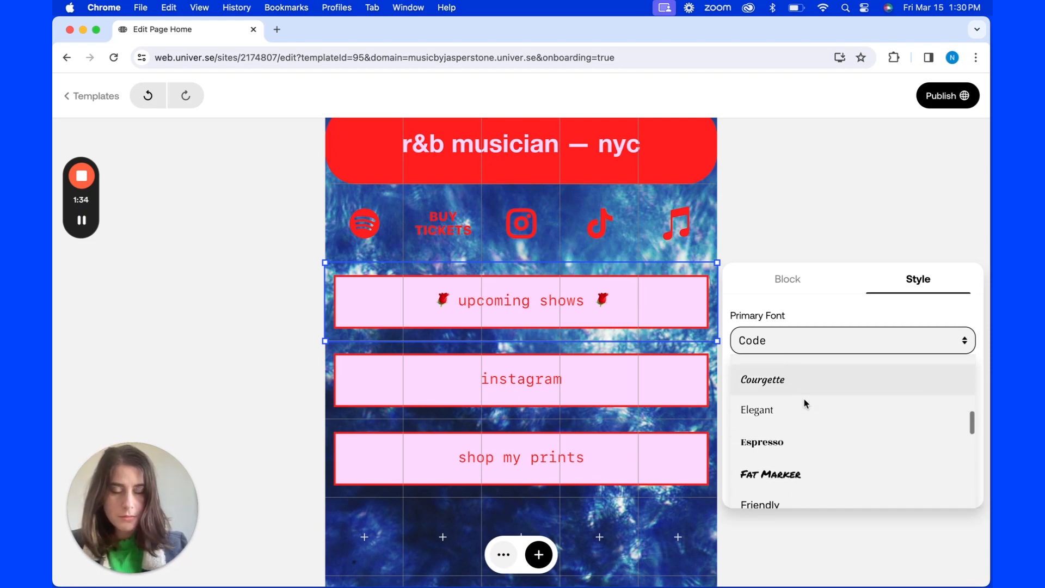
scroll(805, 403, down, 5)
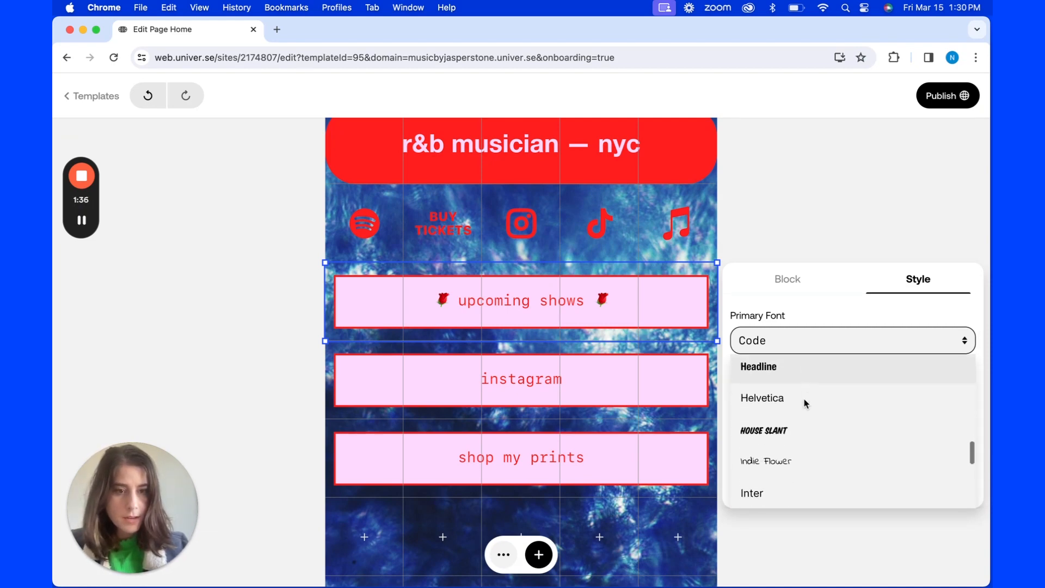
click(805, 404)
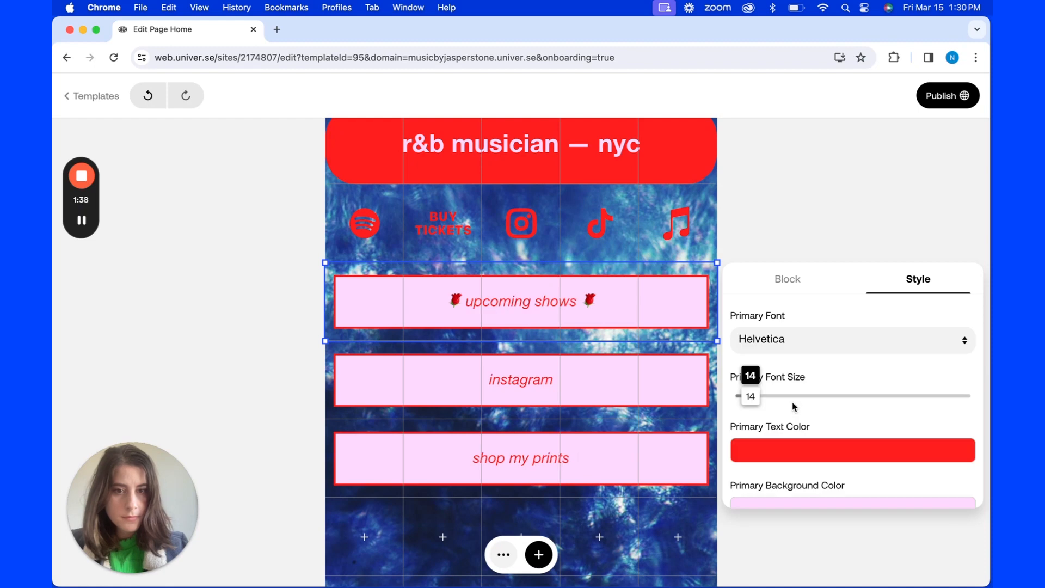
scroll(817, 357, down, 1)
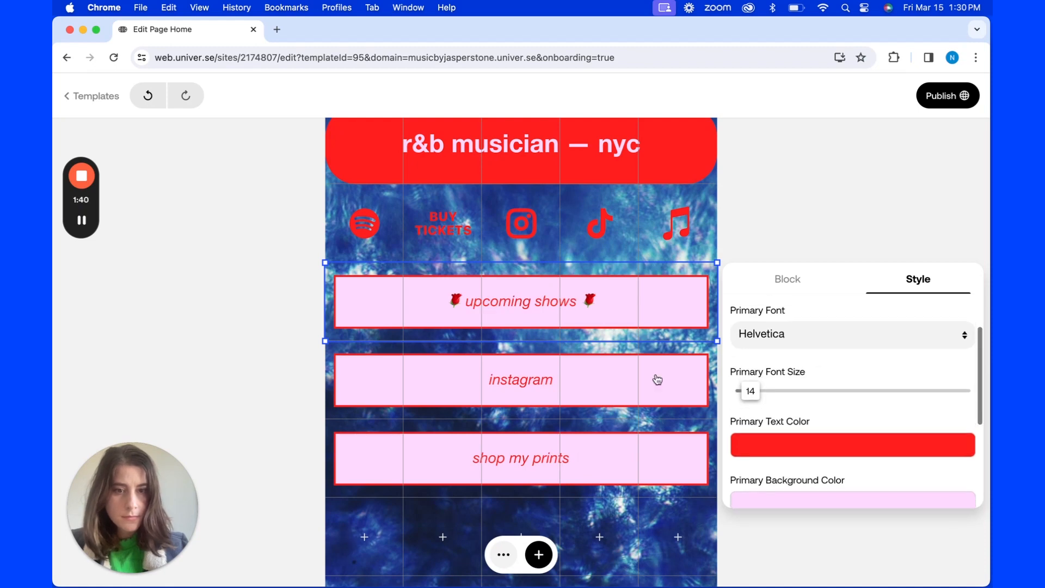
click(566, 390)
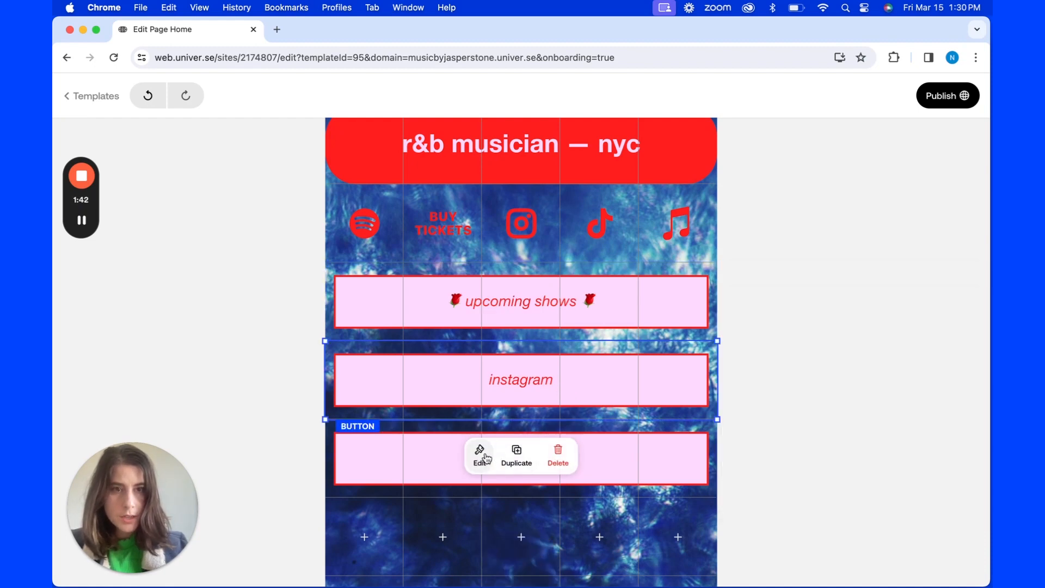
Replace the instagram button's label with '🌹 latest single 🌹'.
click(480, 455)
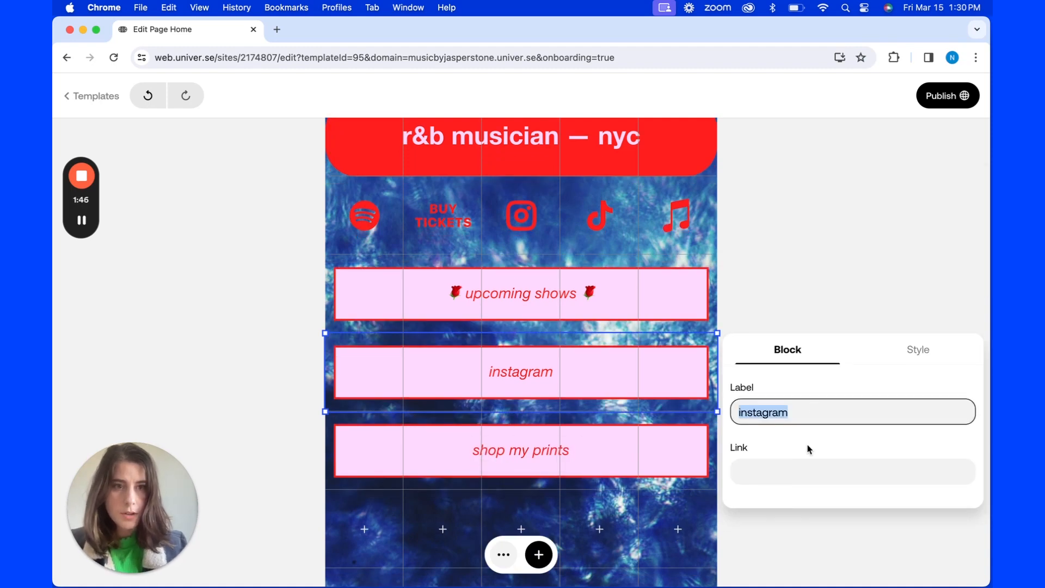
click(862, 175)
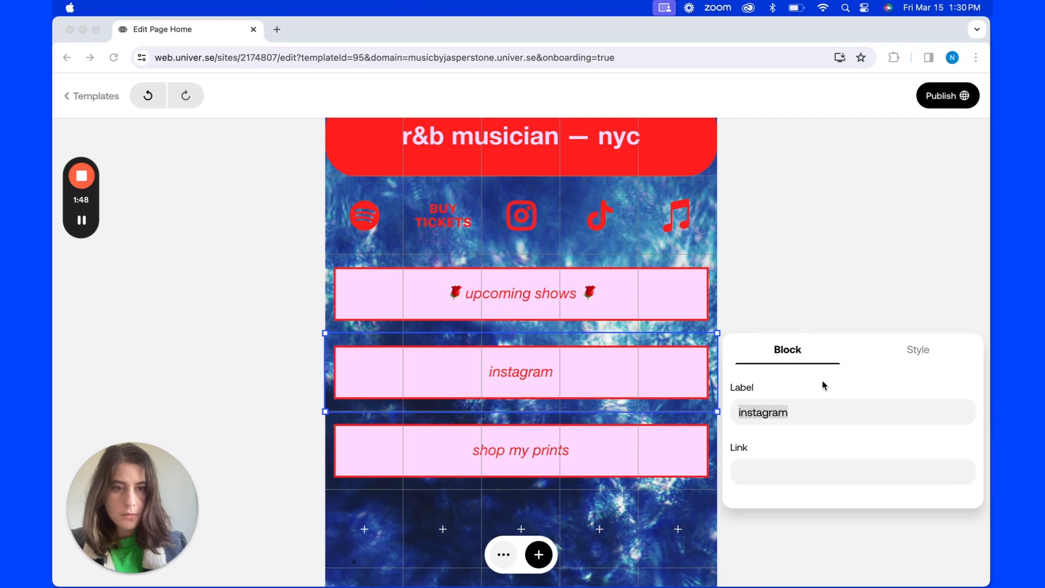
click(814, 412)
text(🌹 latest single 🌹)
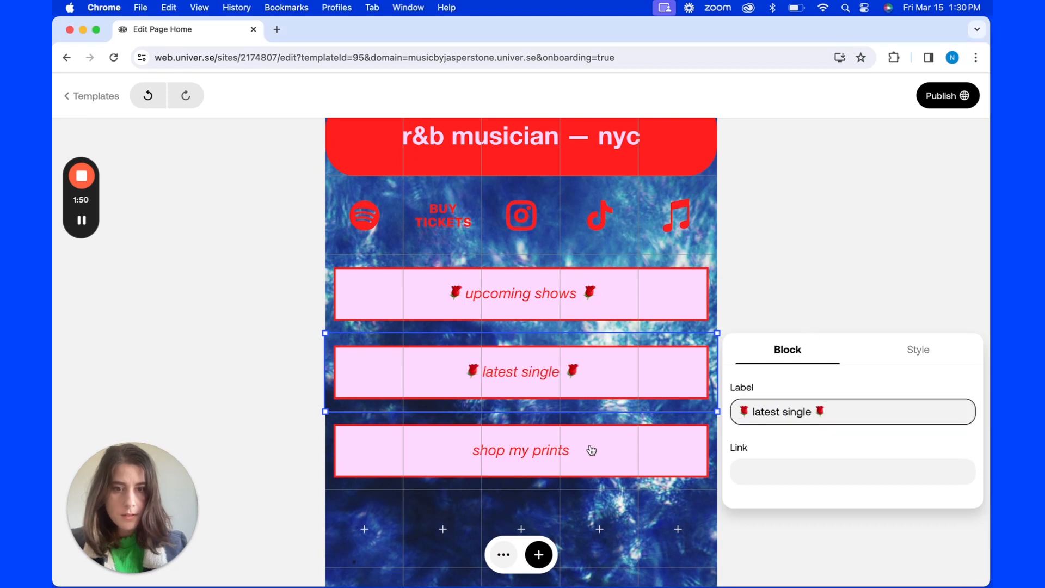
click(724, 289)
click(816, 183)
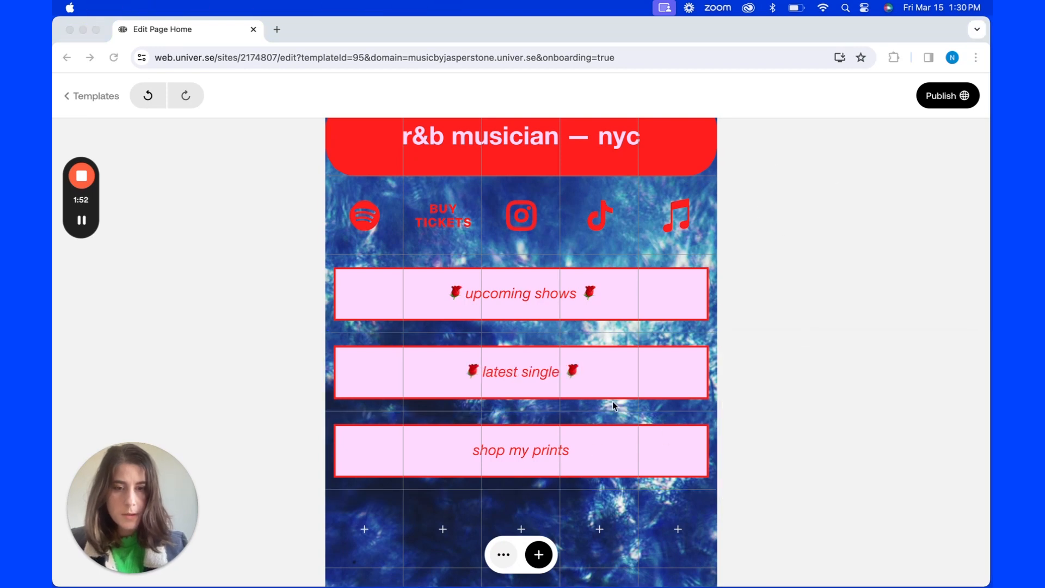
click(573, 455)
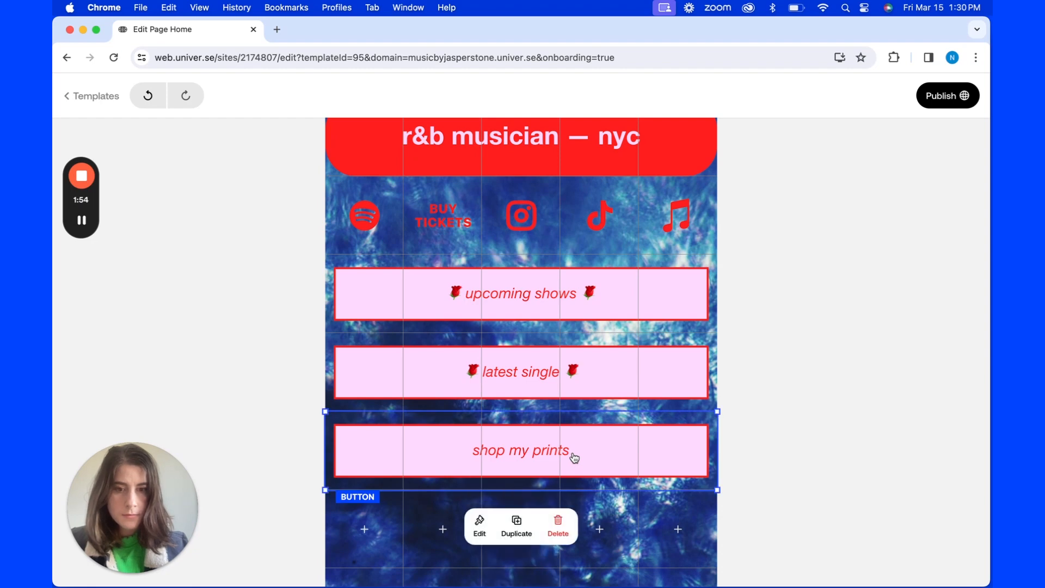
Replace the shop my prints label with '🌹 about 🌹'.
click(480, 525)
triple_click(794, 415)
text(🌹 about 🌹)
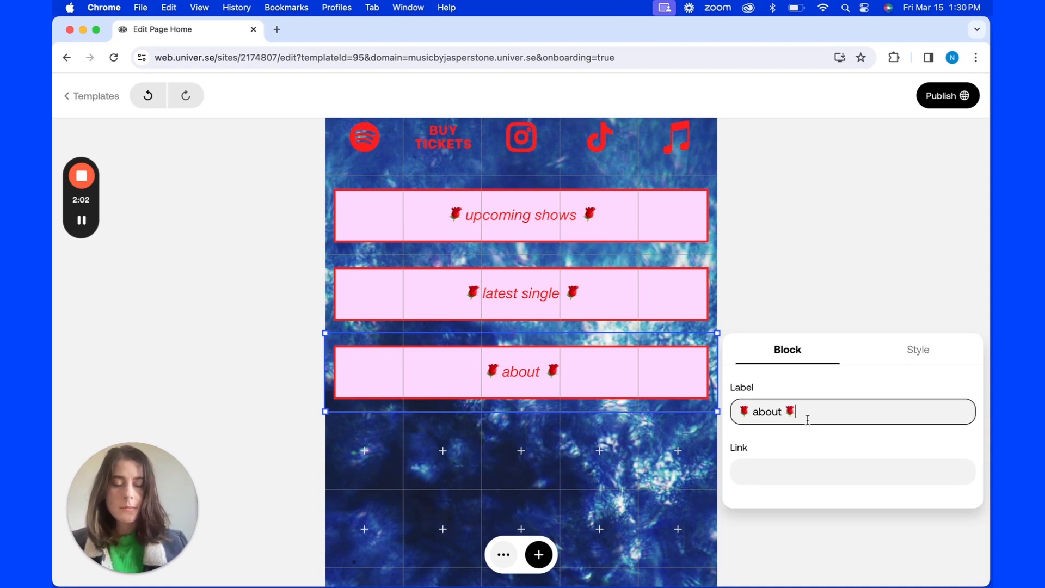
click(749, 473)
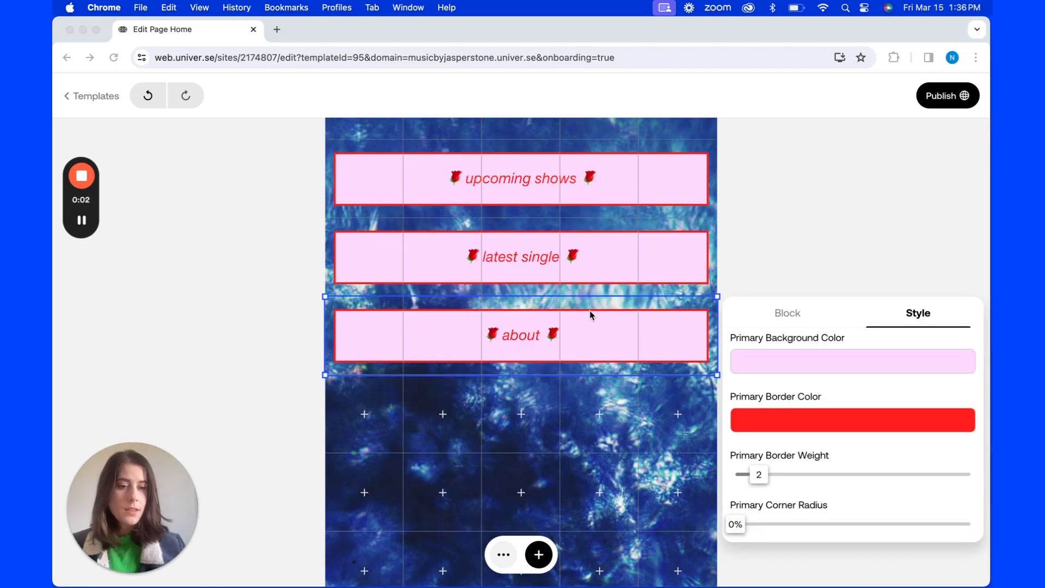
Set the Primary corner radius slider to 8%.
click(736, 525)
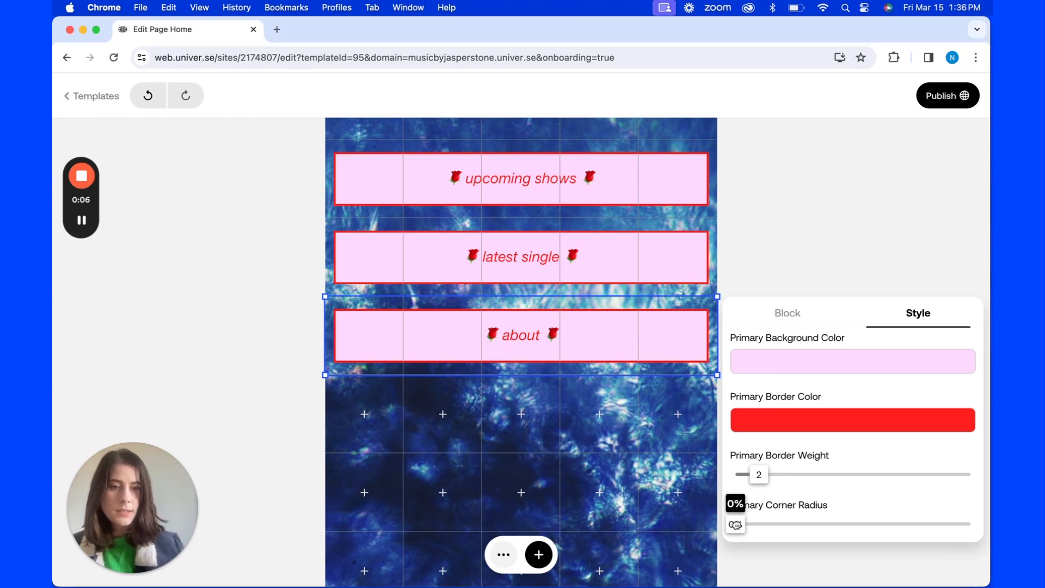
mouse_move(736, 525)
mouse_down()
mouse_move(966, 523)
mouse_move(725, 532)
mouse_up()
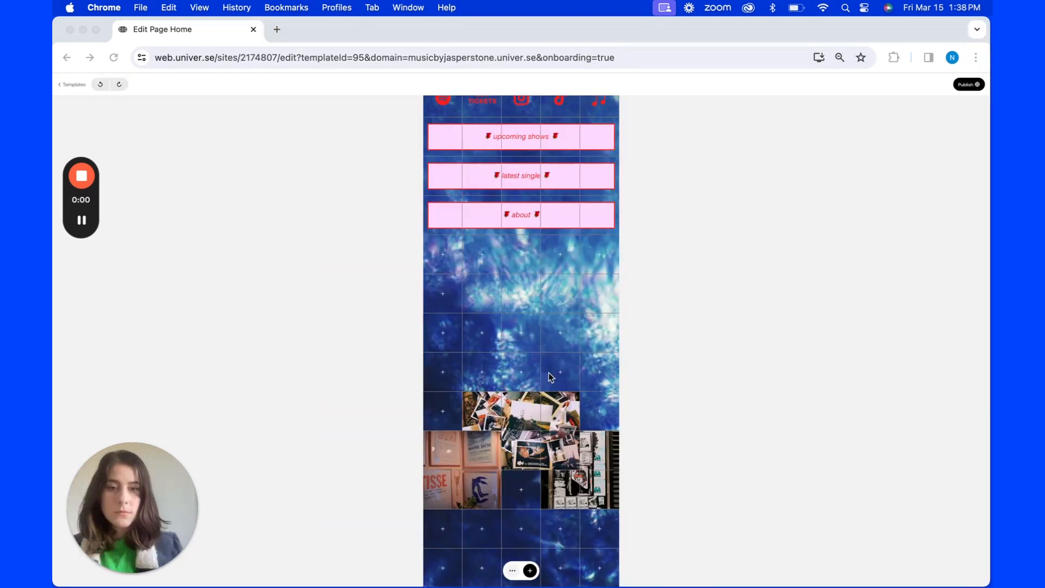
Delete the collage, right poster and left poster images, then mark a 3x2 block area.
click(515, 416)
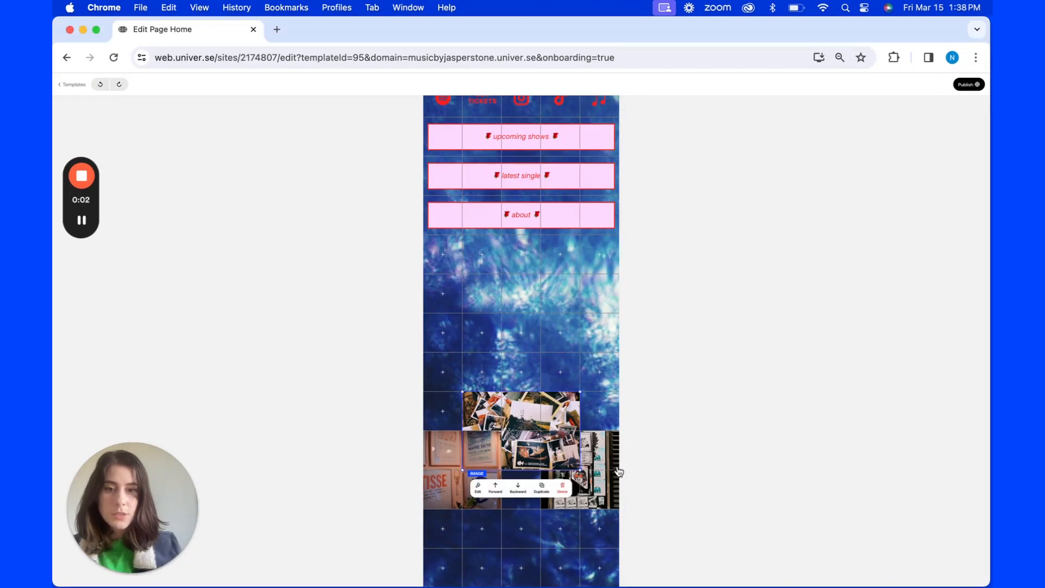
click(557, 493)
click(602, 475)
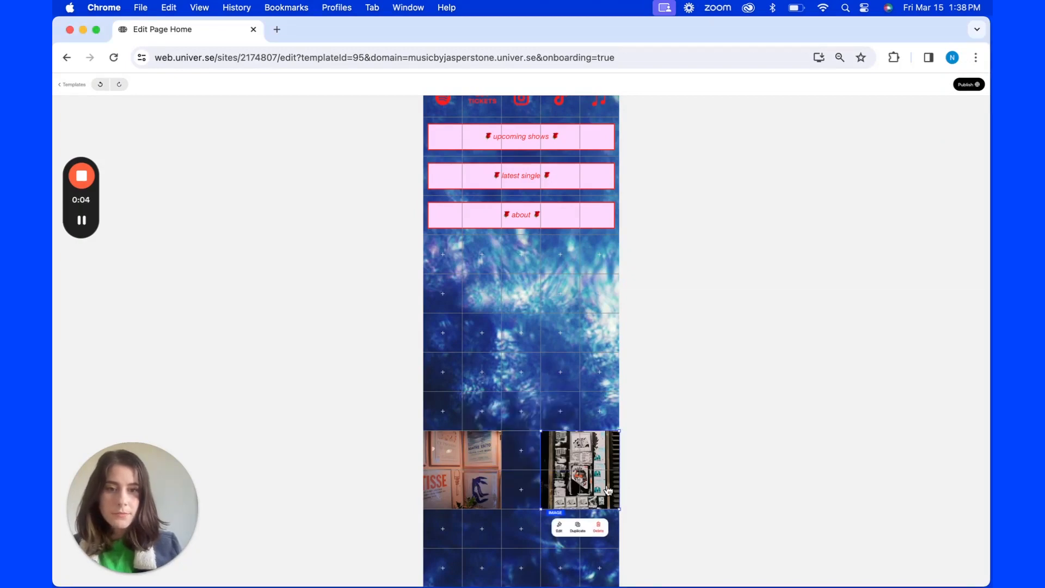
click(598, 526)
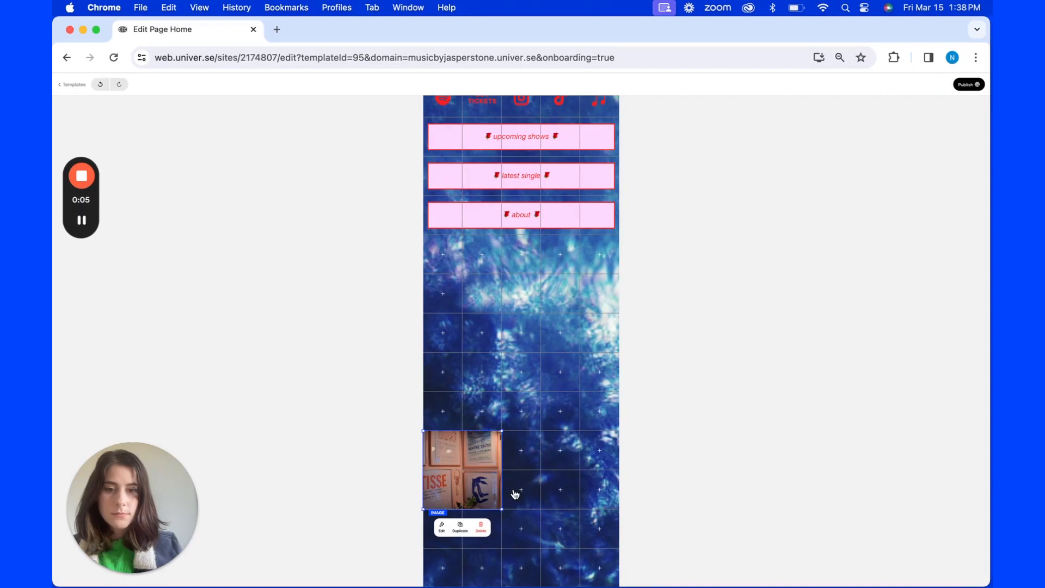
click(482, 527)
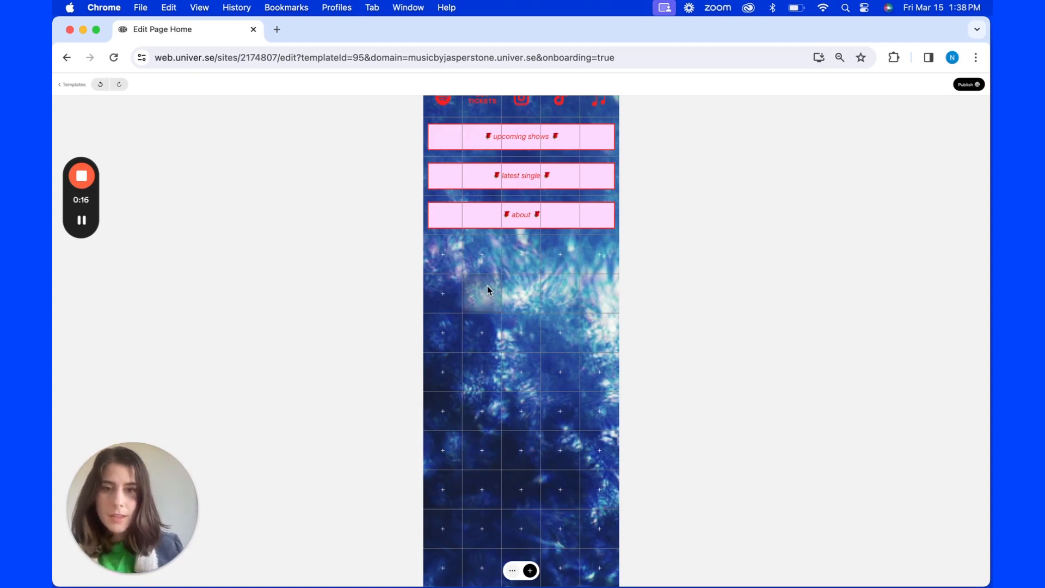
drag(488, 285, 550, 330)
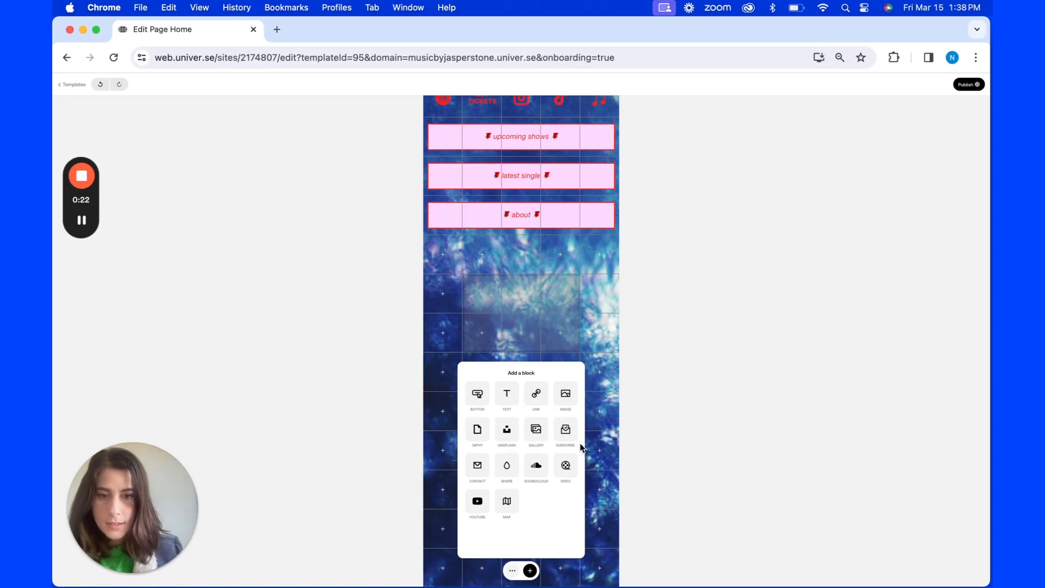
Embed the 'Universe :: Hello World' YouTube video by pasting its link into a YouTube block below the link buttons.
click(478, 501)
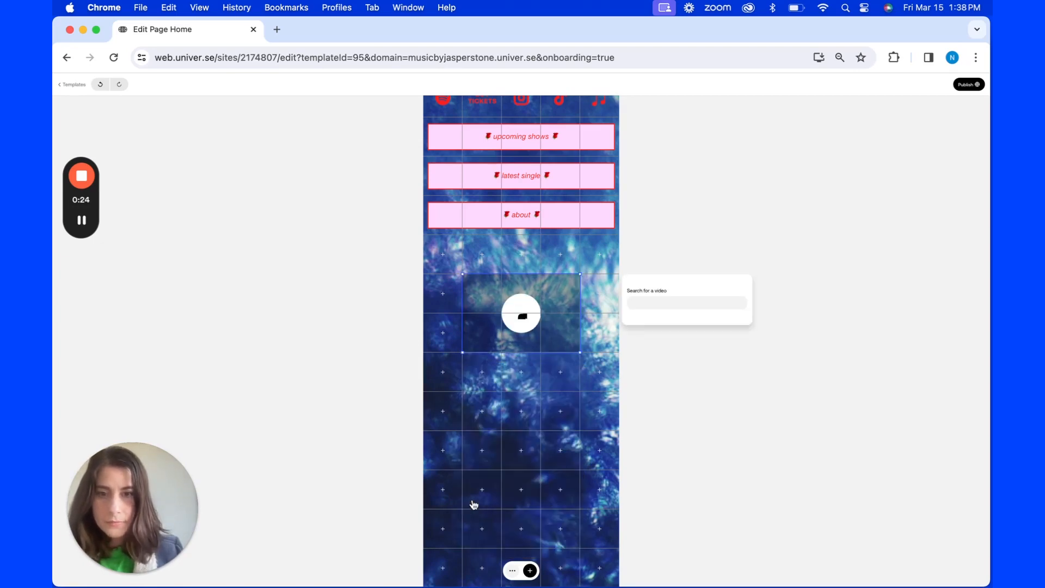
scroll(662, 297, down, 1)
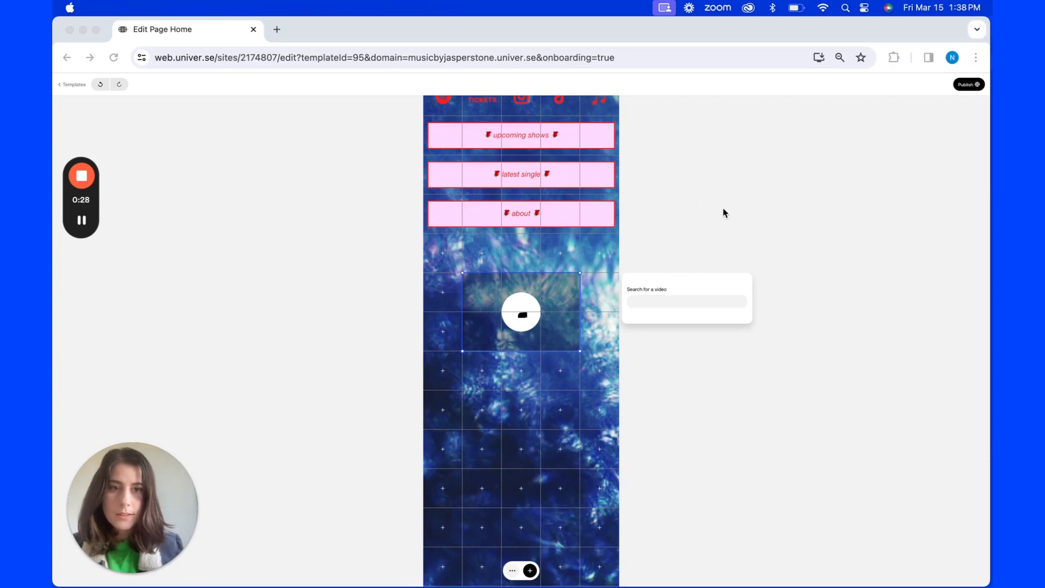
click(660, 302)
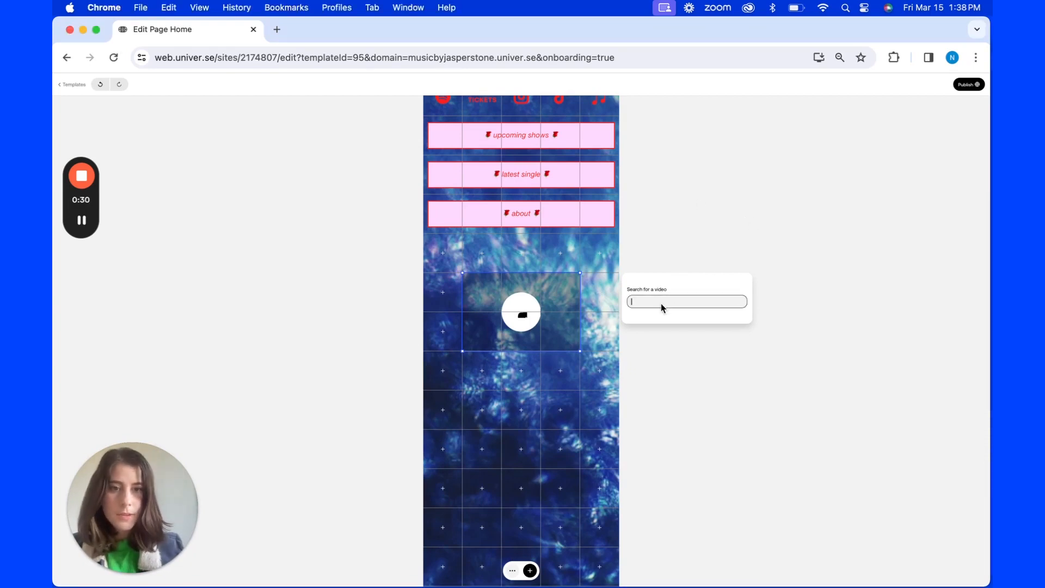
text(https://www.youtube.com/watch?v=pLQf5i0l4Y)
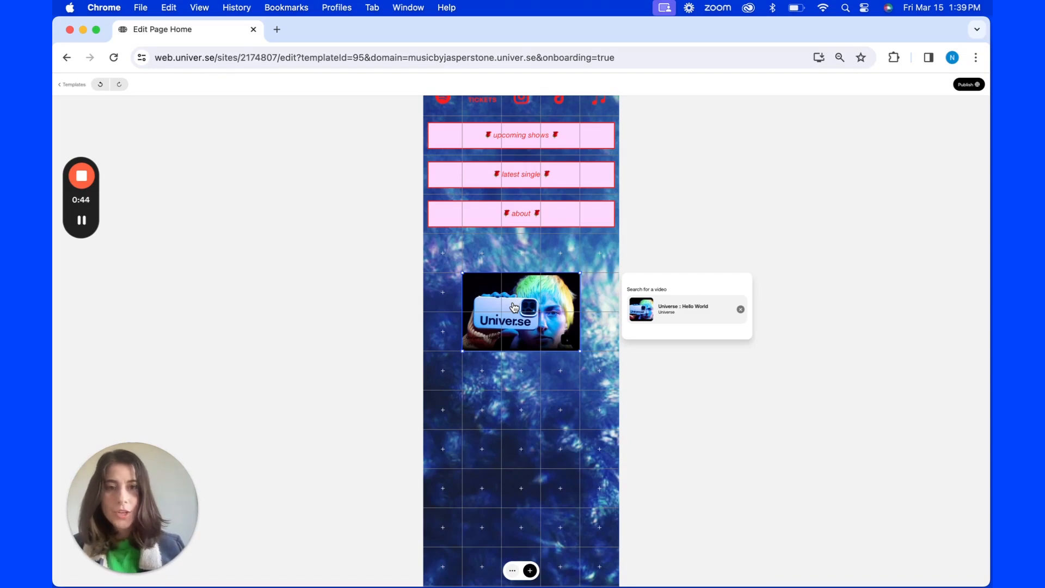
click(877, 318)
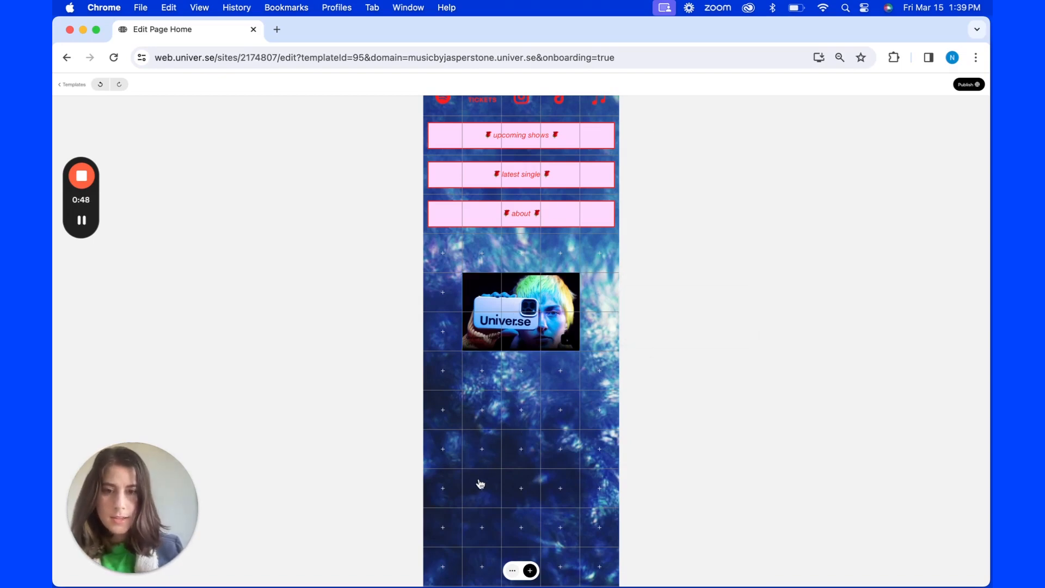
click(555, 491)
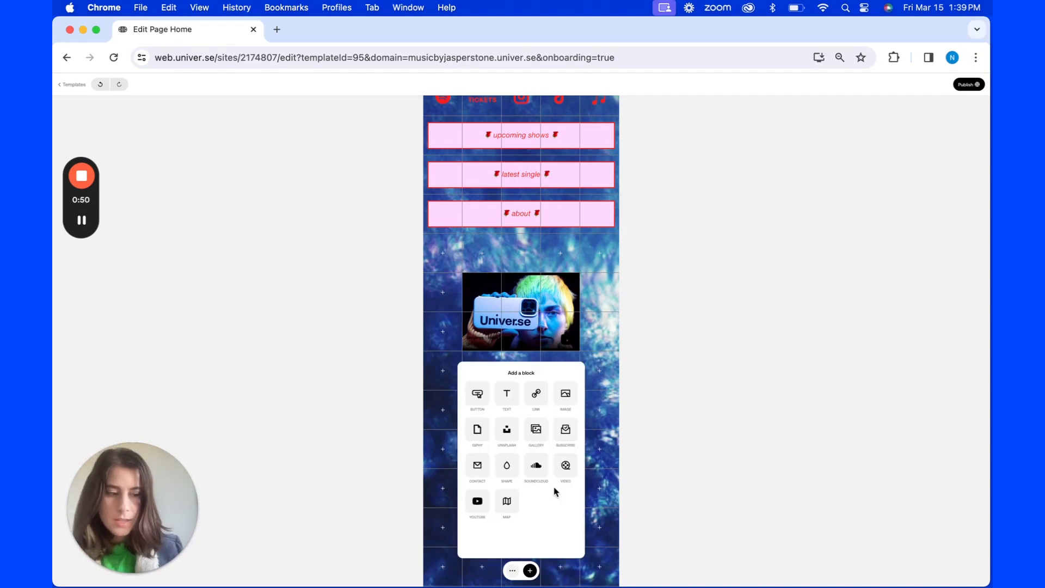
Add an email subscribe block with a 'get email updates' field in an empty cell below the video.
click(439, 501)
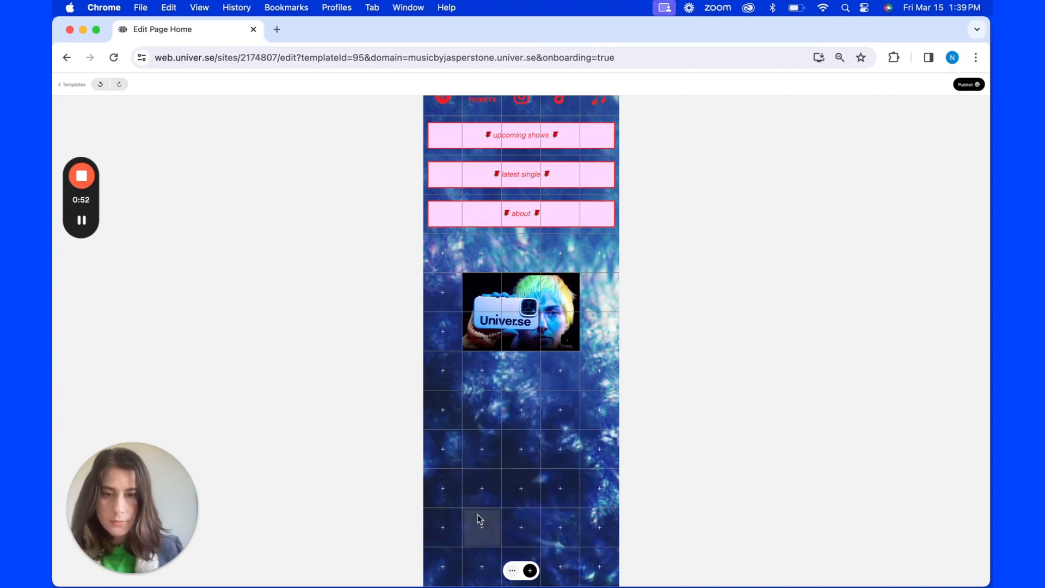
click(550, 520)
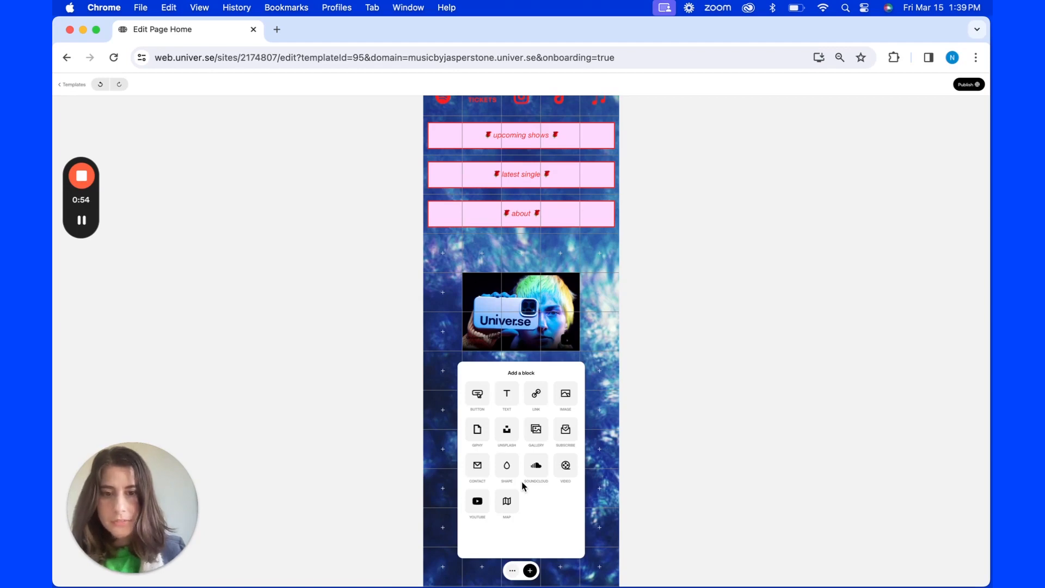
click(565, 433)
scroll(716, 233, down, 3)
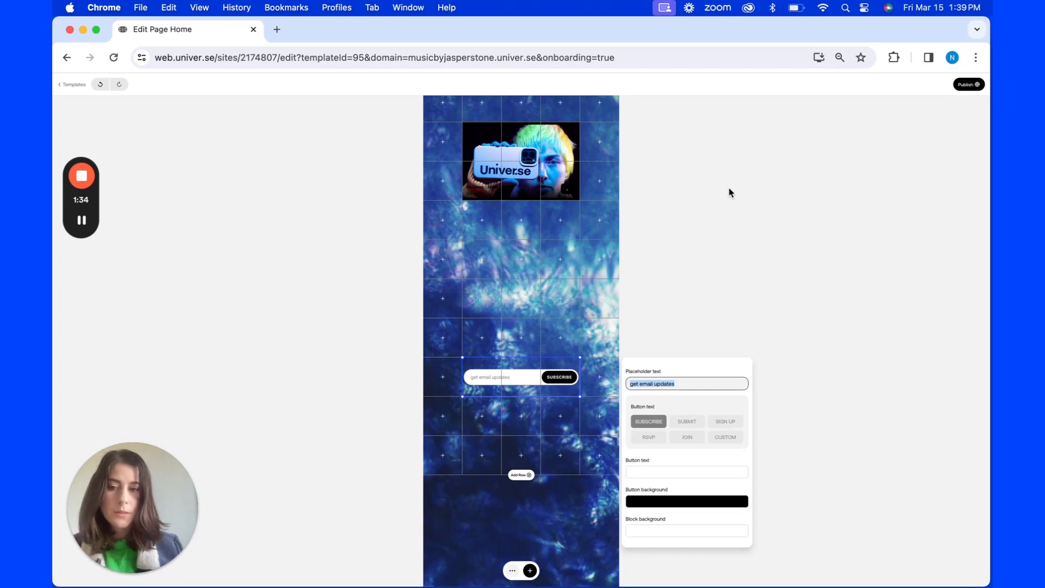
click(691, 383)
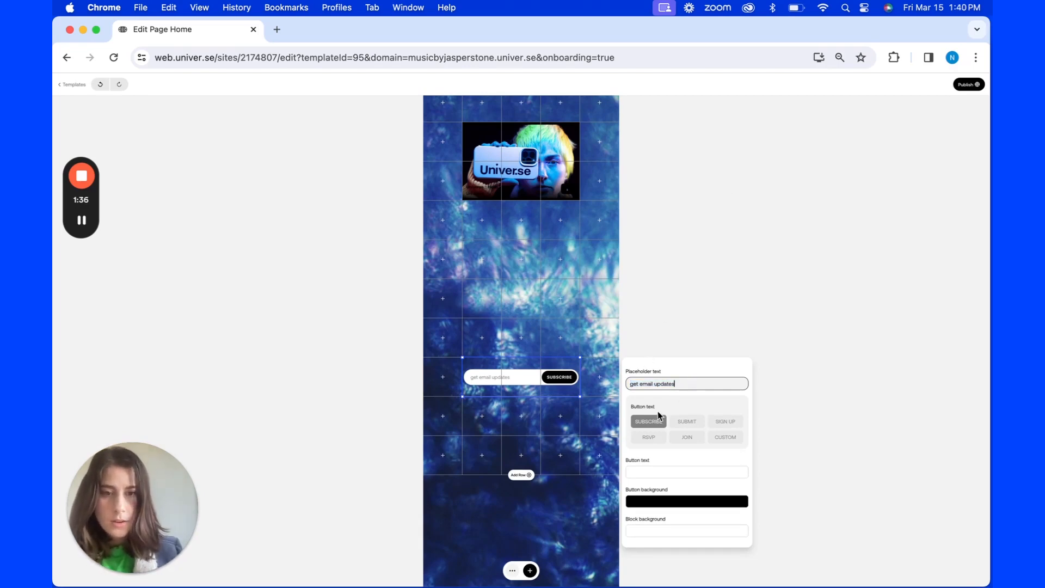
Give the SUBSCRIBE button a red background using hex ff2020.
click(659, 503)
scroll(659, 507, down, 1)
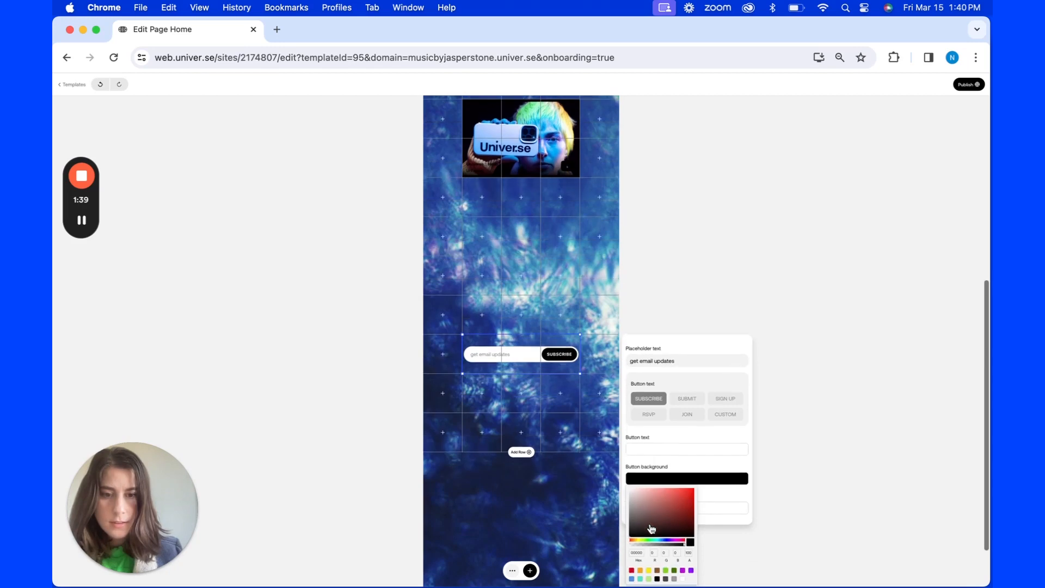
click(645, 552)
text(f)
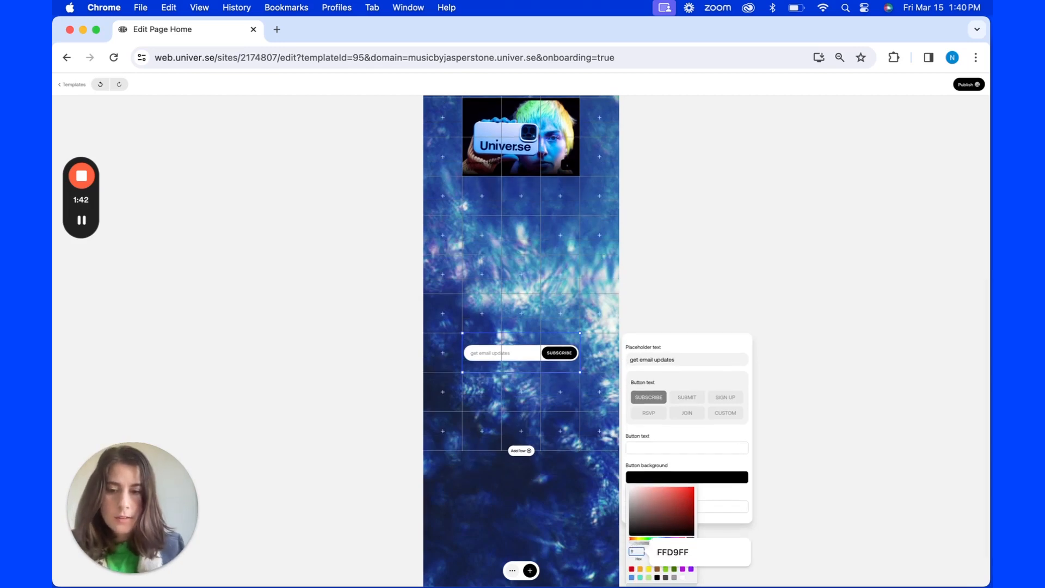
text(f2020)
click(522, 403)
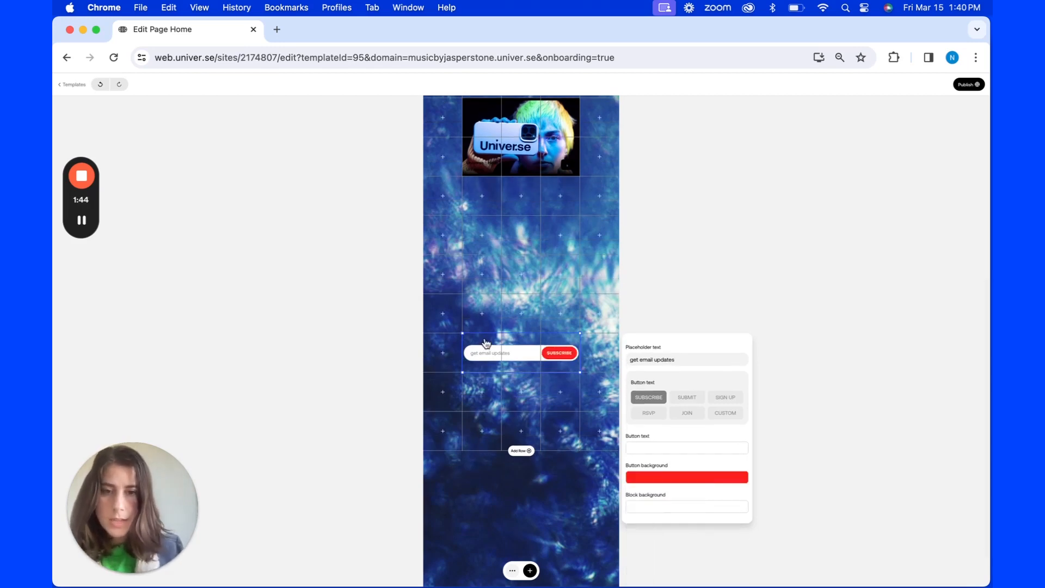
Widen the email signup bar and move it up one grid row.
scroll(522, 403, up, 3)
drag(580, 424, 614, 428)
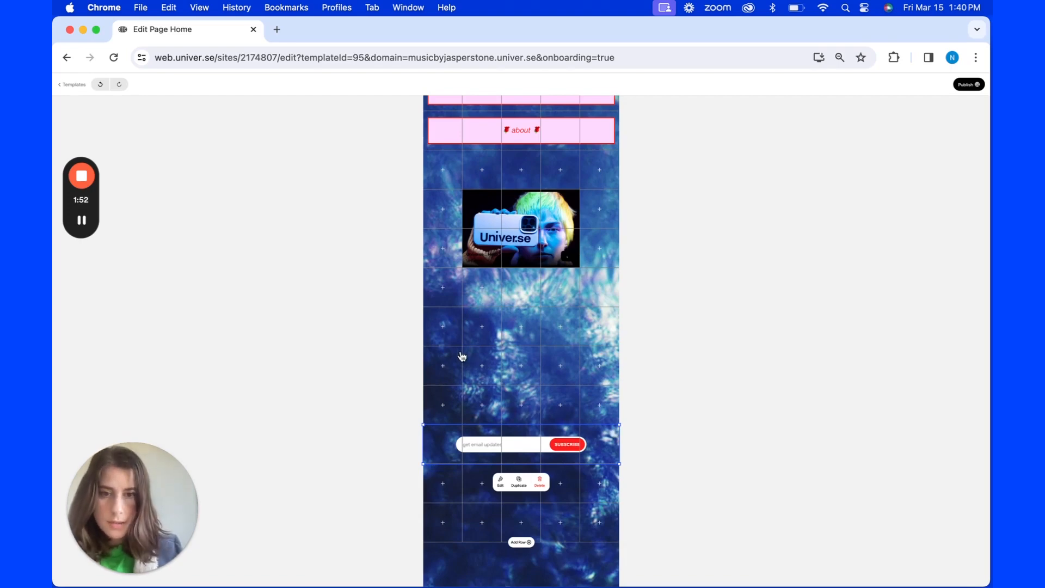
drag(530, 441, 520, 335)
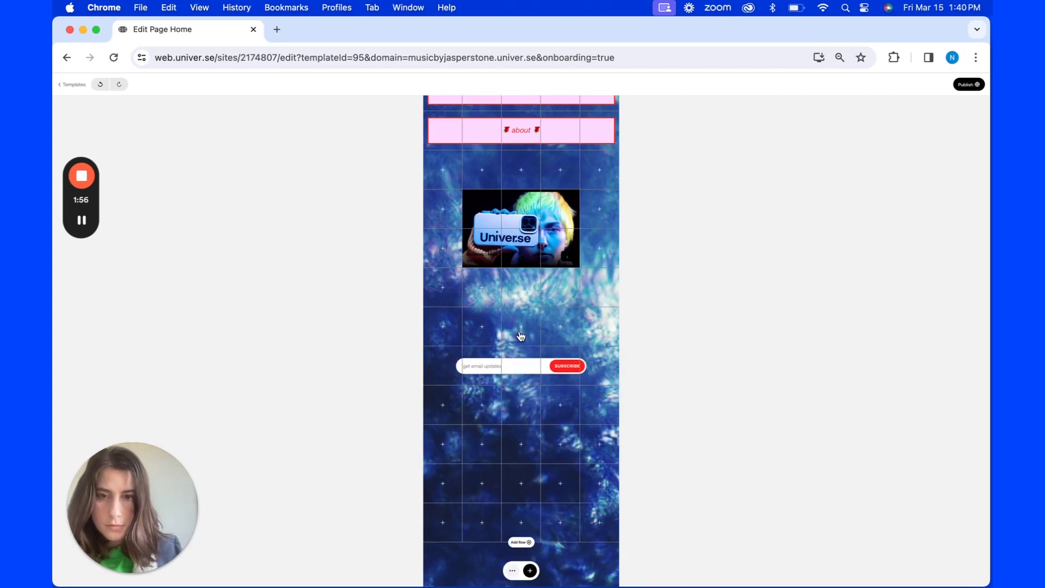
Add a shape block in the empty row filled with a silver glitter GIF from GIPHY.
click(521, 332)
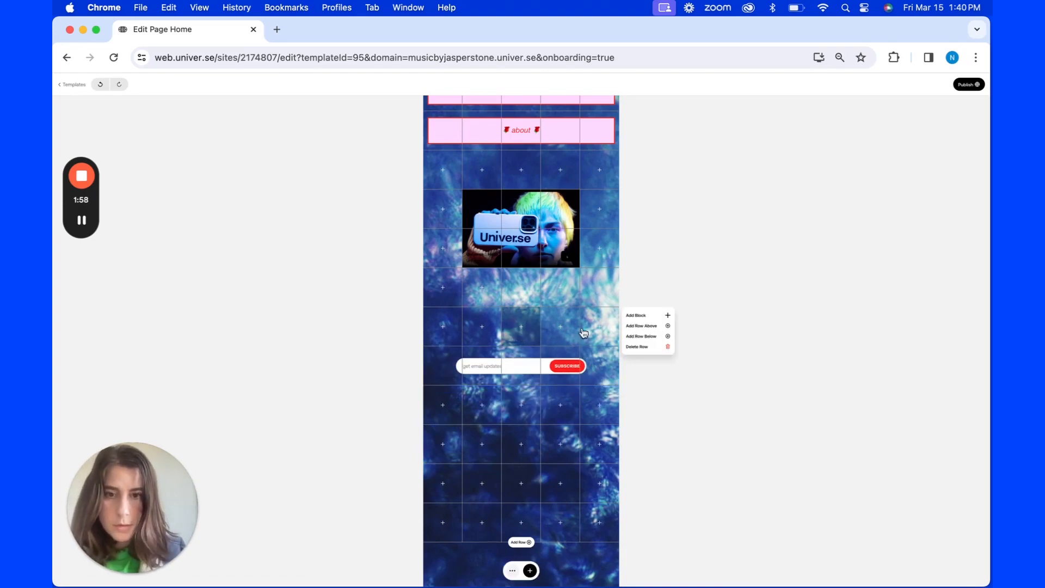
click(667, 315)
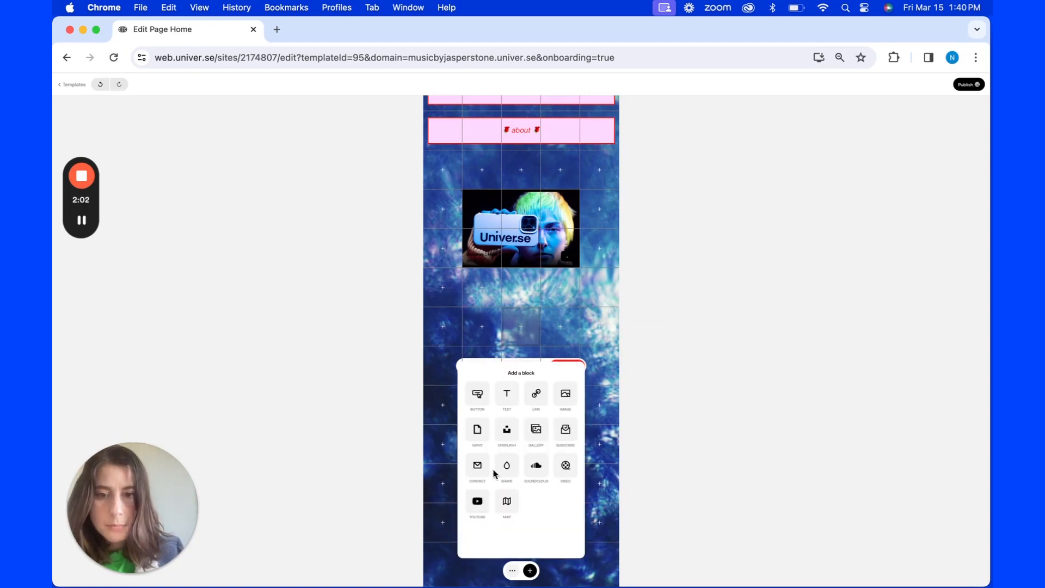
click(481, 433)
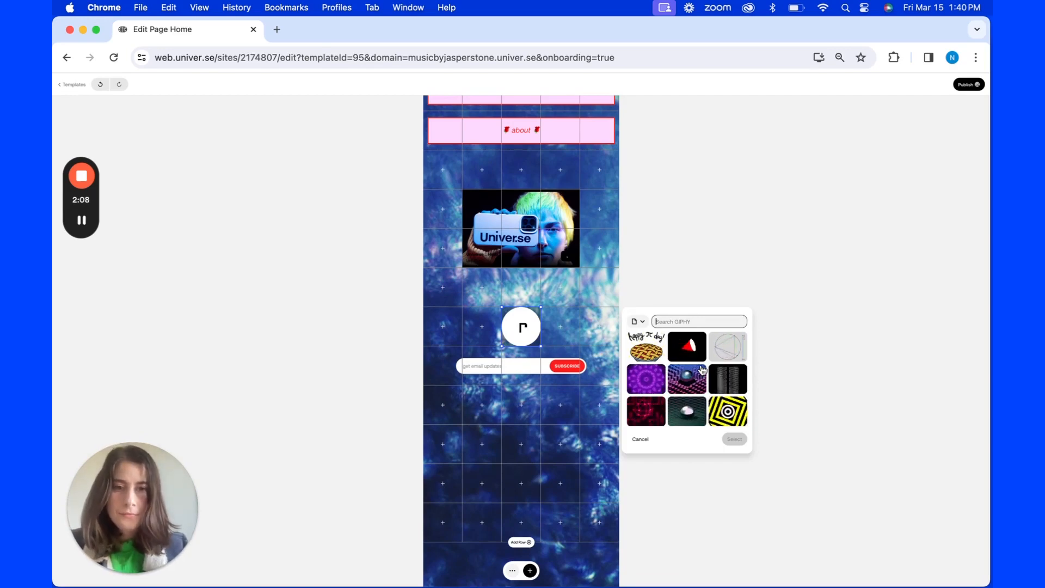
text(glitter)
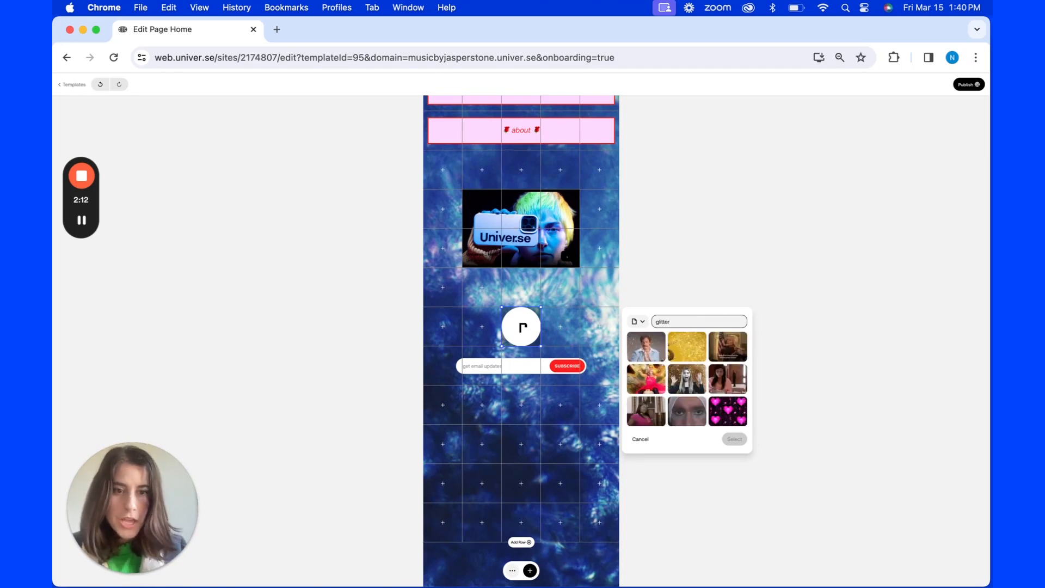
scroll(697, 395, down, 5)
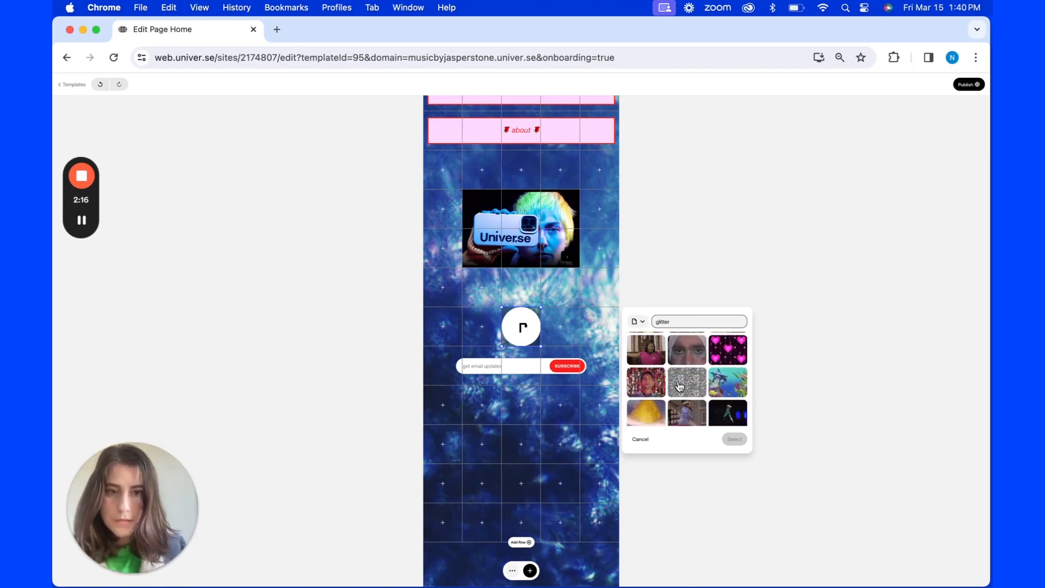
click(687, 387)
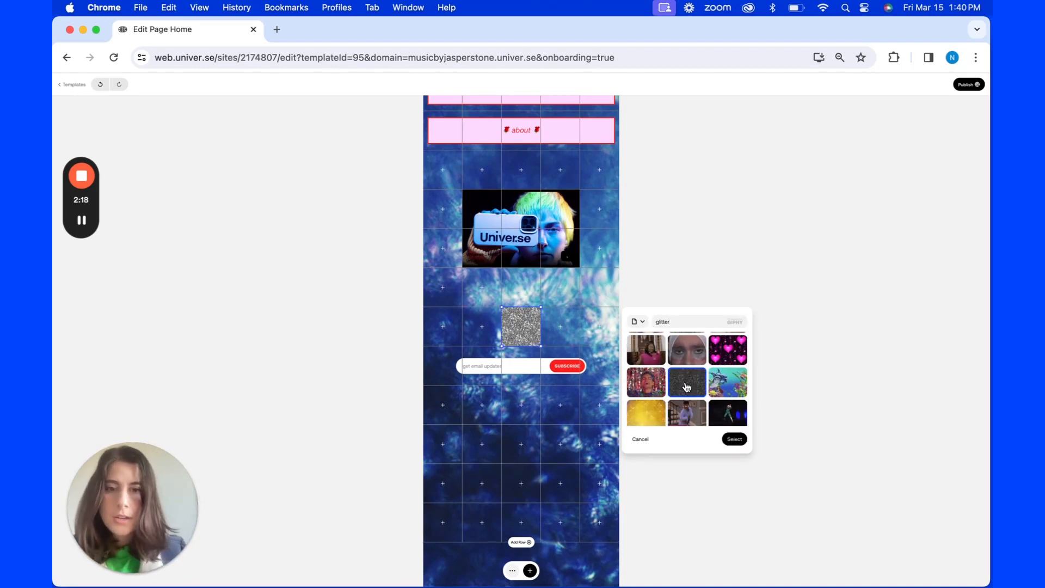
click(734, 440)
Mask the glitter shape as a Star.
click(656, 388)
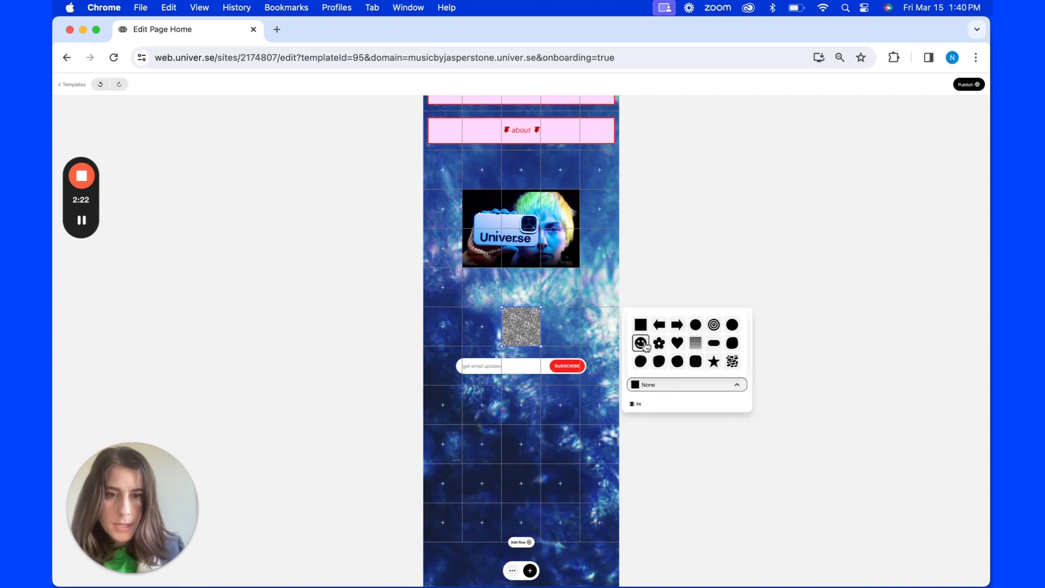
click(713, 362)
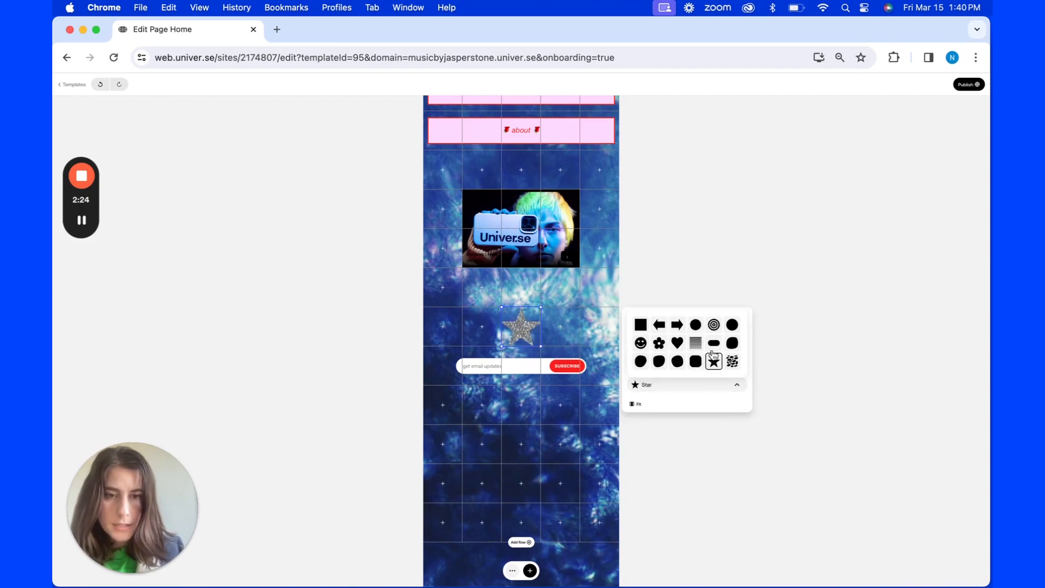
click(730, 300)
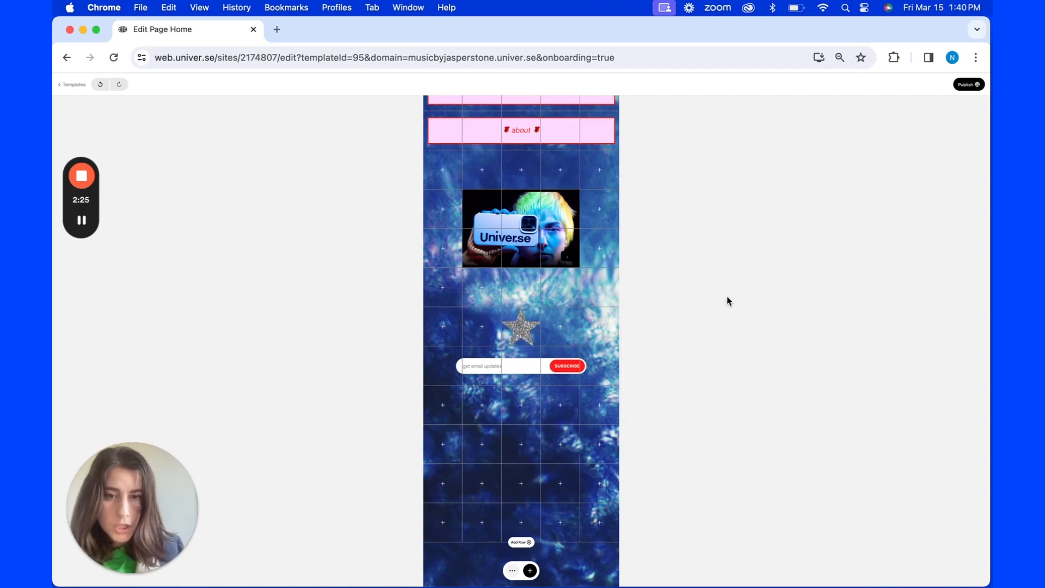
Delete two empty grid rows below the star.
right_click(553, 491)
click(633, 506)
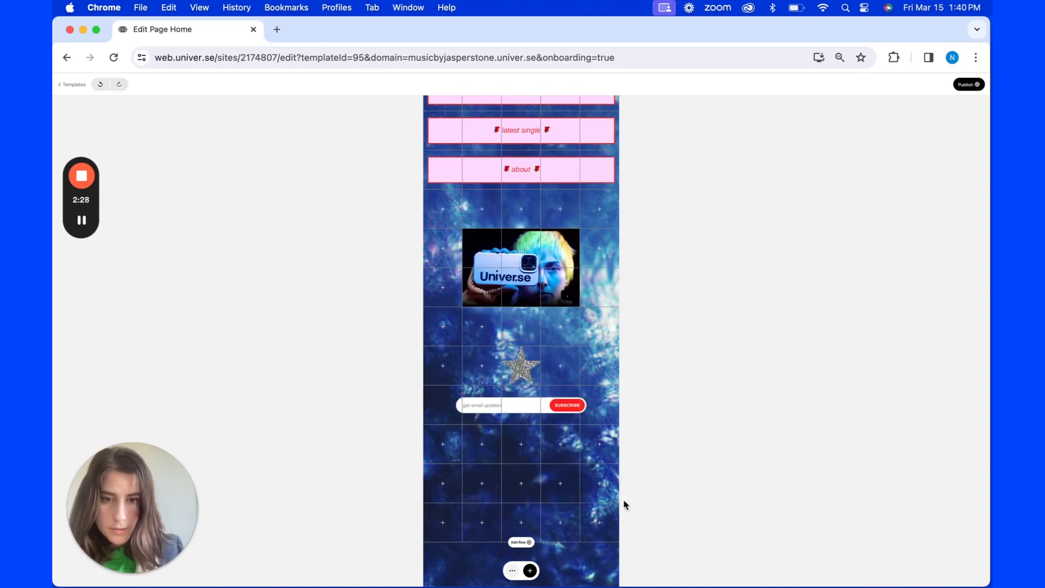
right_click(563, 493)
click(631, 505)
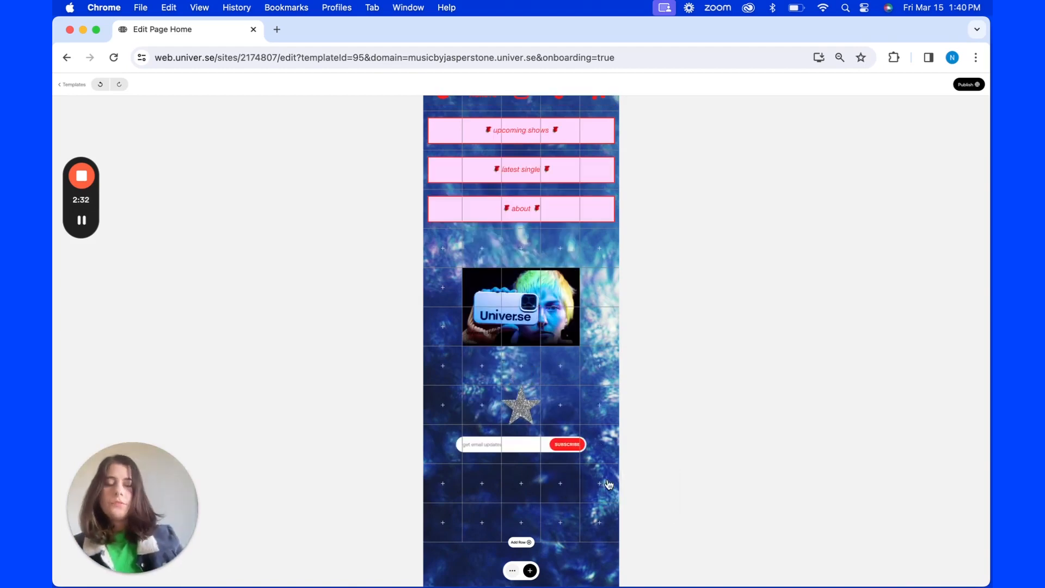
Publish the site to reach the Hello World confirmation page.
scroll(610, 485, up, 5)
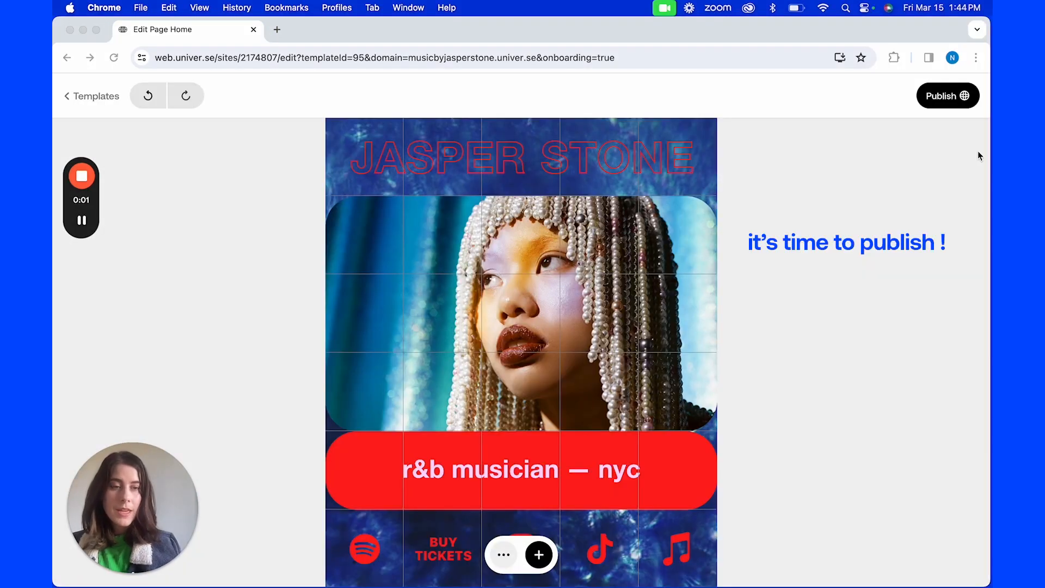
click(942, 98)
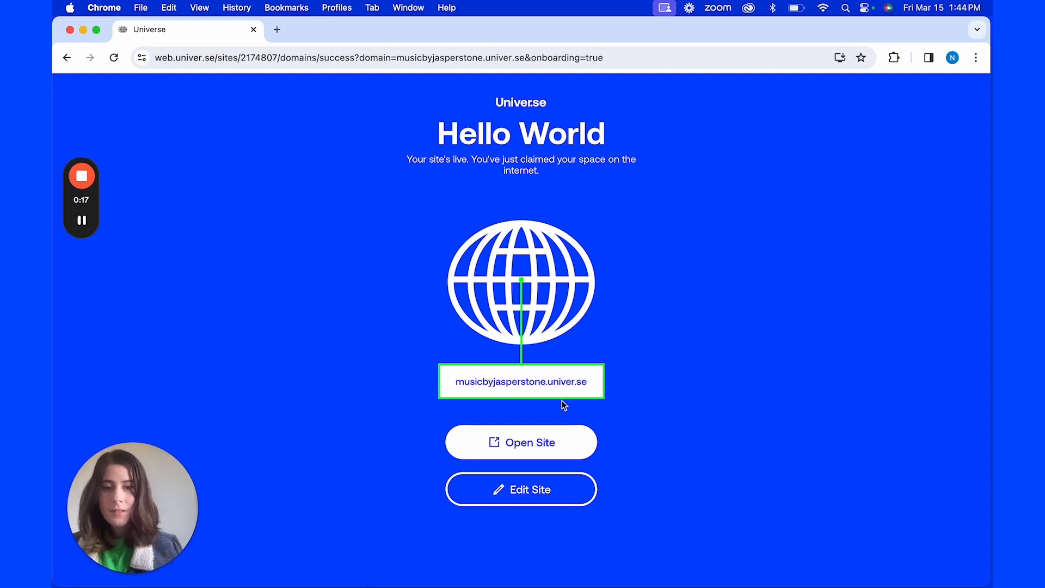
Open the live published site in a new tab and switch to it.
right_click(539, 437)
click(552, 441)
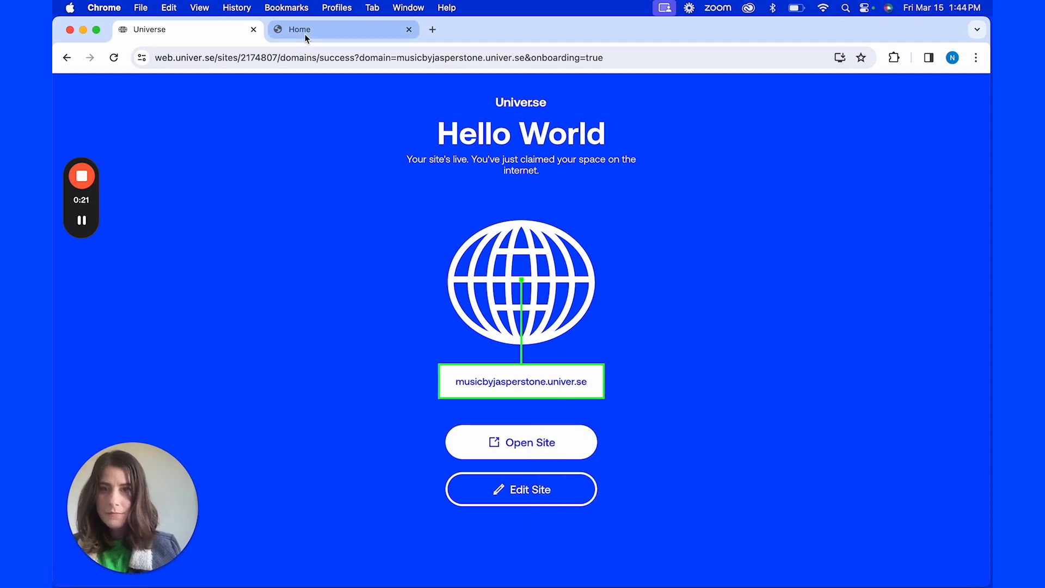
click(314, 30)
Scroll through the live page from header to subscribe field, then select its web address.
scroll(443, 276, down, 10)
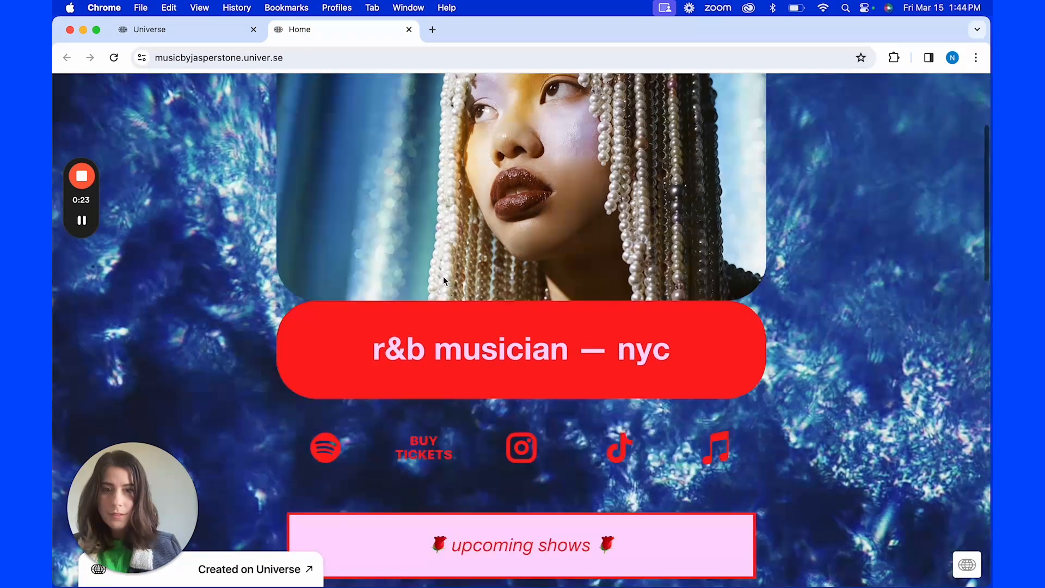
scroll(443, 276, down, 4)
scroll(443, 276, up, 11)
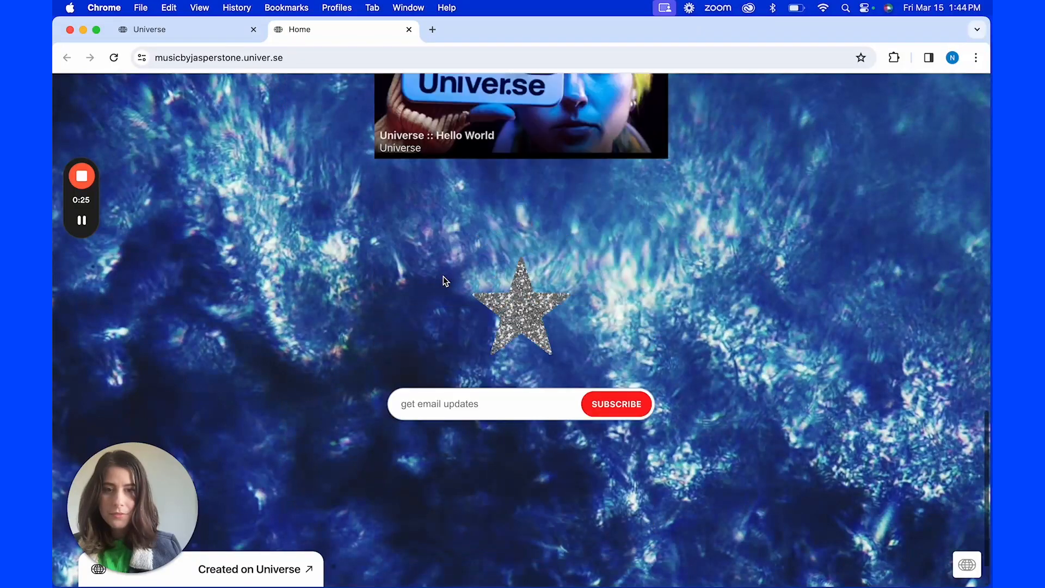
scroll(445, 281, up, 8)
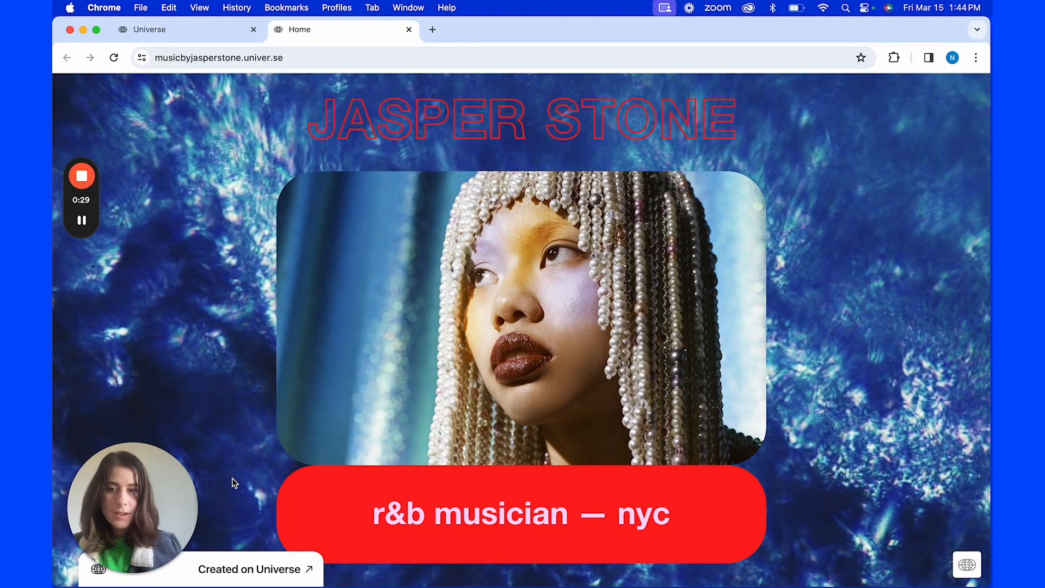
click(302, 62)
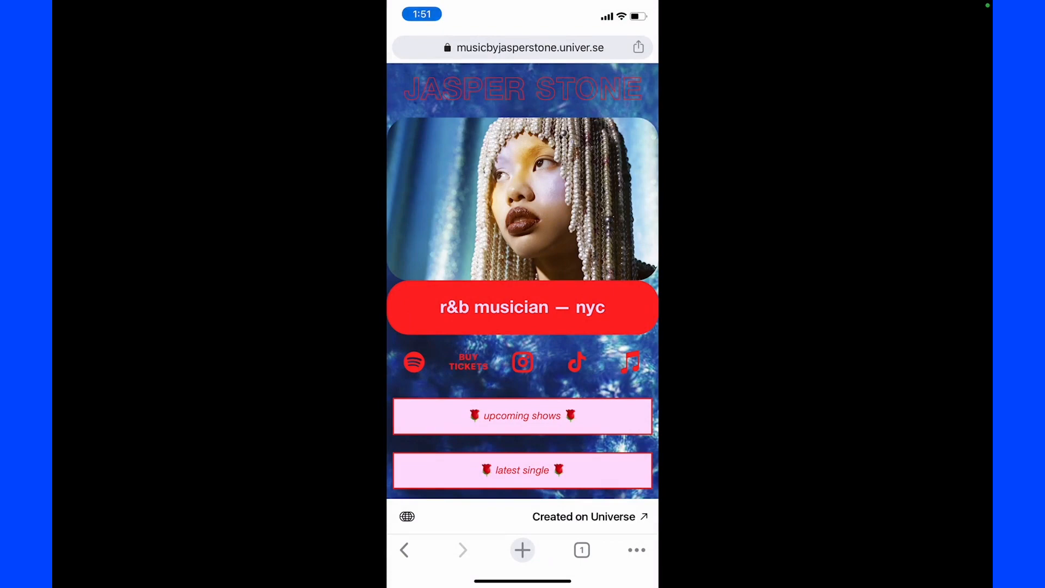
scroll(522, 280, down, 10)
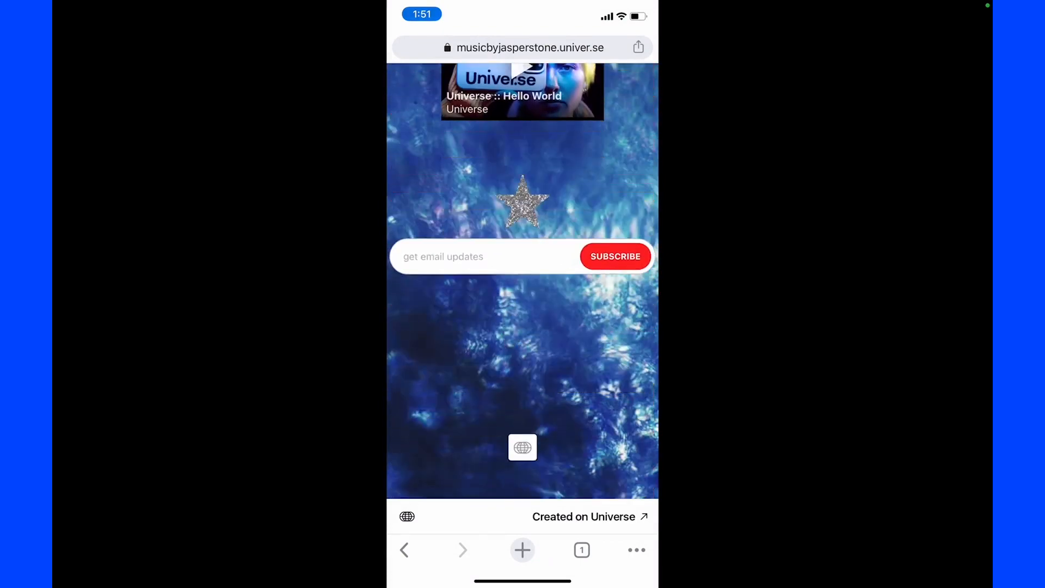
scroll(523, 281, up, 10)
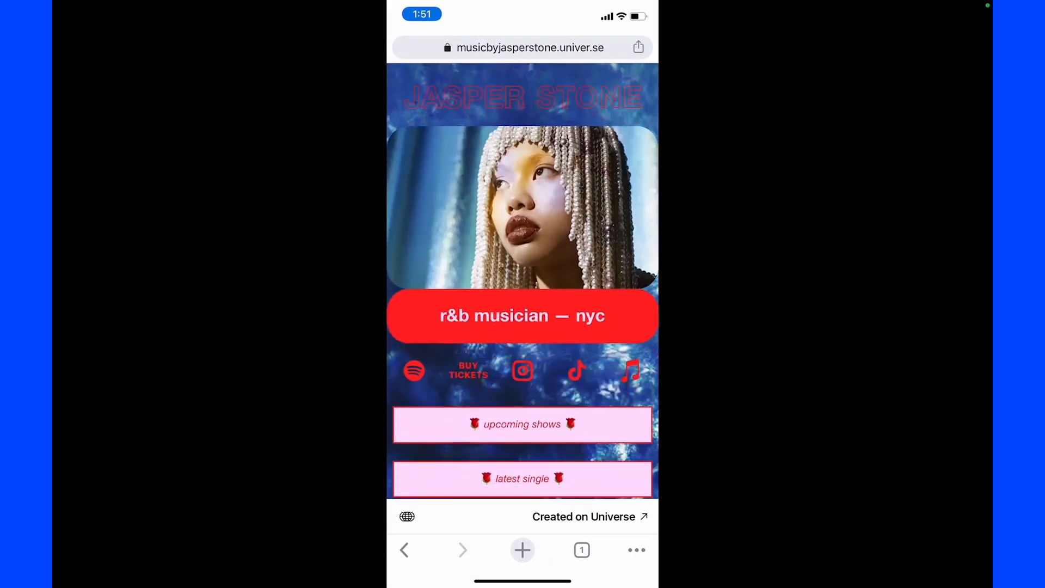
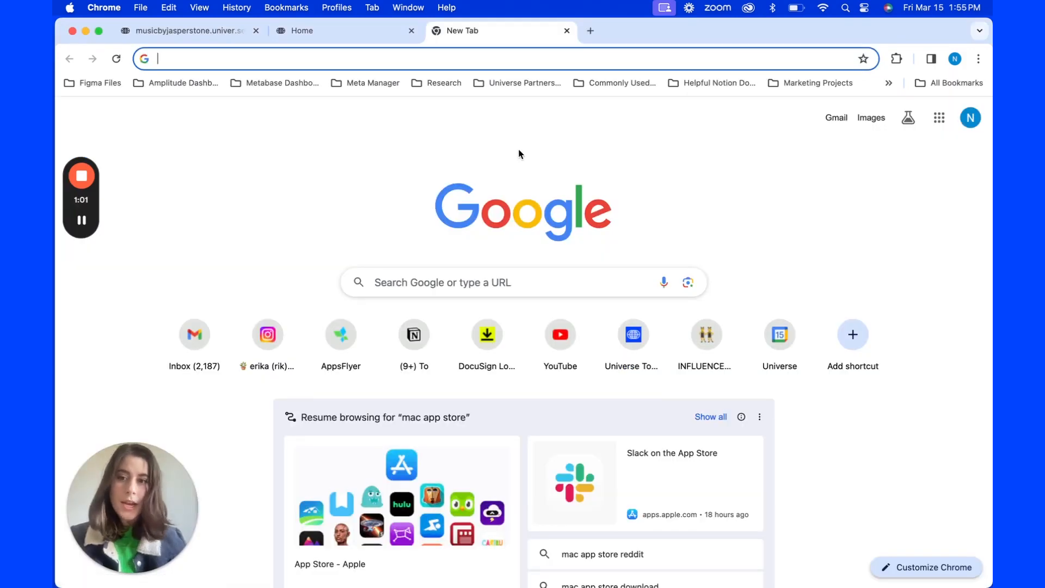
Go to web.univer.se and open the musician site's dashboard for editing.
text(web.univer.se)
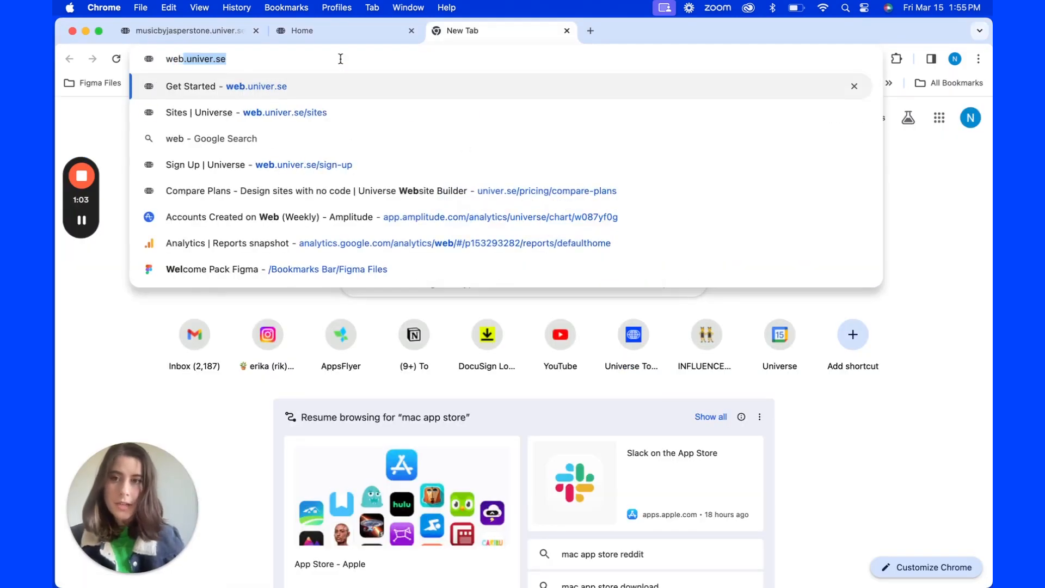
key(Return)
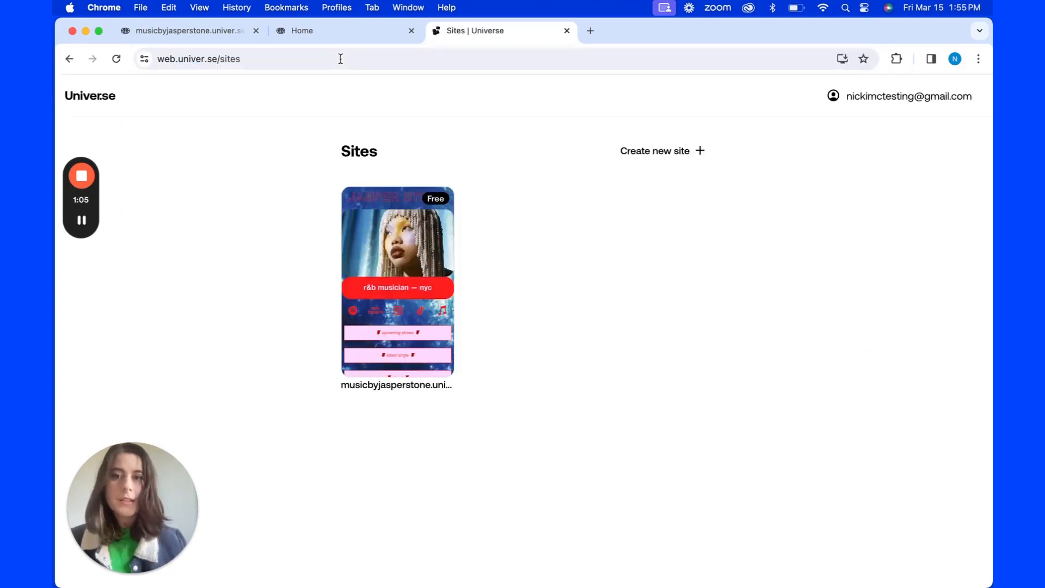
mouse_move(408, 217)
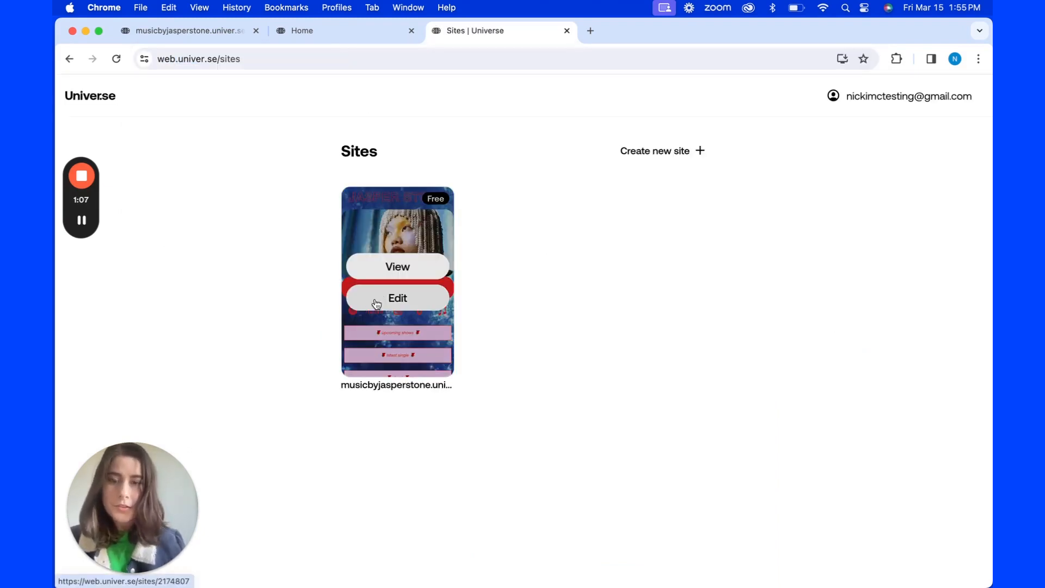
click(411, 297)
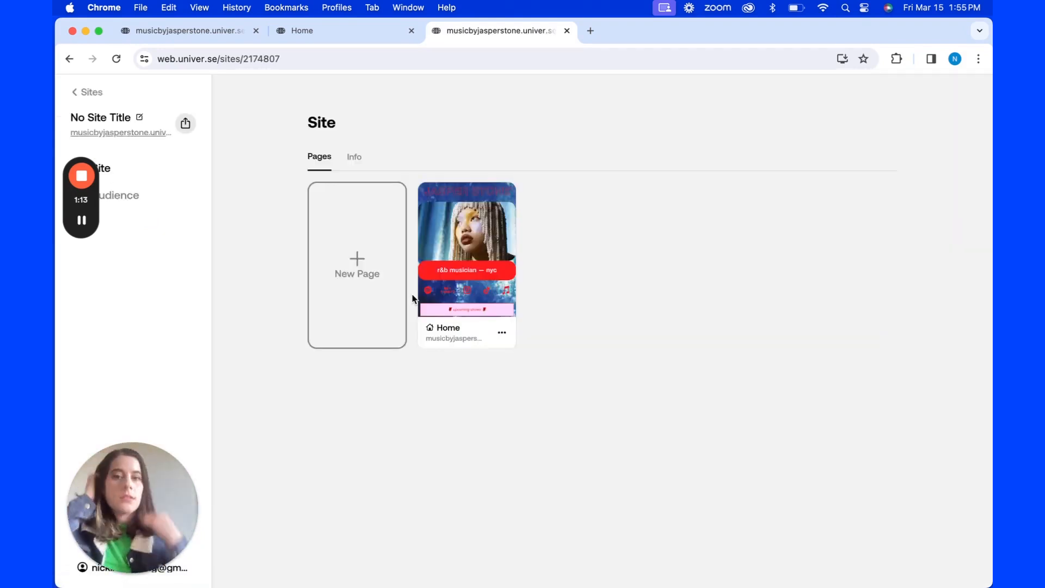
Add a new page to the site from the About Me template.
click(353, 251)
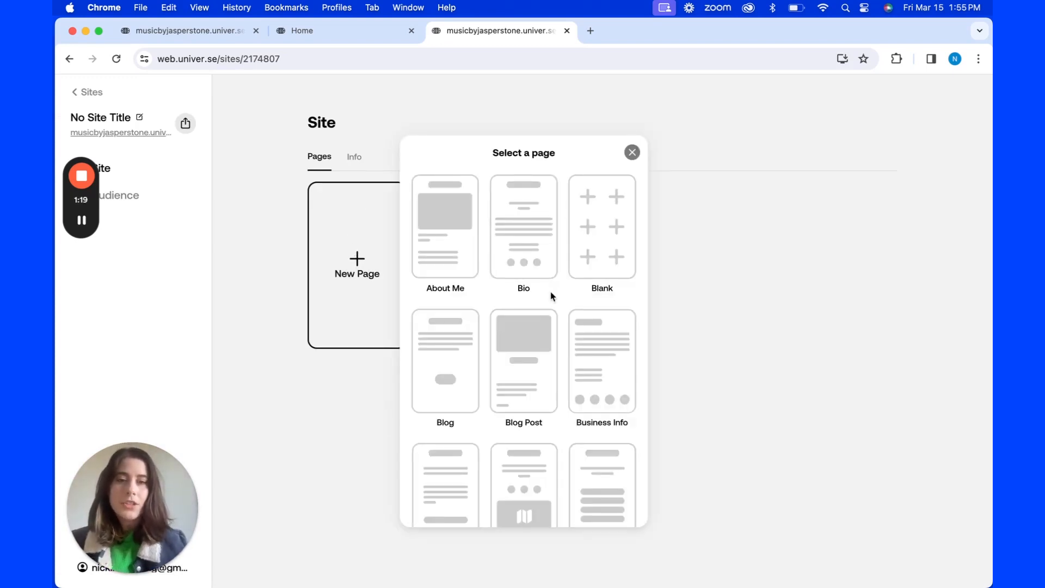
scroll(551, 296, down, 5)
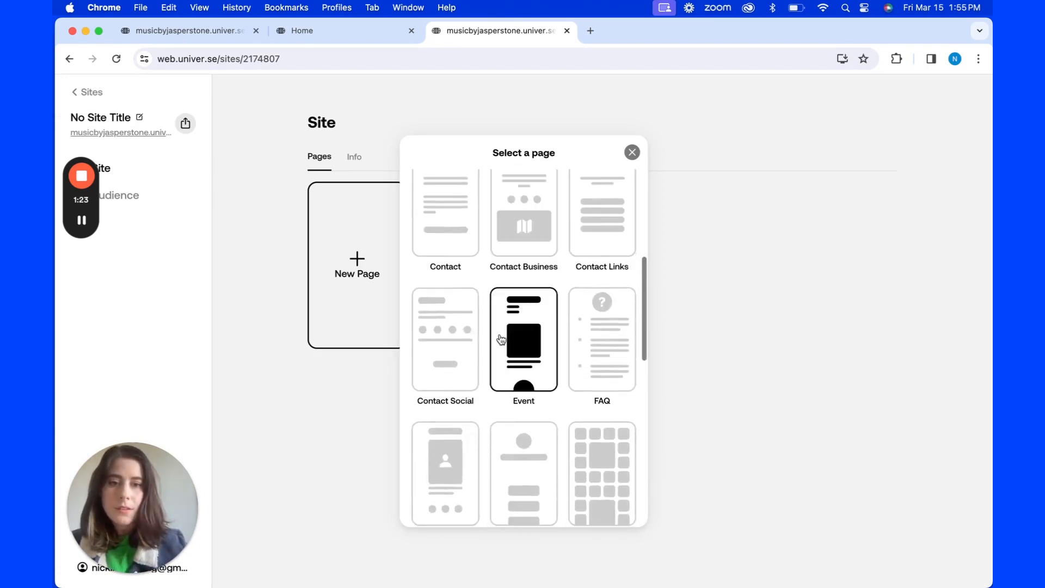
scroll(501, 339, down, 6)
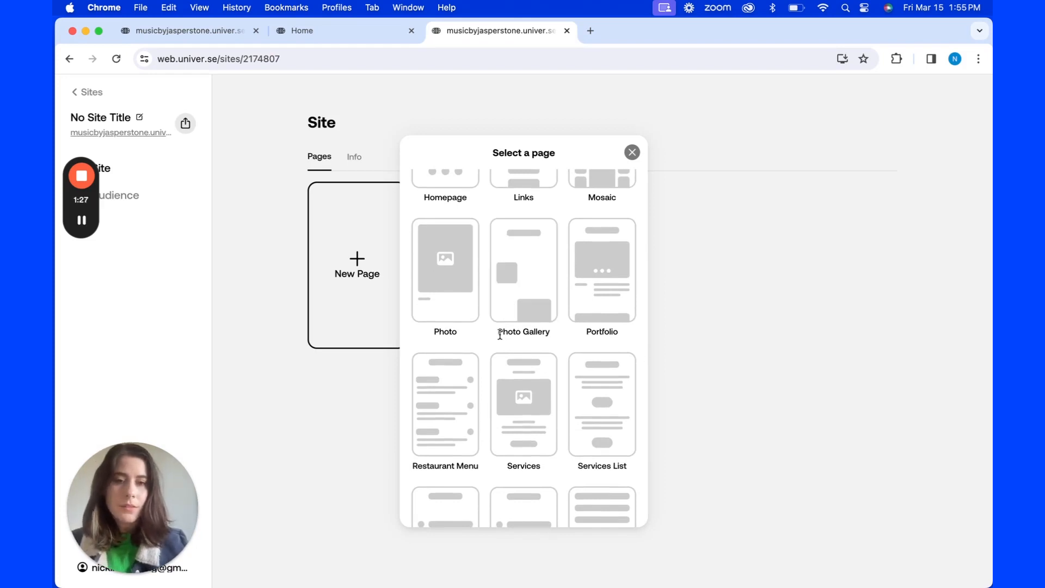
scroll(500, 335, up, 10)
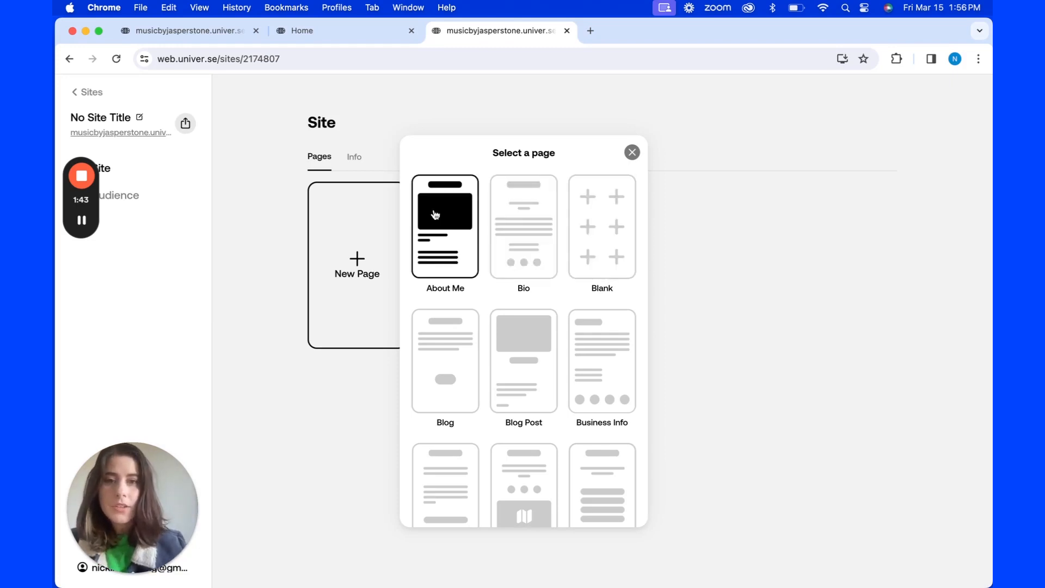
click(459, 215)
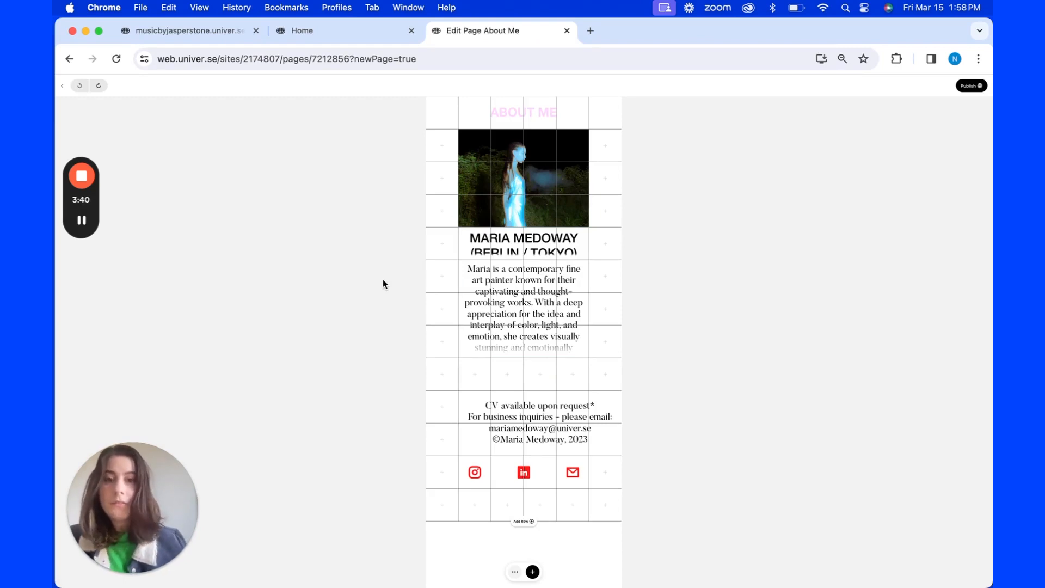
Delete the CV block, name heading and portrait photo, and enlarge the bio box.
click(563, 431)
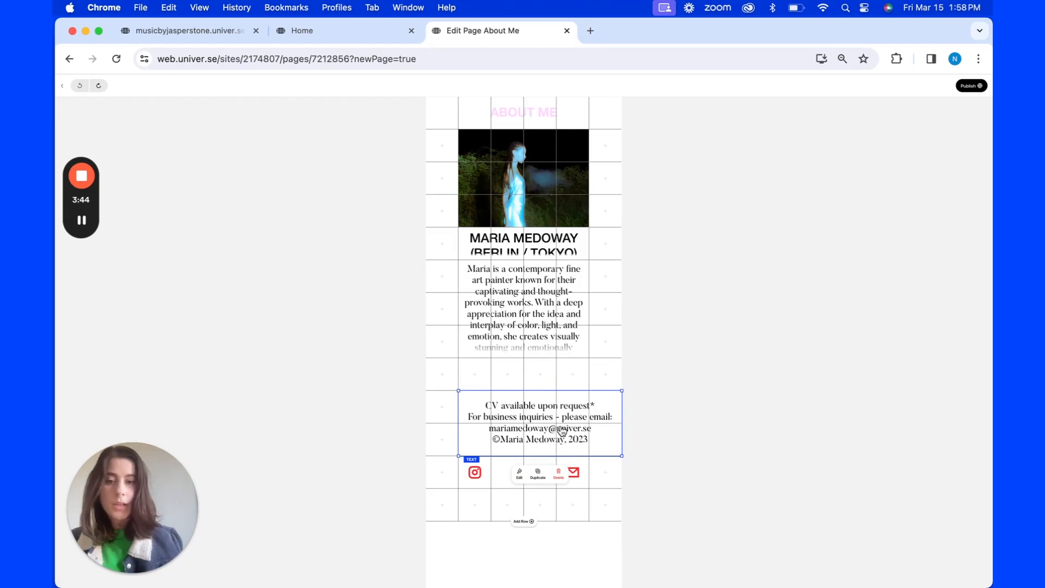
click(560, 483)
click(566, 339)
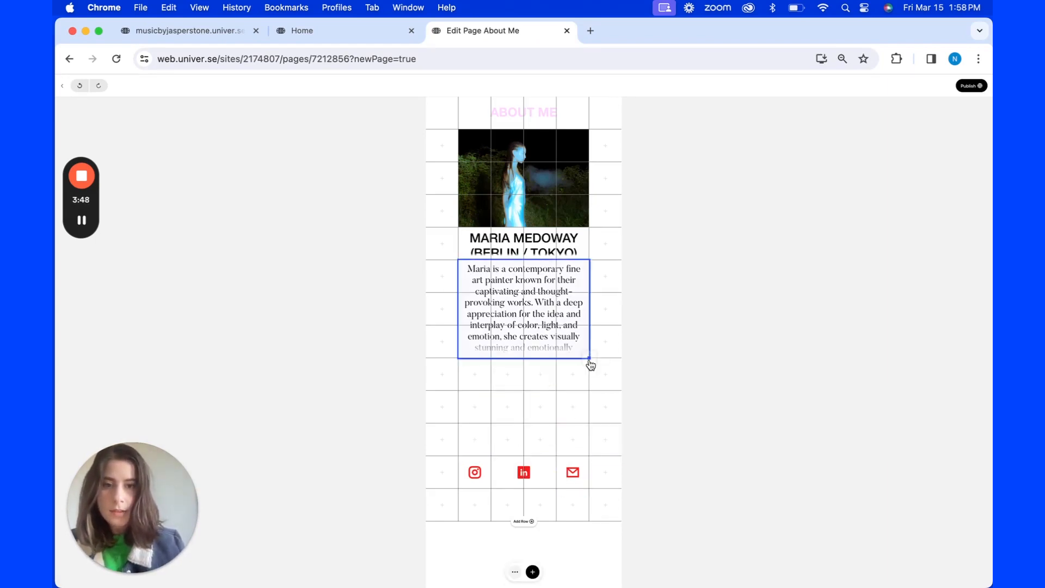
drag(589, 358, 590, 456)
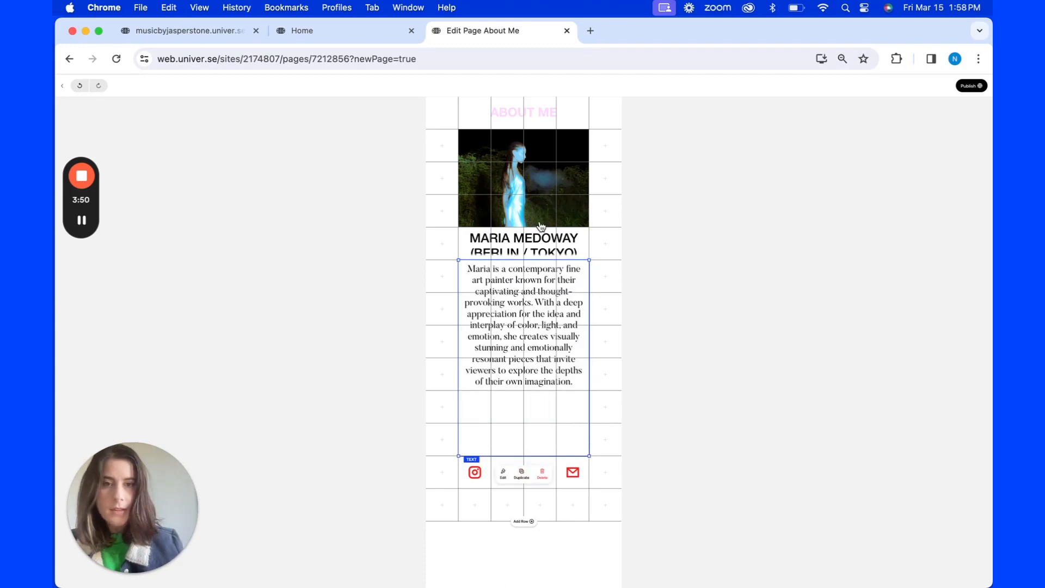
click(540, 240)
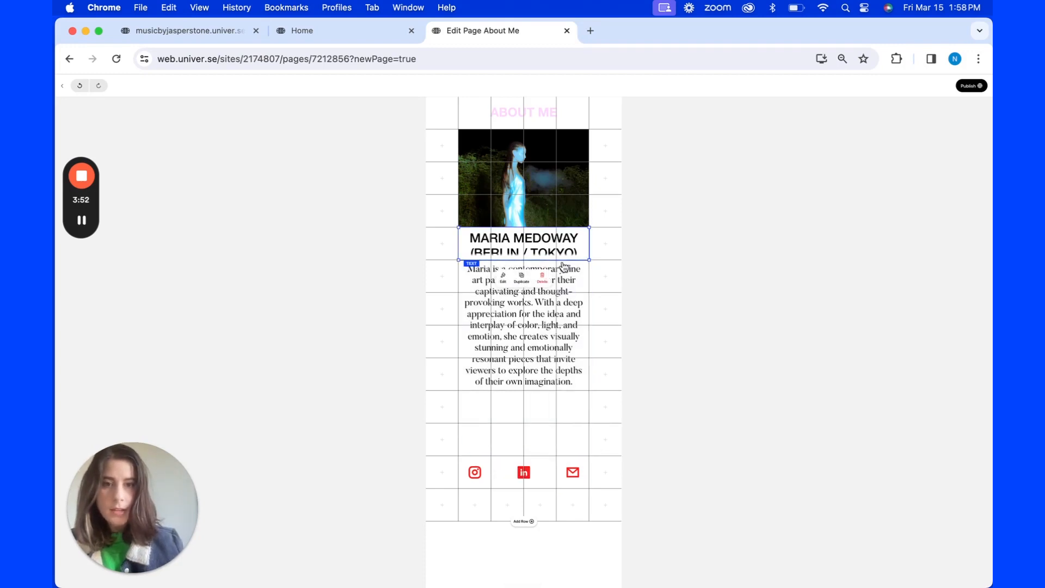
key(BackSpace)
click(548, 197)
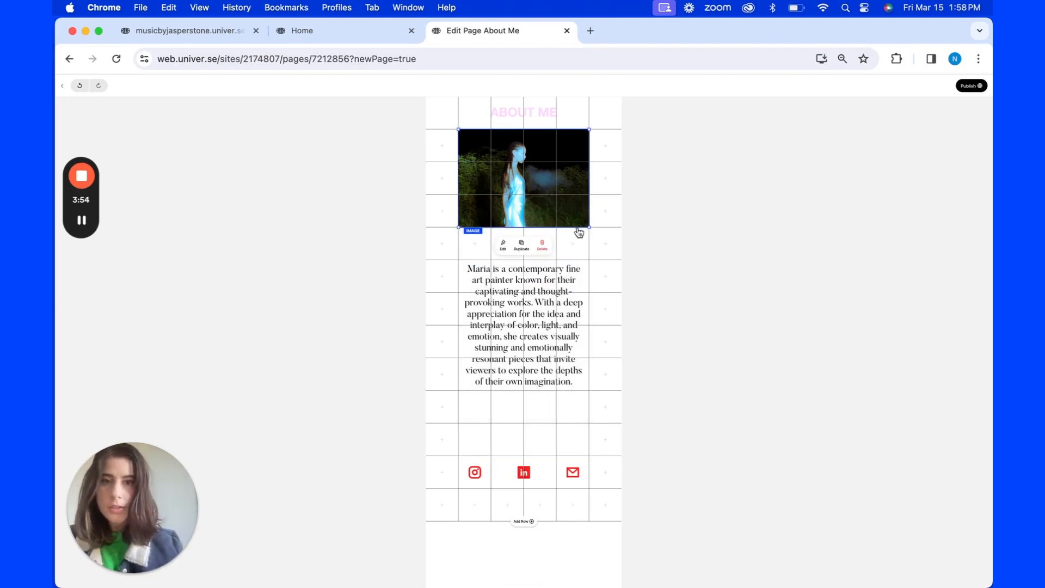
click(547, 251)
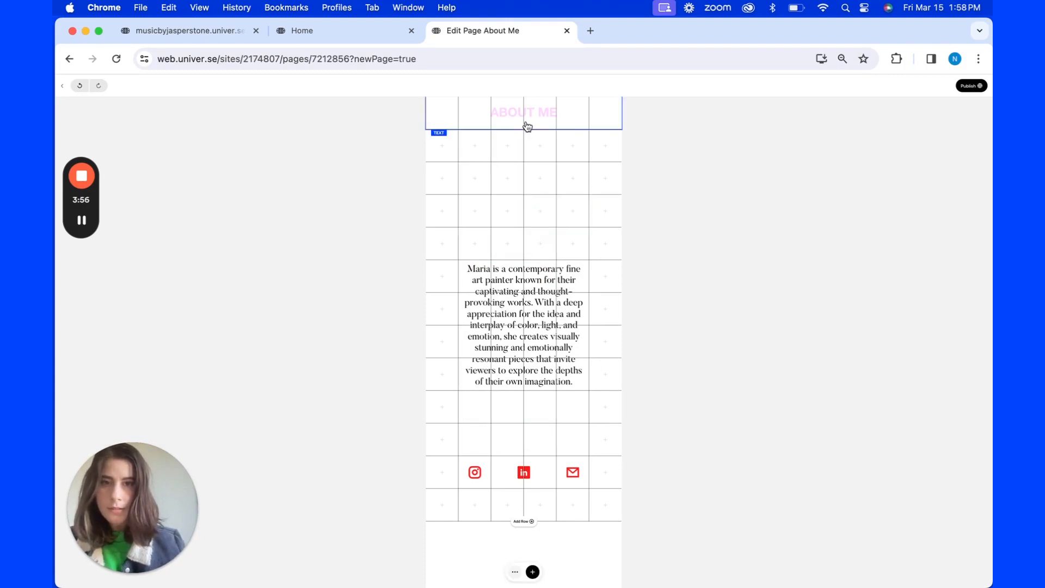
Make the ABOUT ME heading a Primary Title and move the bio up beneath it.
drag(527, 126, 526, 165)
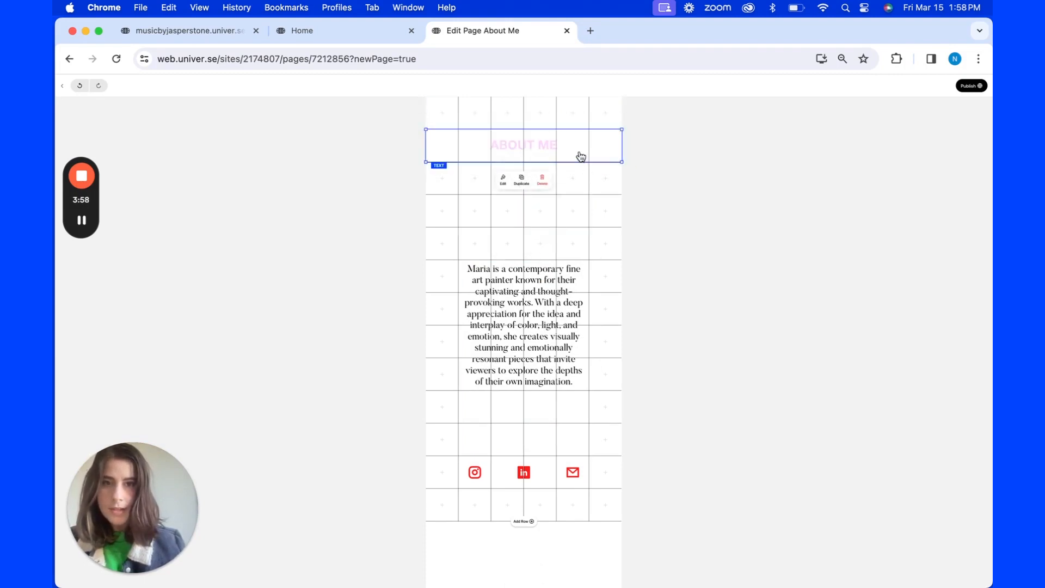
click(502, 179)
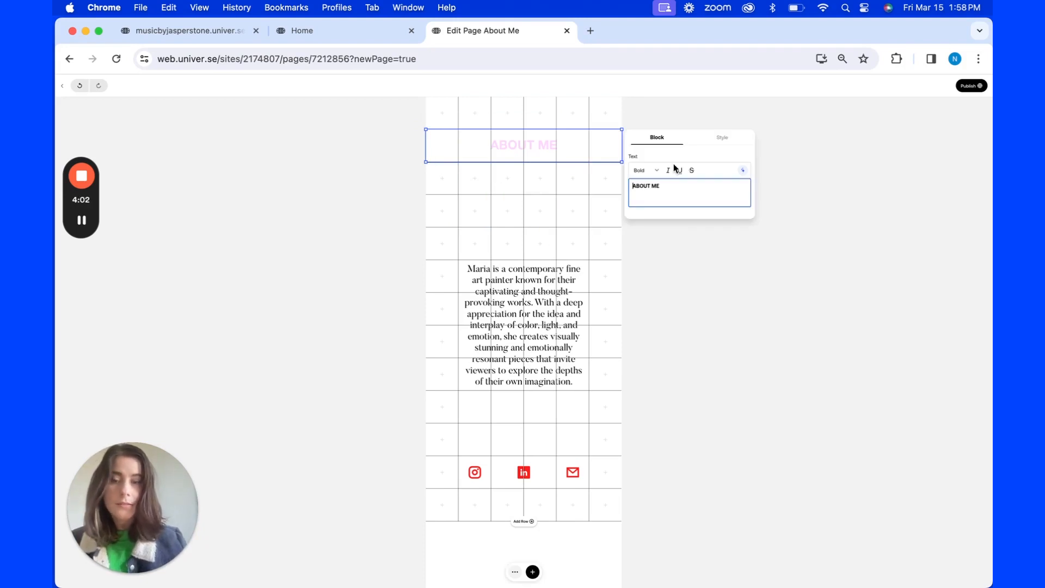
click(725, 141)
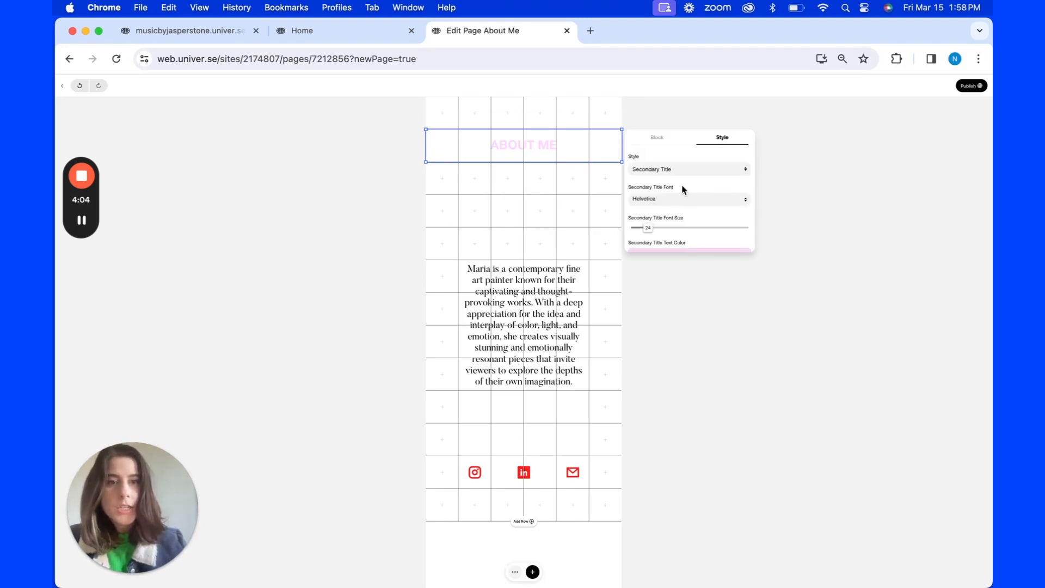
click(668, 171)
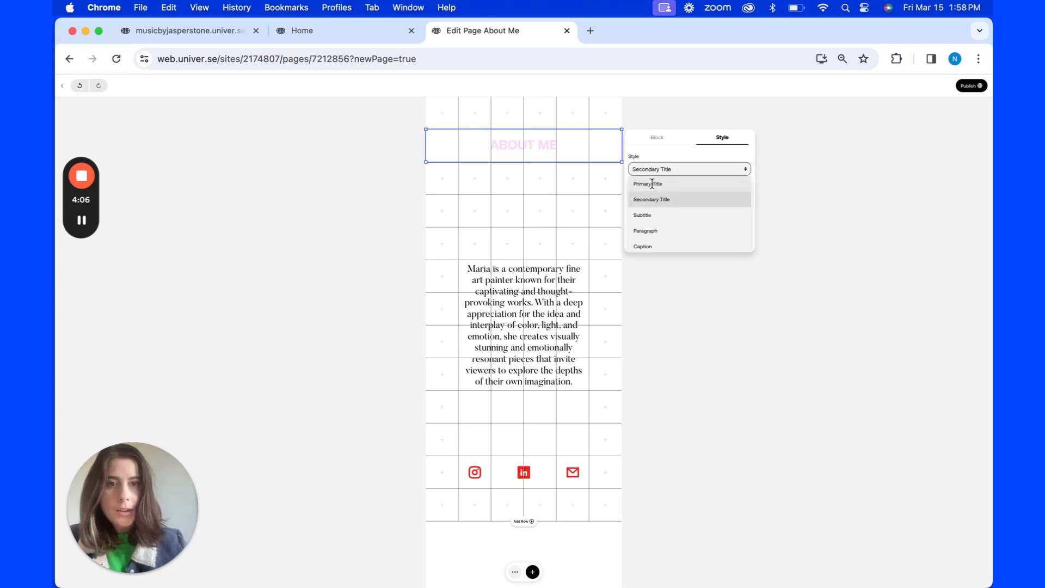
click(651, 183)
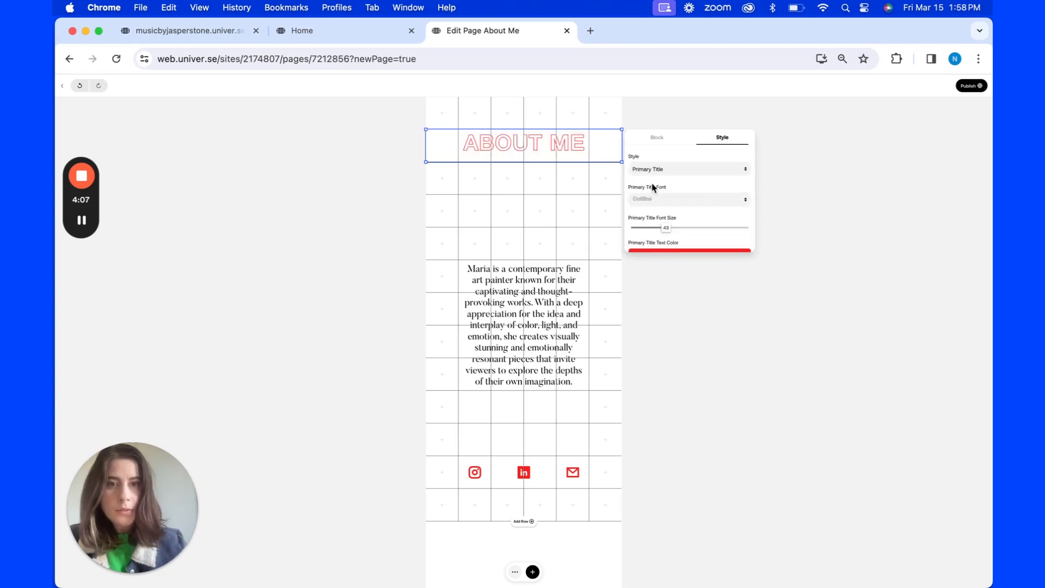
click(566, 199)
drag(539, 303, 548, 220)
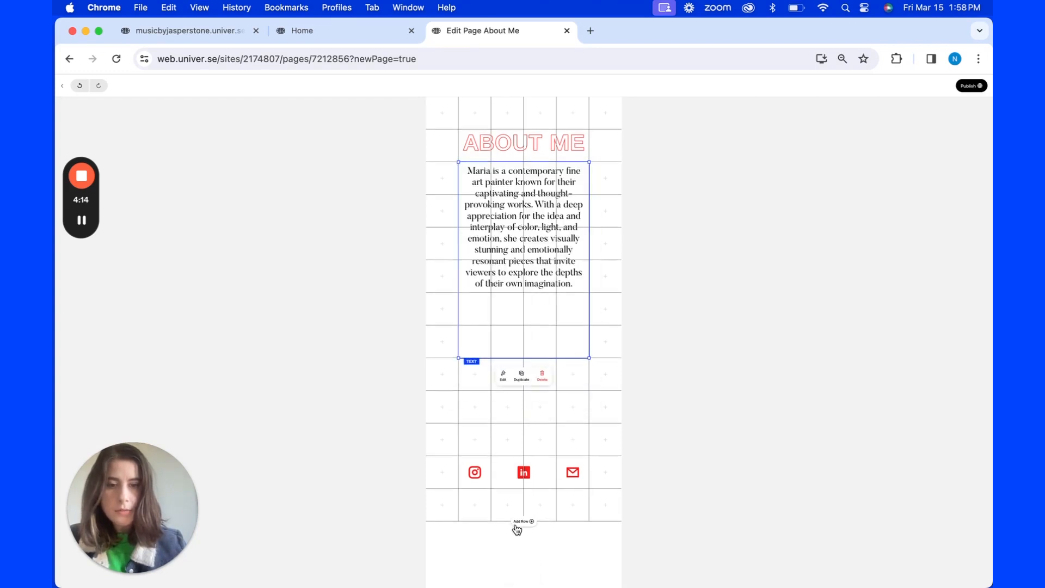
Set the page background to pale pink FFD9FF, then select the bio paragraph.
click(595, 527)
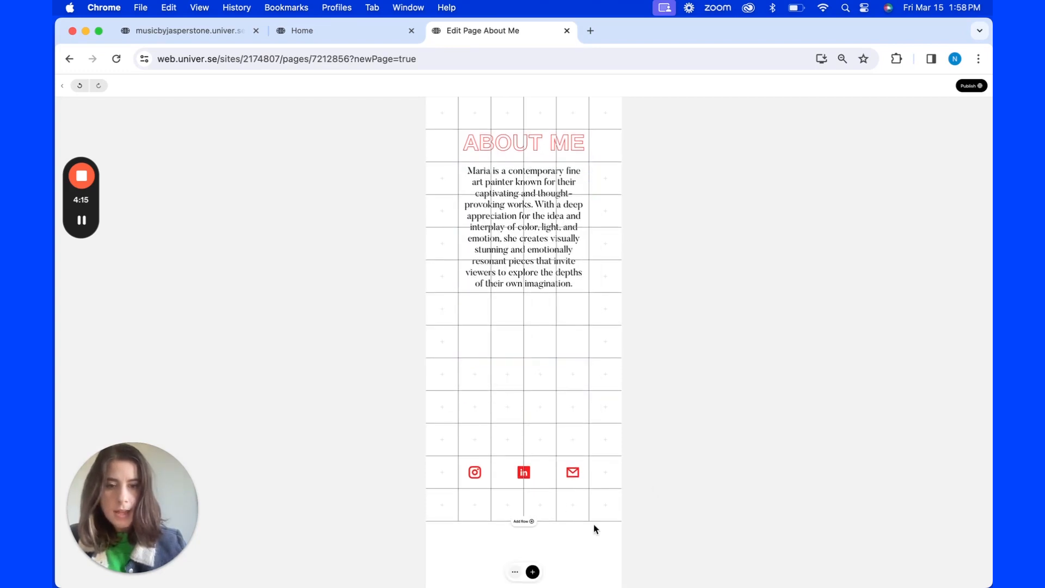
click(516, 572)
click(546, 539)
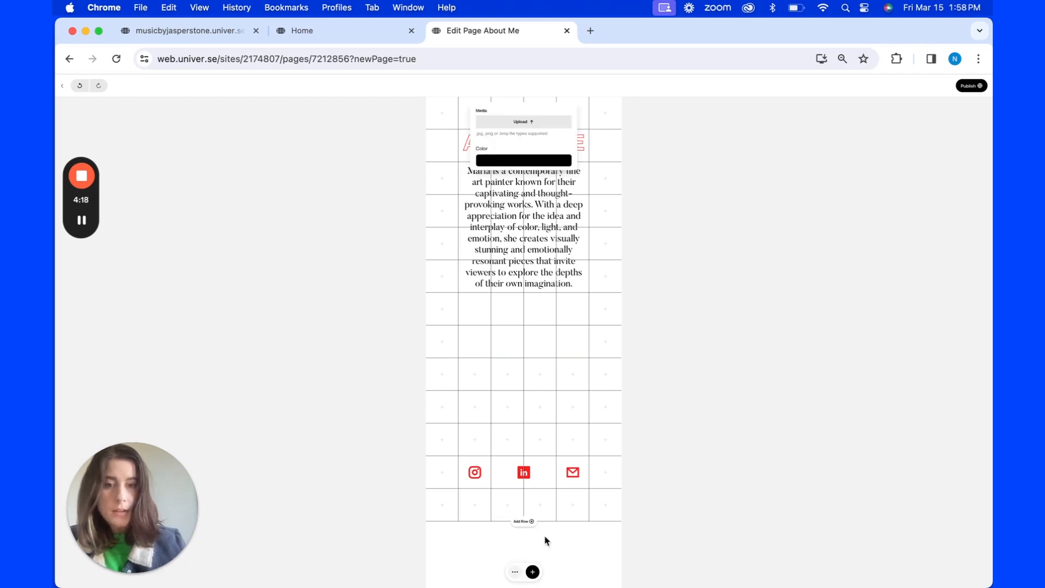
click(515, 573)
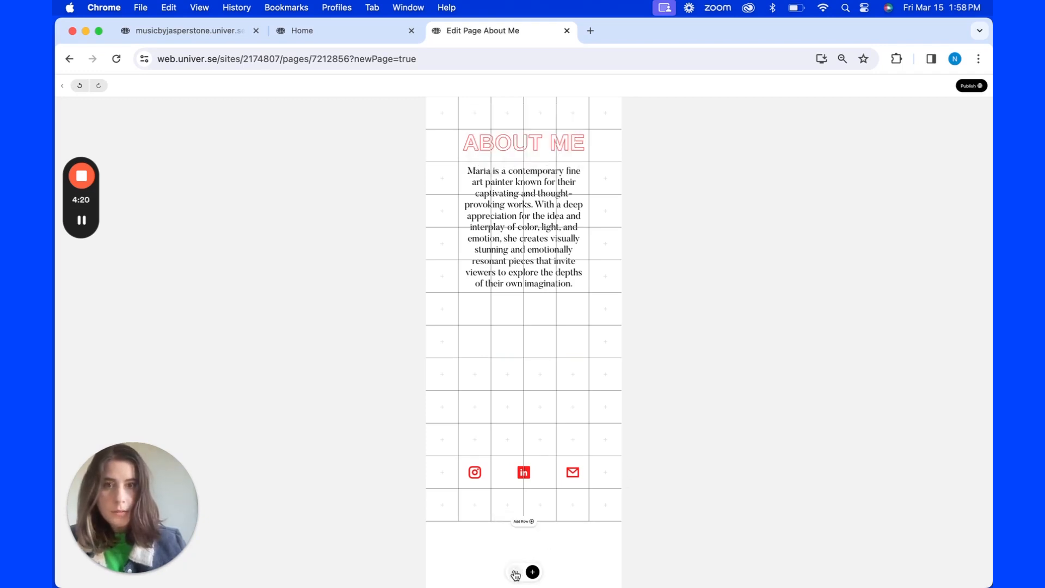
click(515, 572)
click(545, 540)
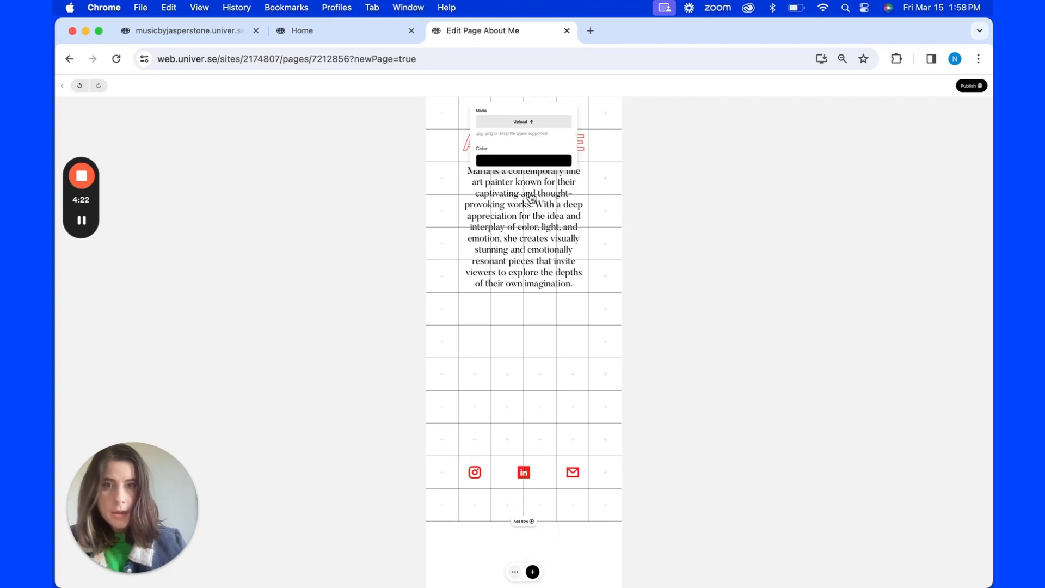
click(511, 166)
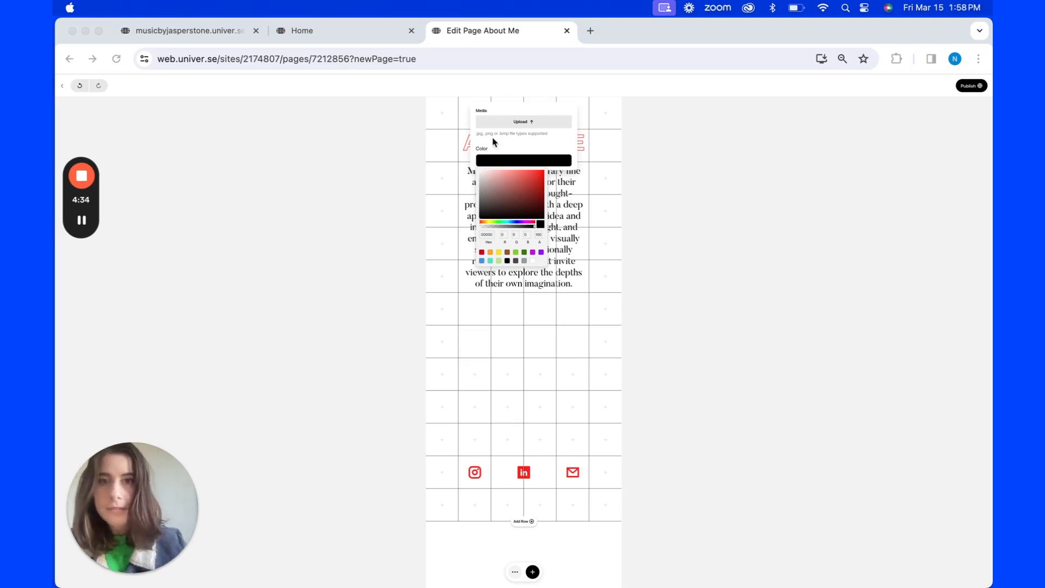
click(487, 234)
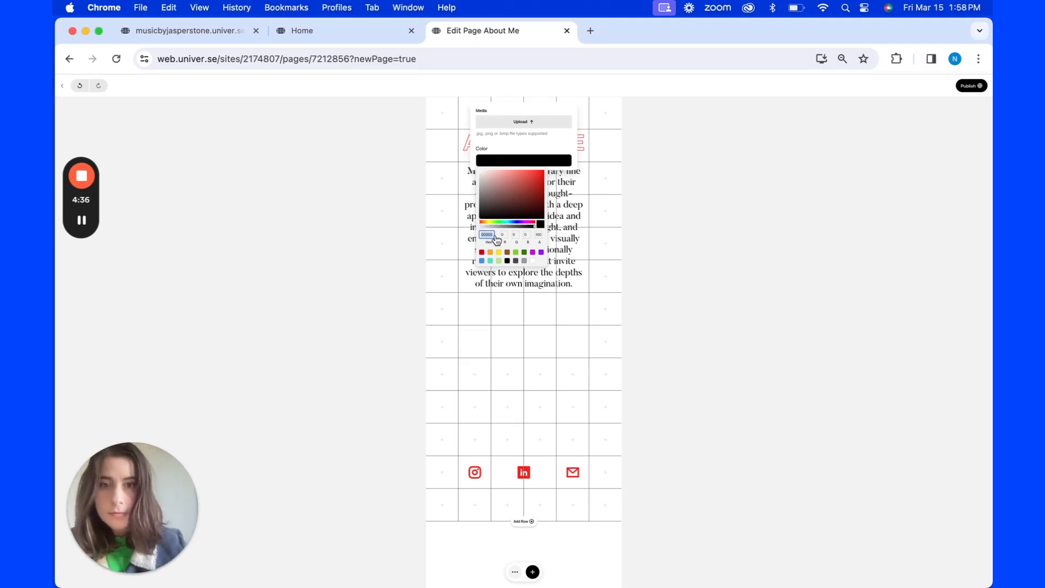
text(FFD9FF)
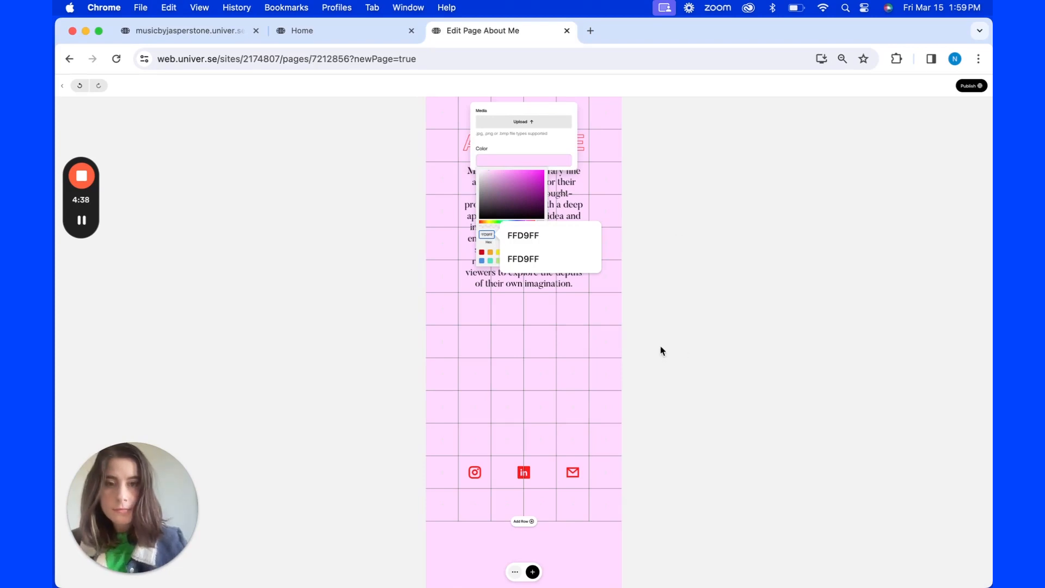
key(Escape)
key(Escape)
key(Escape)
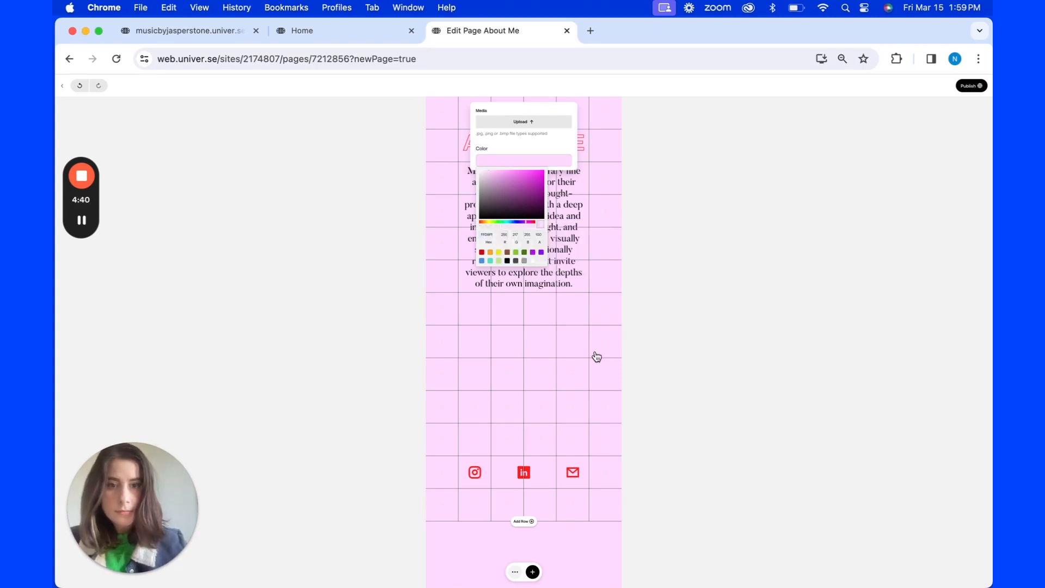
click(576, 279)
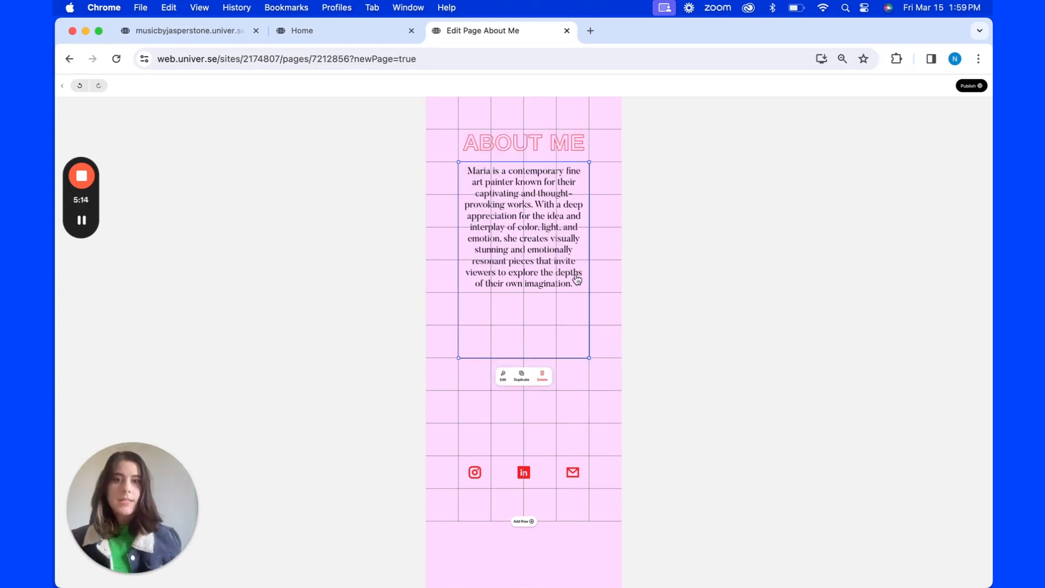
Set the bio paragraph's font to Helvetica.
click(503, 375)
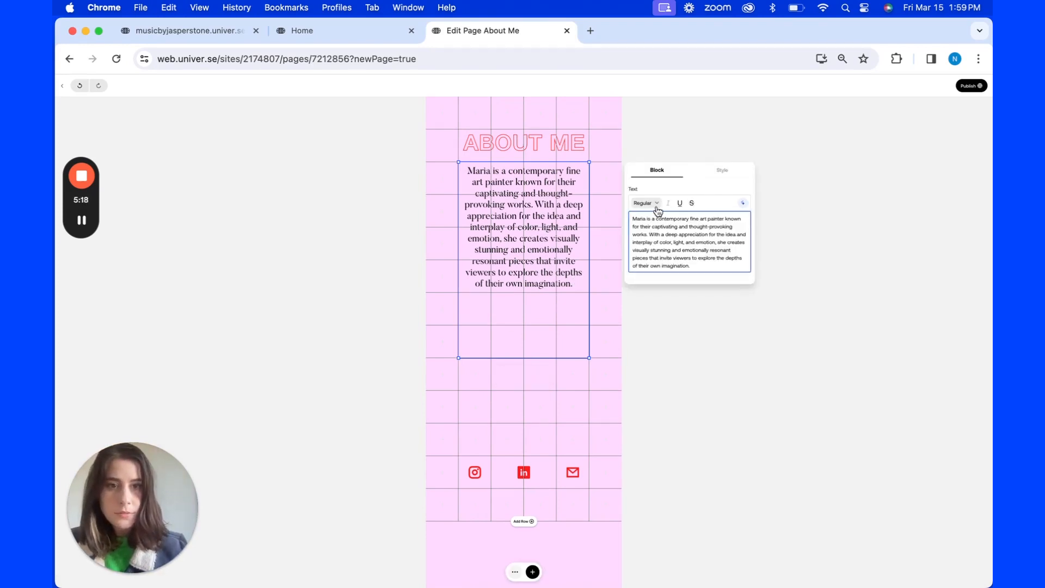
click(724, 169)
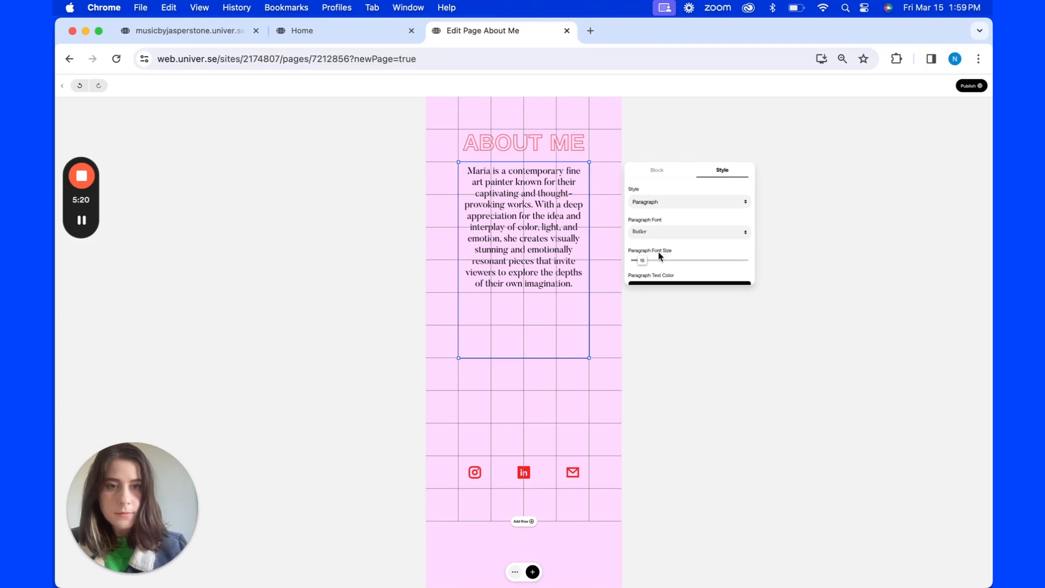
scroll(660, 261, down, 1)
click(660, 214)
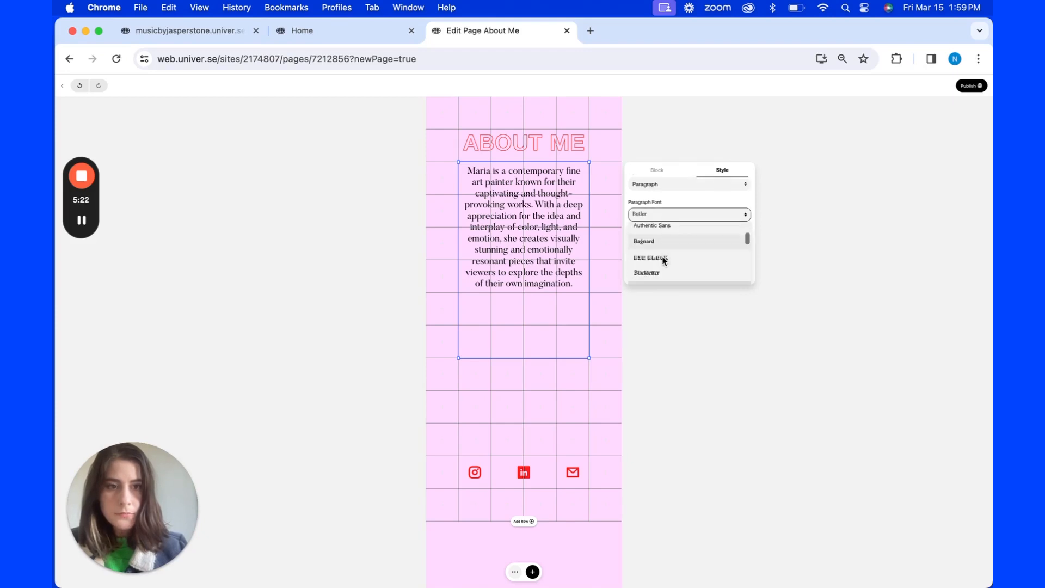
scroll(663, 261, down, 5)
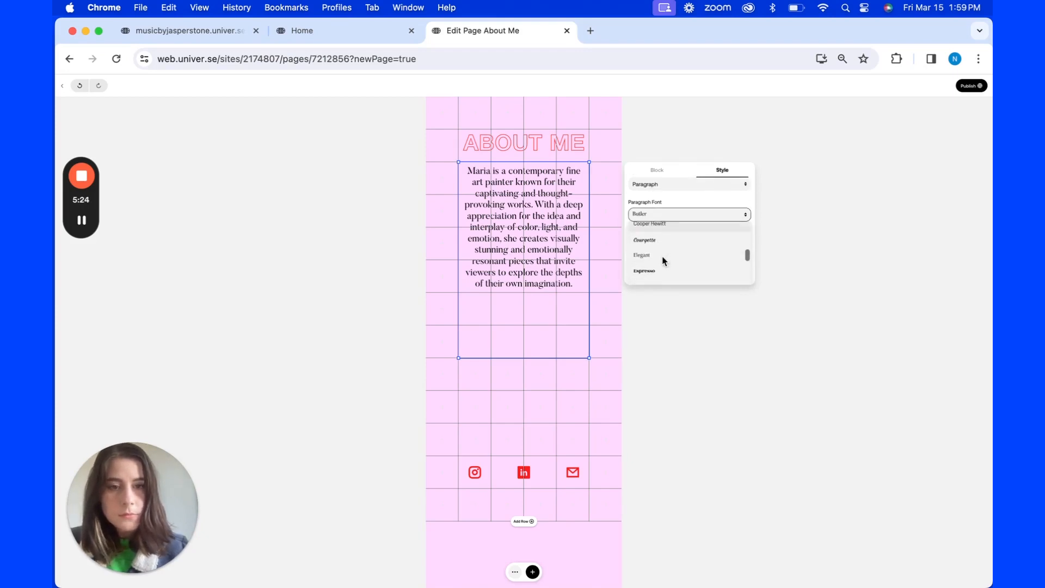
scroll(663, 261, down, 4)
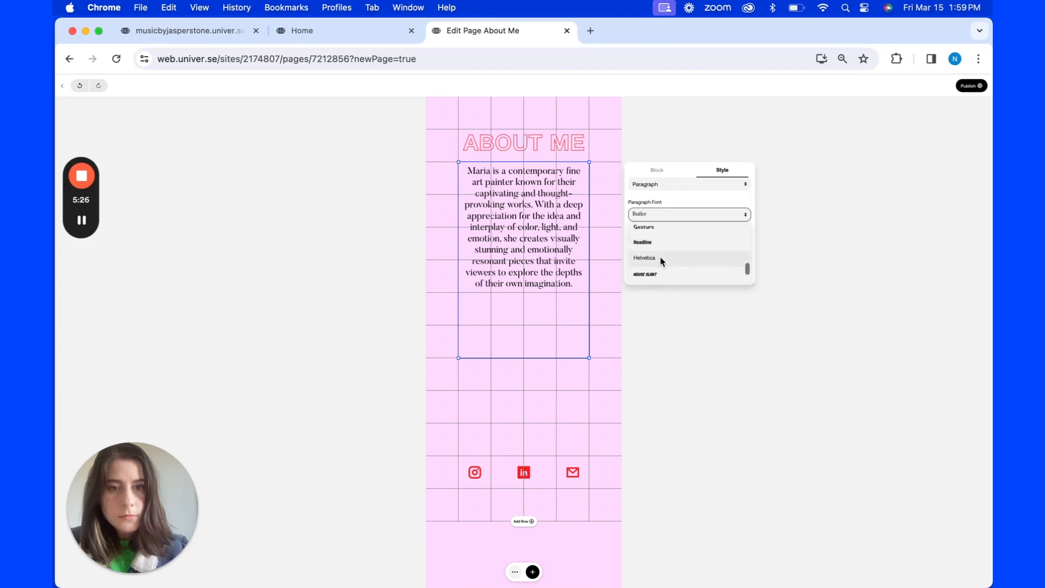
click(662, 261)
Make the bio text red and reduce its font size to 16.
scroll(662, 263, down, 2)
click(662, 245)
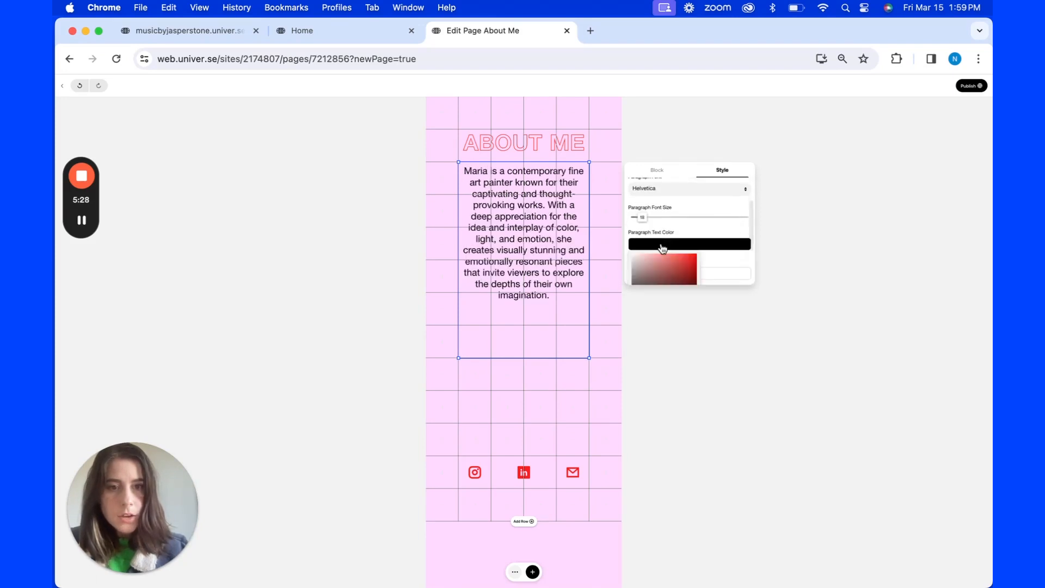
scroll(663, 283, down, 2)
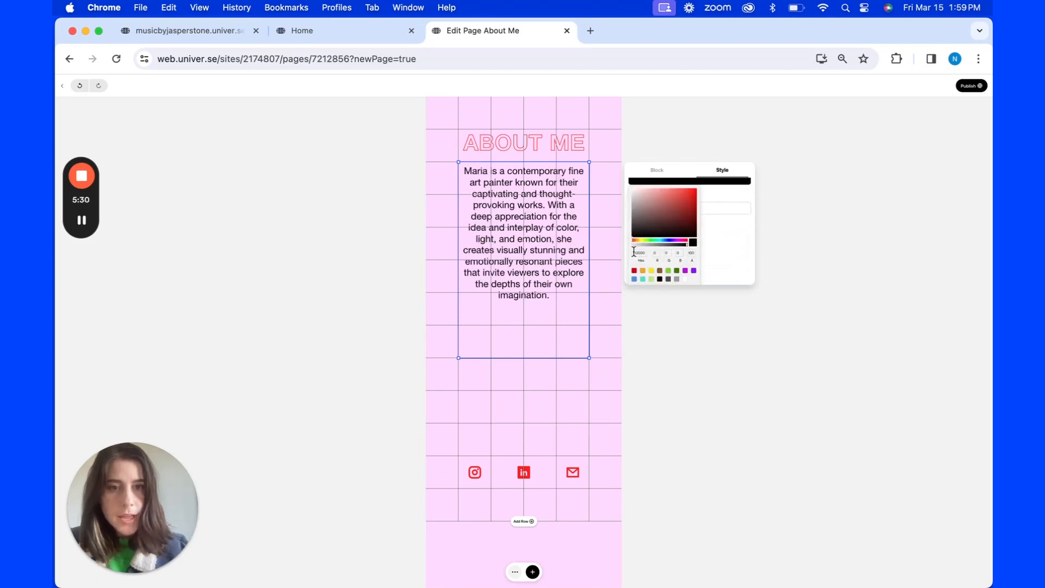
double_click(645, 252)
text(ffff22)
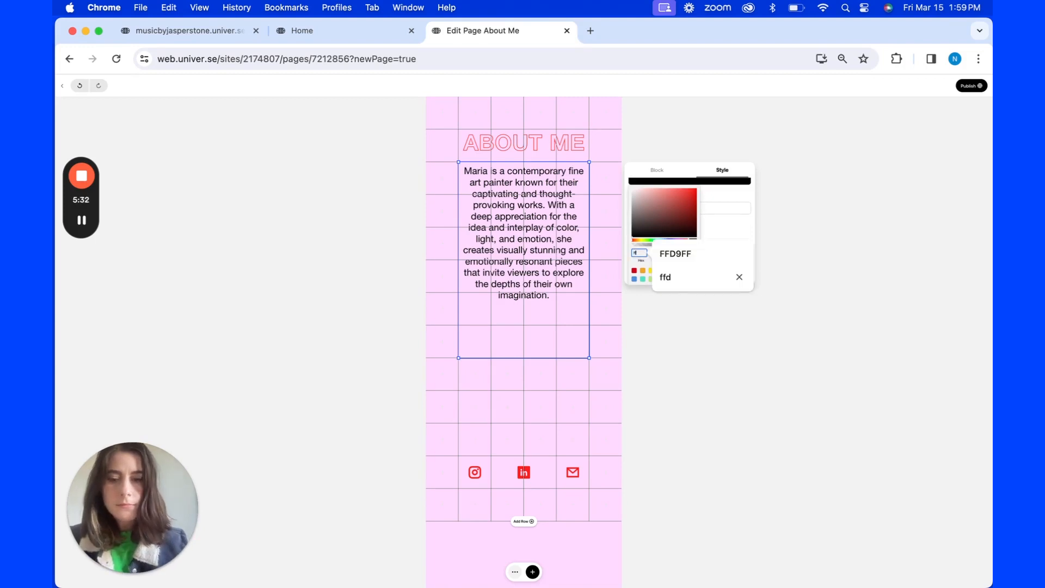
text(0)
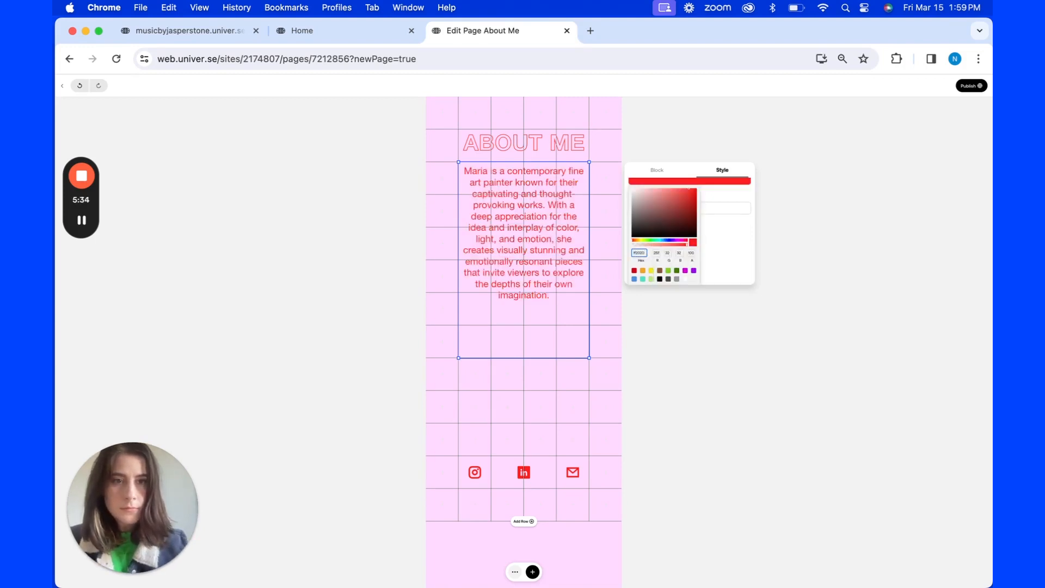
click(725, 257)
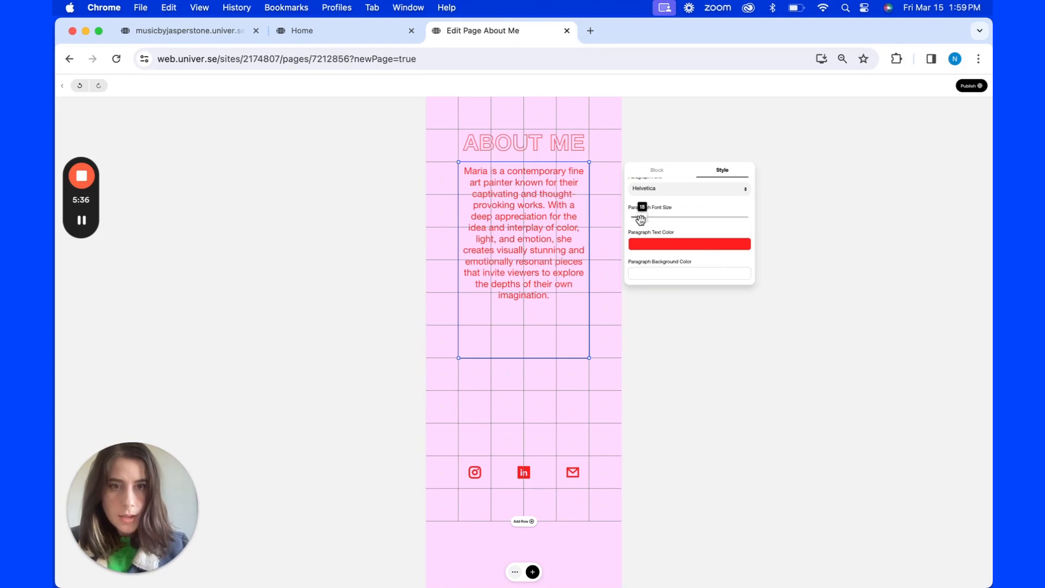
drag(642, 217, 640, 217)
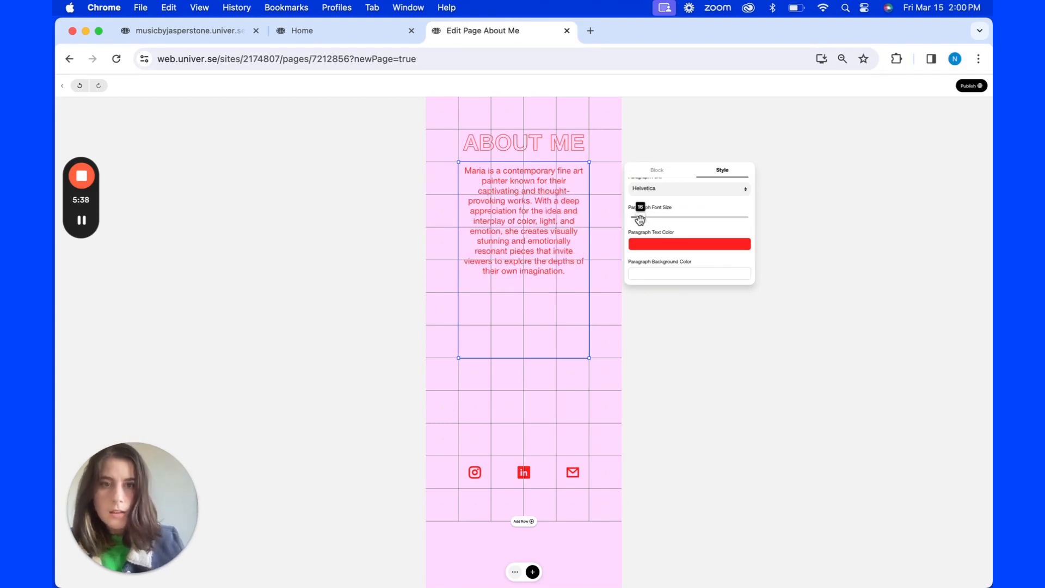
scroll(690, 223, up, 3)
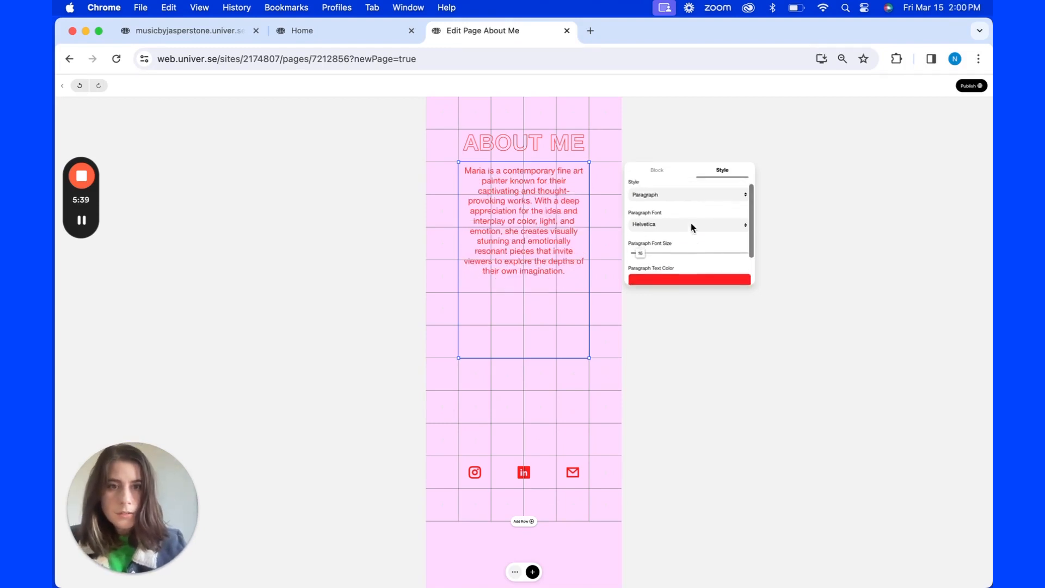
click(657, 173)
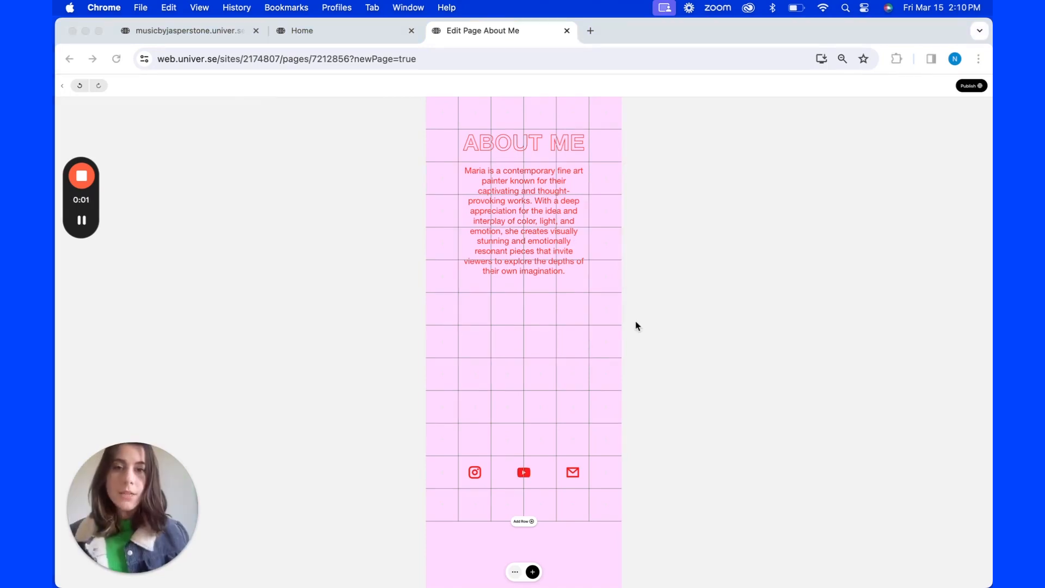
Reselect the bio paragraph and choose Generate Text from its AI actions.
click(538, 227)
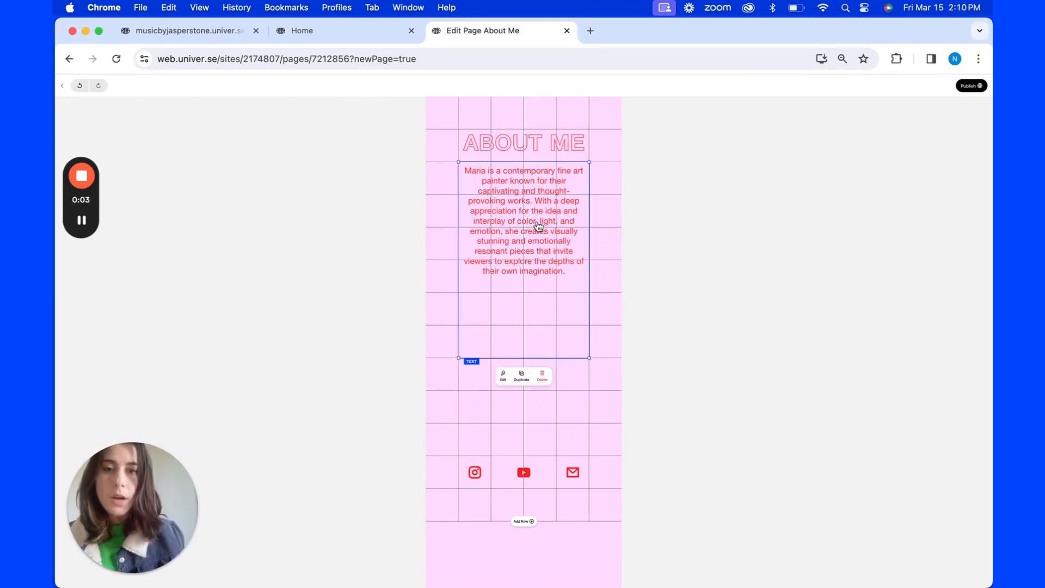
click(503, 382)
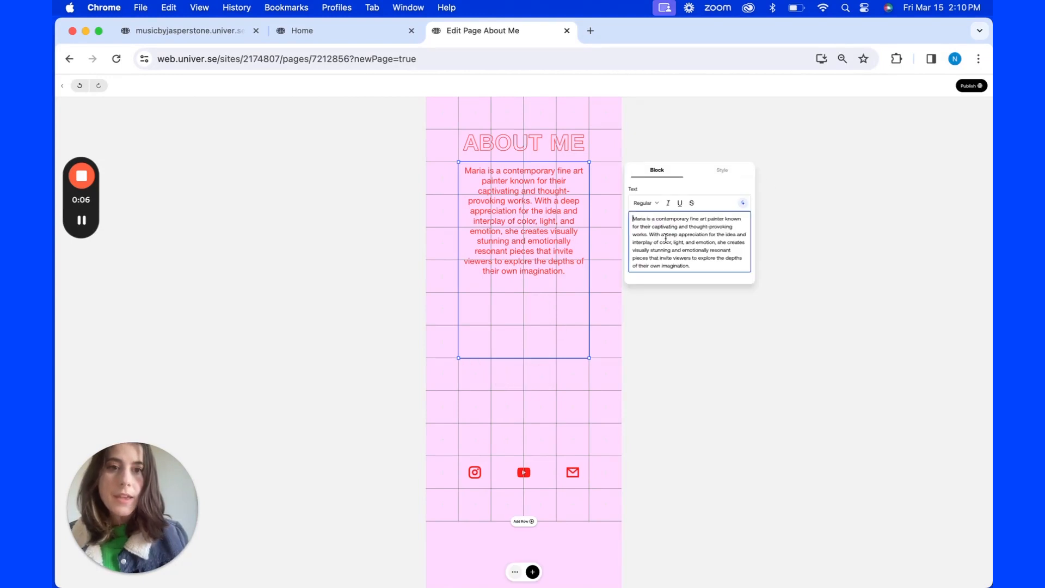
click(743, 204)
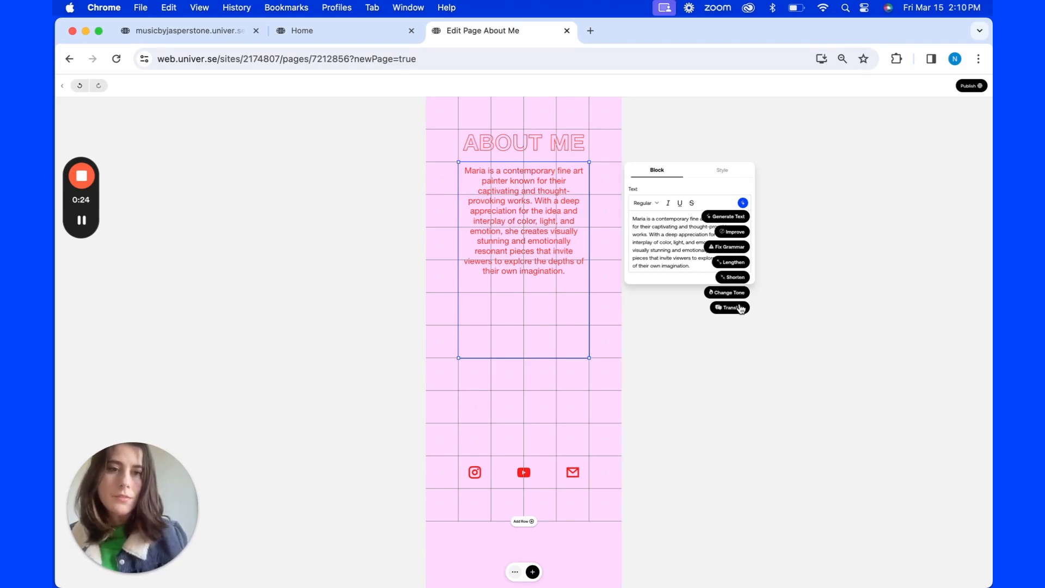
click(722, 217)
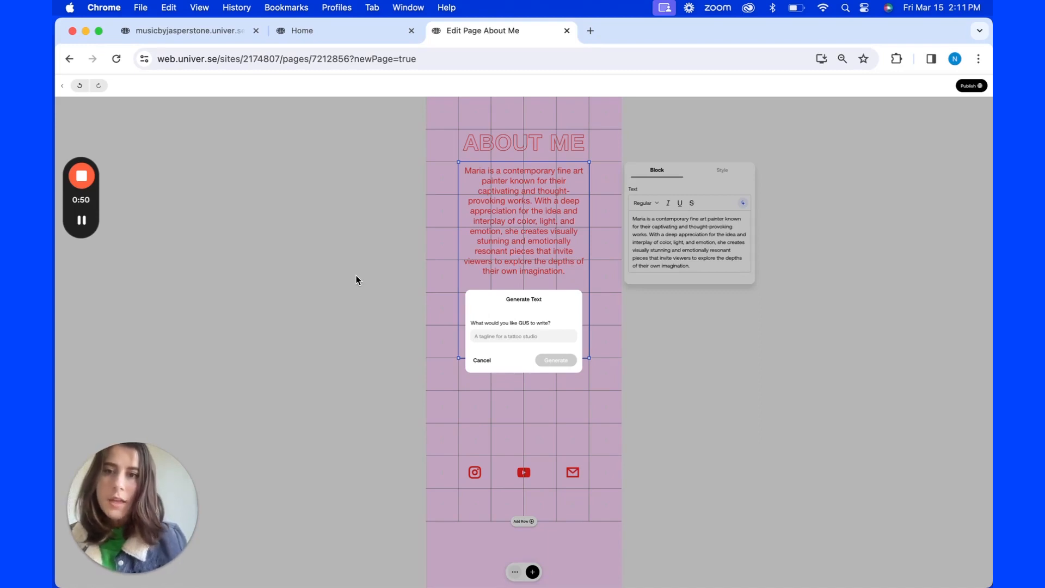
Generate a bio from a prompt about a new NYC R&B musician who writes their own songs.
key(super+Tab)
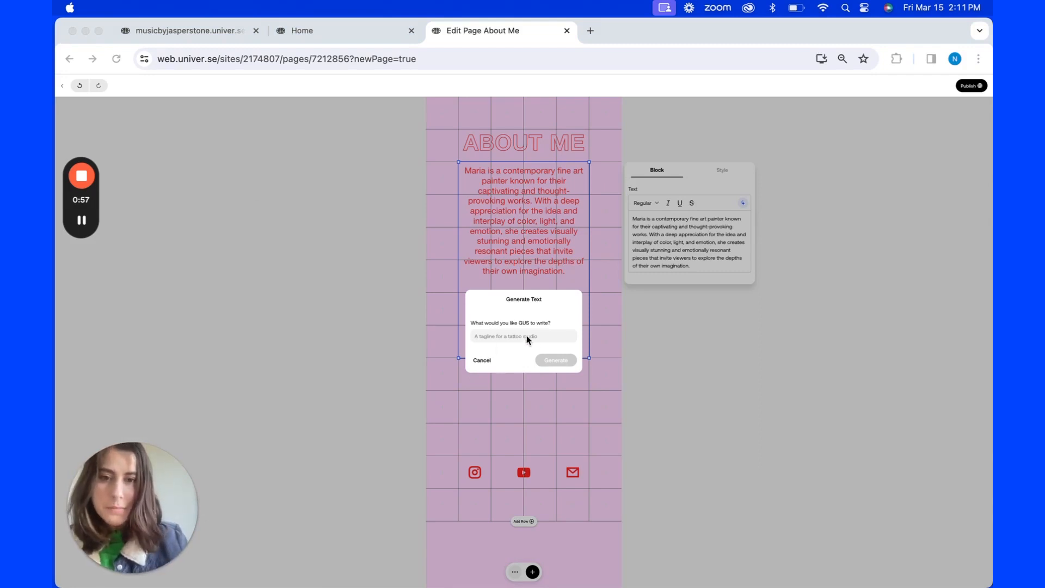
click(504, 335)
key(super+v)
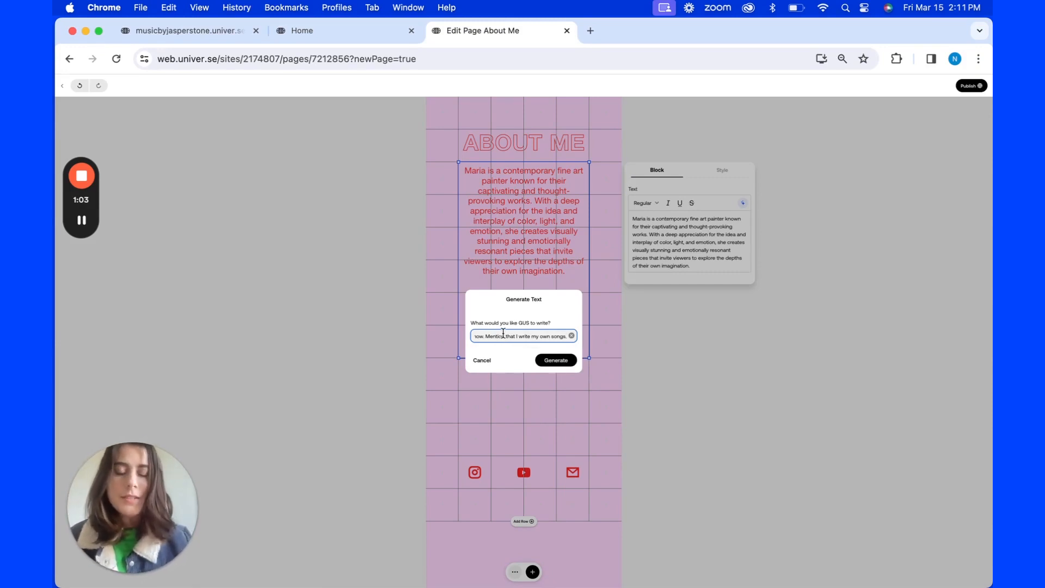
click(556, 360)
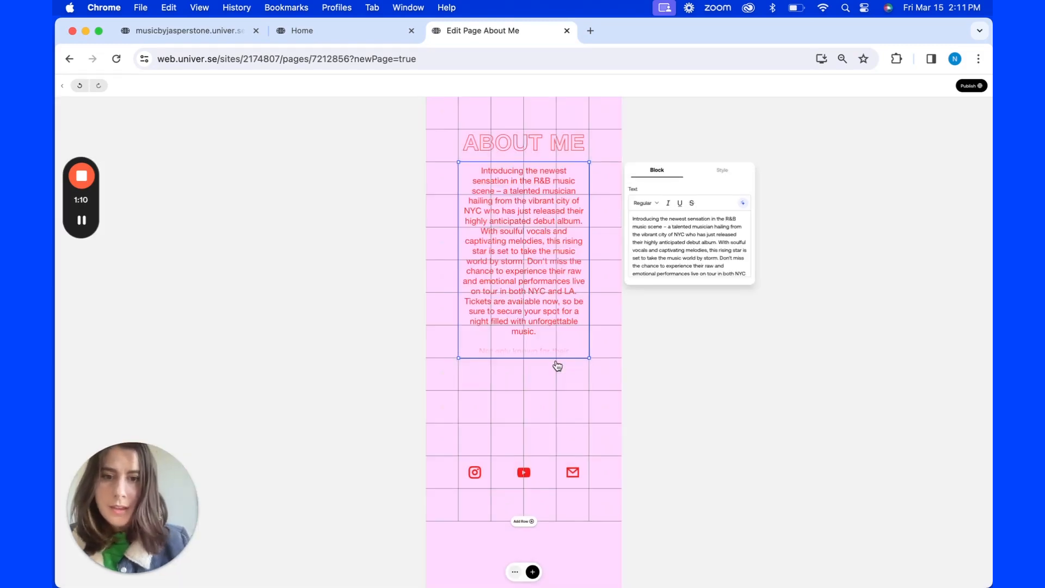
Stretch the bio text box taller and across the full page width.
drag(589, 358, 609, 424)
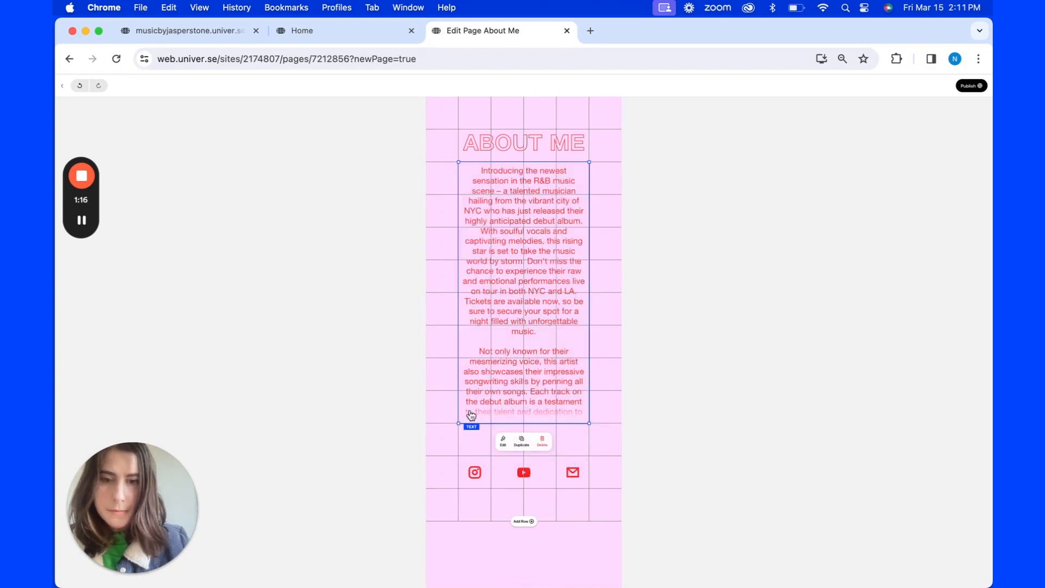
drag(458, 422, 426, 423)
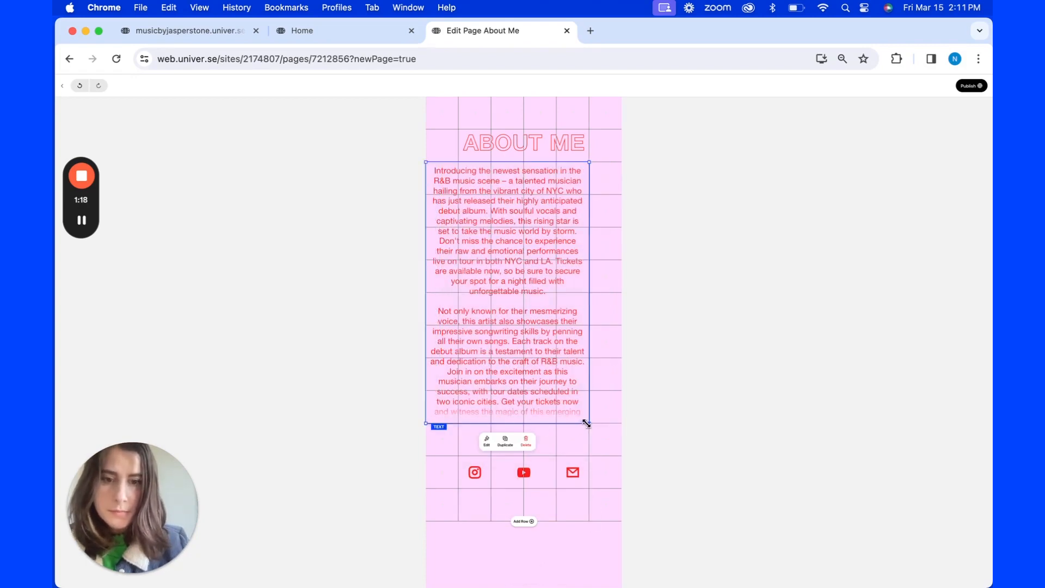
drag(587, 423, 618, 423)
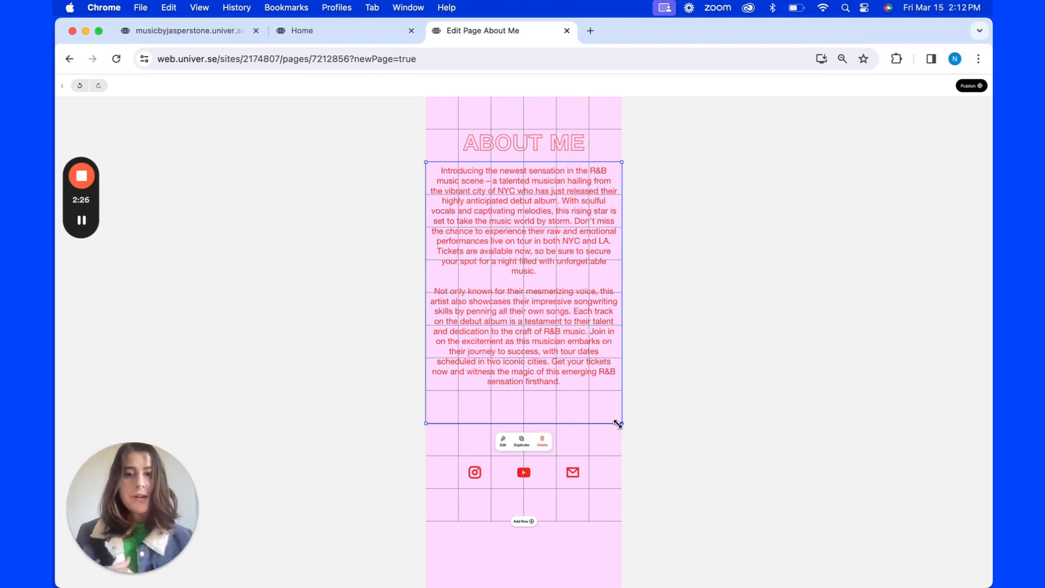
Delete the empty grid row above the social icons.
click(623, 456)
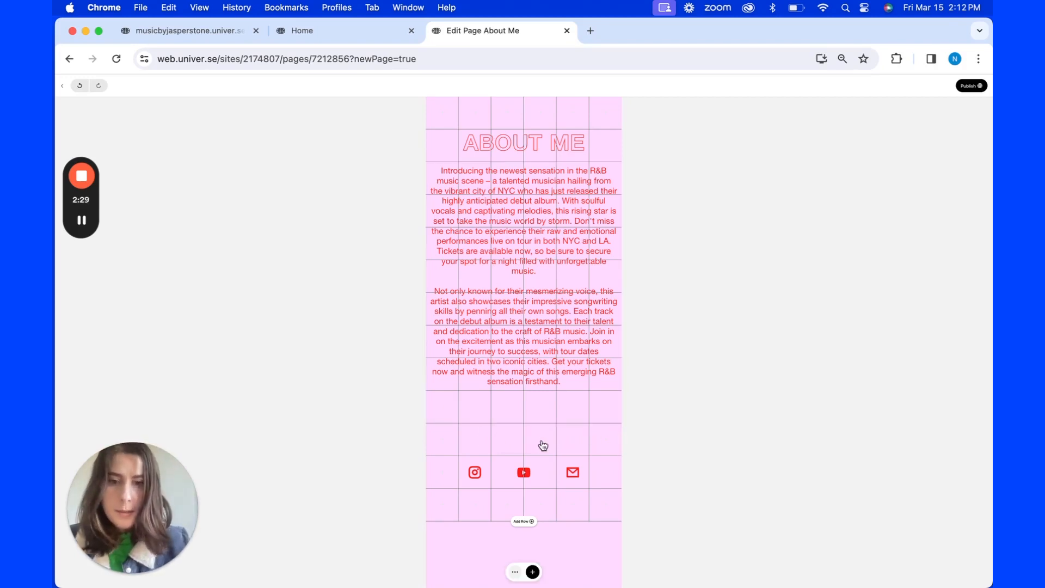
click(543, 446)
click(651, 467)
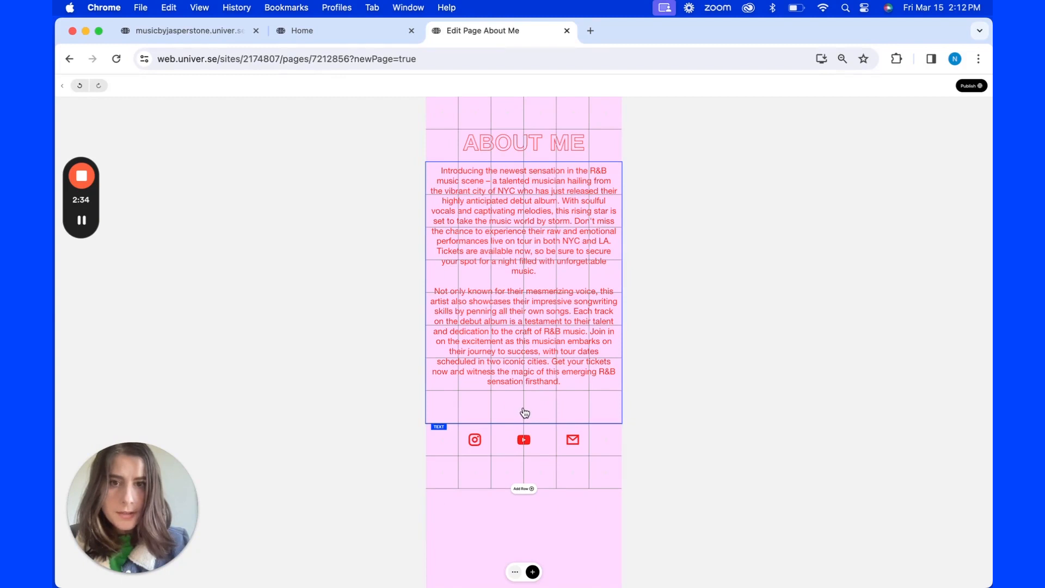
Publish the About Me page and reset the browser zoom to 100%.
click(970, 87)
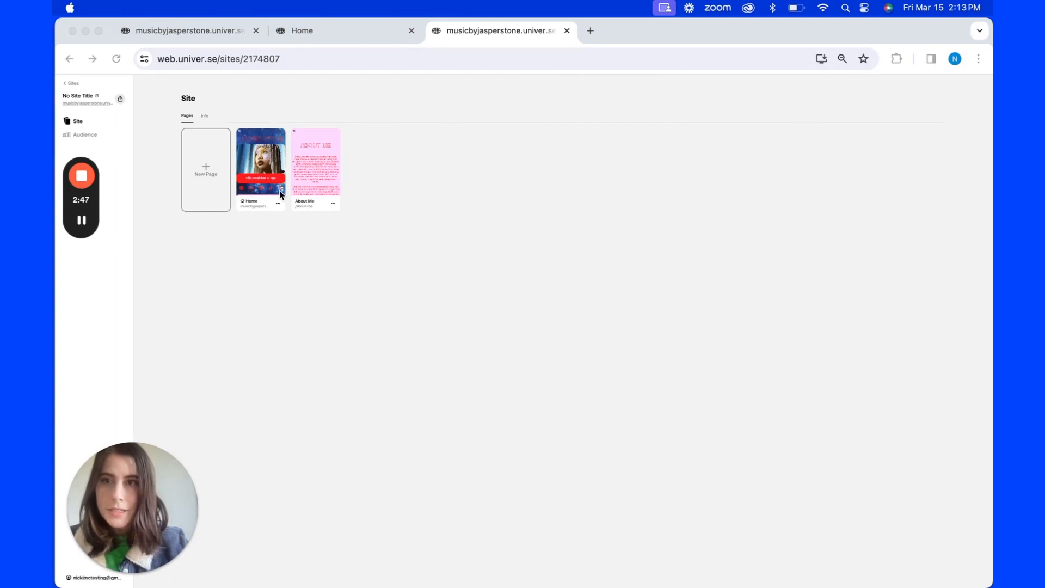
click(205, 7)
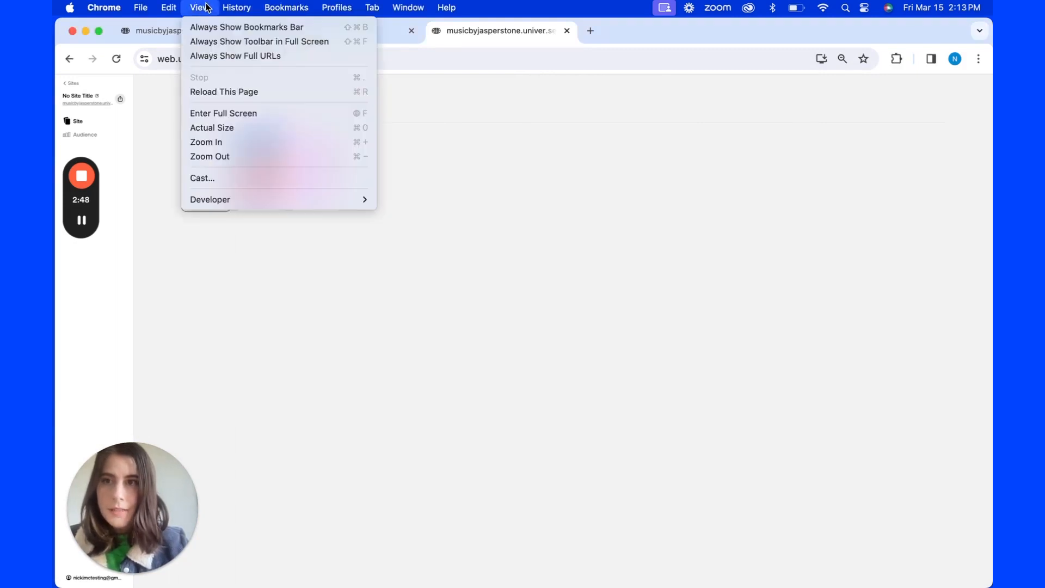
click(285, 131)
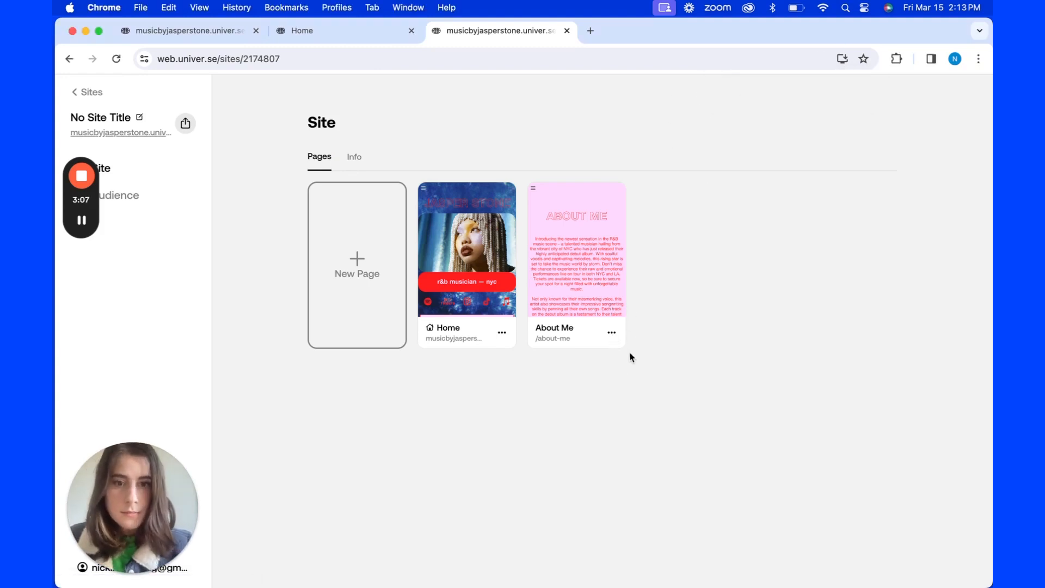
Open the live About Me page in a new browser tab.
click(612, 333)
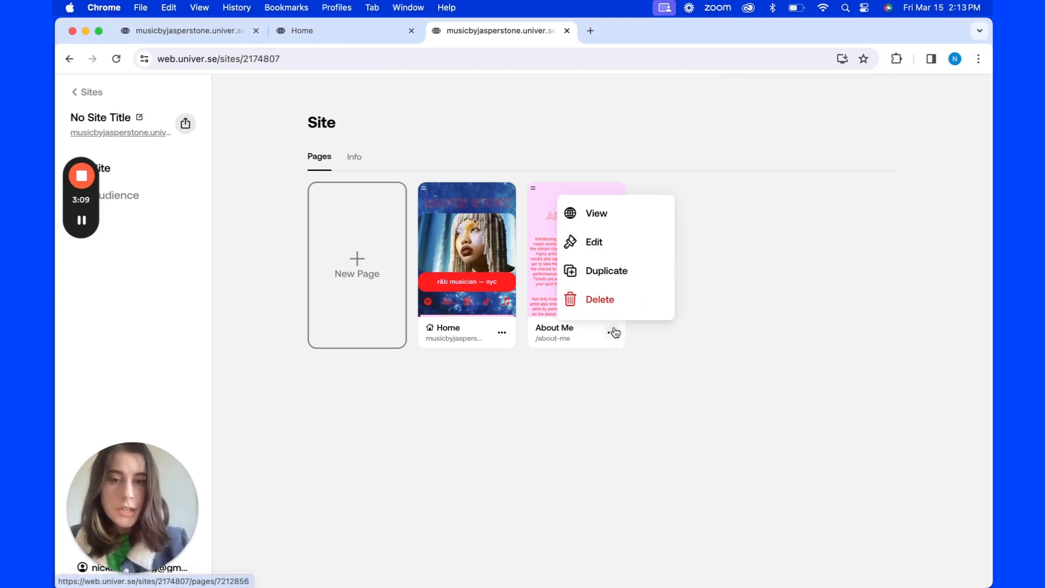
right_click(607, 223)
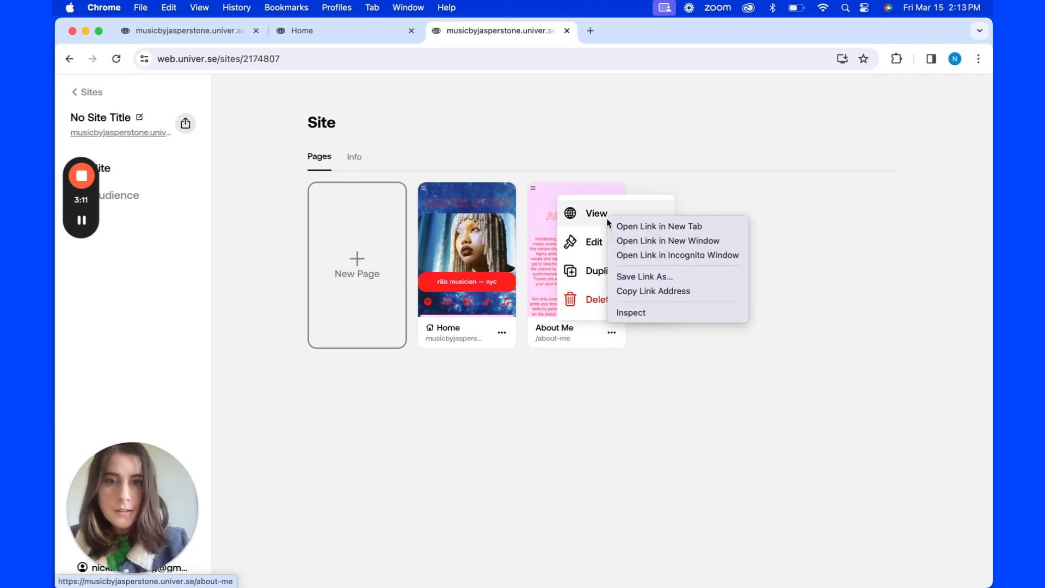
click(613, 227)
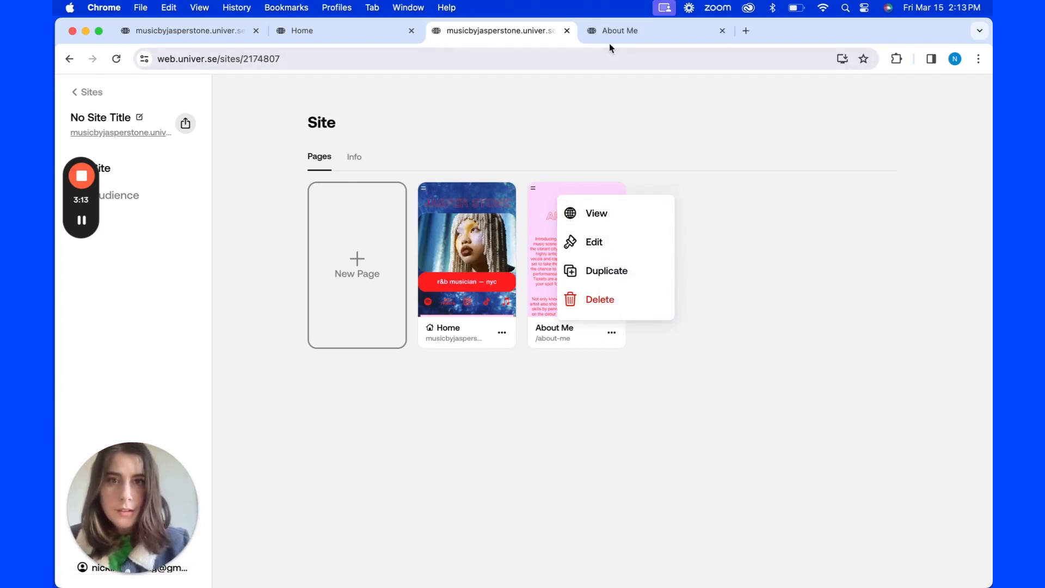
click(610, 35)
scroll(608, 291, down, 10)
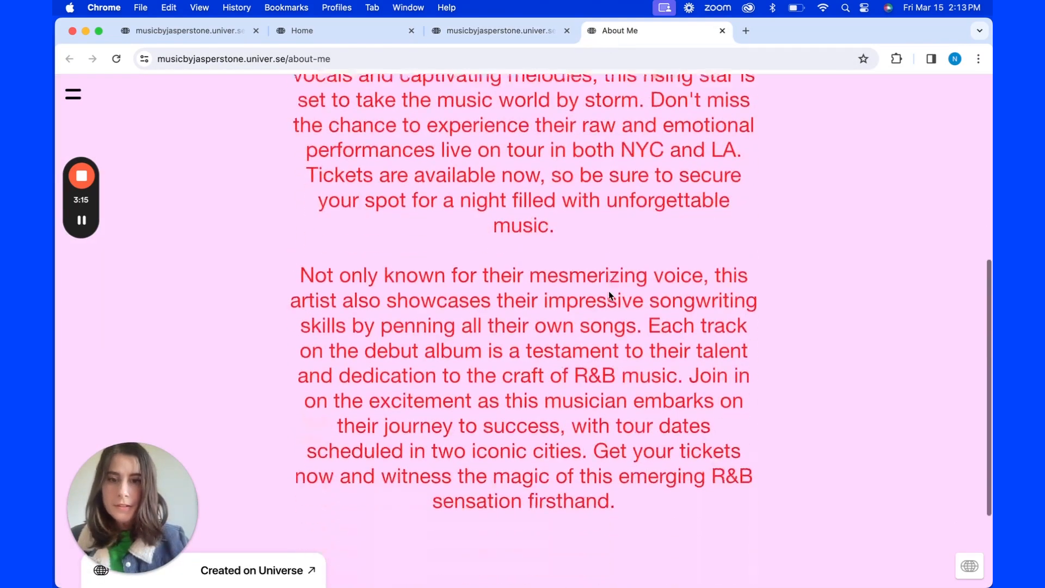
scroll(609, 291, up, 10)
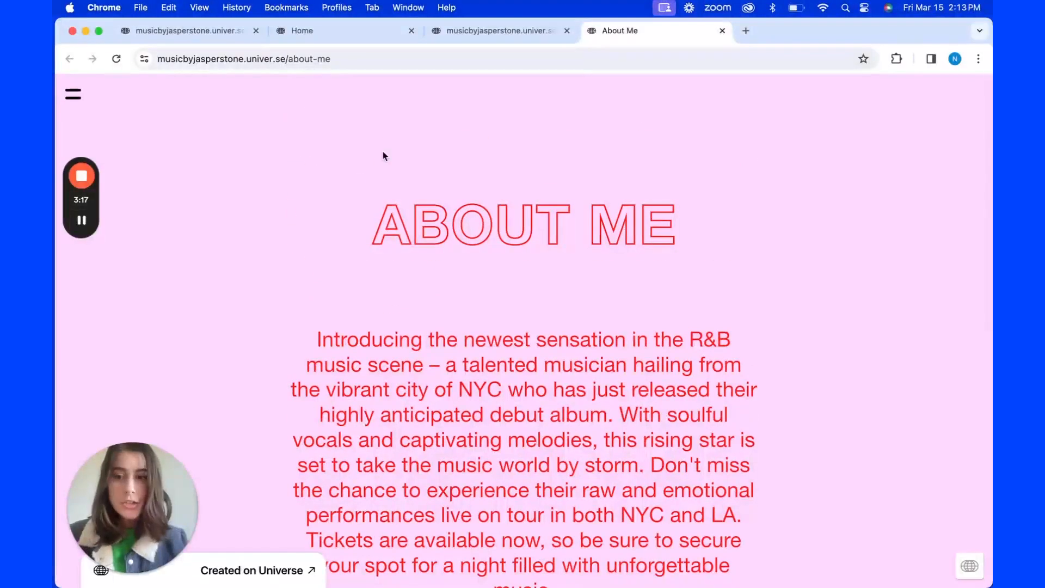
click(74, 95)
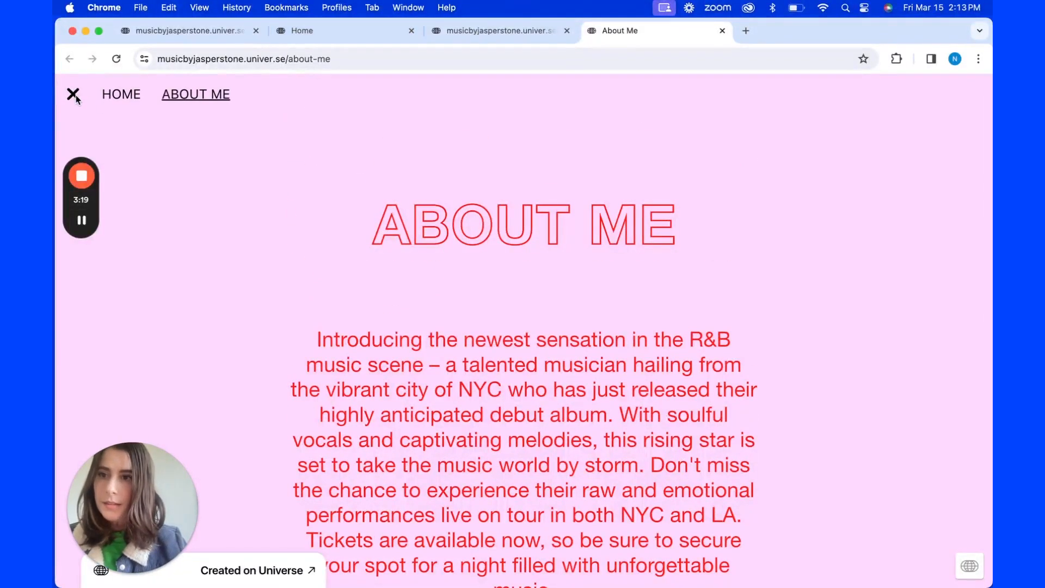
click(75, 97)
click(73, 95)
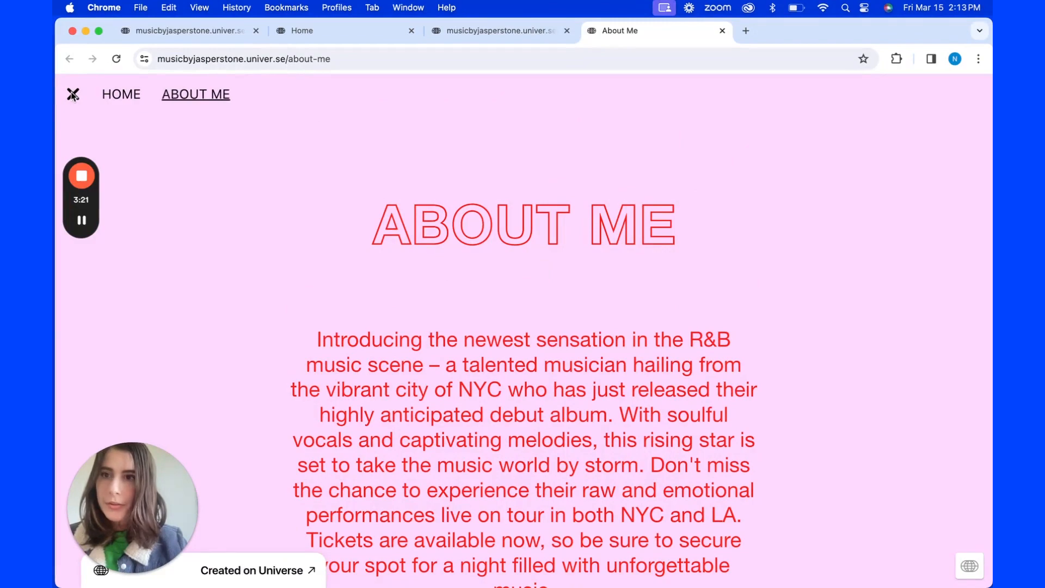
click(121, 96)
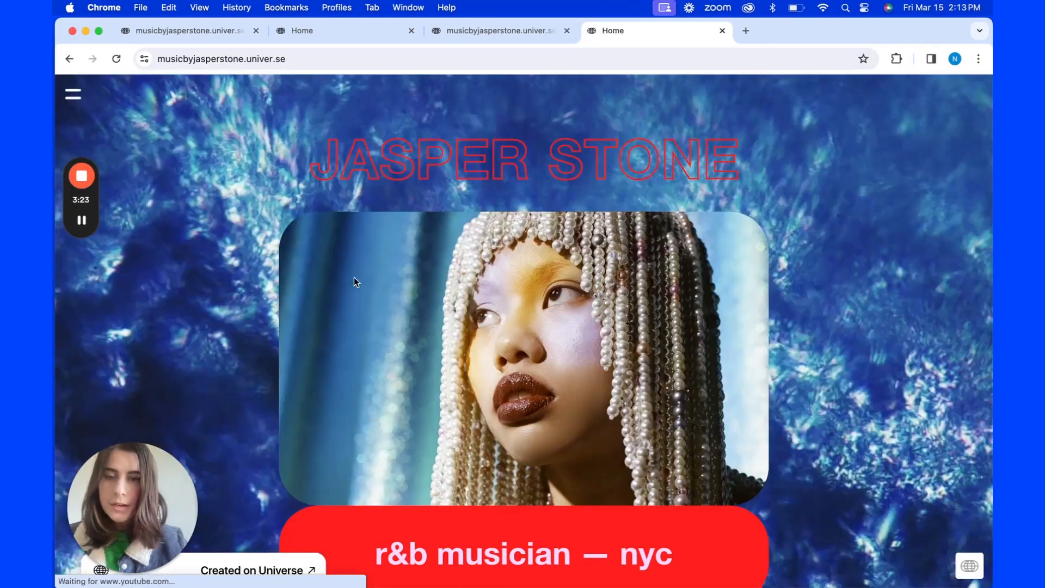
scroll(354, 282, down, 15)
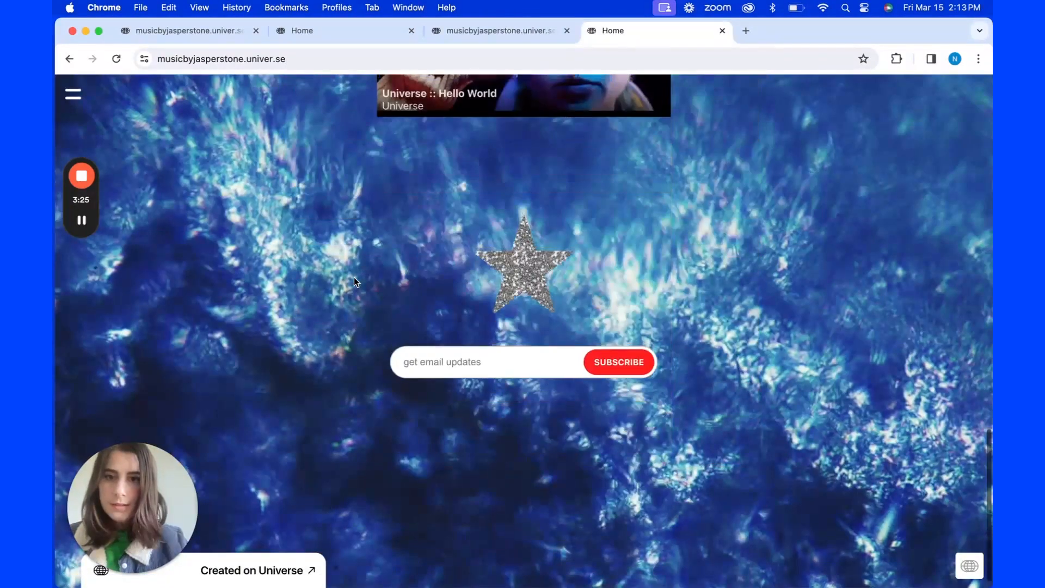
scroll(354, 281, up, 15)
click(73, 95)
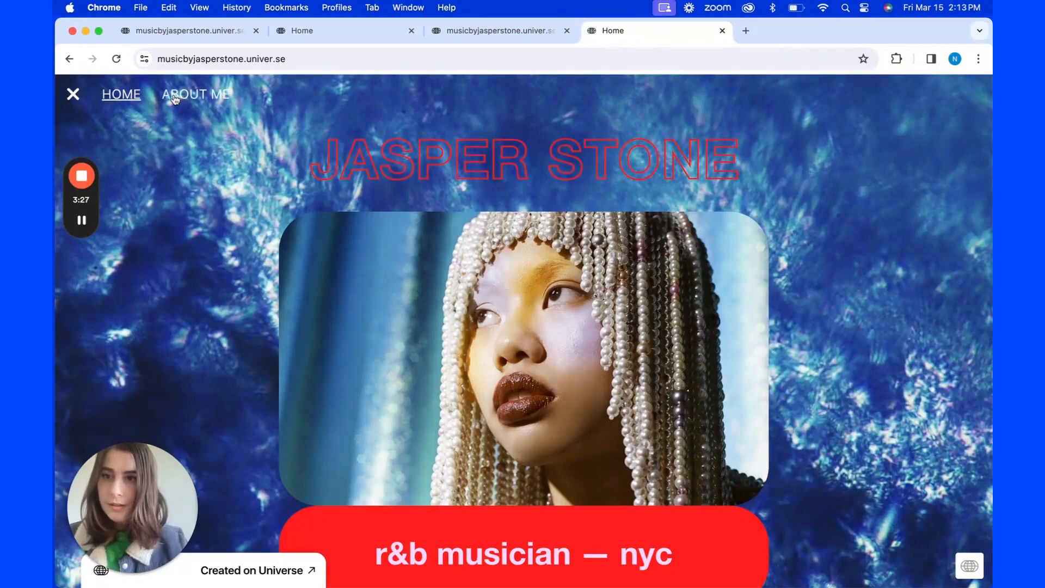
click(174, 97)
scroll(275, 217, down, 6)
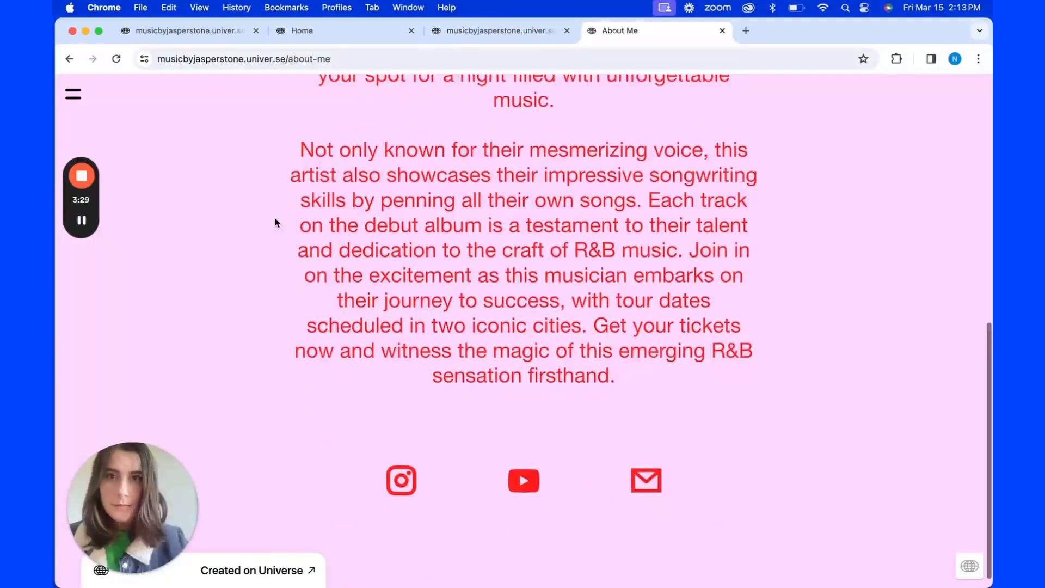
scroll(275, 218, up, 6)
click(488, 32)
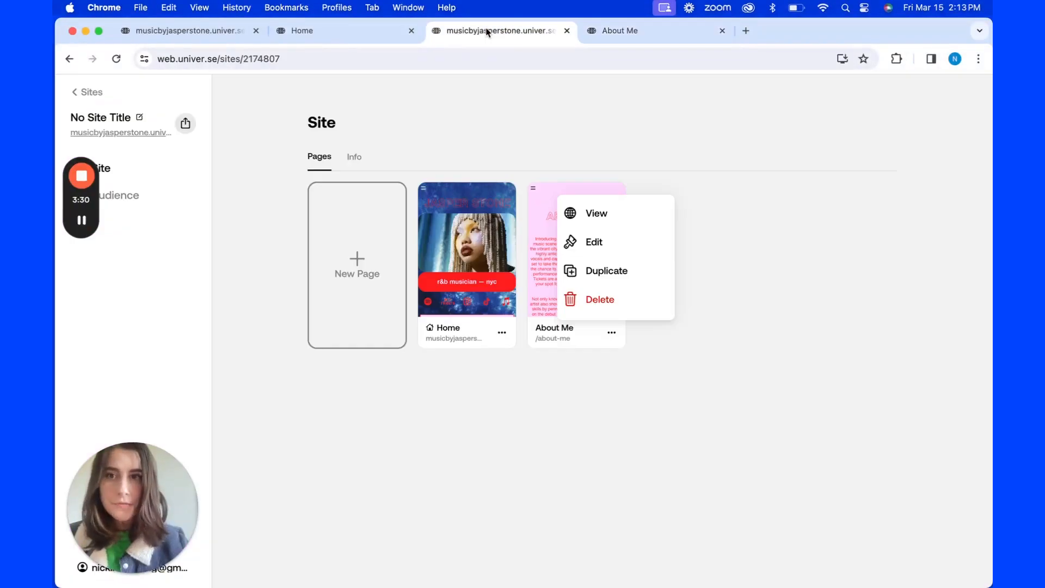
Link the Home page's about button to the About Me page's web address.
click(500, 333)
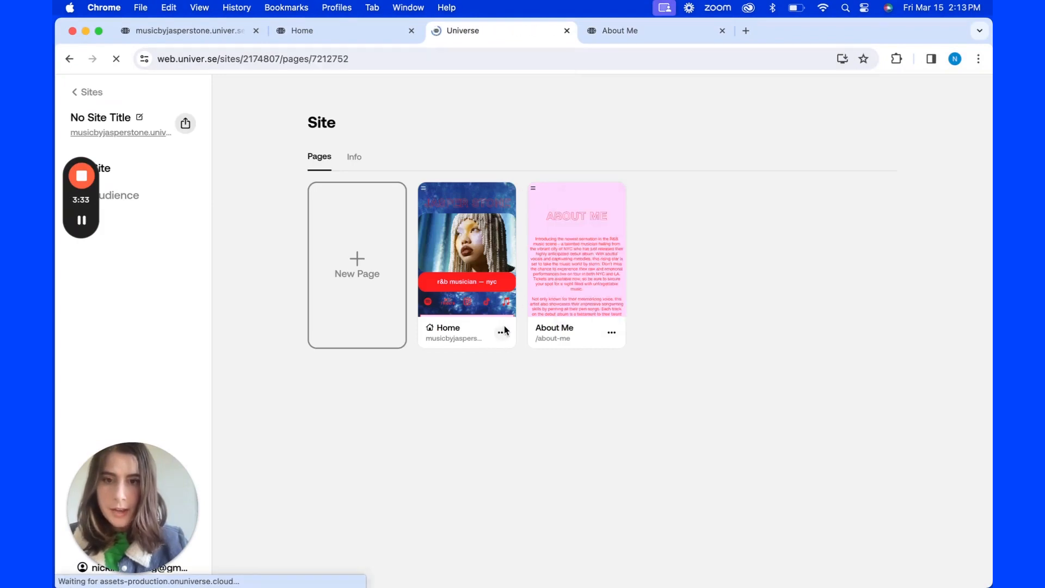
scroll(503, 335, down, 10)
scroll(503, 336, up, 4)
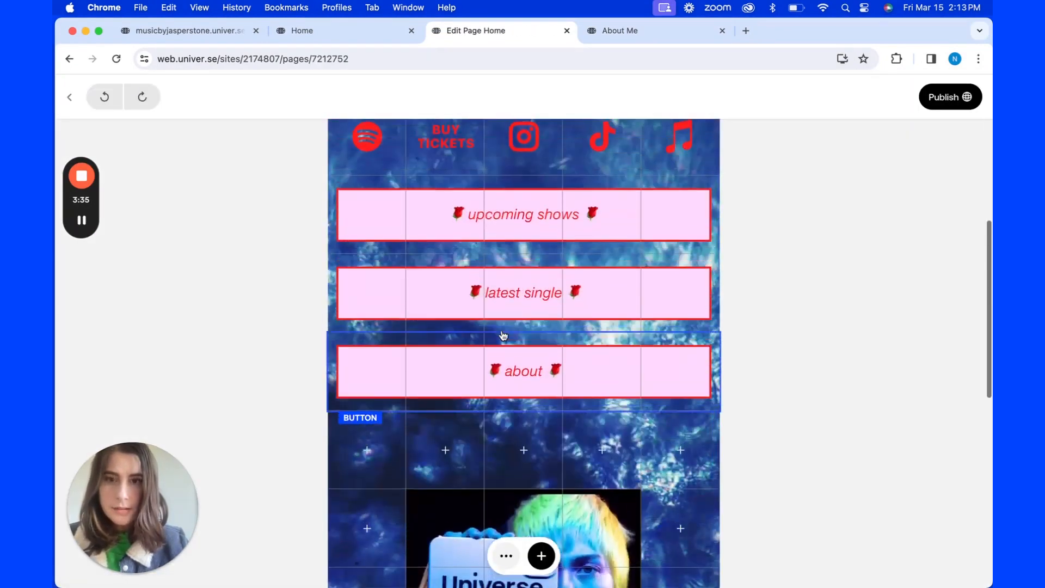
click(544, 397)
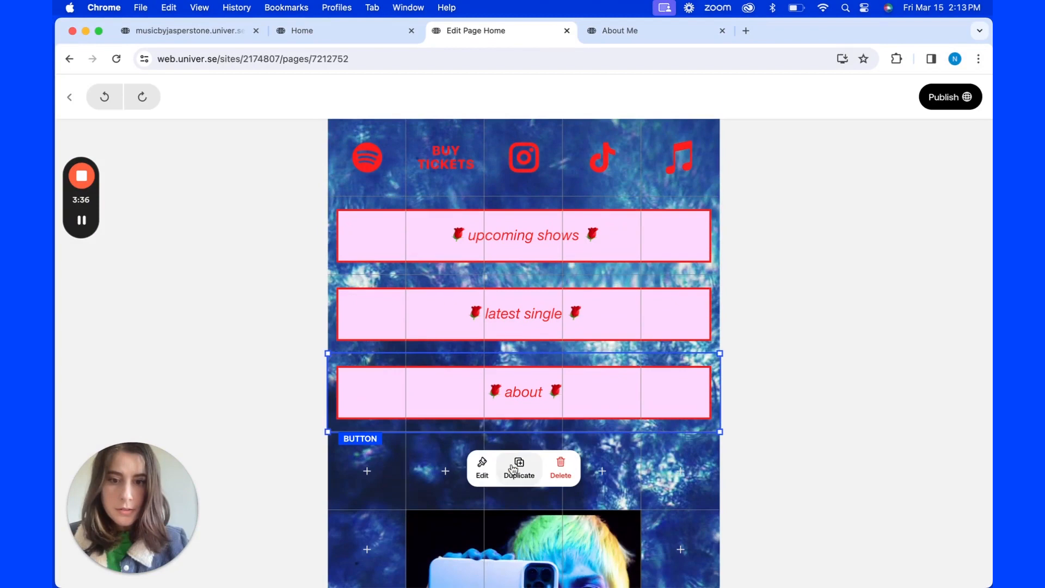
click(482, 467)
click(844, 485)
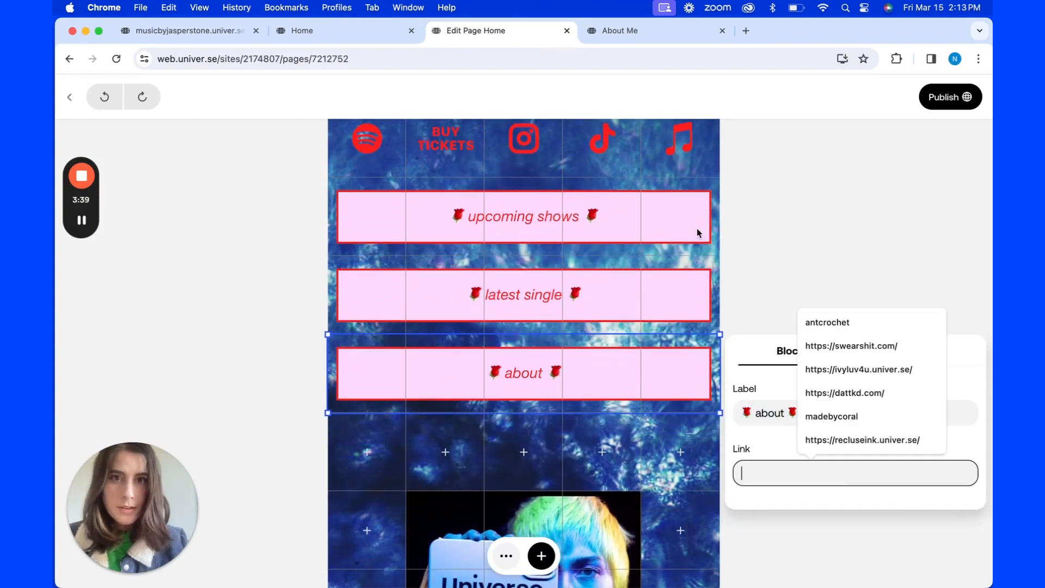
click(632, 32)
click(587, 53)
key(super+c)
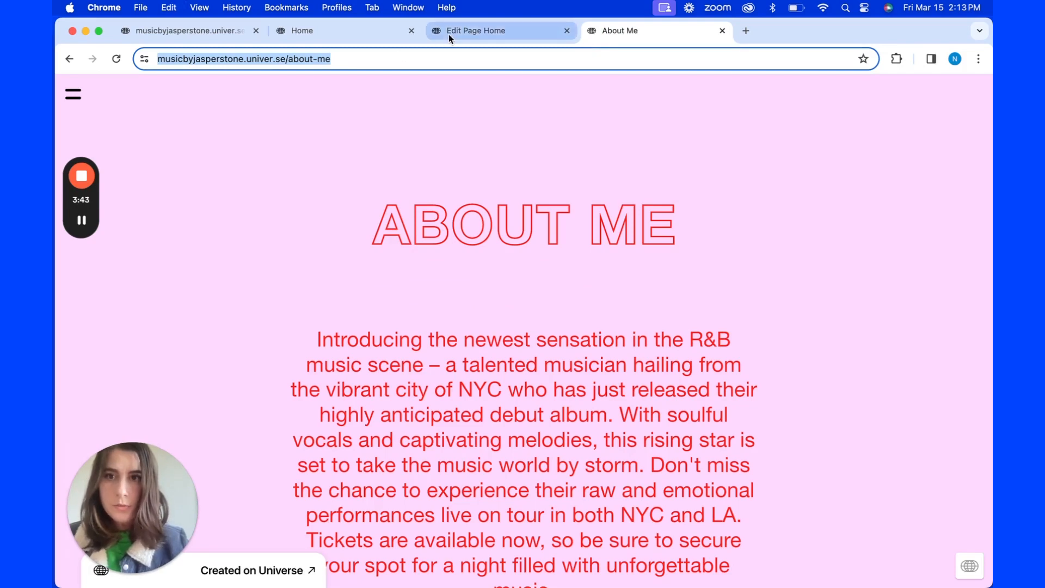
click(466, 34)
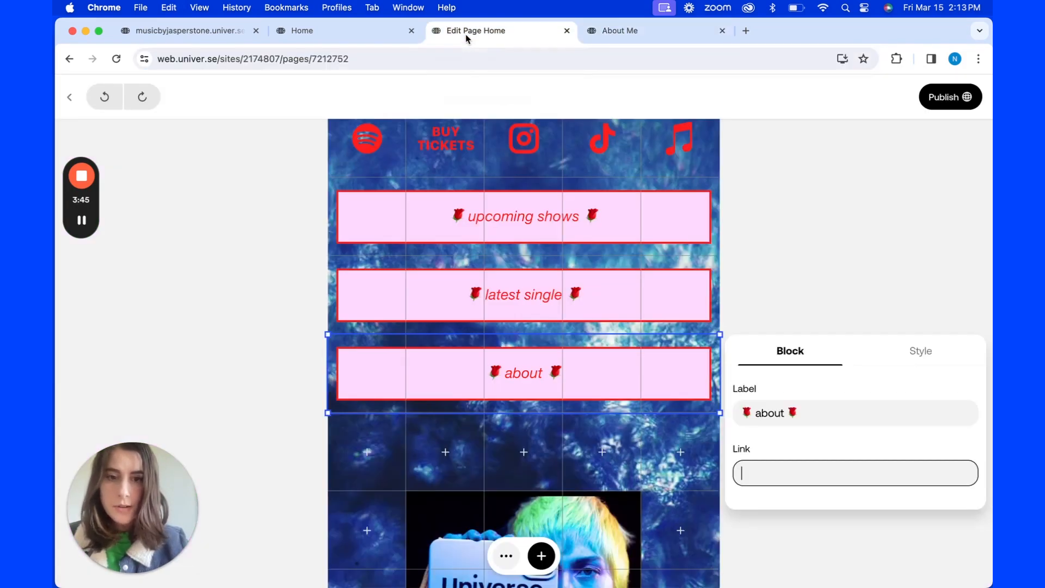
click(761, 468)
key(super+v)
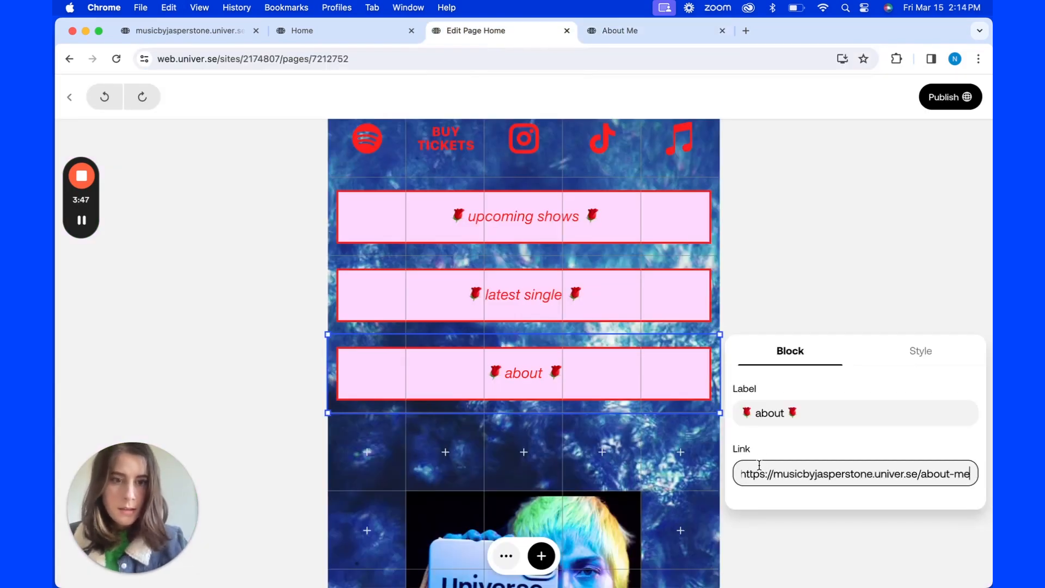
Publish the updated Home page.
click(969, 276)
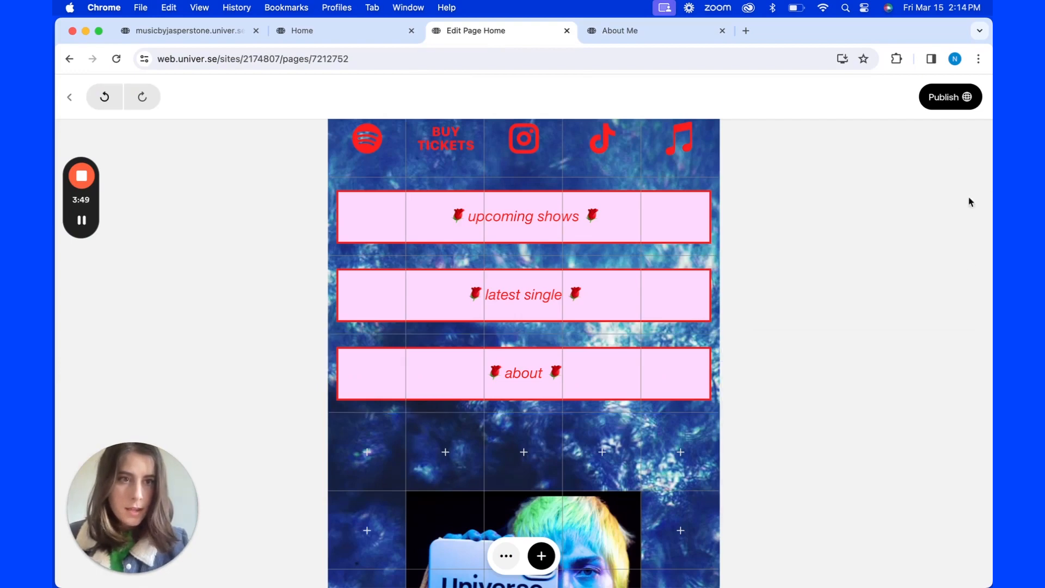
scroll(922, 194, up, 8)
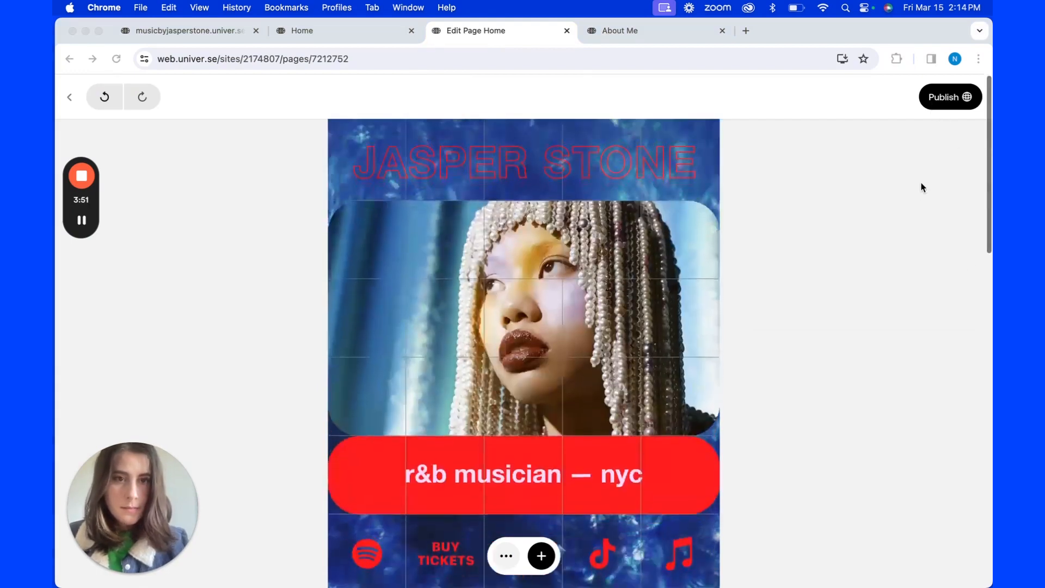
click(950, 98)
click(949, 97)
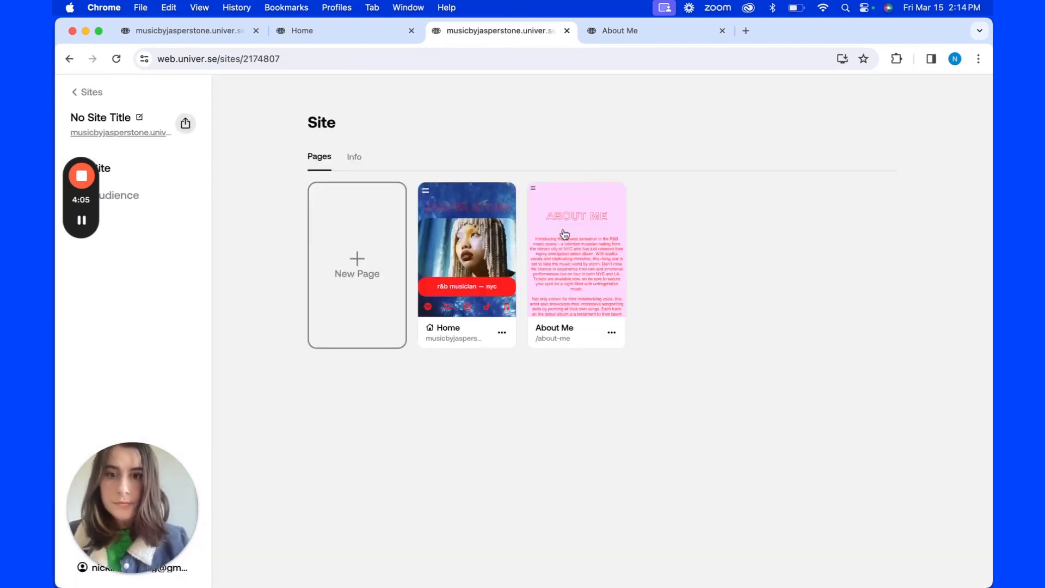
Open the live Home page in a new browser tab from the Home card's View link.
click(502, 334)
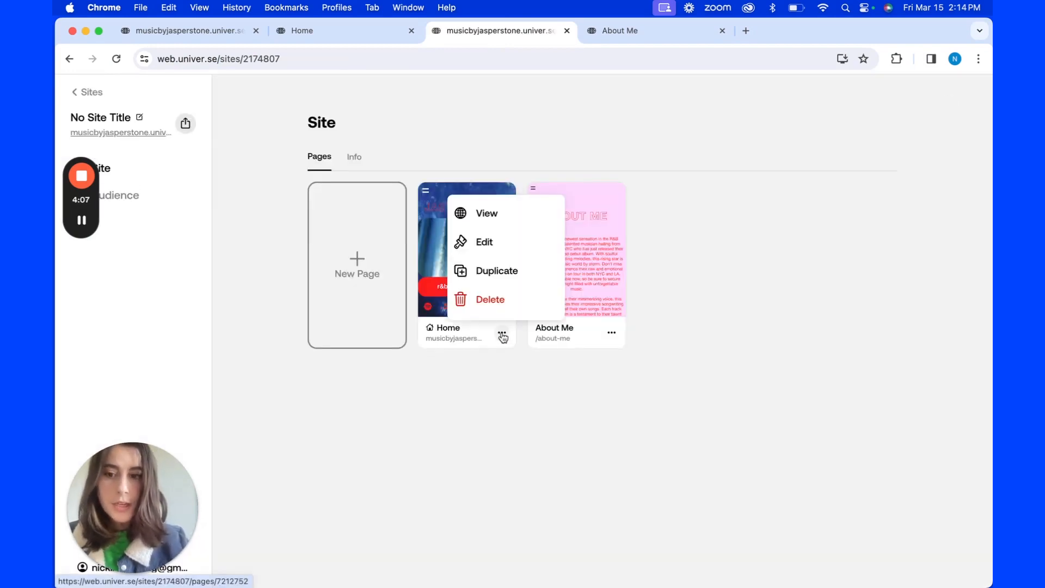
right_click(526, 231)
click(526, 231)
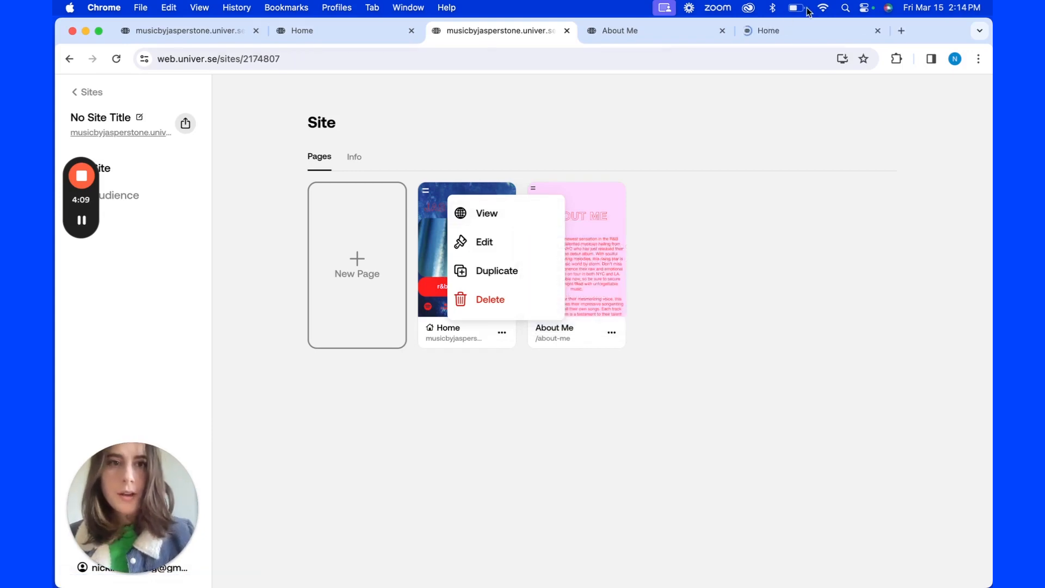
click(790, 31)
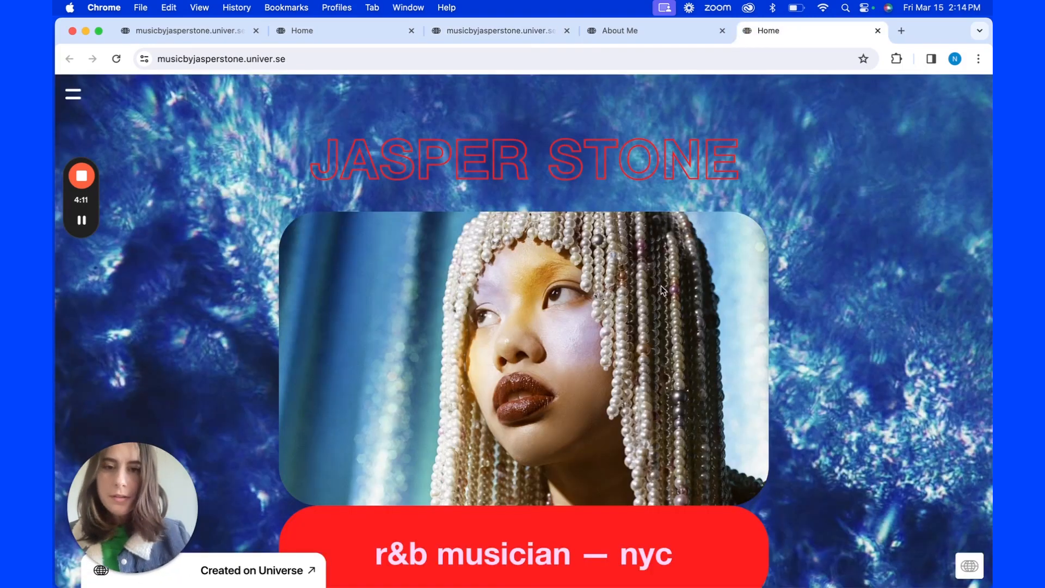
Follow the Home page's about button to confirm it reaches the published About Me page.
scroll(660, 286, down, 10)
scroll(661, 291, up, 5)
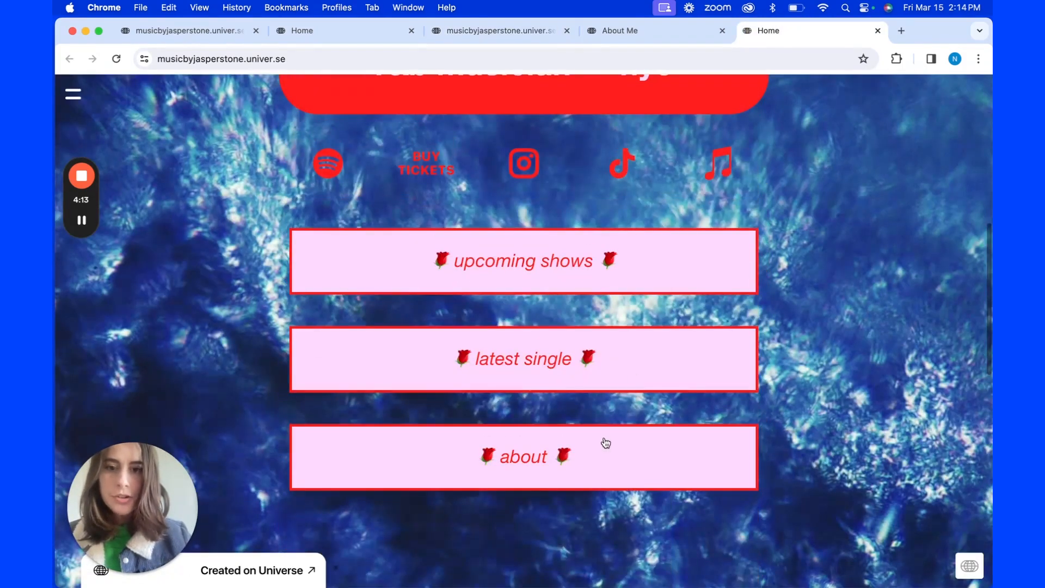
click(575, 460)
scroll(575, 460, down, 10)
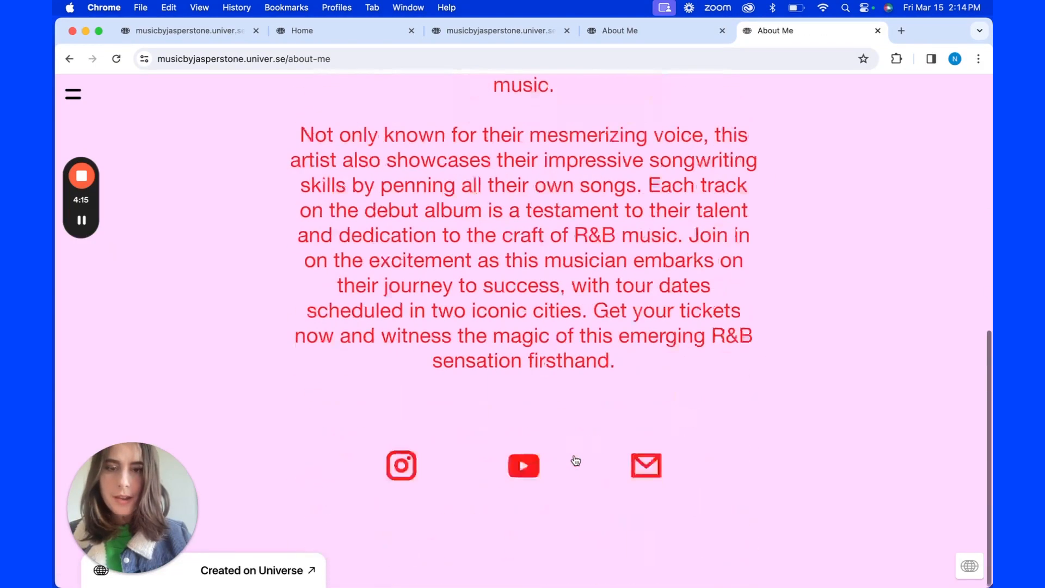
scroll(576, 461, up, 10)
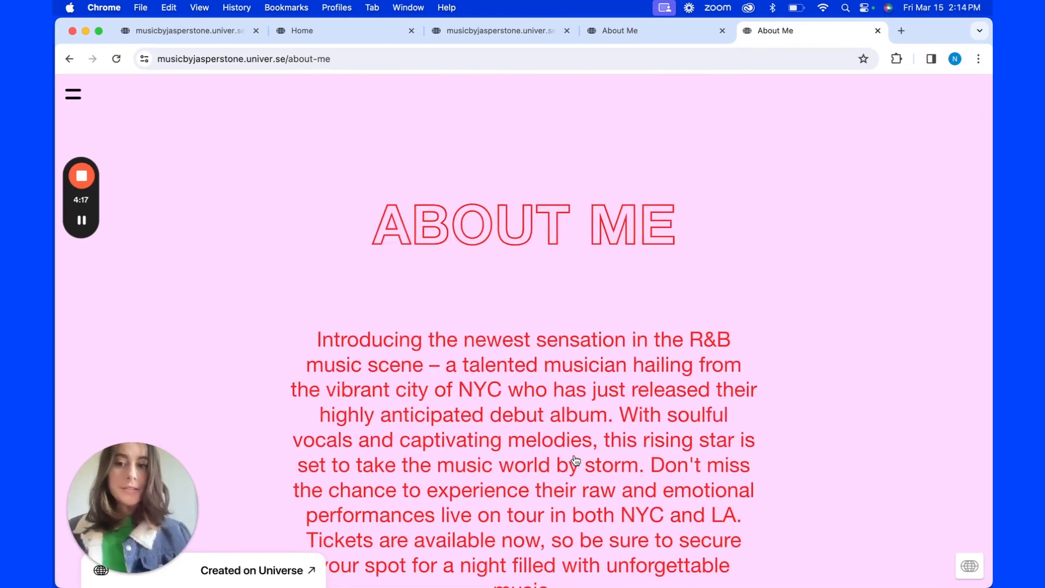